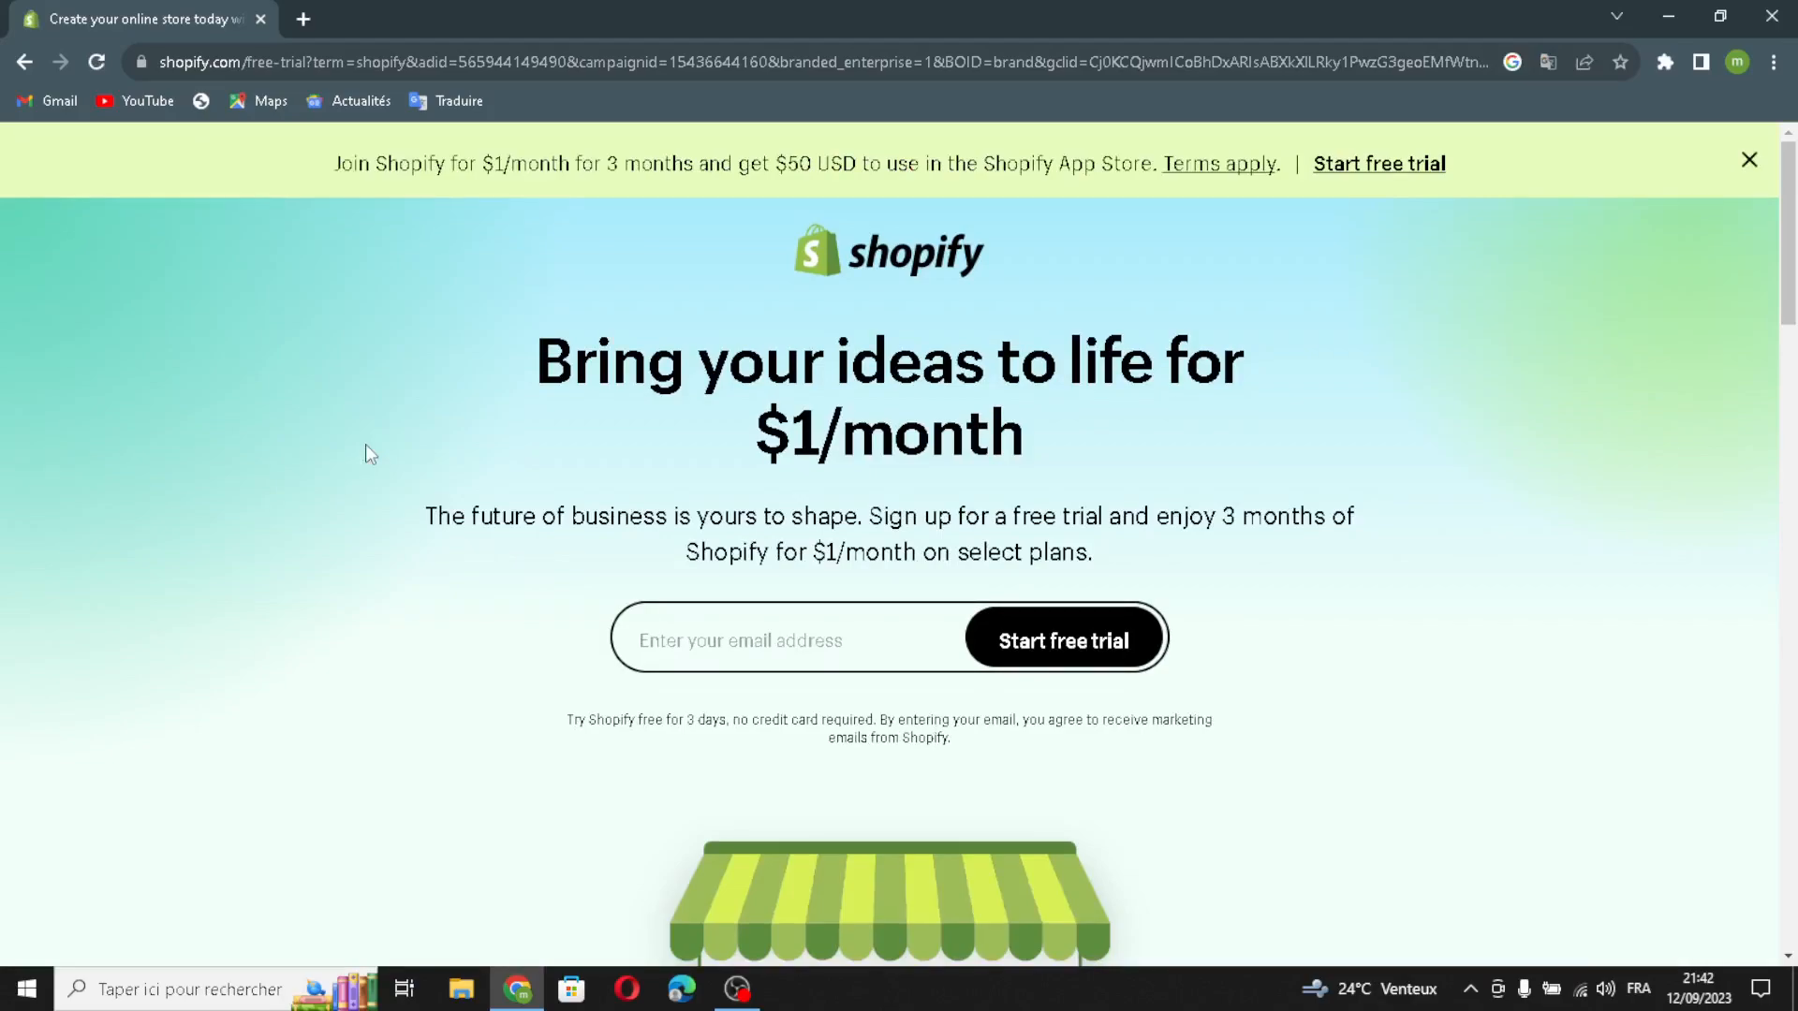
Step: Start the Shopify free trial with the account's e-mail address
left_click(732, 647)
left_click(782, 703)
left_click(1049, 662)
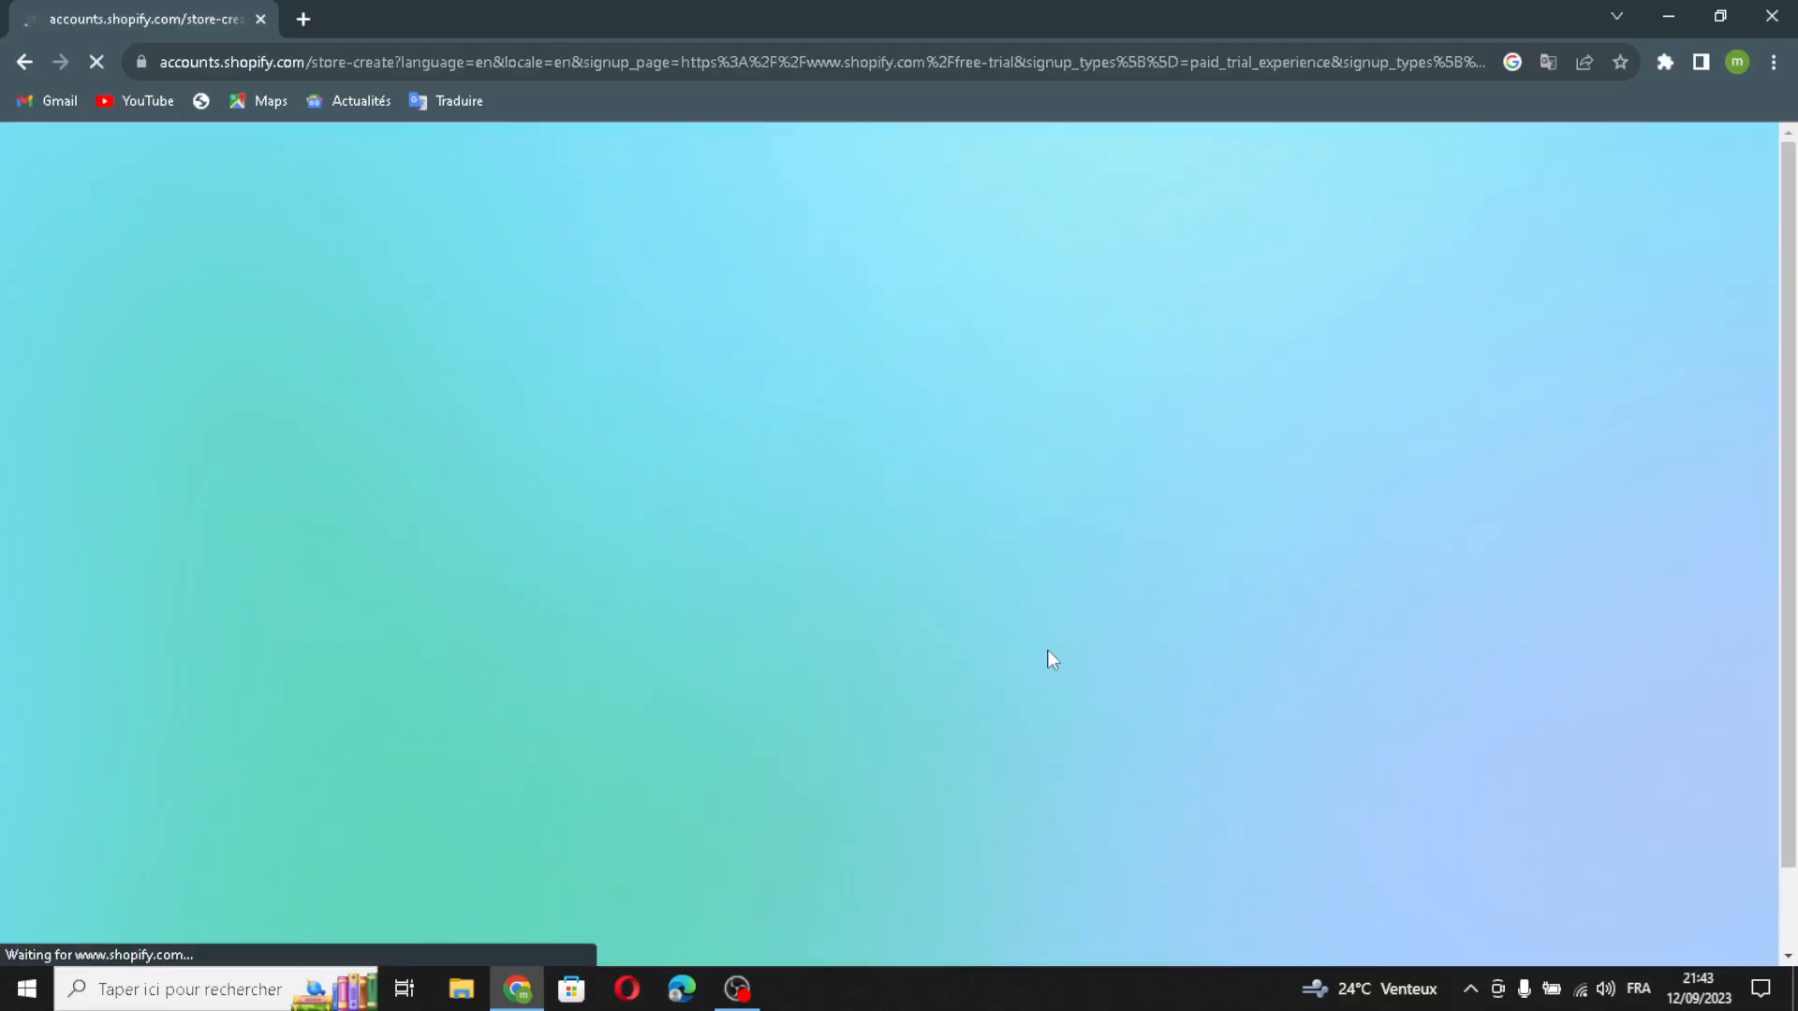
Step: Skip all business questions and create the store with Morocco as its location
scroll(1105, 749, "down", 1)
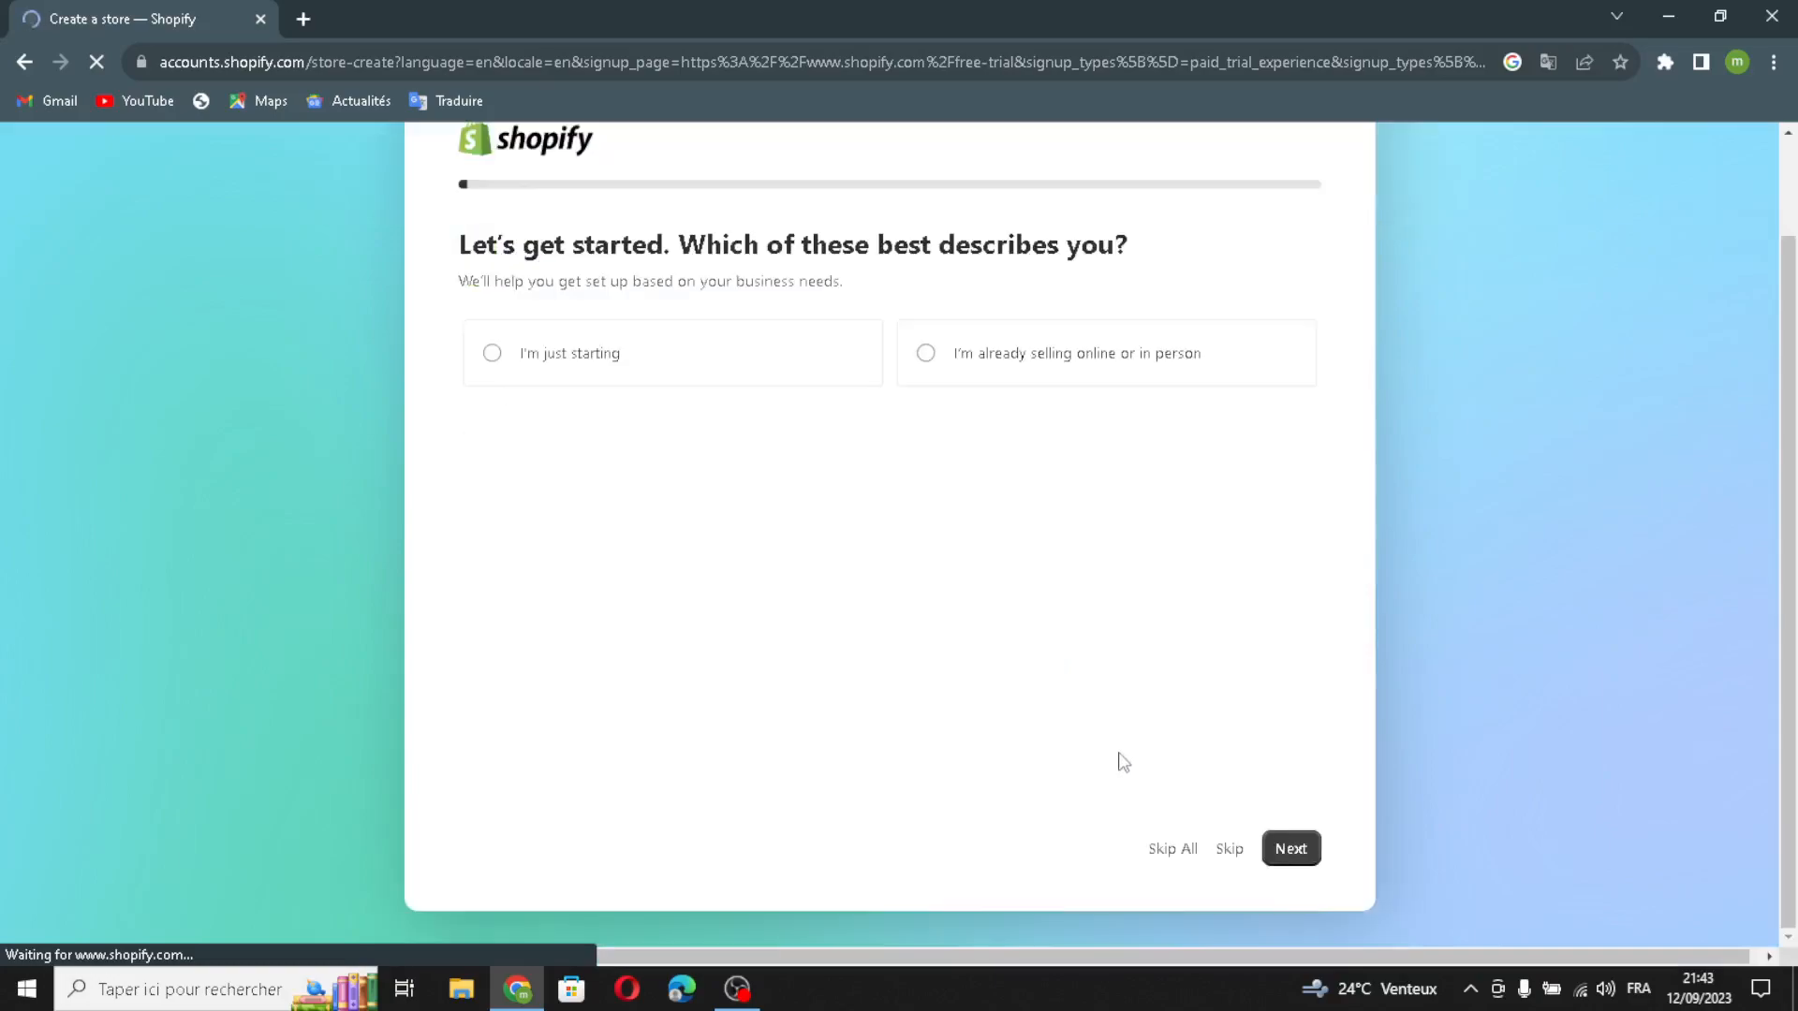
left_click(1185, 855)
left_click(1108, 702)
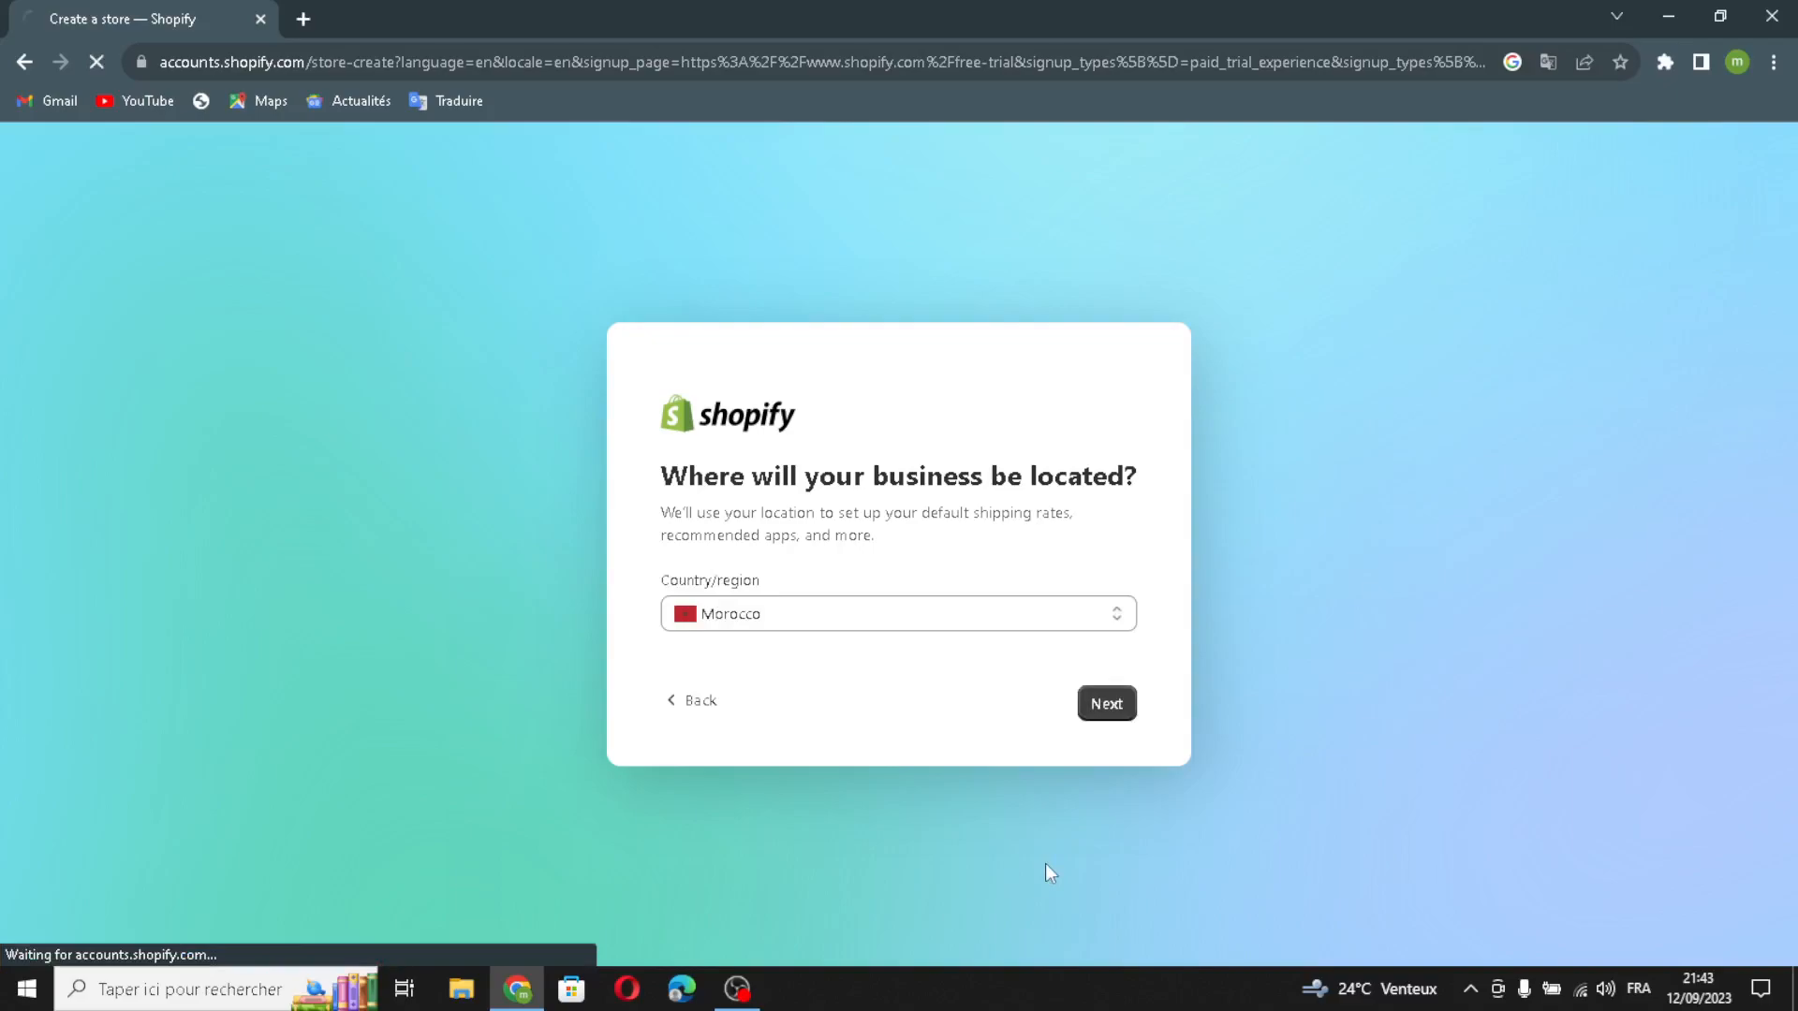
left_click(880, 574)
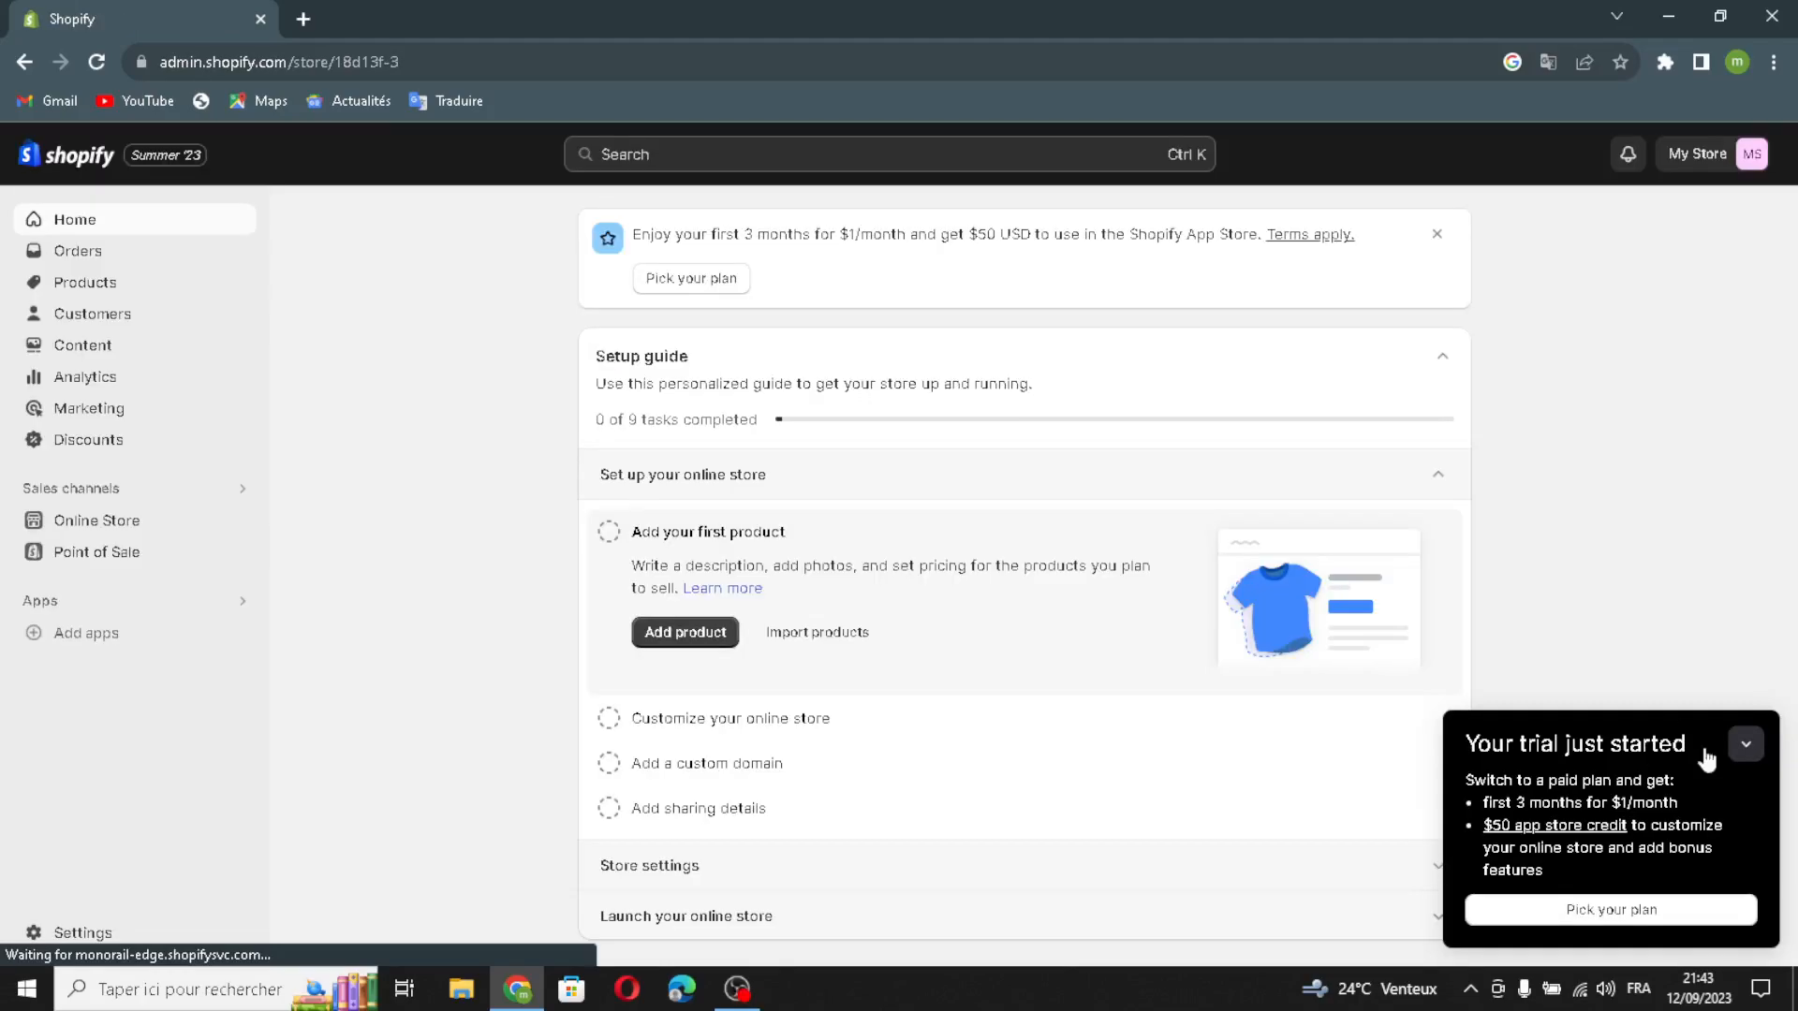
Step: Publish the Dawn theme for the online store and open it for customization
left_click(45, 523)
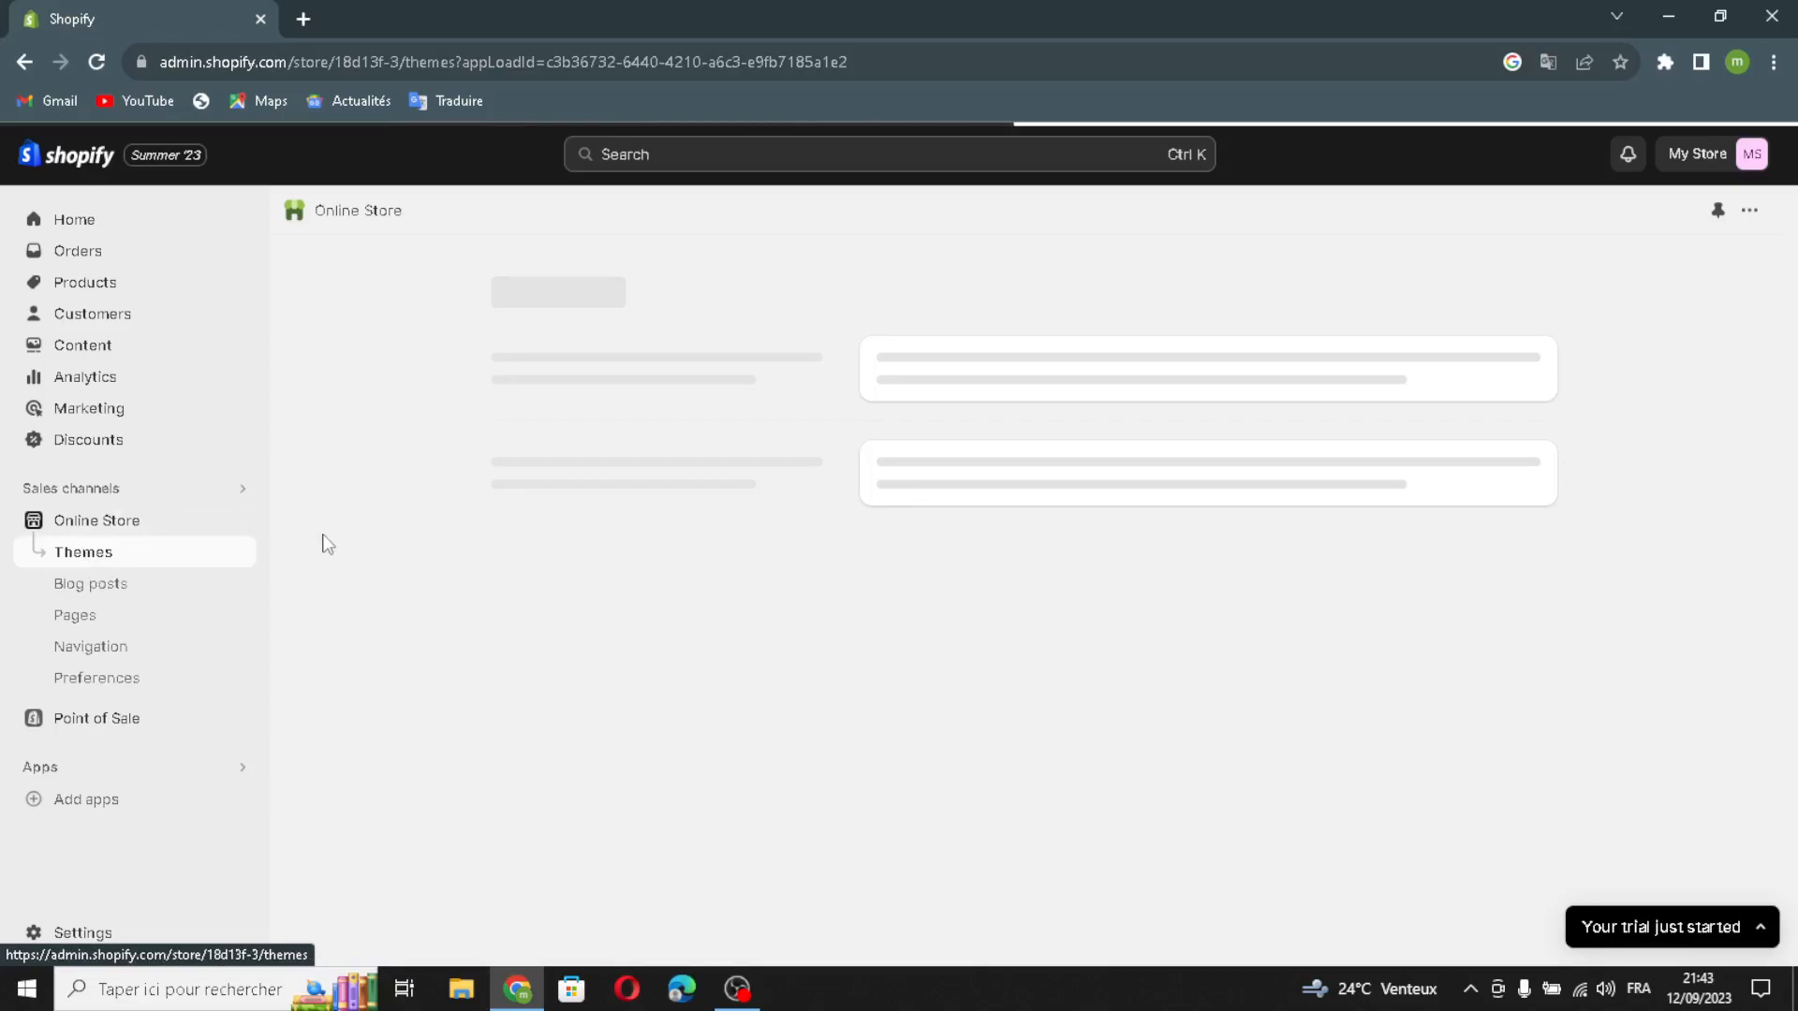
scroll(923, 646, "down", 5)
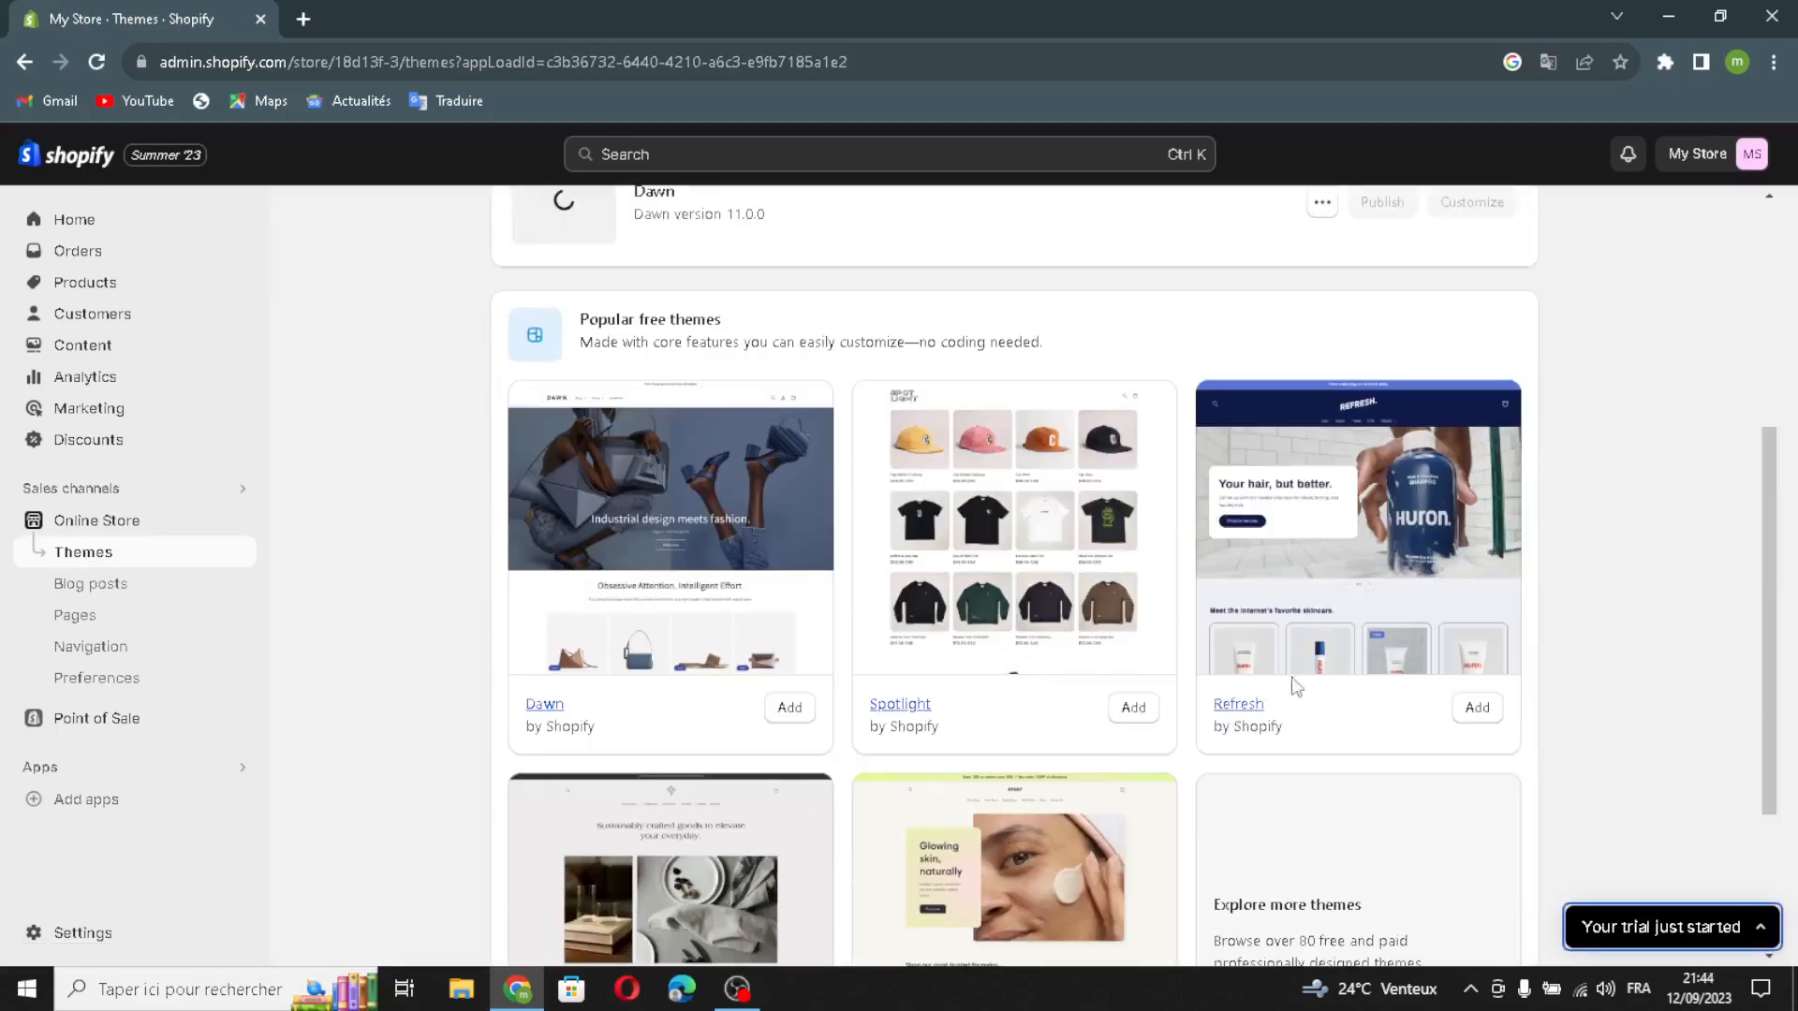
scroll(1019, 541, "up", 2)
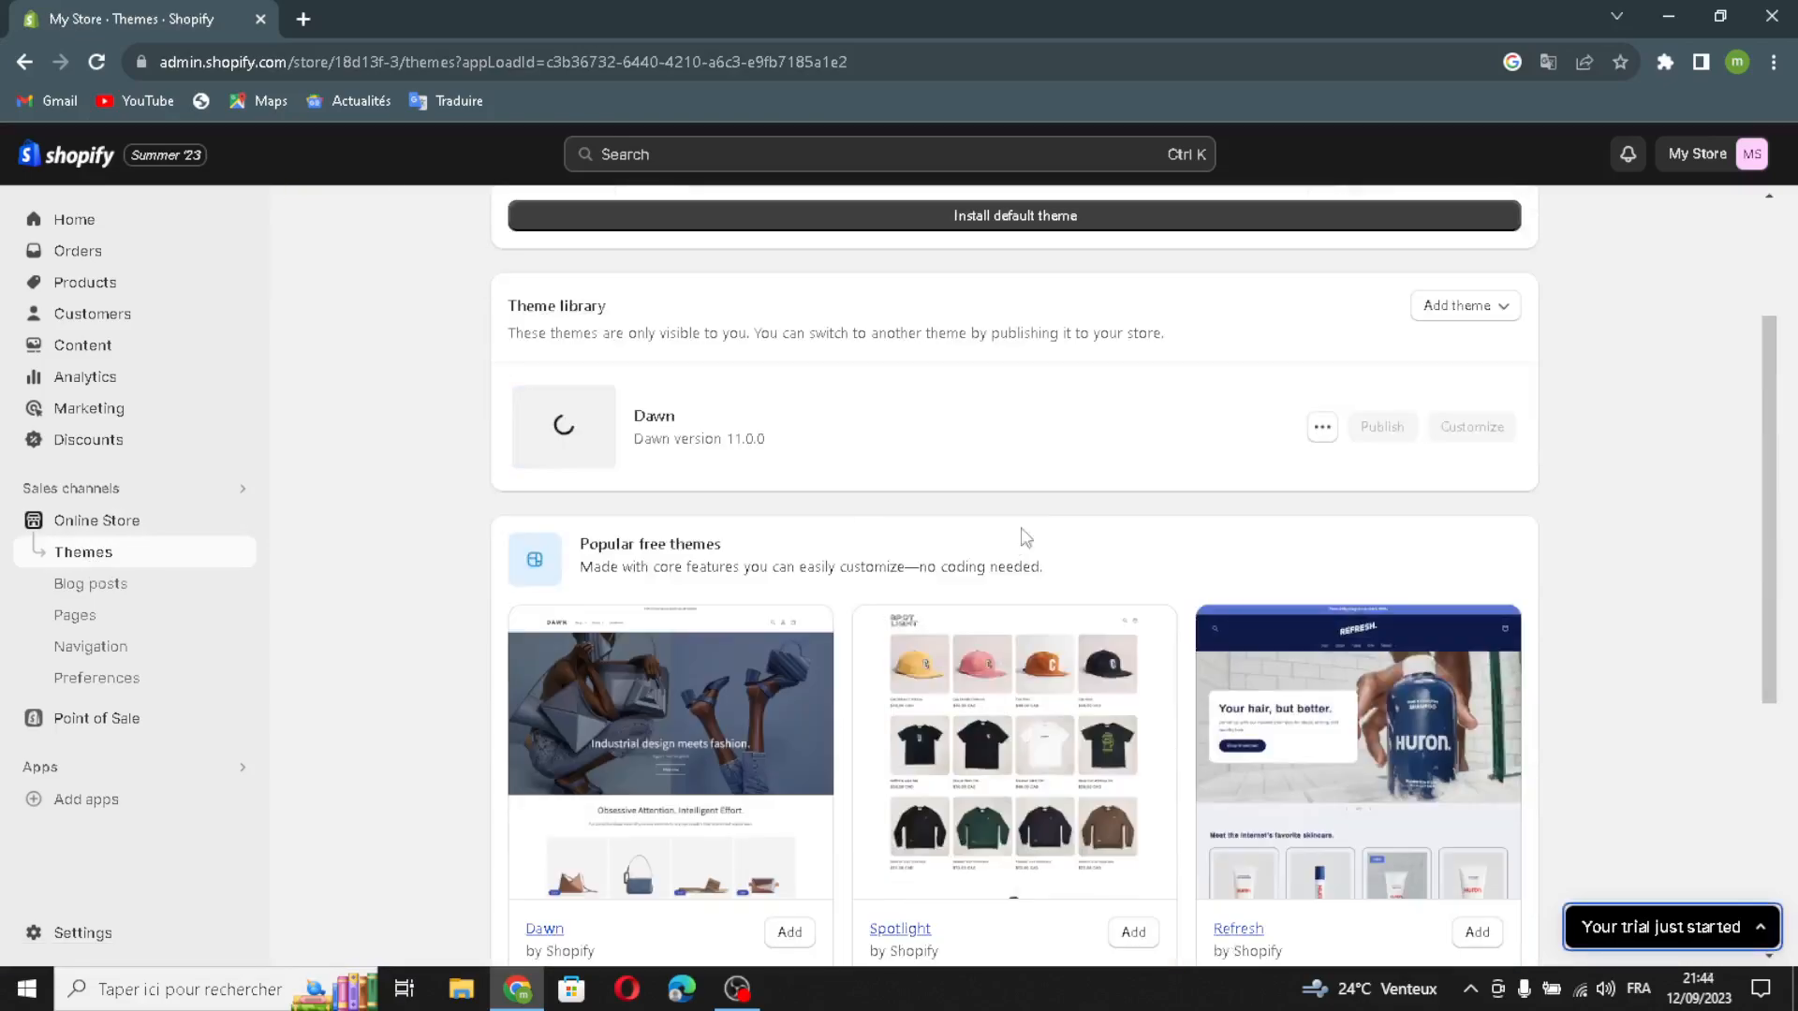
left_click(1353, 453)
scroll(793, 764, "down", 1)
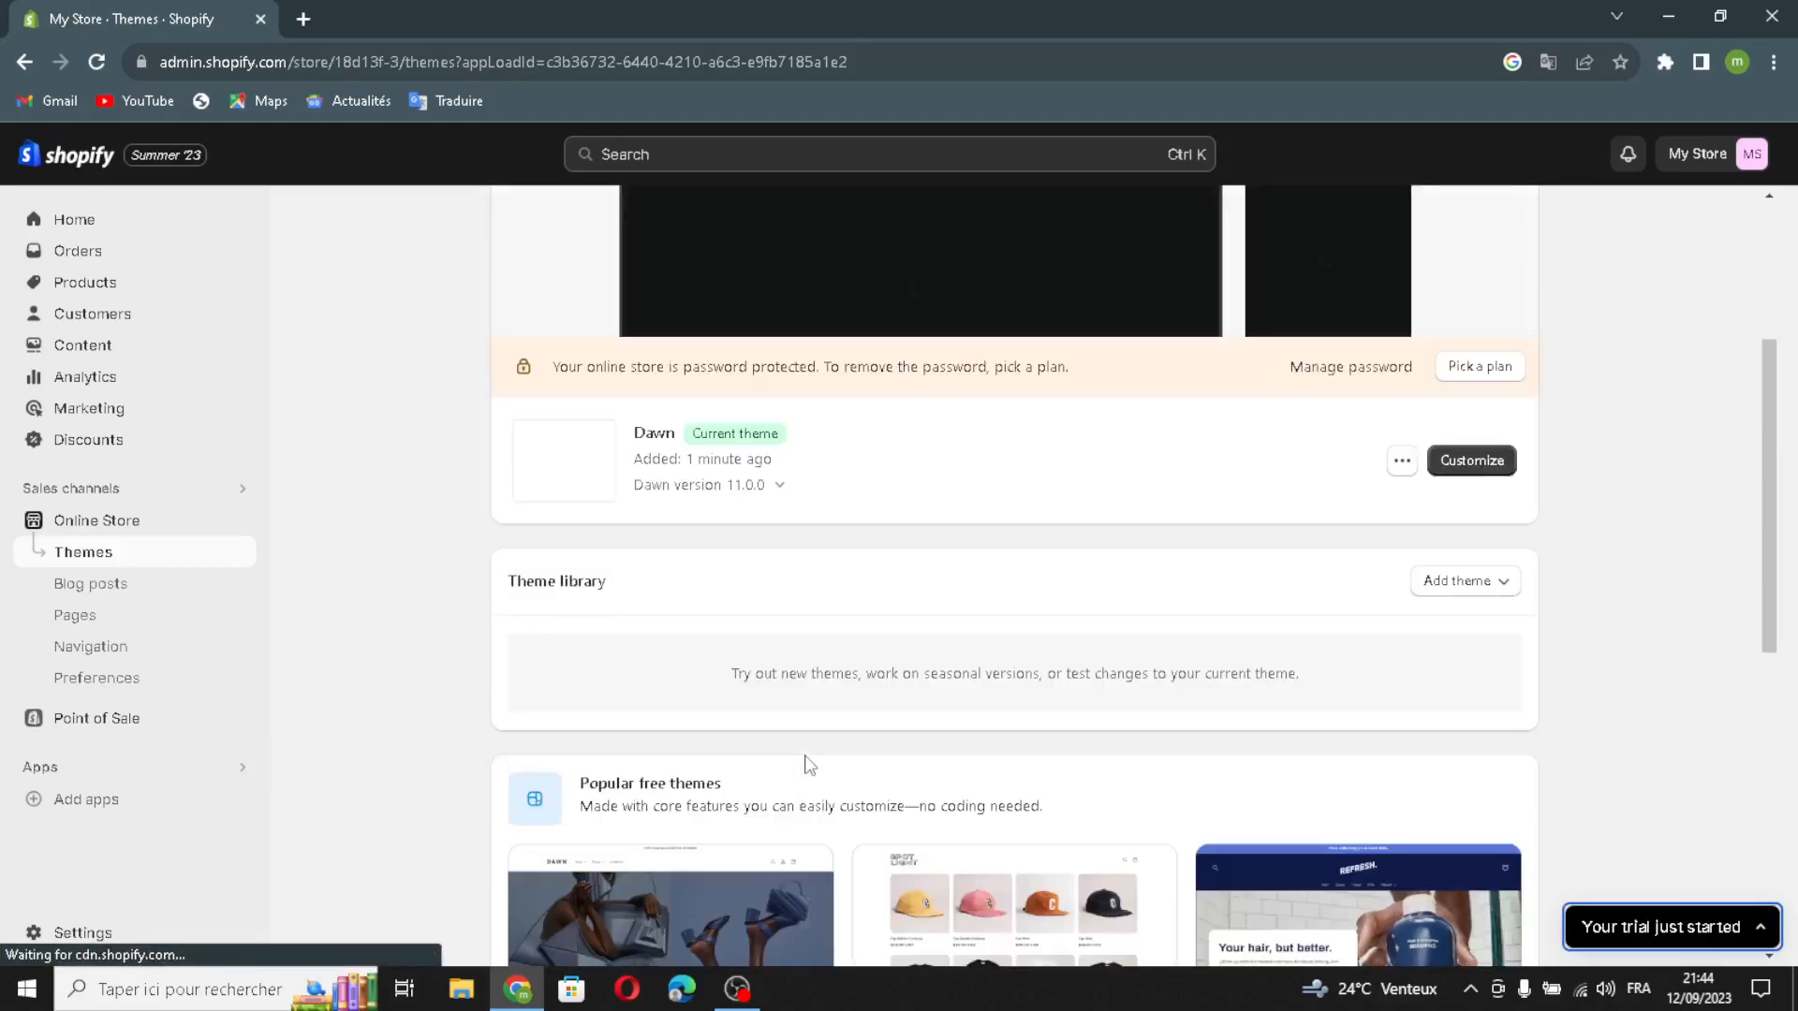
scroll(802, 756, "up", 2)
left_click(1475, 686)
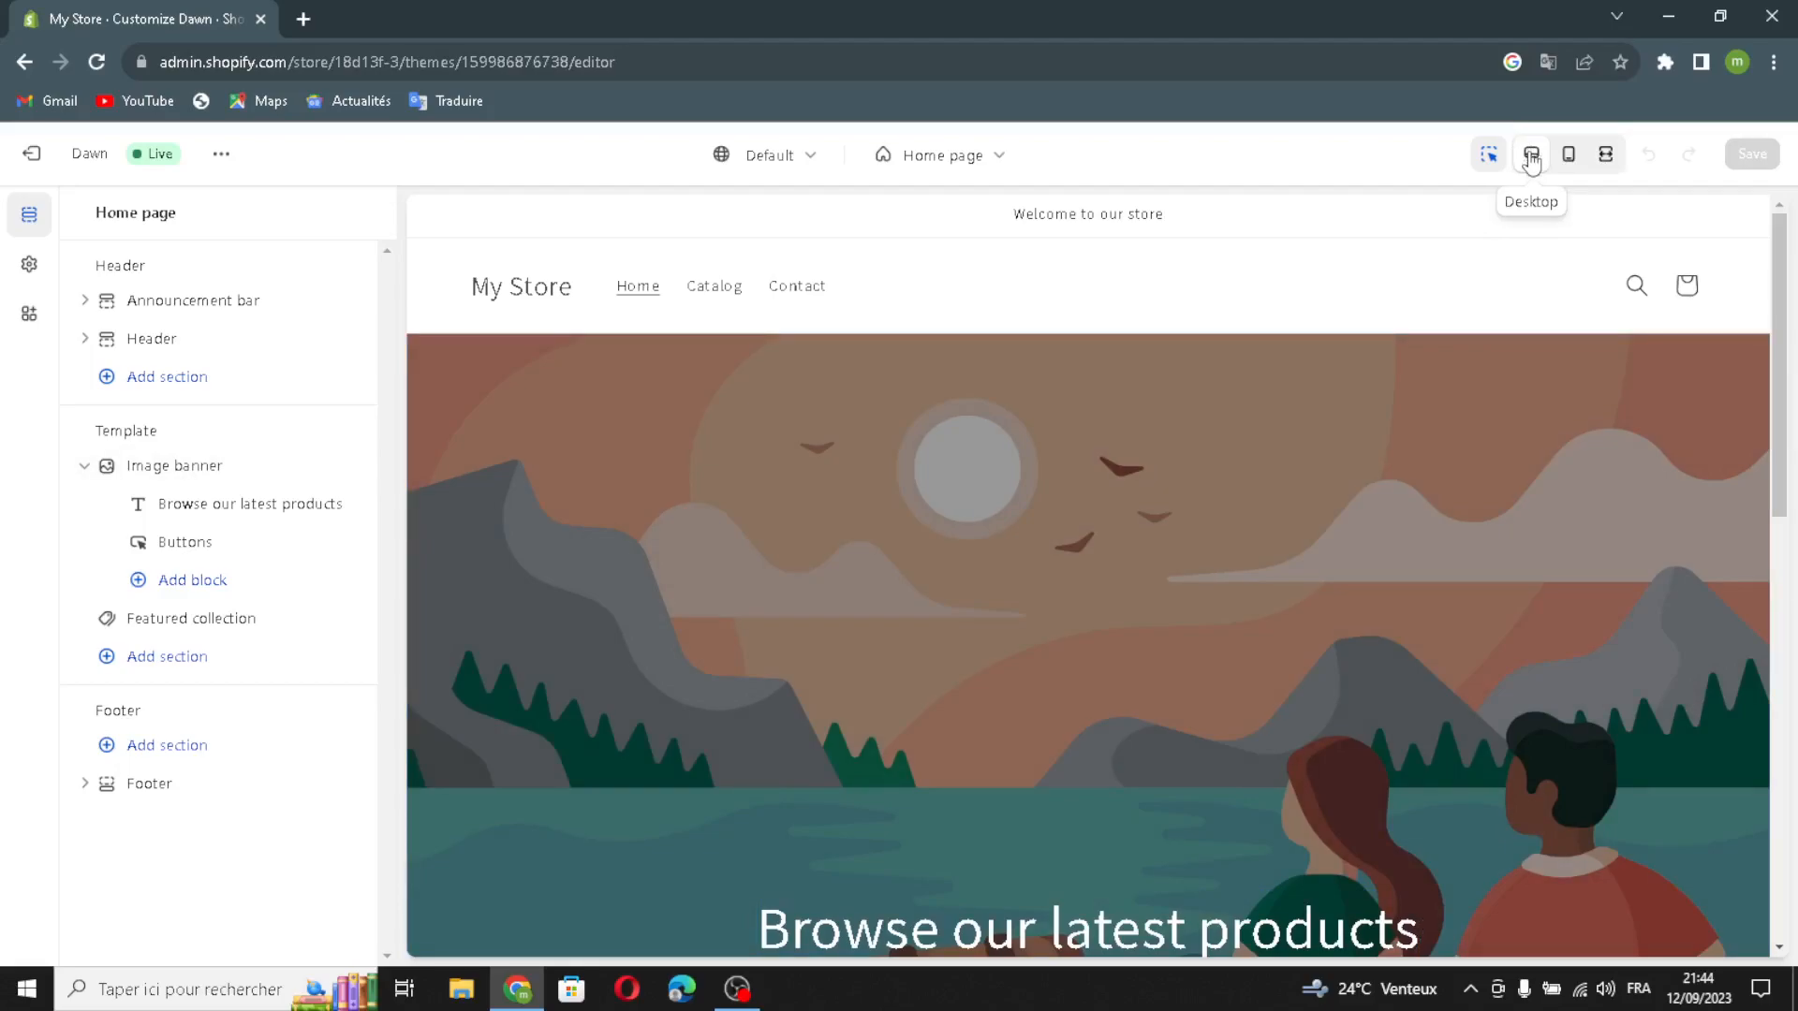
Step: Preview the home page in mobile and fullscreen layouts and return to the desktop view
left_click(1569, 153)
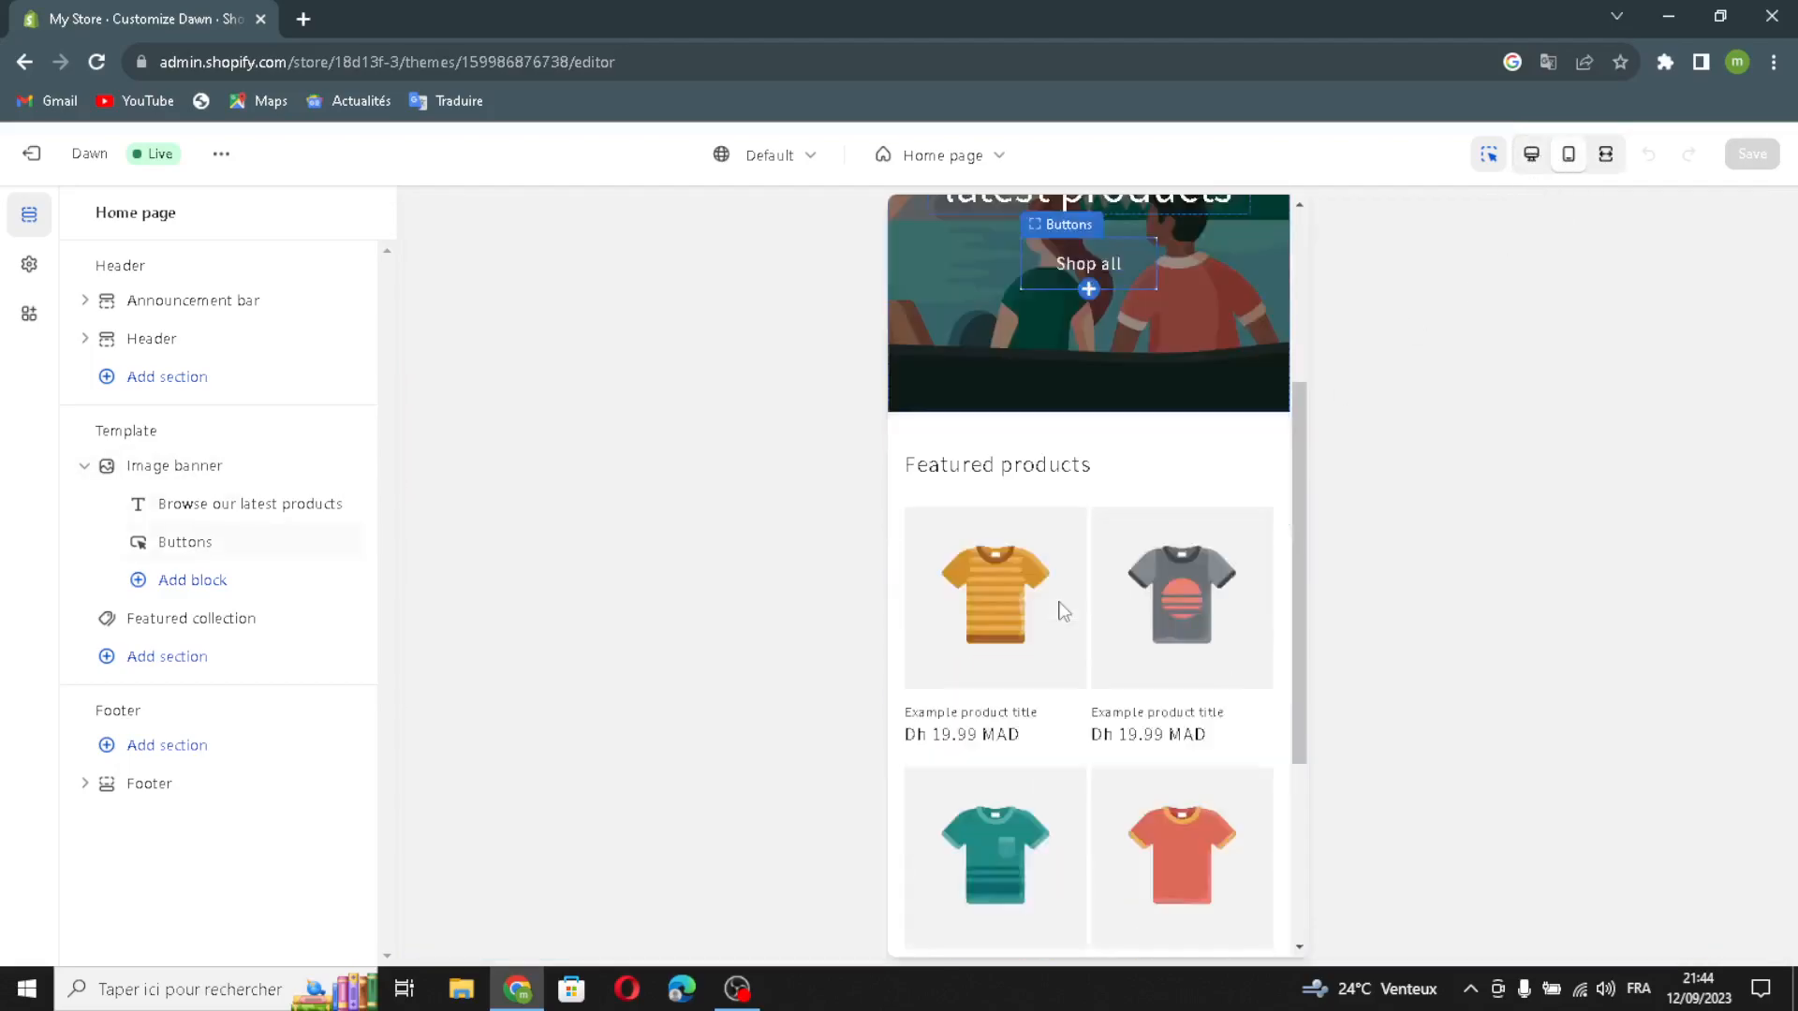
left_click(1606, 156)
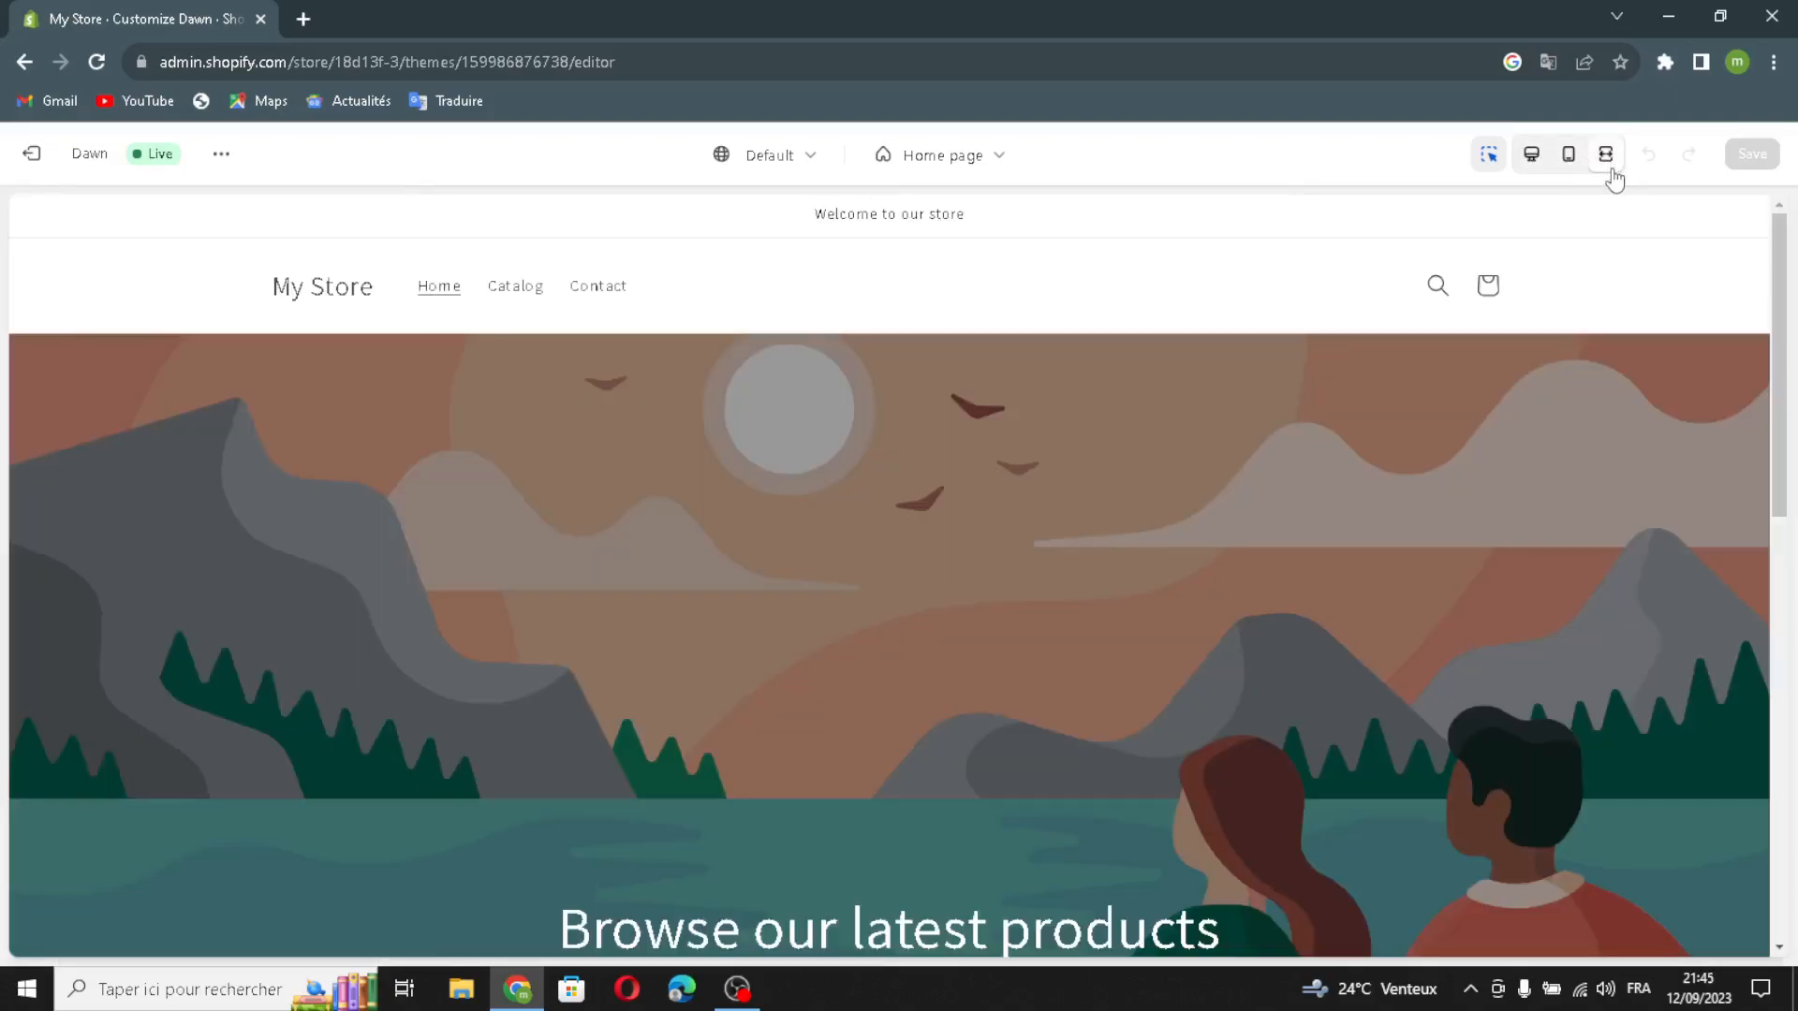
left_click(1529, 154)
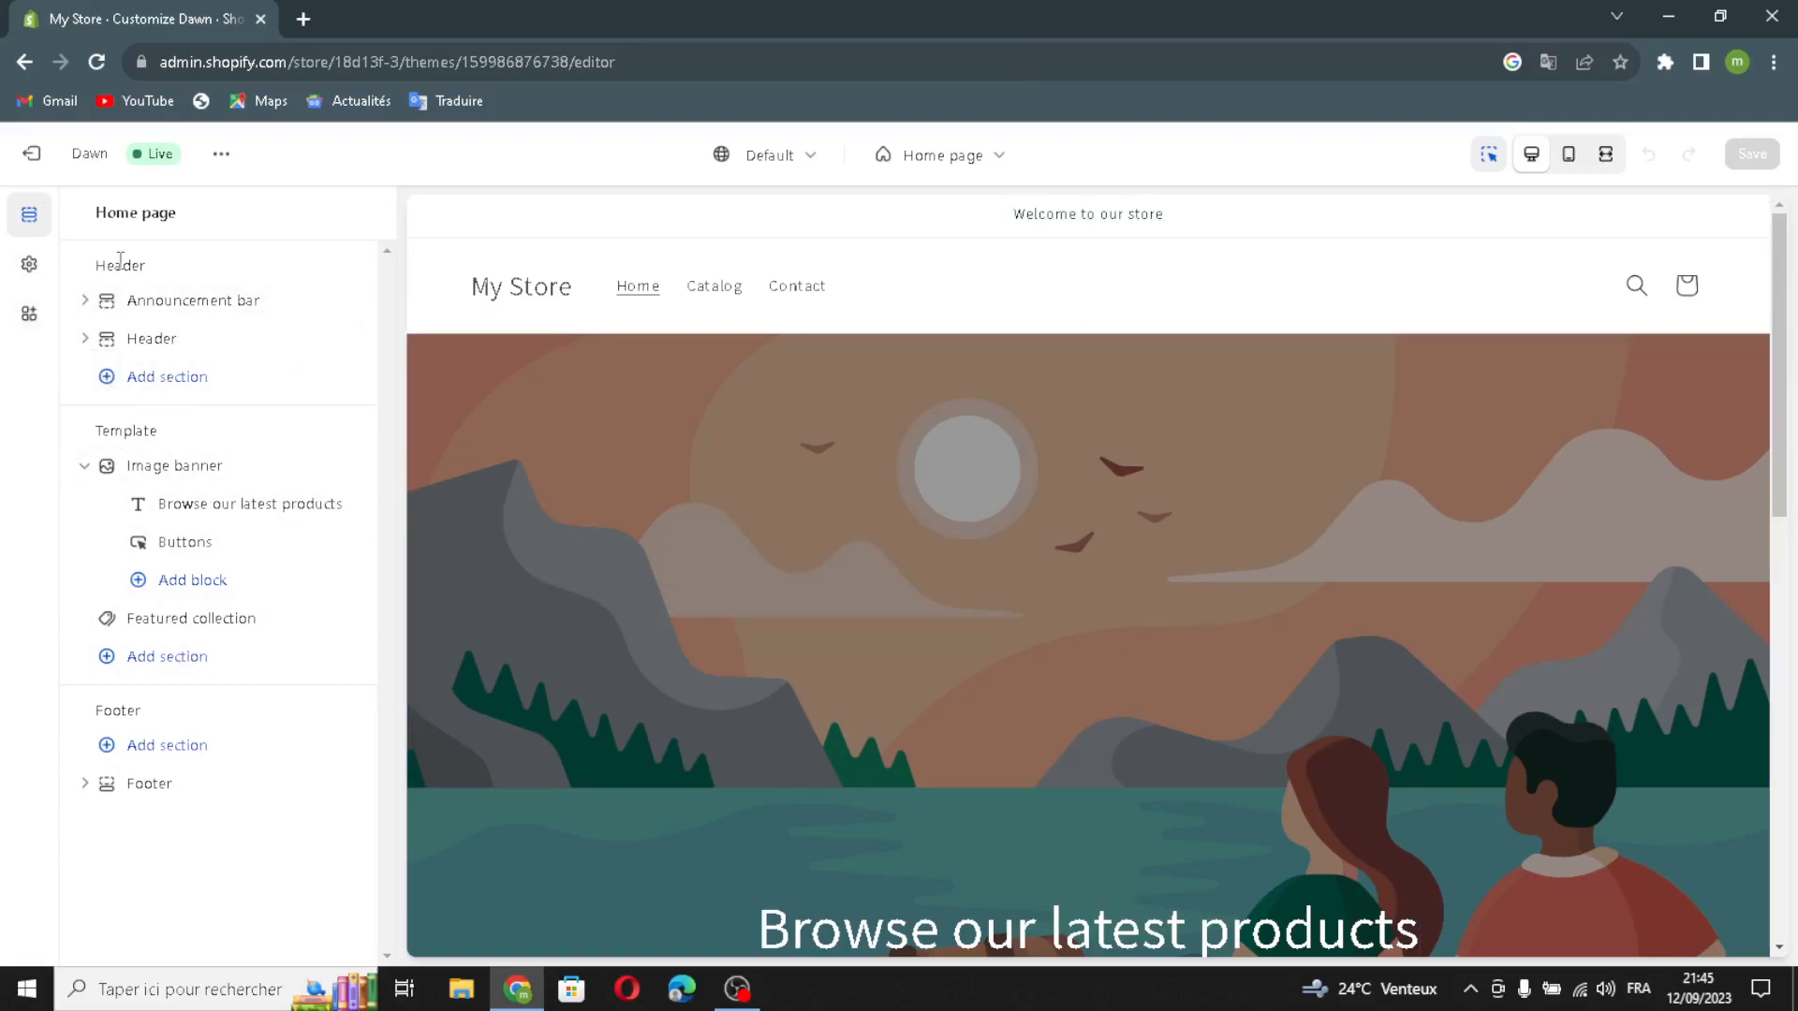
Step: Enable desktop social icons, auto-rotating announcements, the country/region selector and the language selector for the announcement bar
left_click(123, 300)
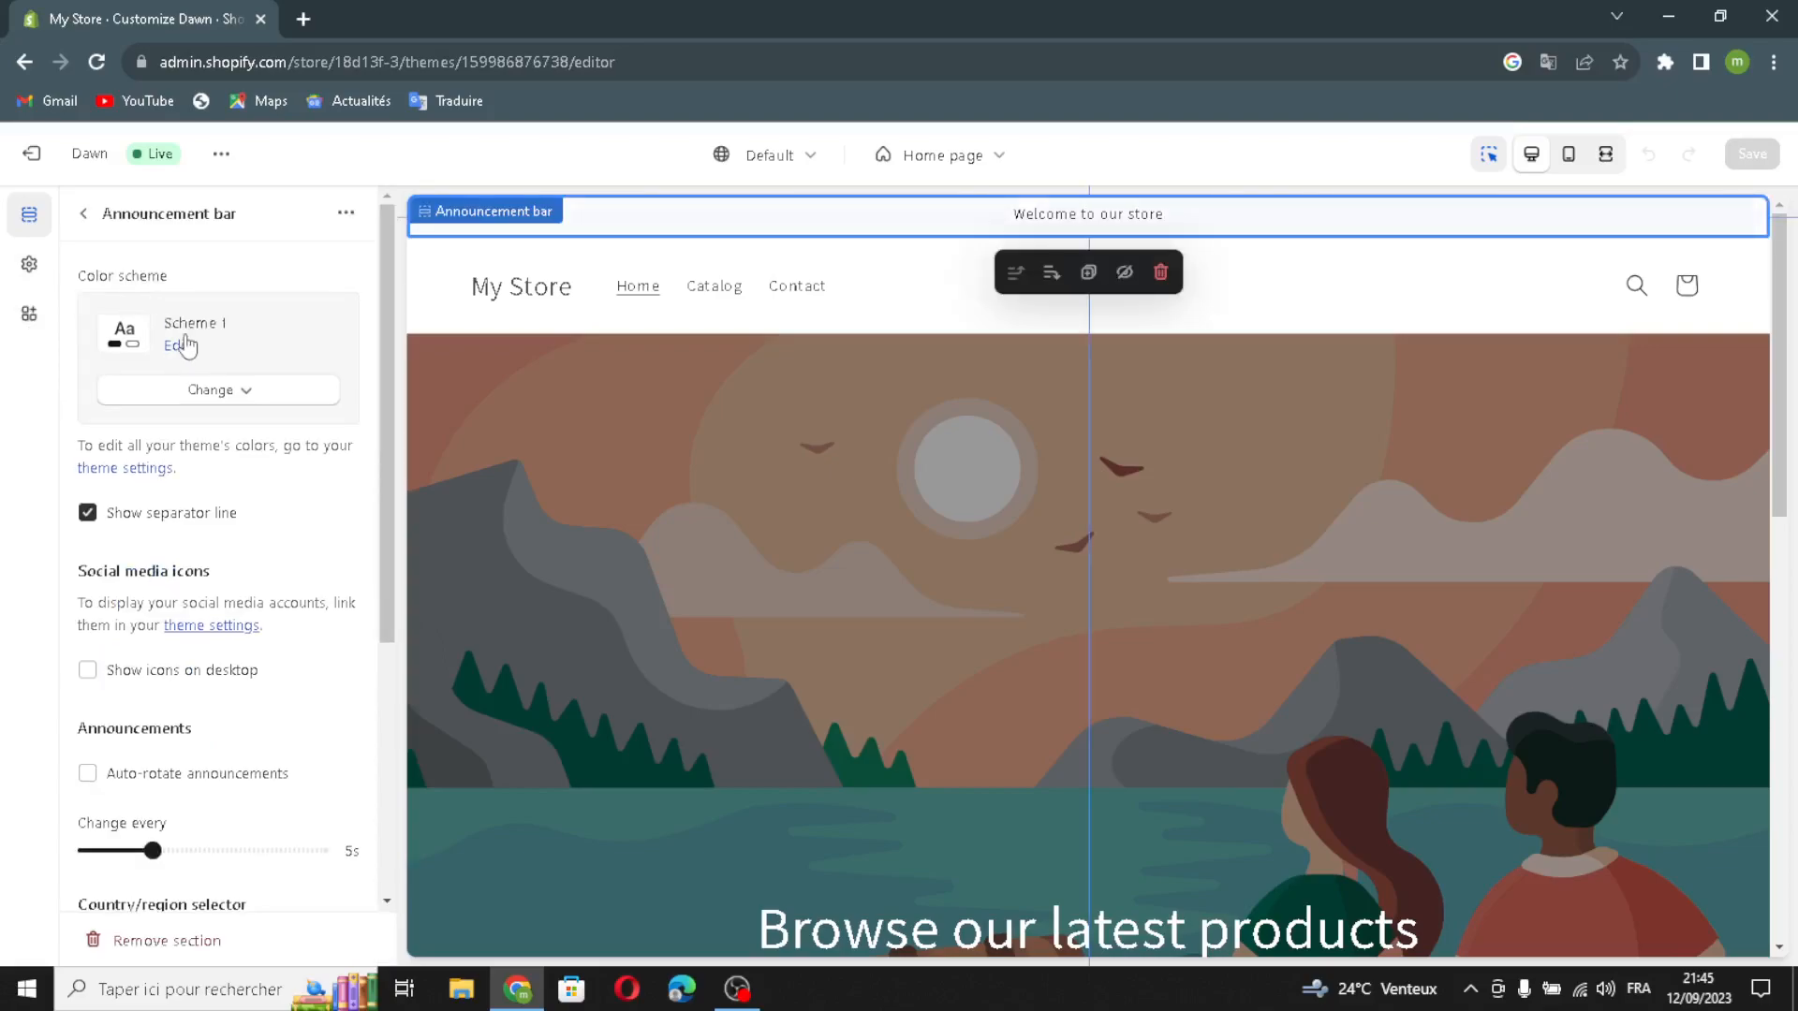
left_click(155, 397)
left_click(157, 397)
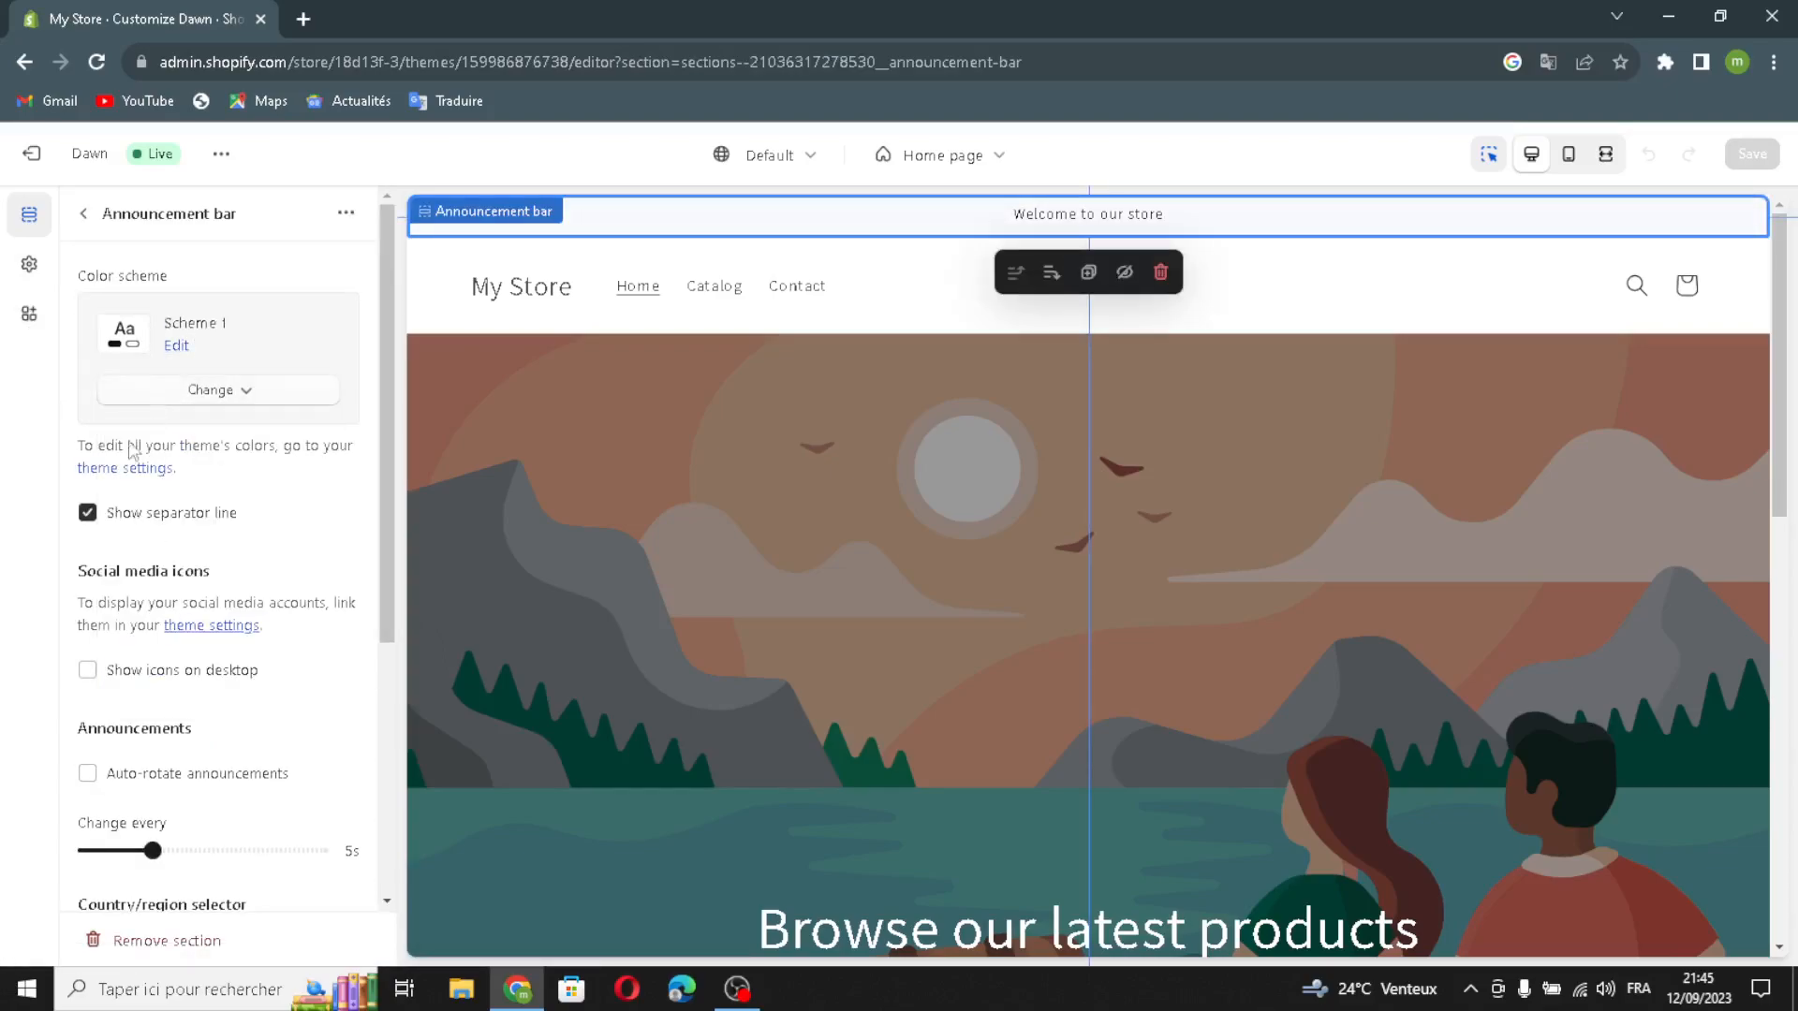
left_click(87, 671)
scroll(117, 777, "down", 1)
left_click(88, 663)
scroll(96, 737, "down", 2)
left_click(86, 667)
left_click(87, 824)
scroll(188, 796, "down", 1)
scroll(188, 796, "up", 2)
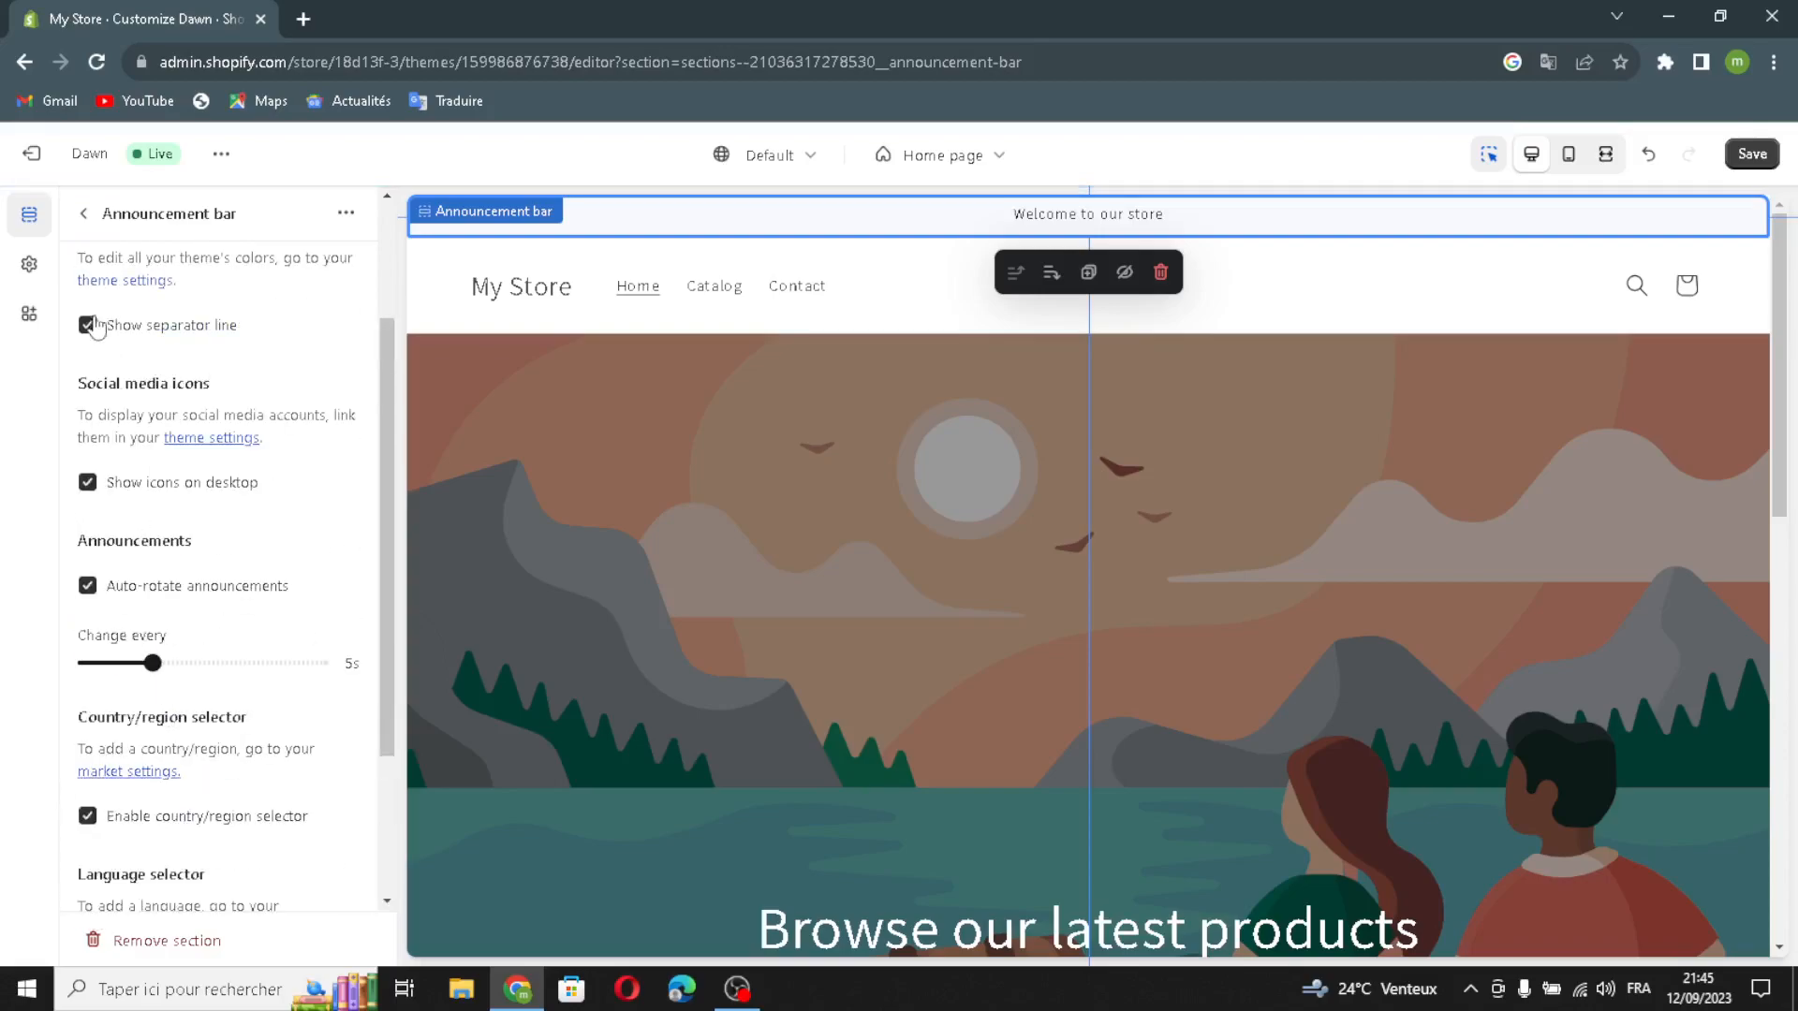
left_click(86, 215)
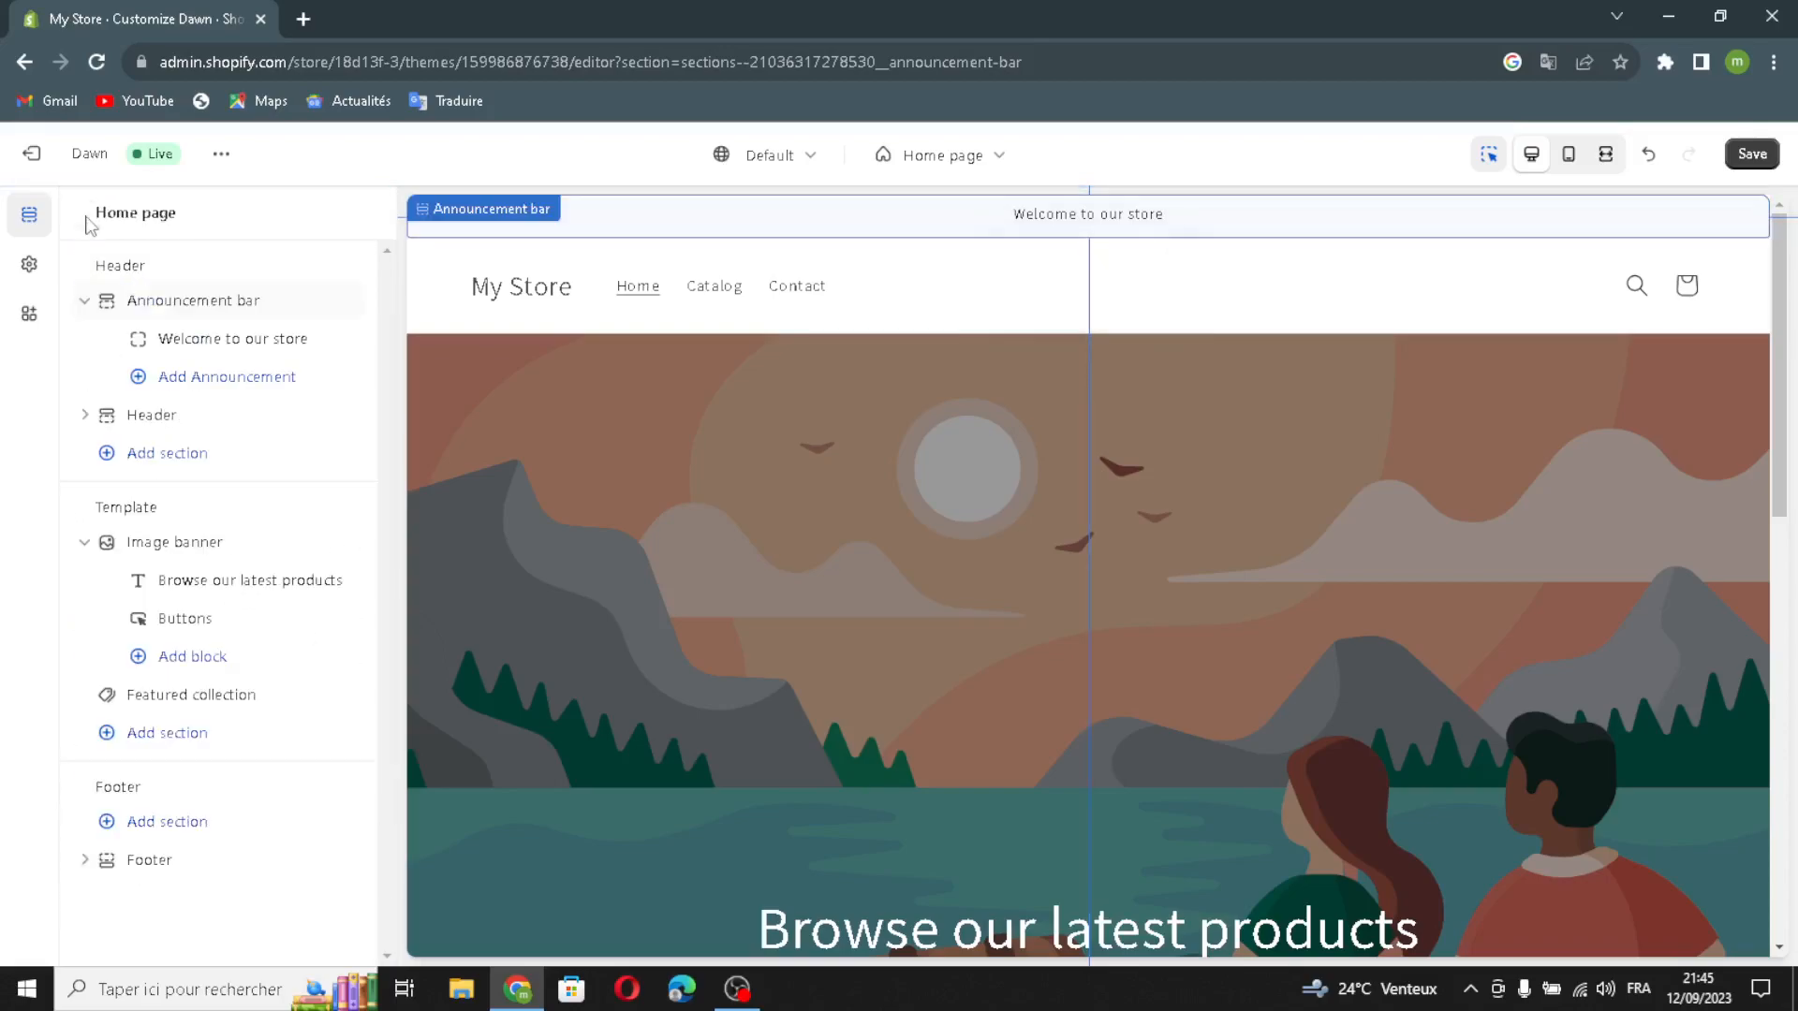
Step: Link the "Welcome to our store" announcement to All collections
left_click(157, 354)
left_click_drag(245, 317, 123, 352)
left_click(240, 402)
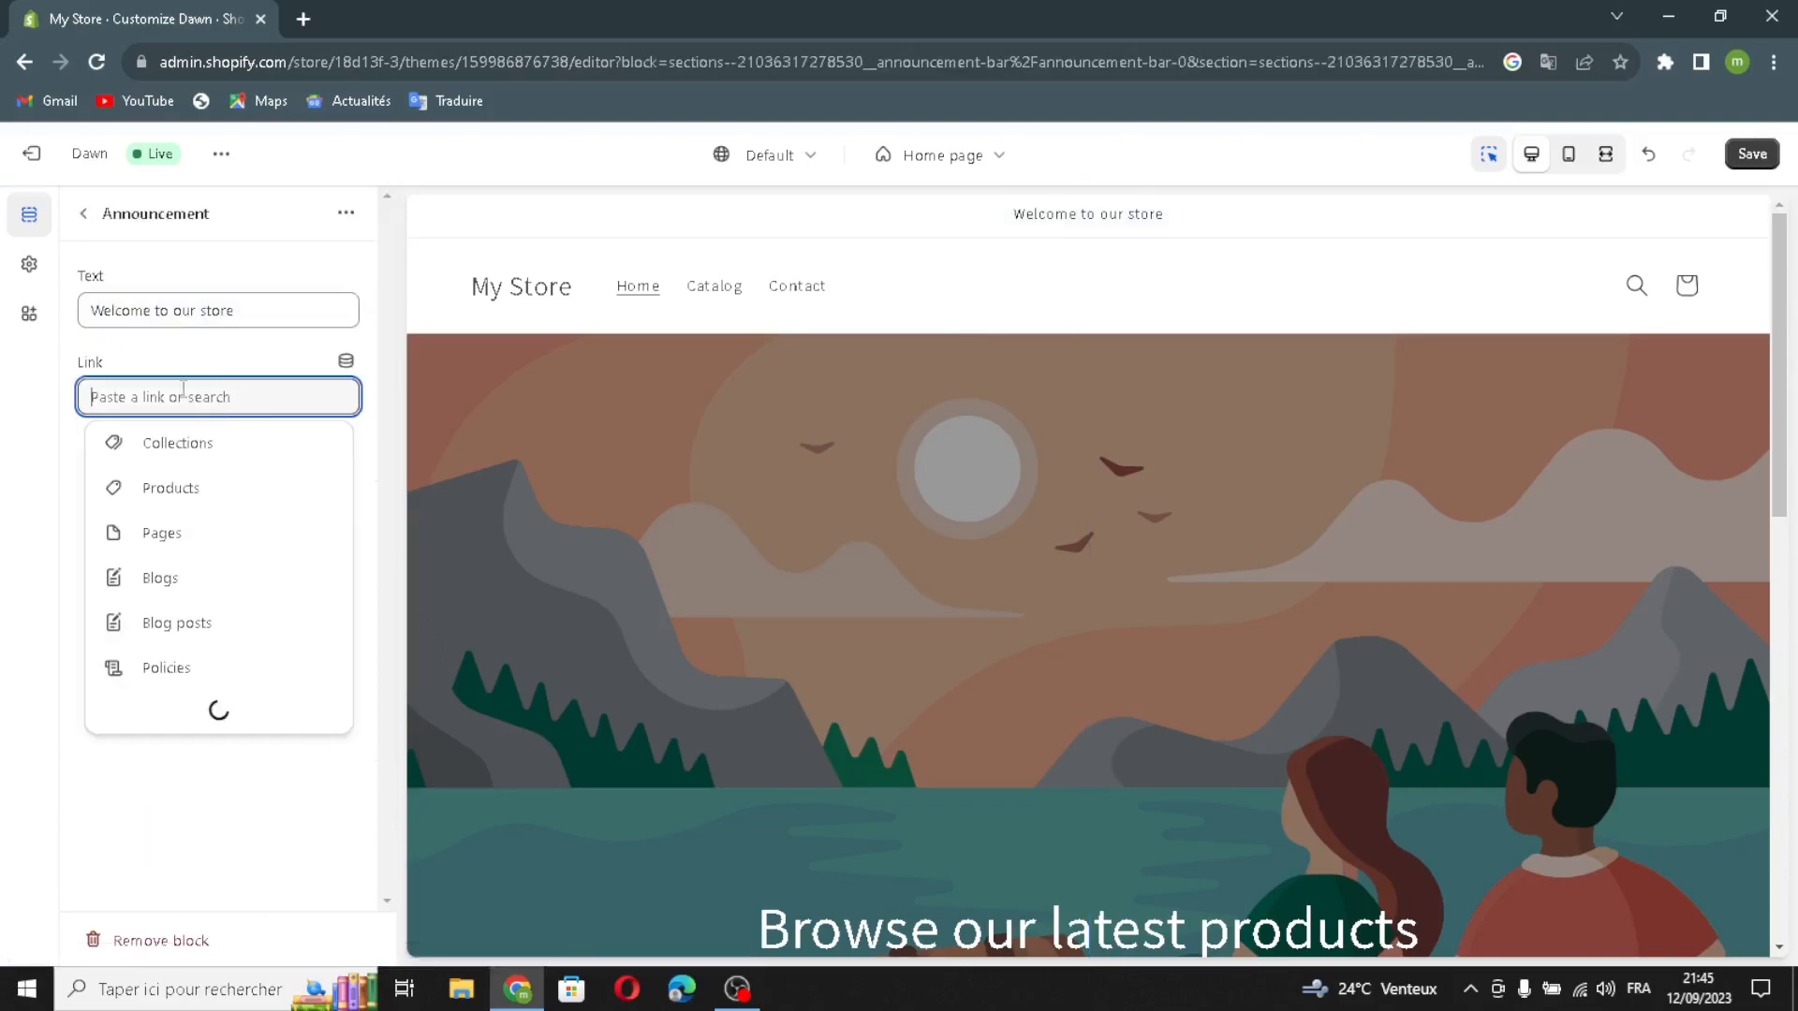
left_click(193, 449)
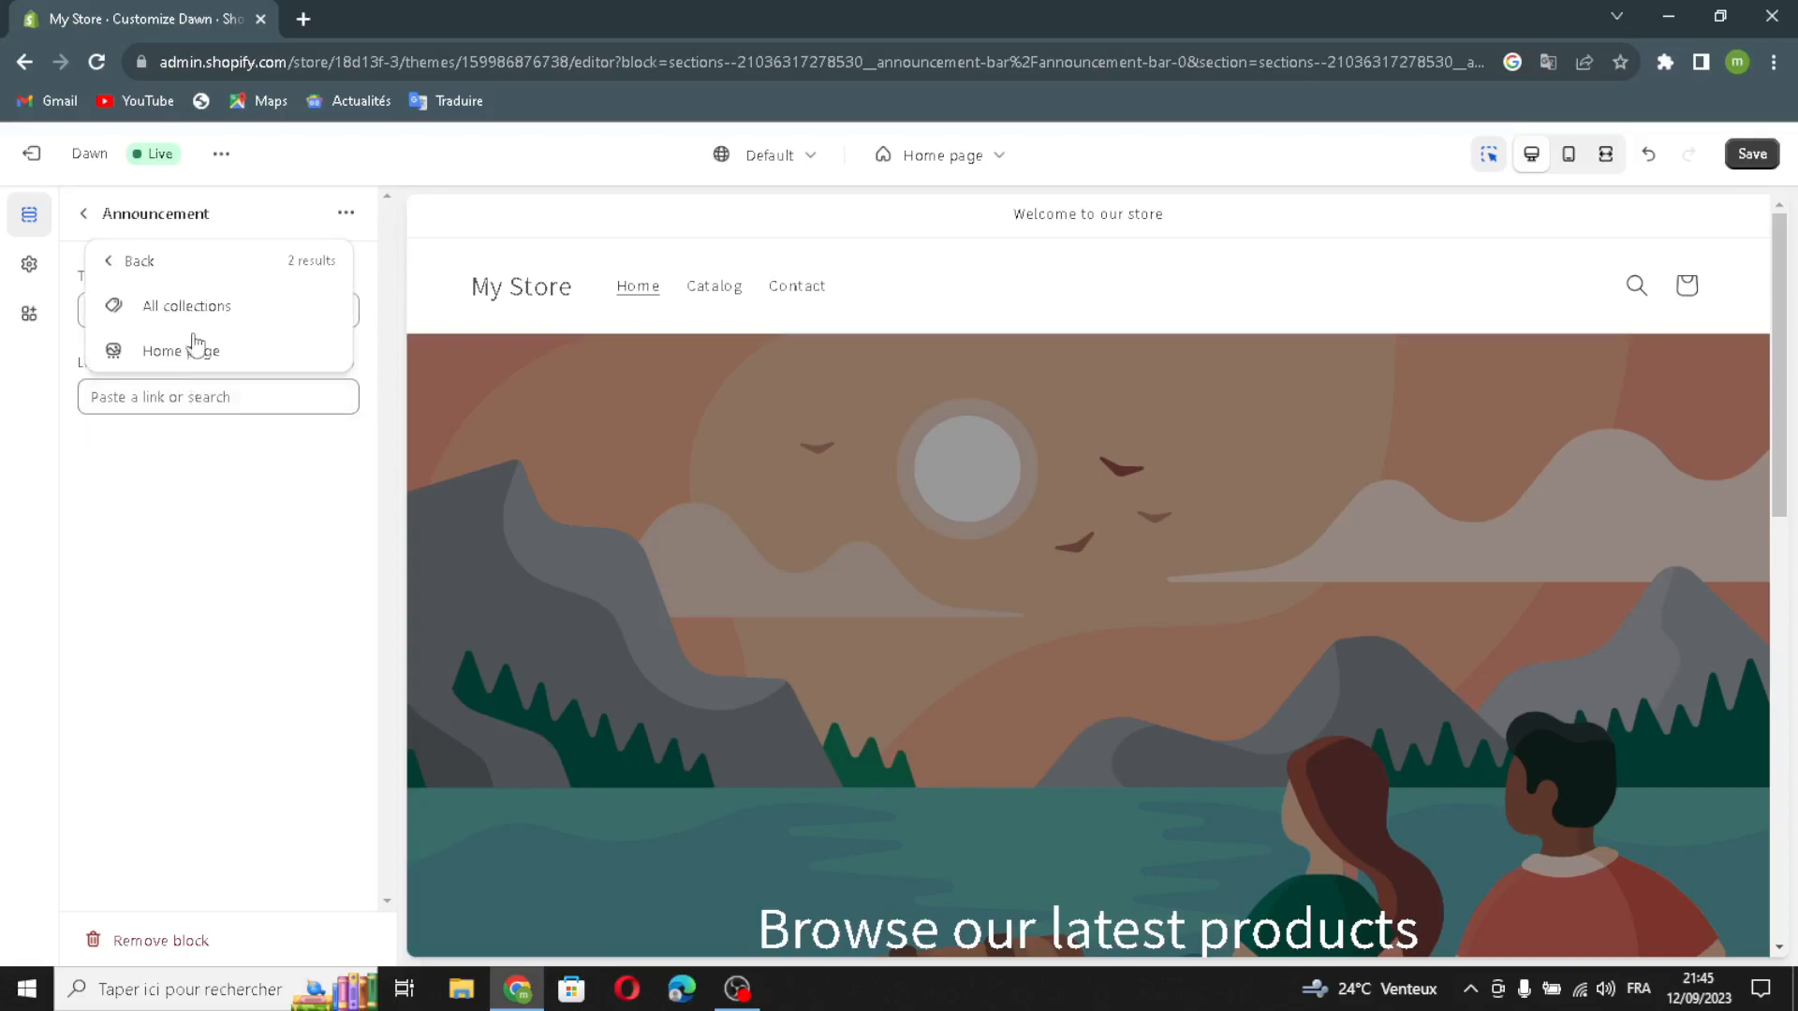
left_click(192, 309)
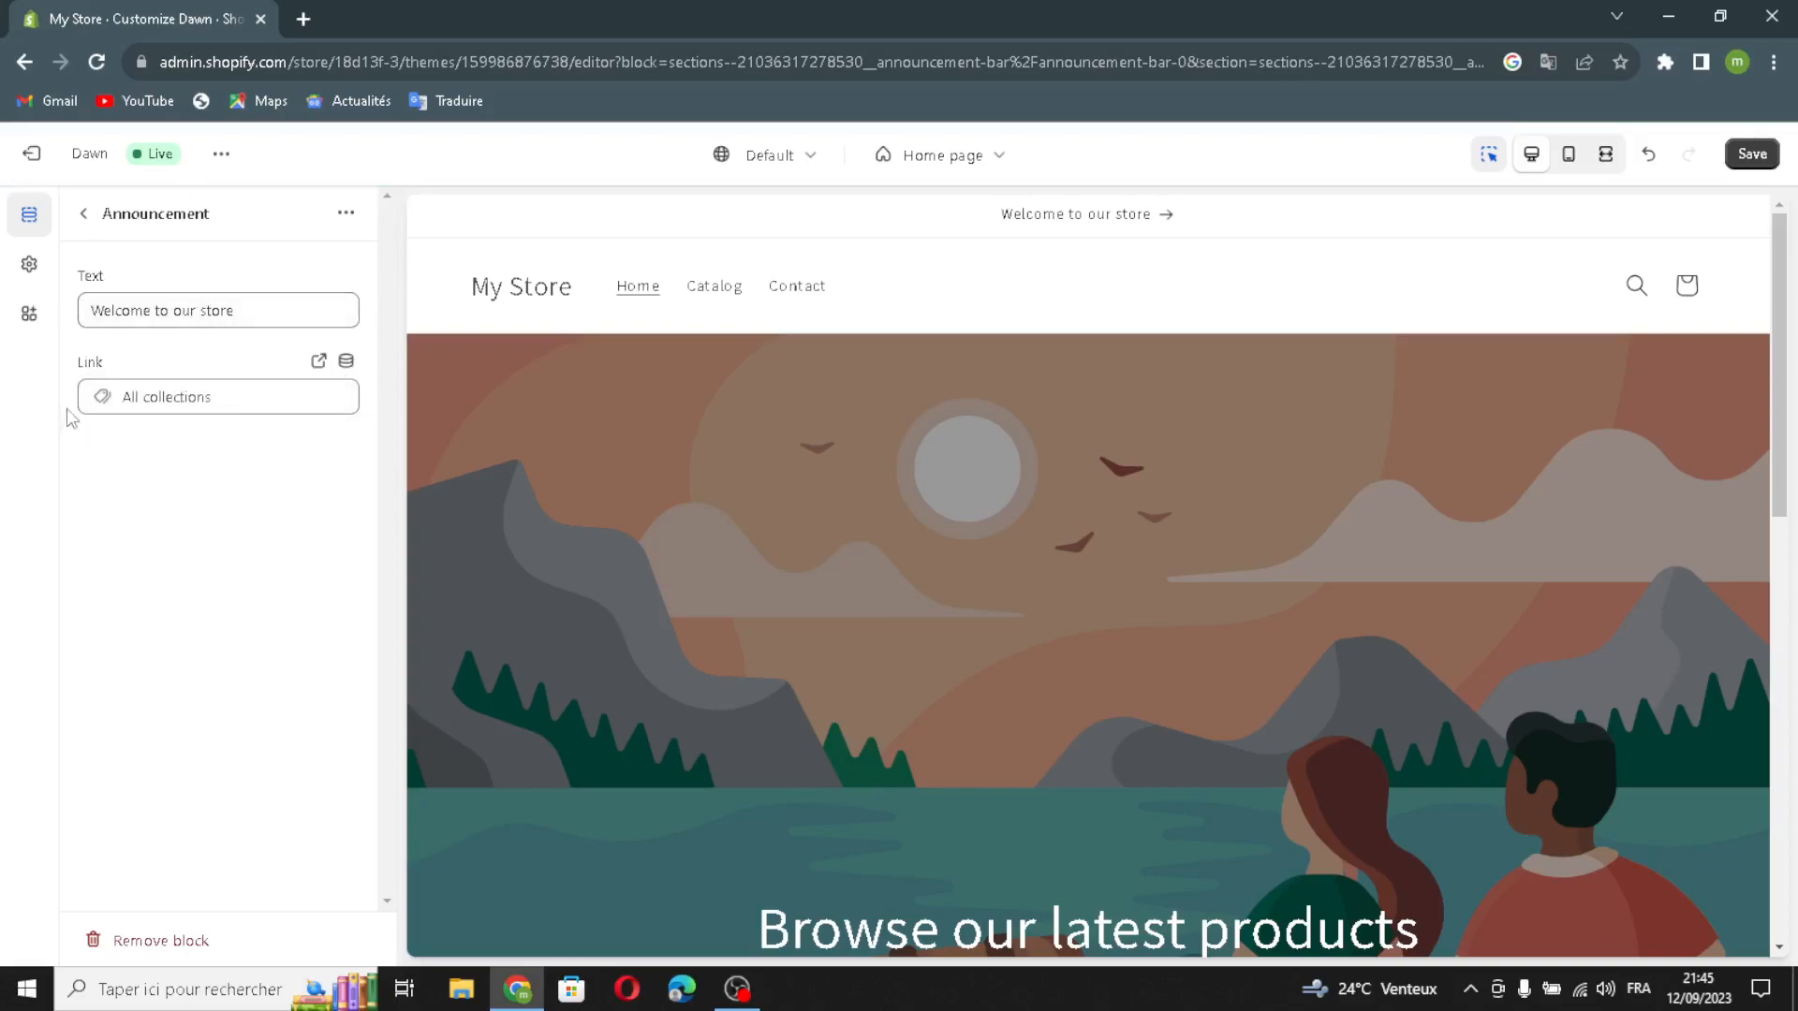
left_click(83, 214)
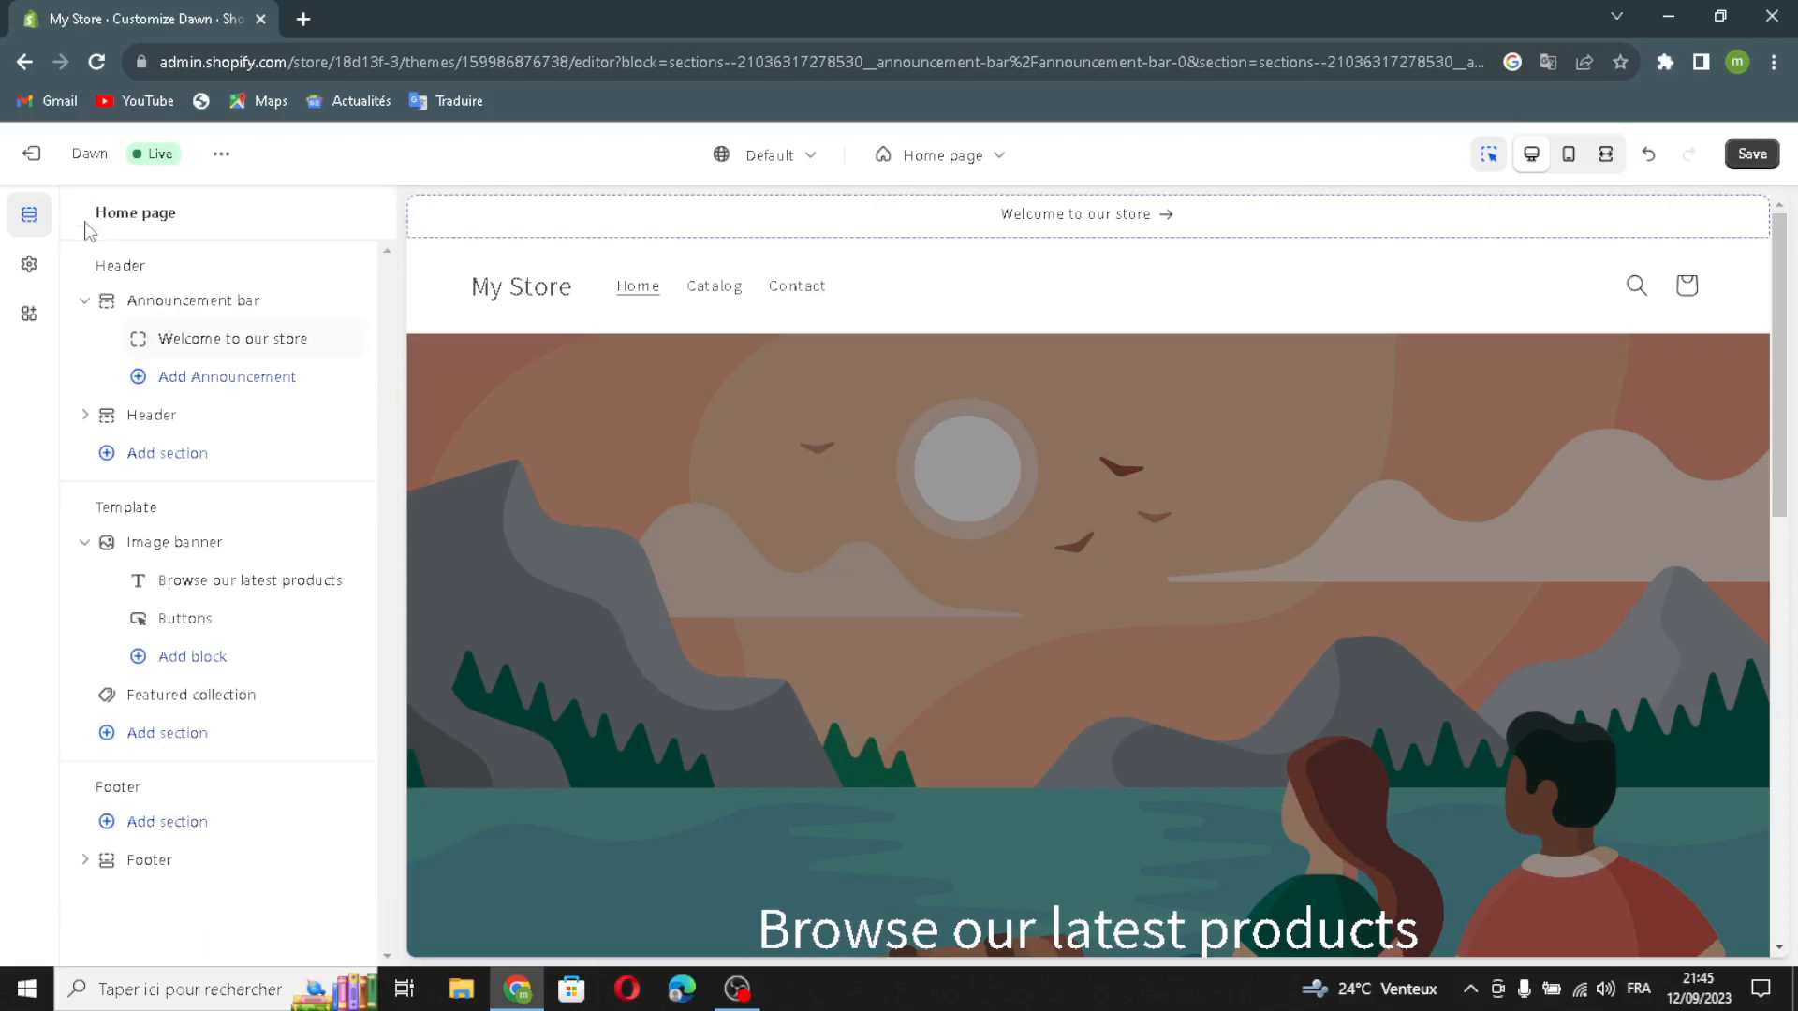
Step: Examine the header section's settings for logo position, menu, color schemes, selectors, mobile layout, spacing and padding
left_click(138, 414)
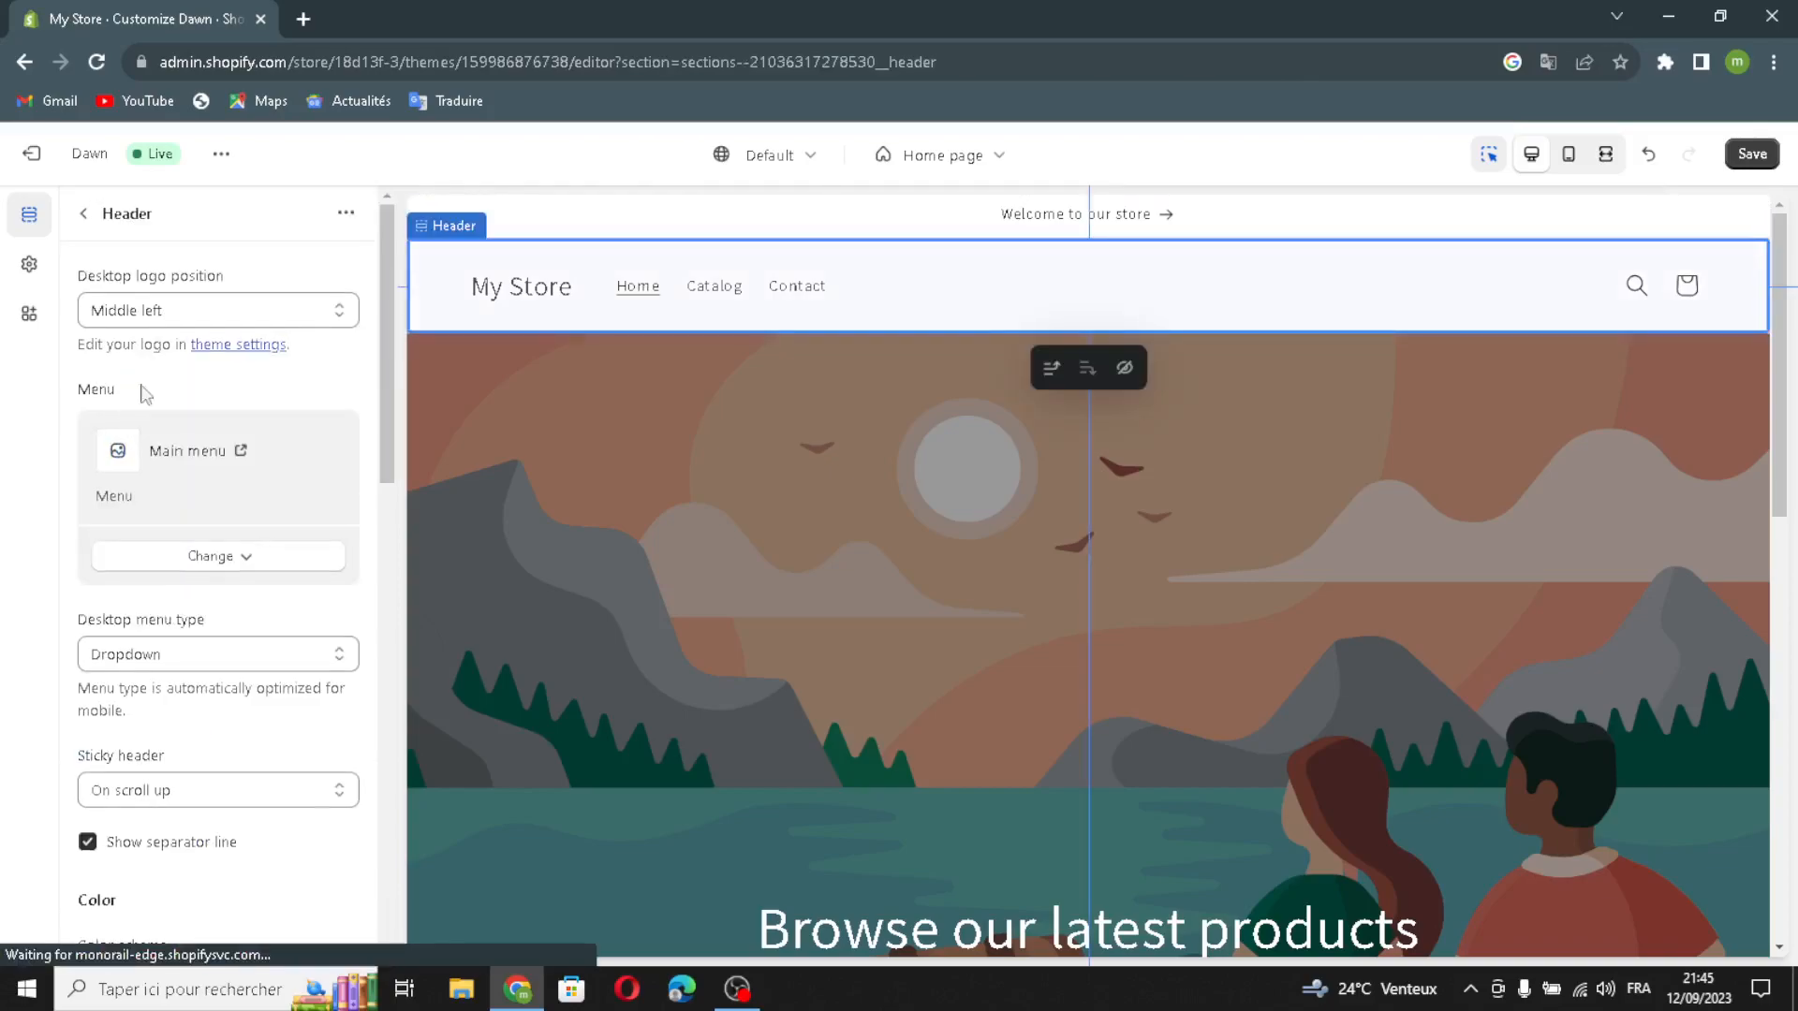
left_click(175, 323)
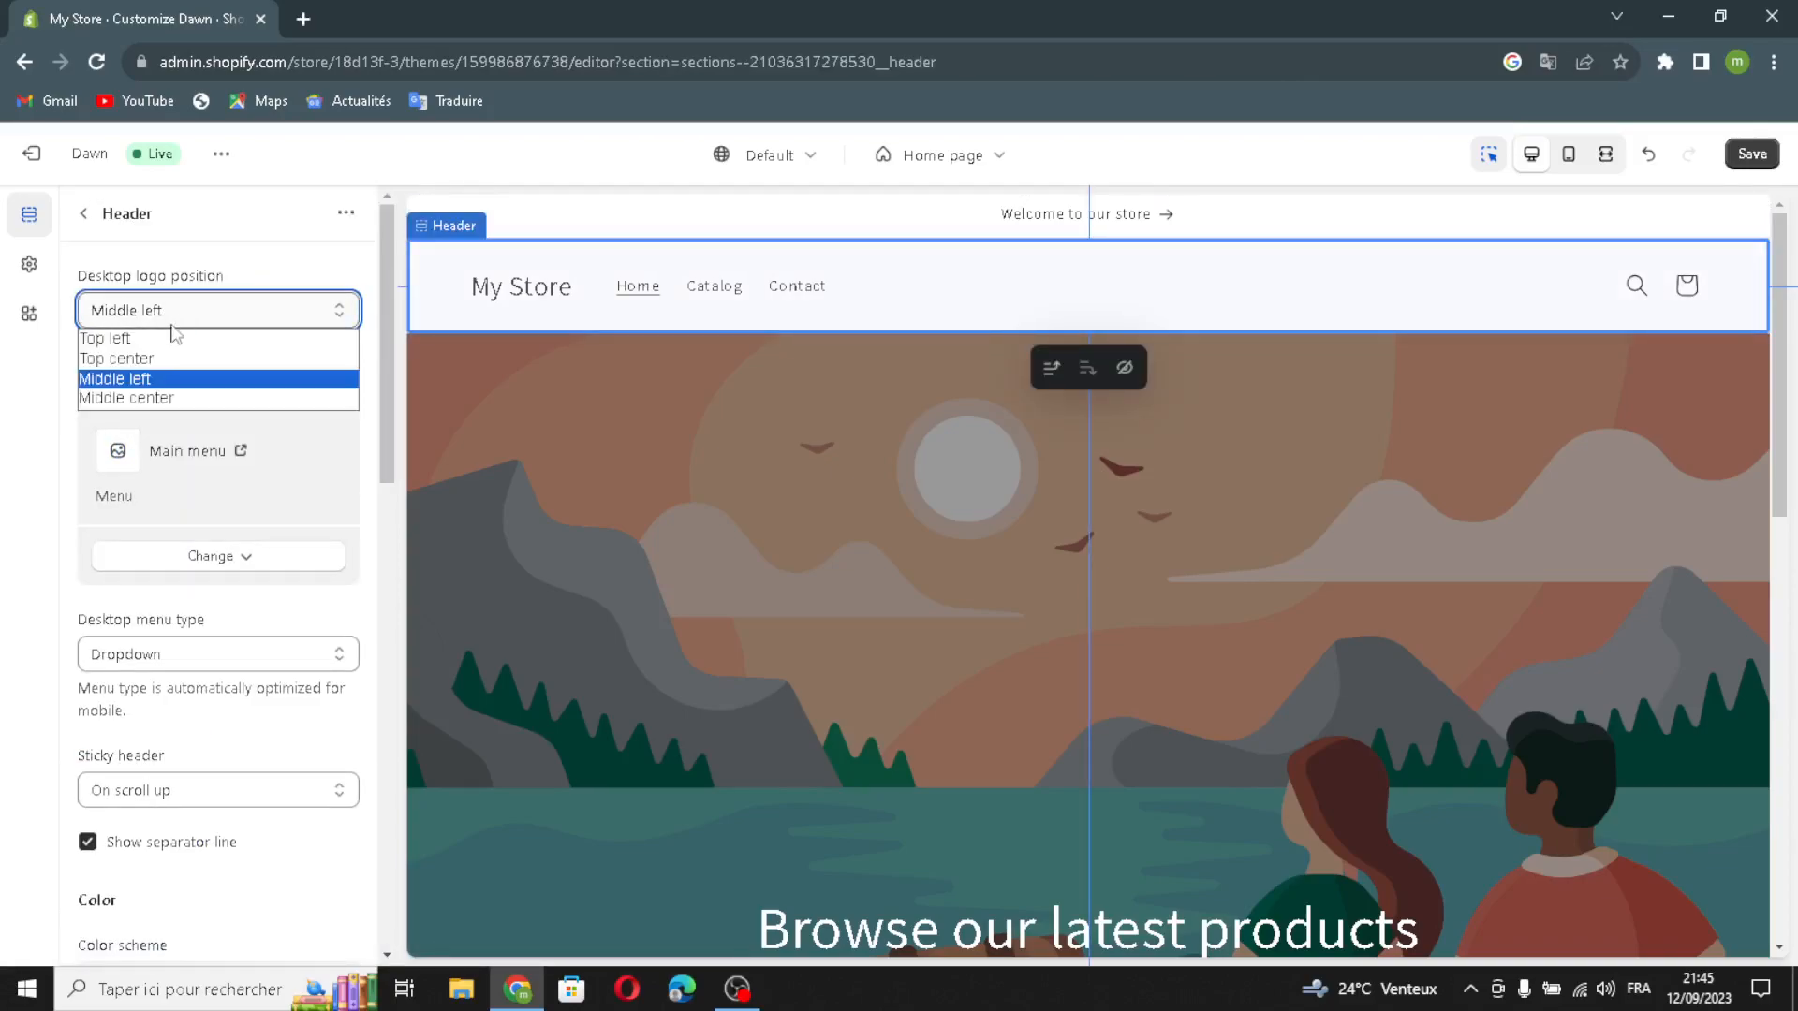
left_click(187, 318)
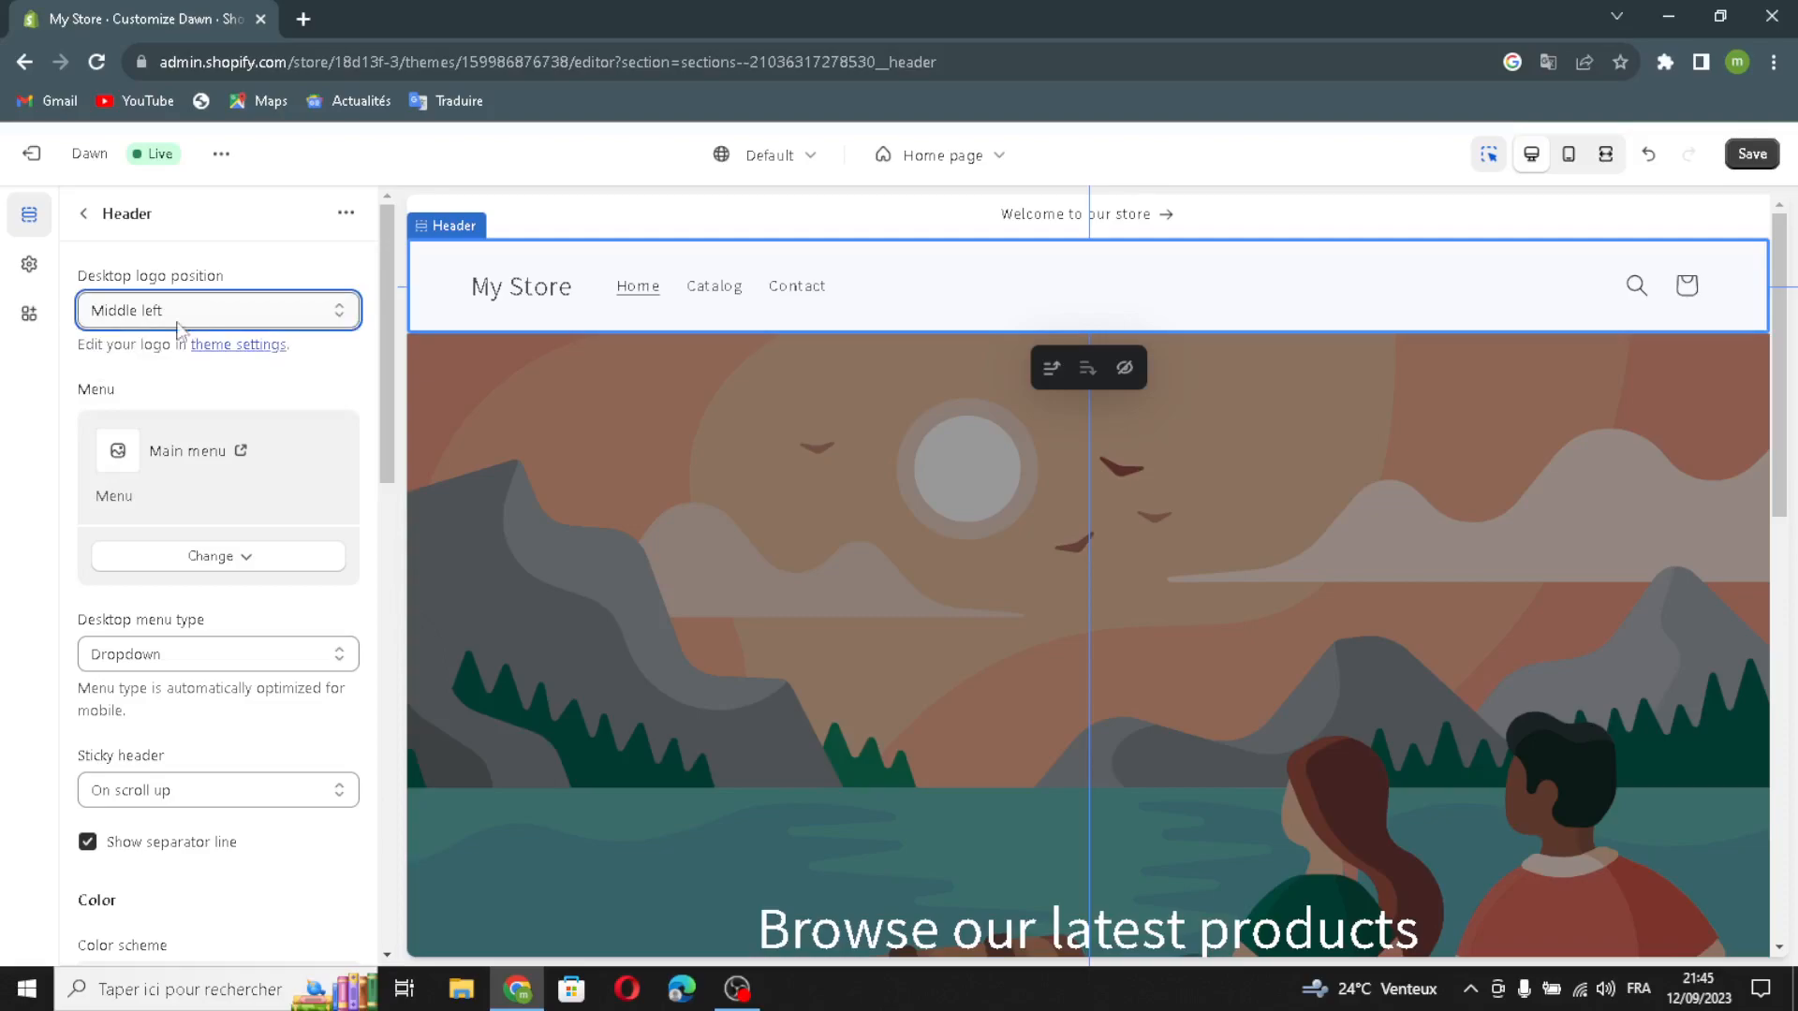
left_click(150, 562)
left_click(120, 568)
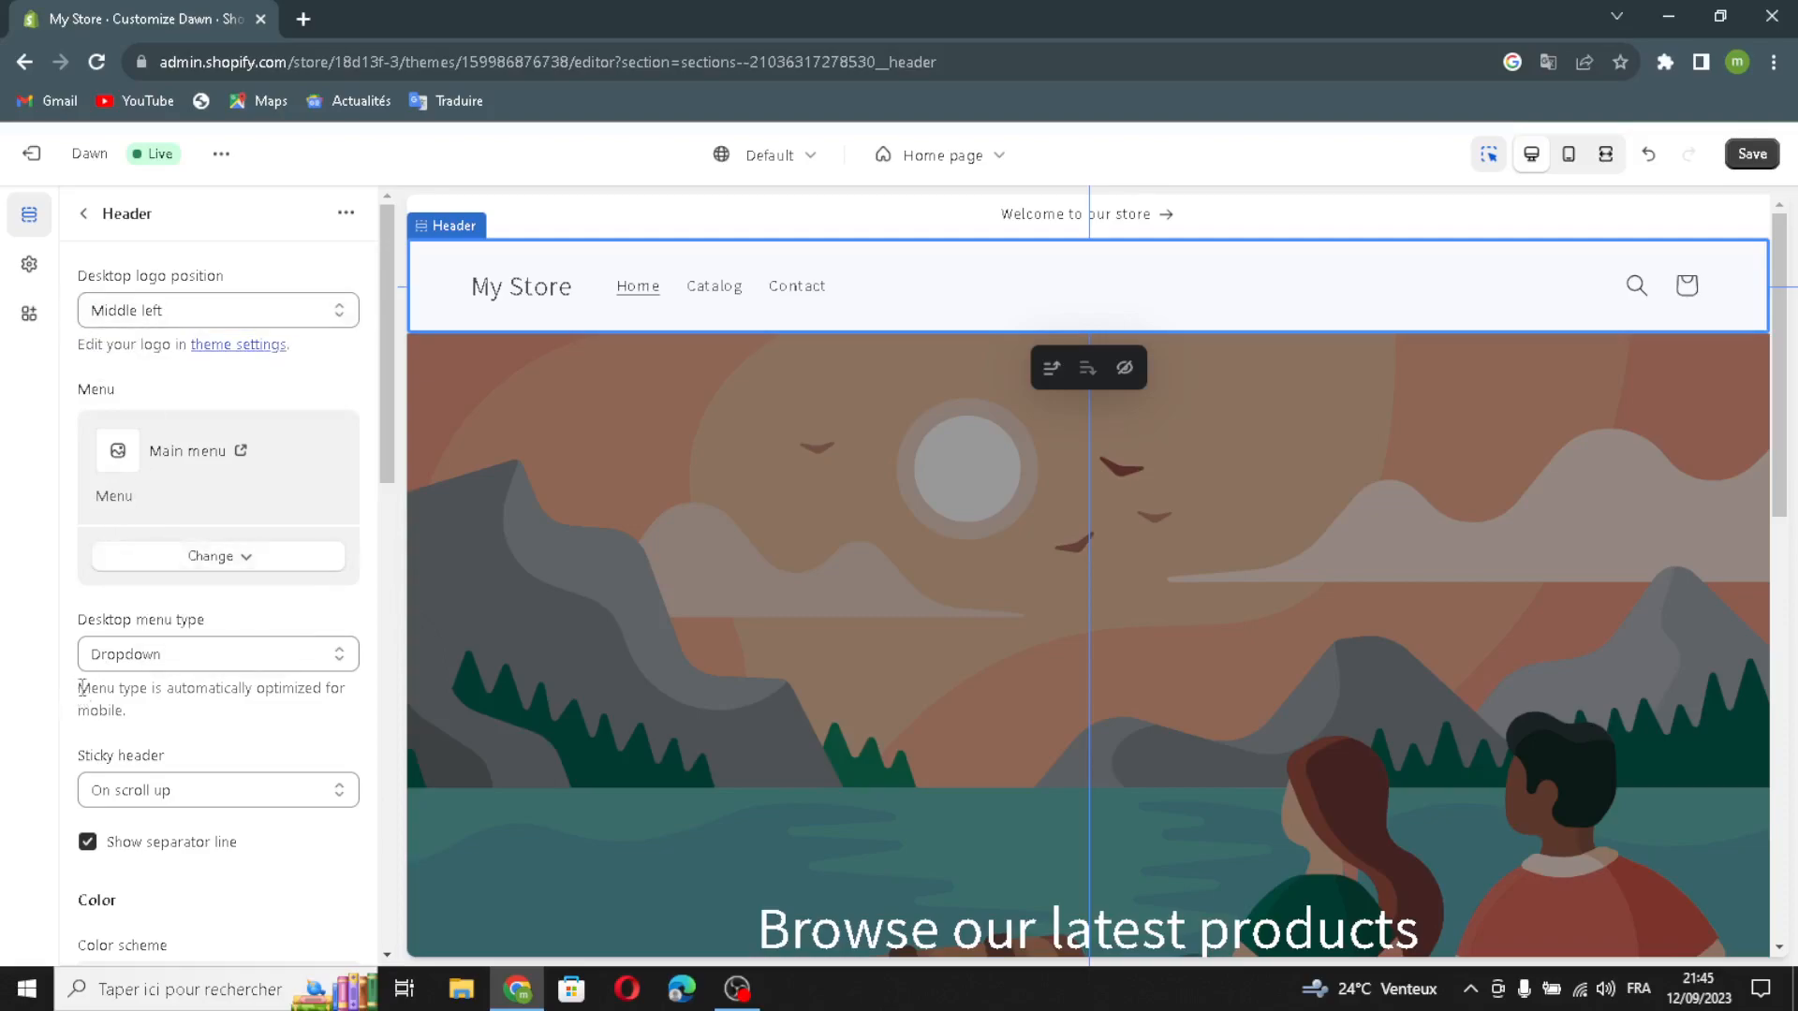
scroll(85, 719, "down", 1)
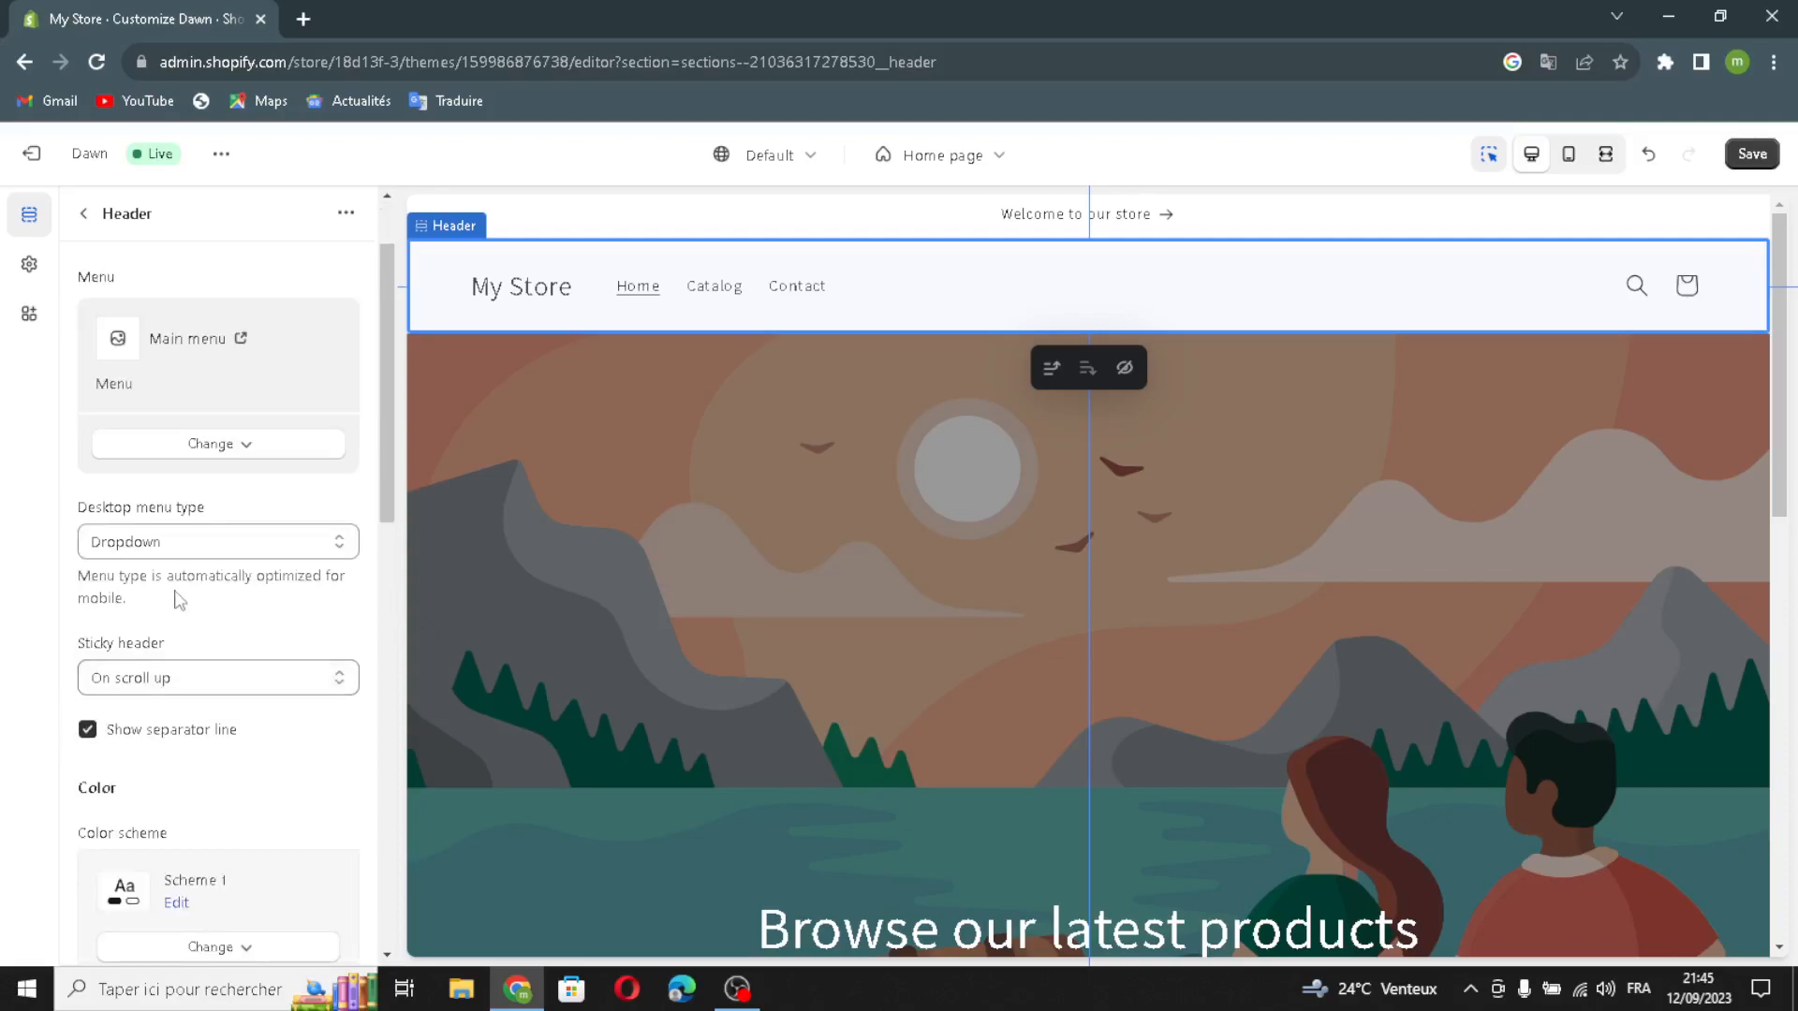
scroll(104, 750, "down", 4)
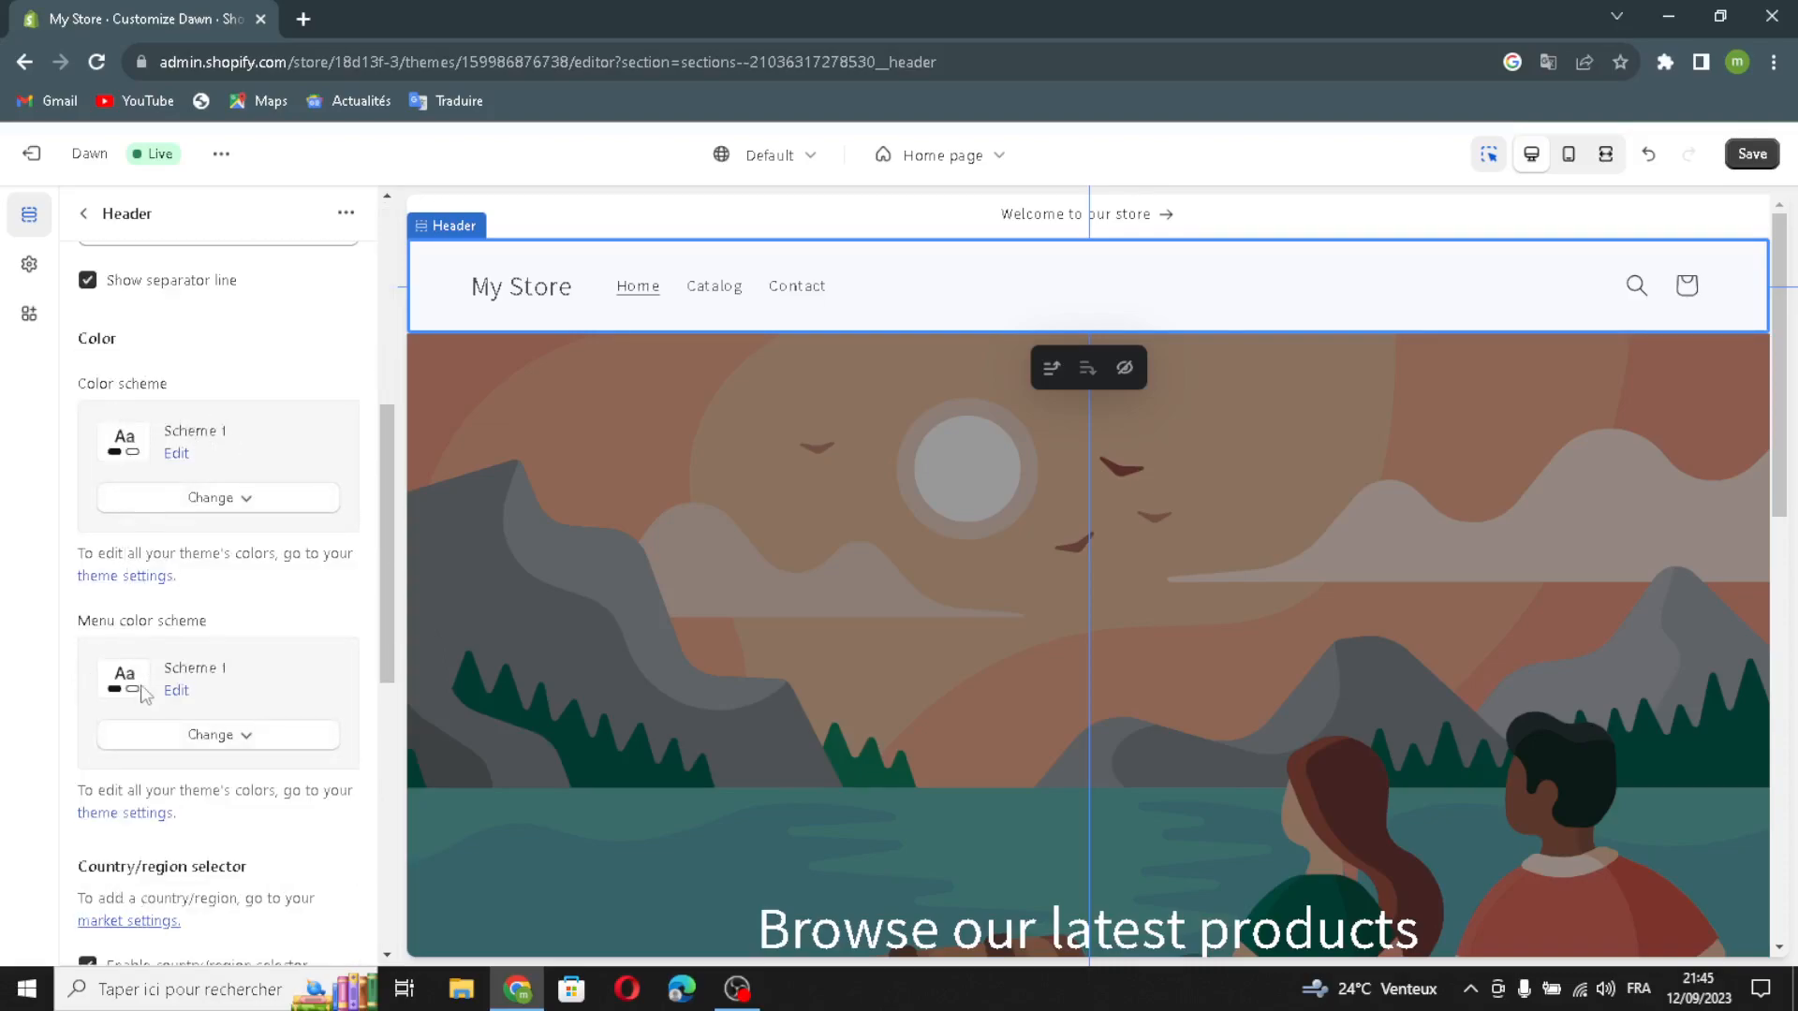
scroll(142, 693, "down", 5)
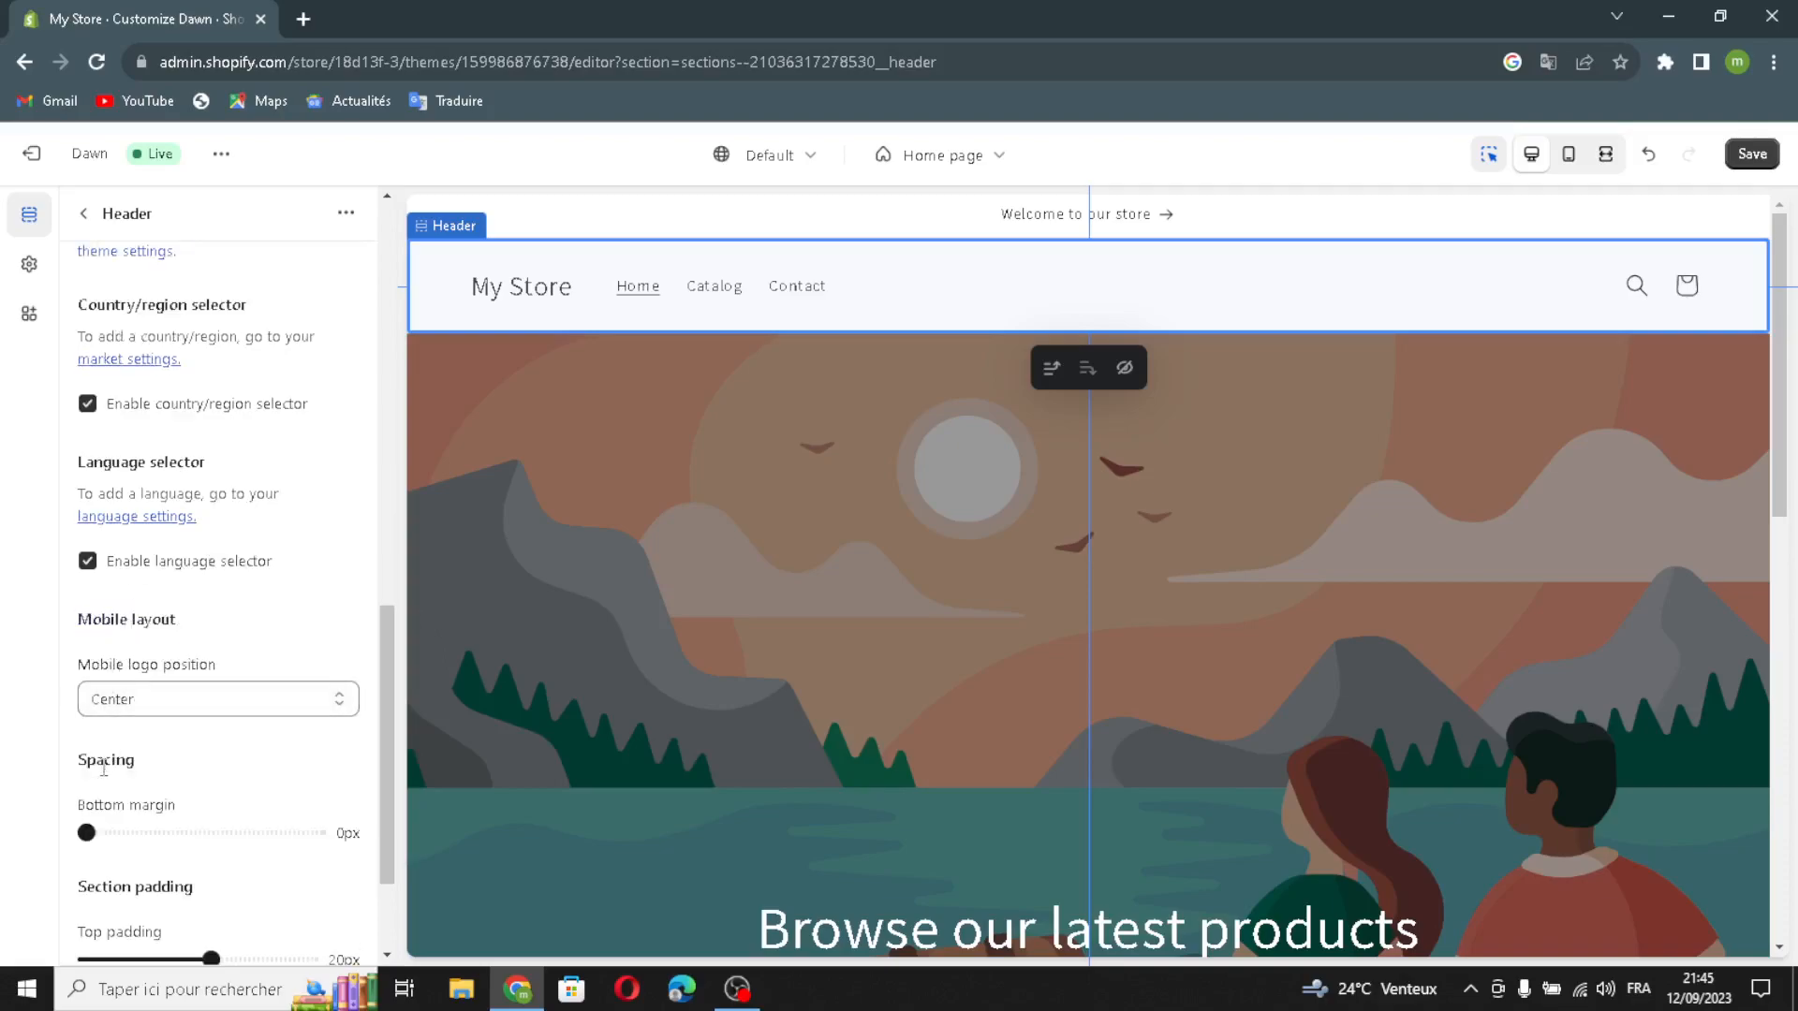
scroll(104, 770, "down", 1)
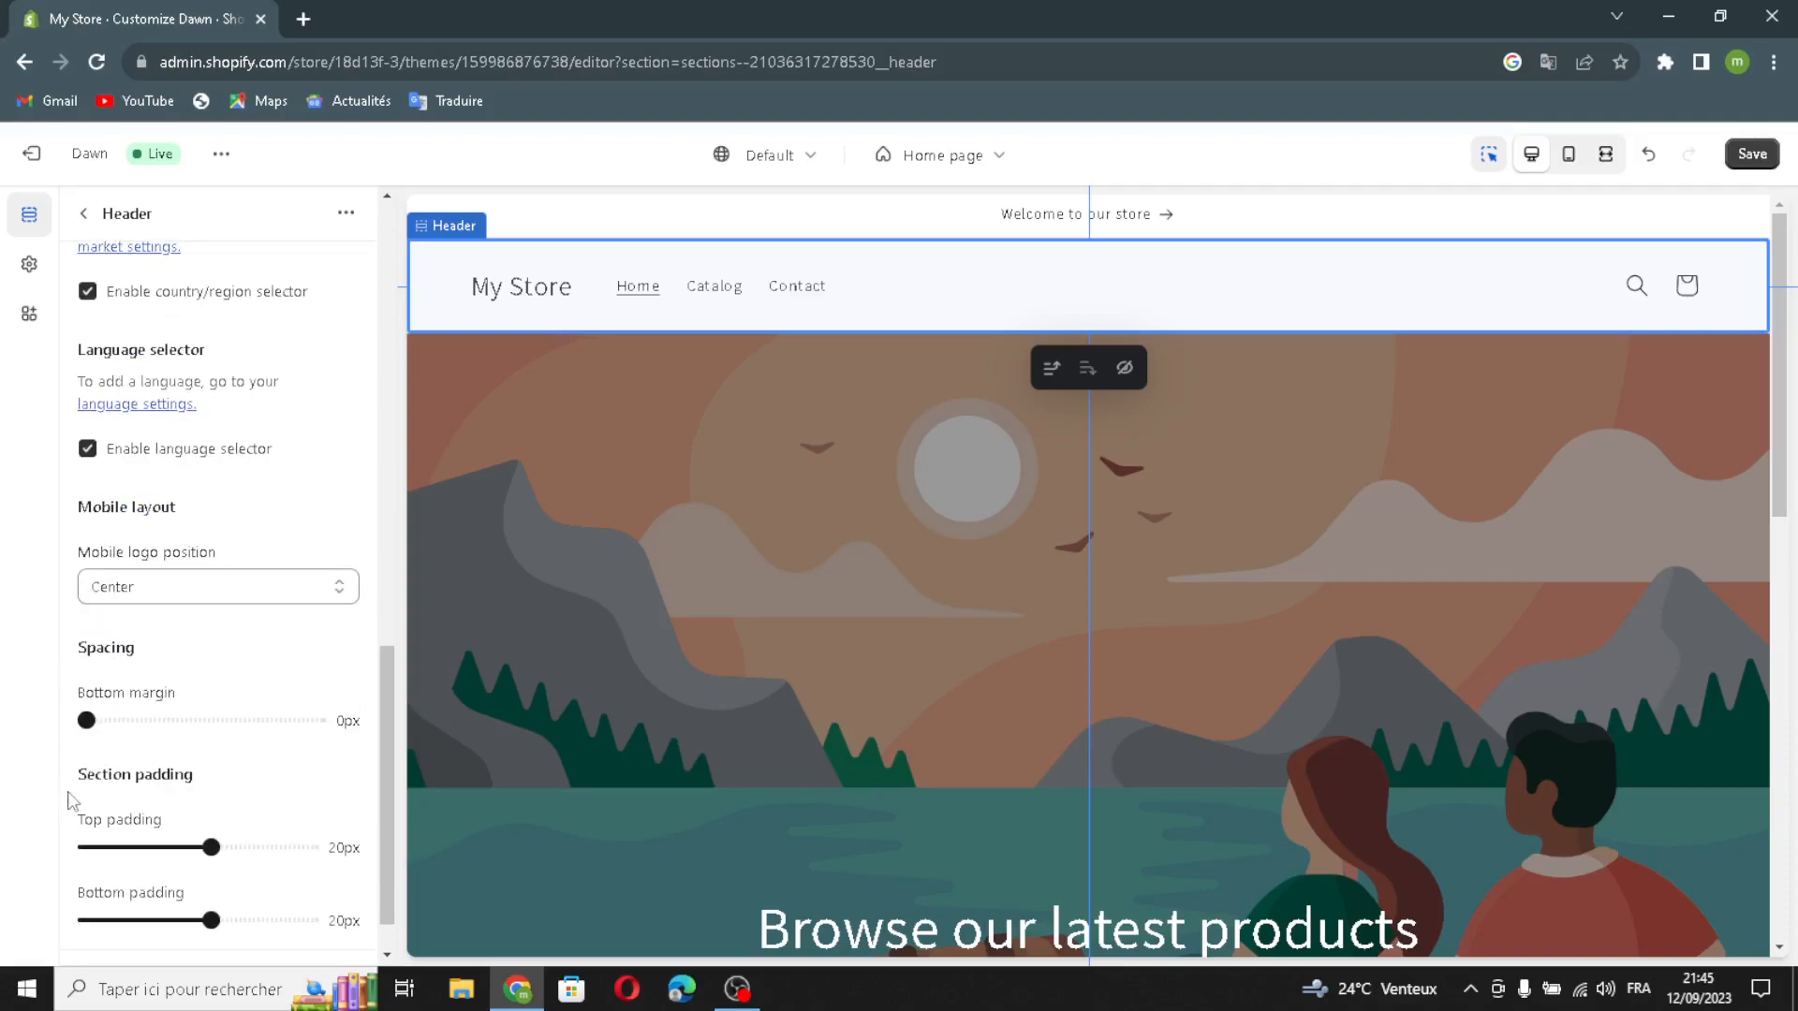
scroll(129, 812, "down", 1)
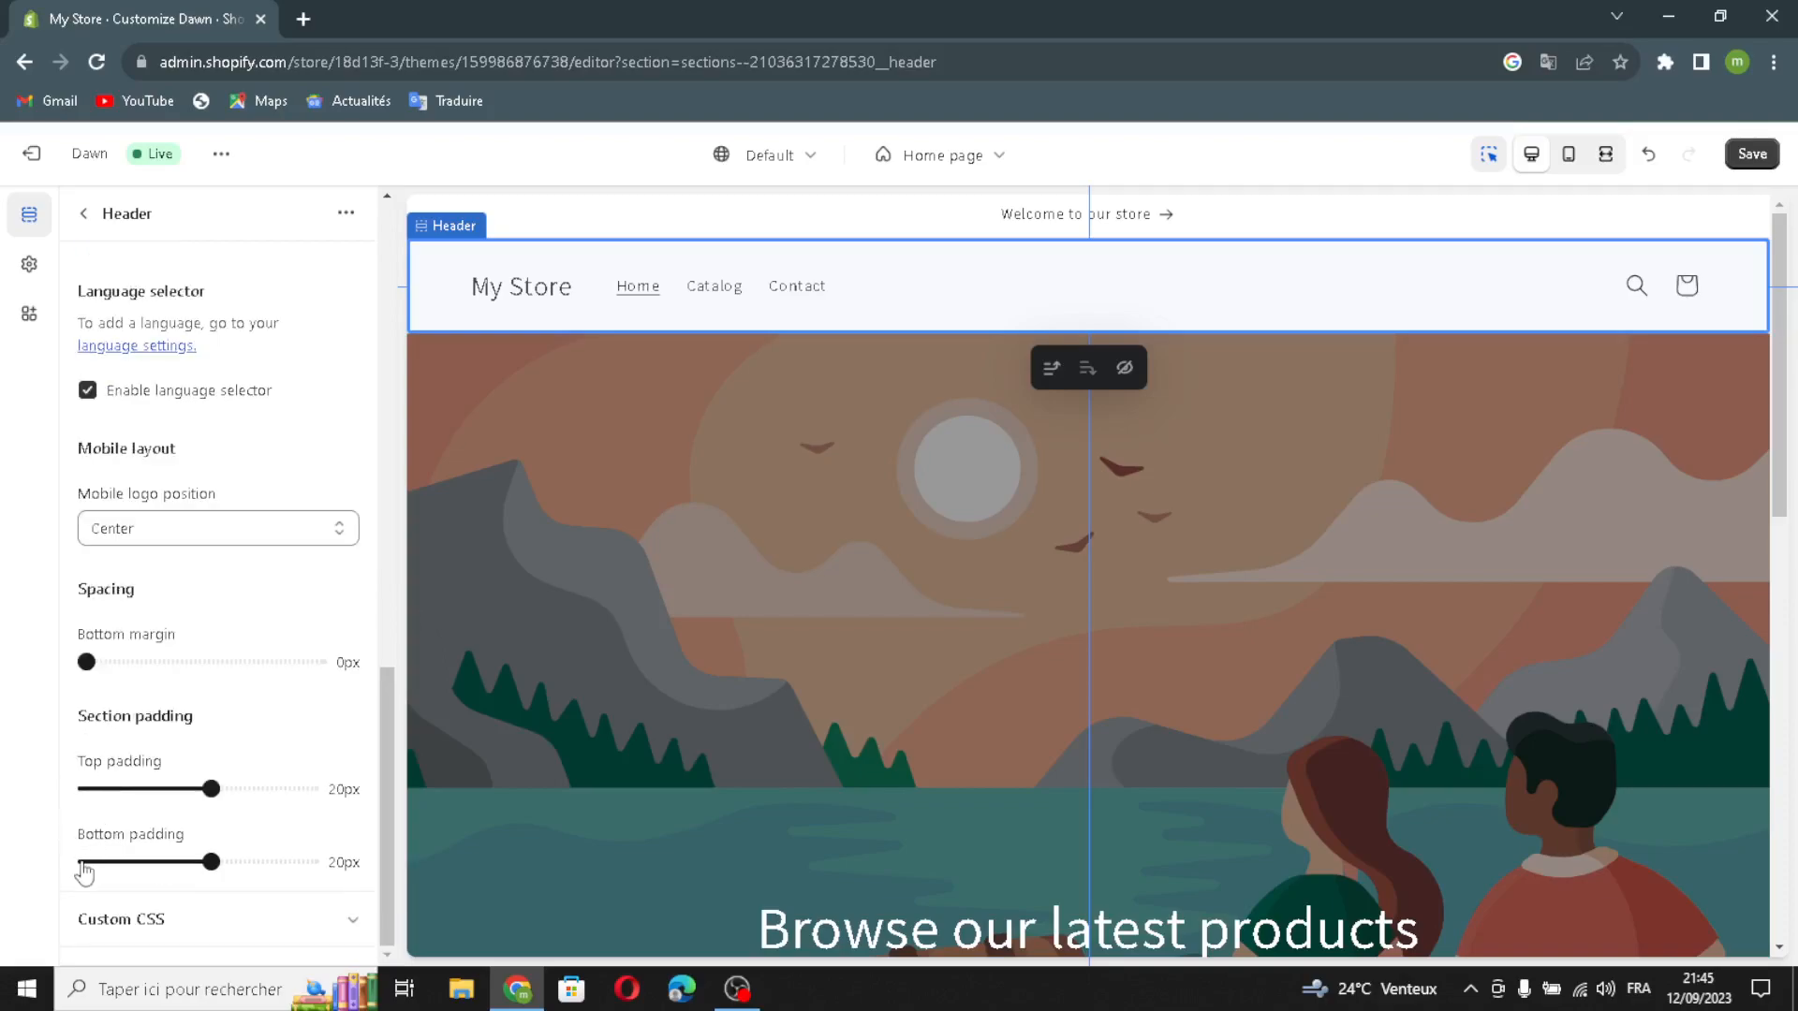
scroll(252, 863, "down", 1)
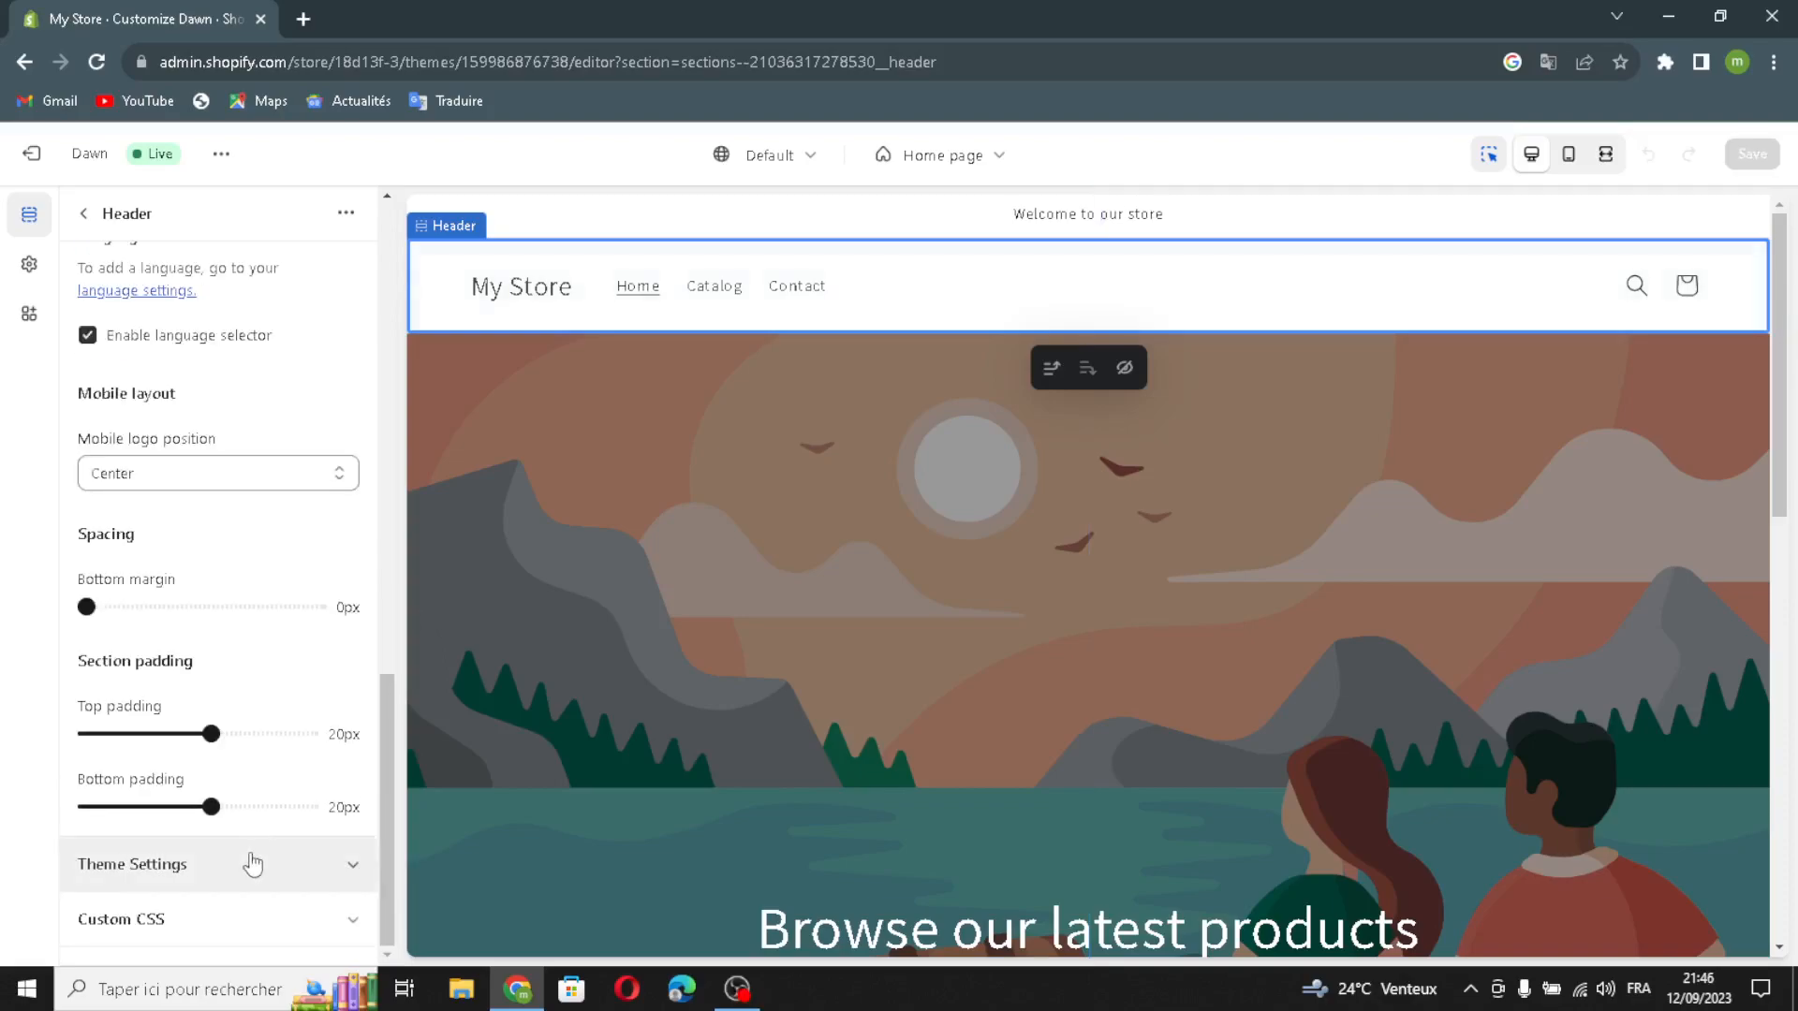
Step: Expand the header's theme settings and open the image selection for the store logo
left_click(240, 872)
scroll(234, 867, "down", 2)
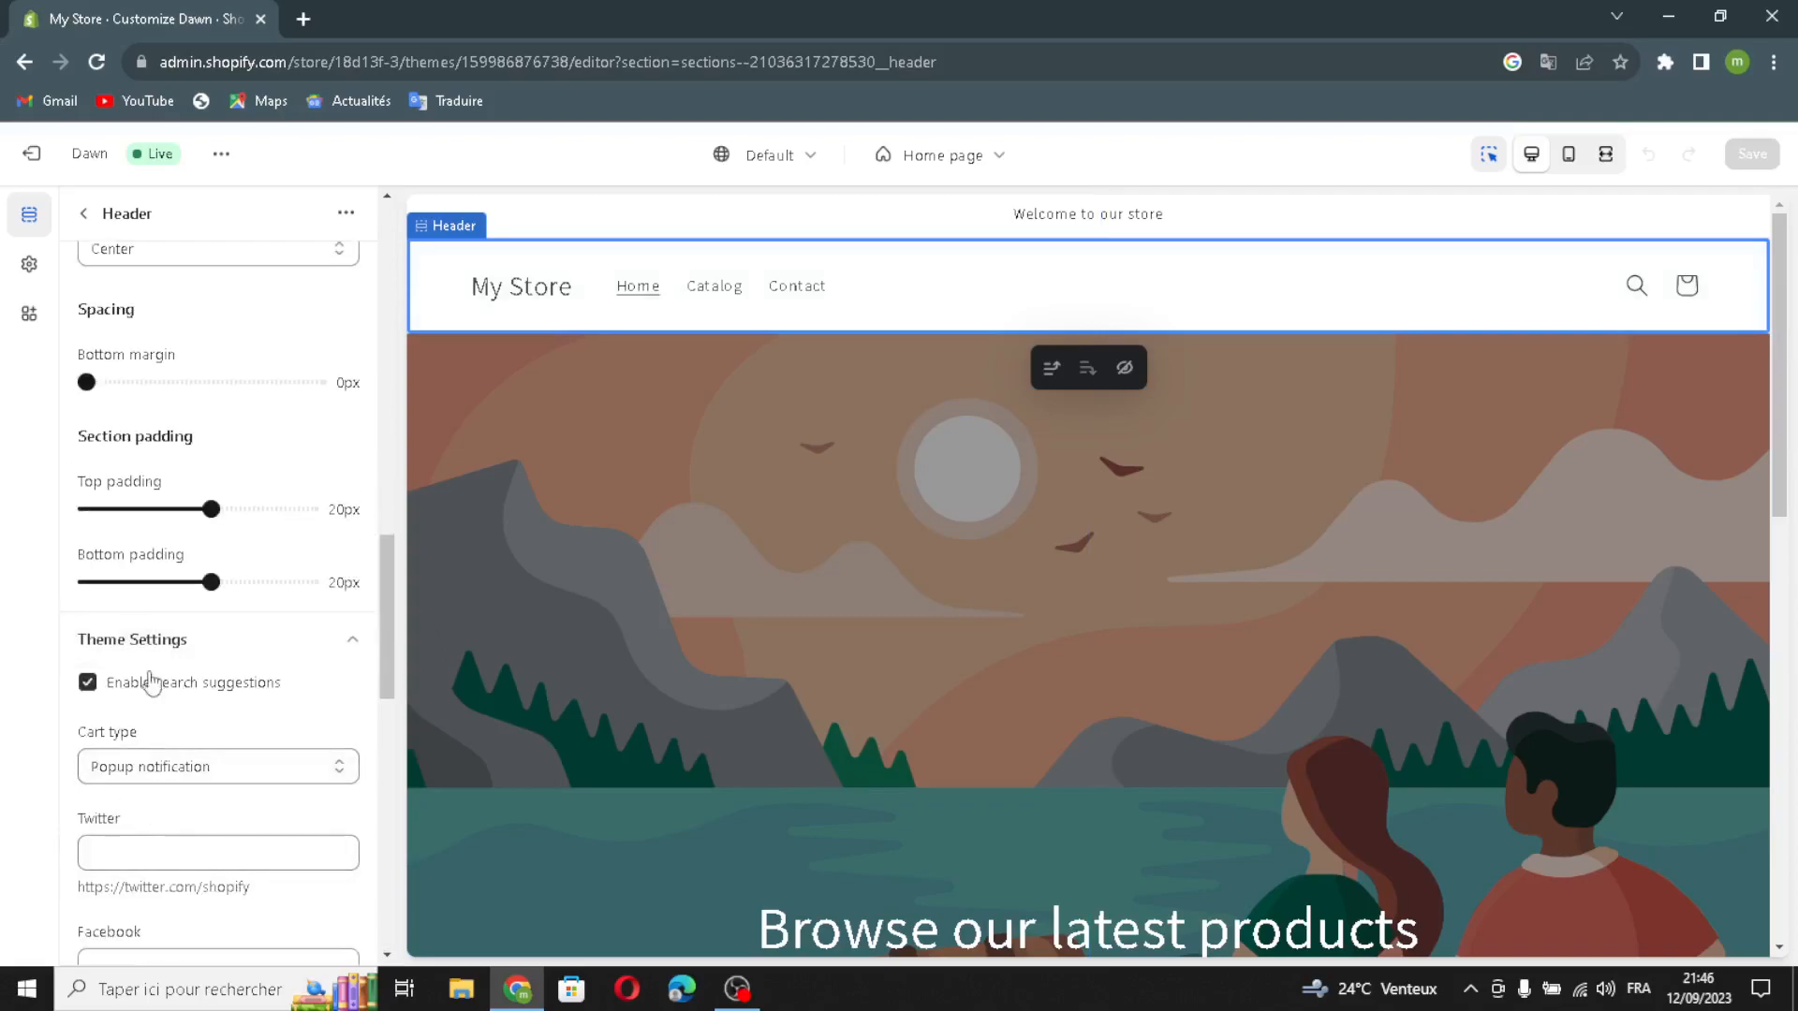
scroll(141, 848, "down", 2)
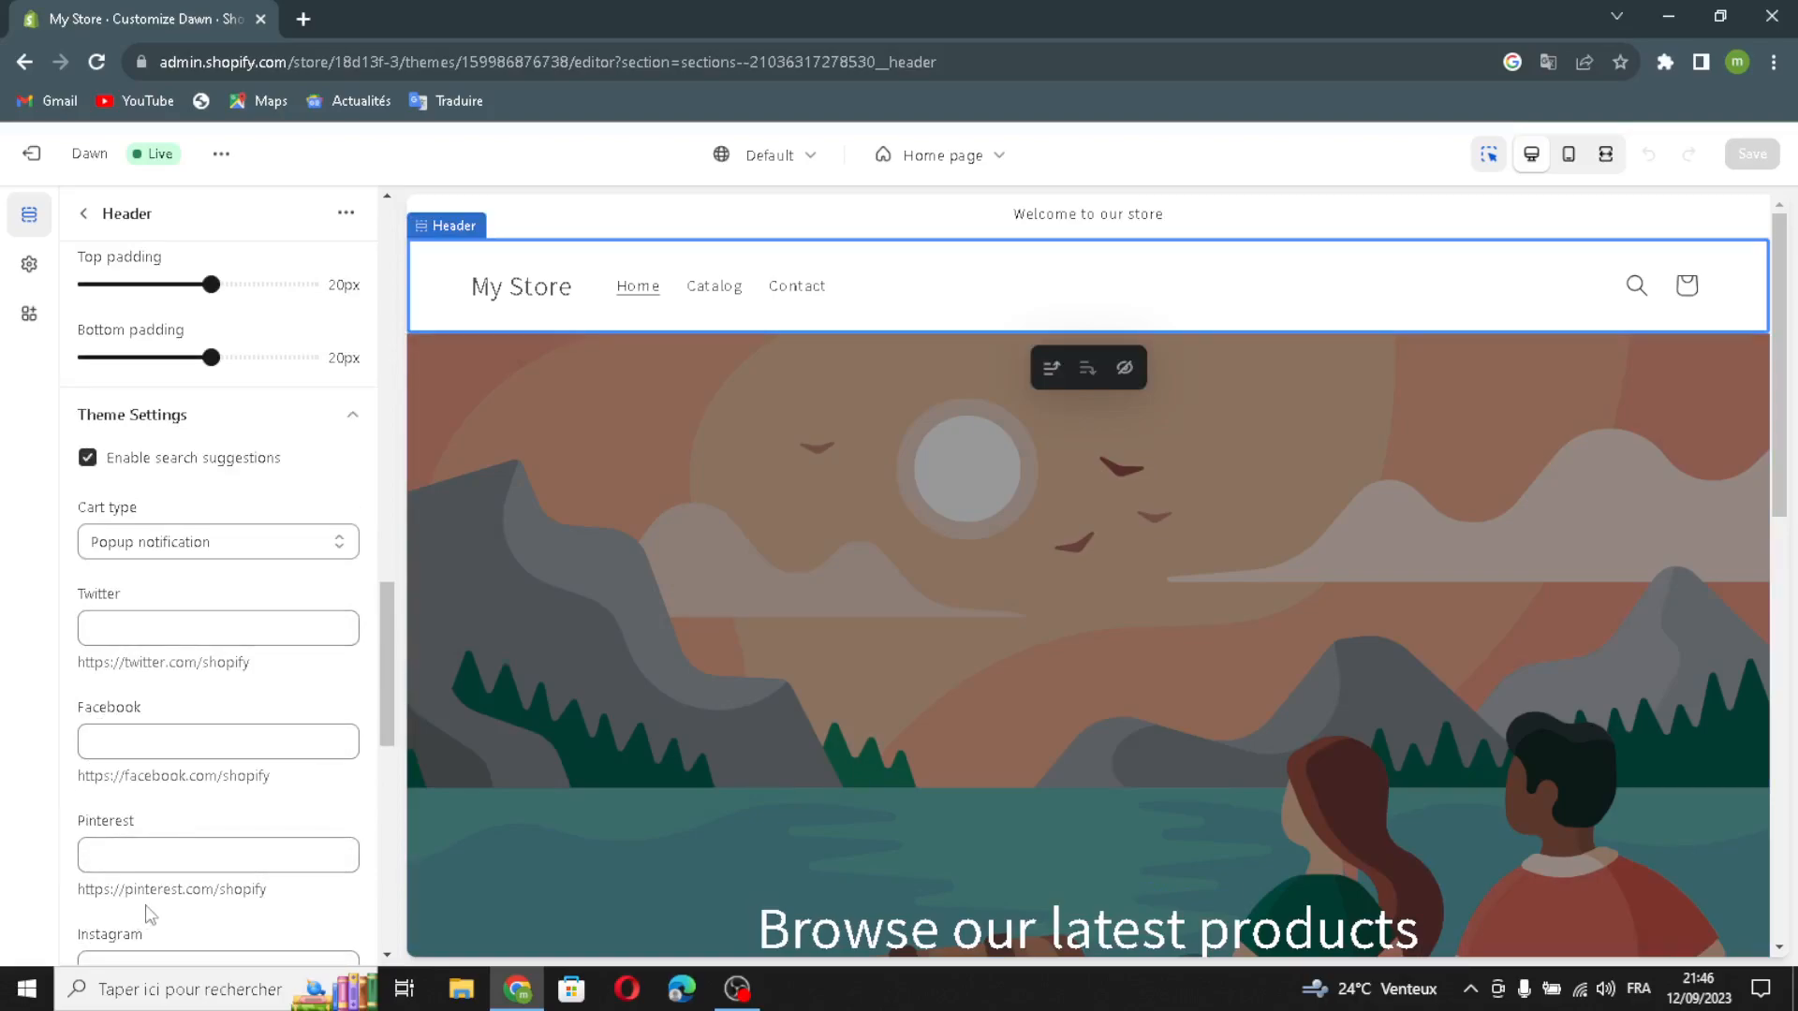
scroll(177, 815, "down", 8)
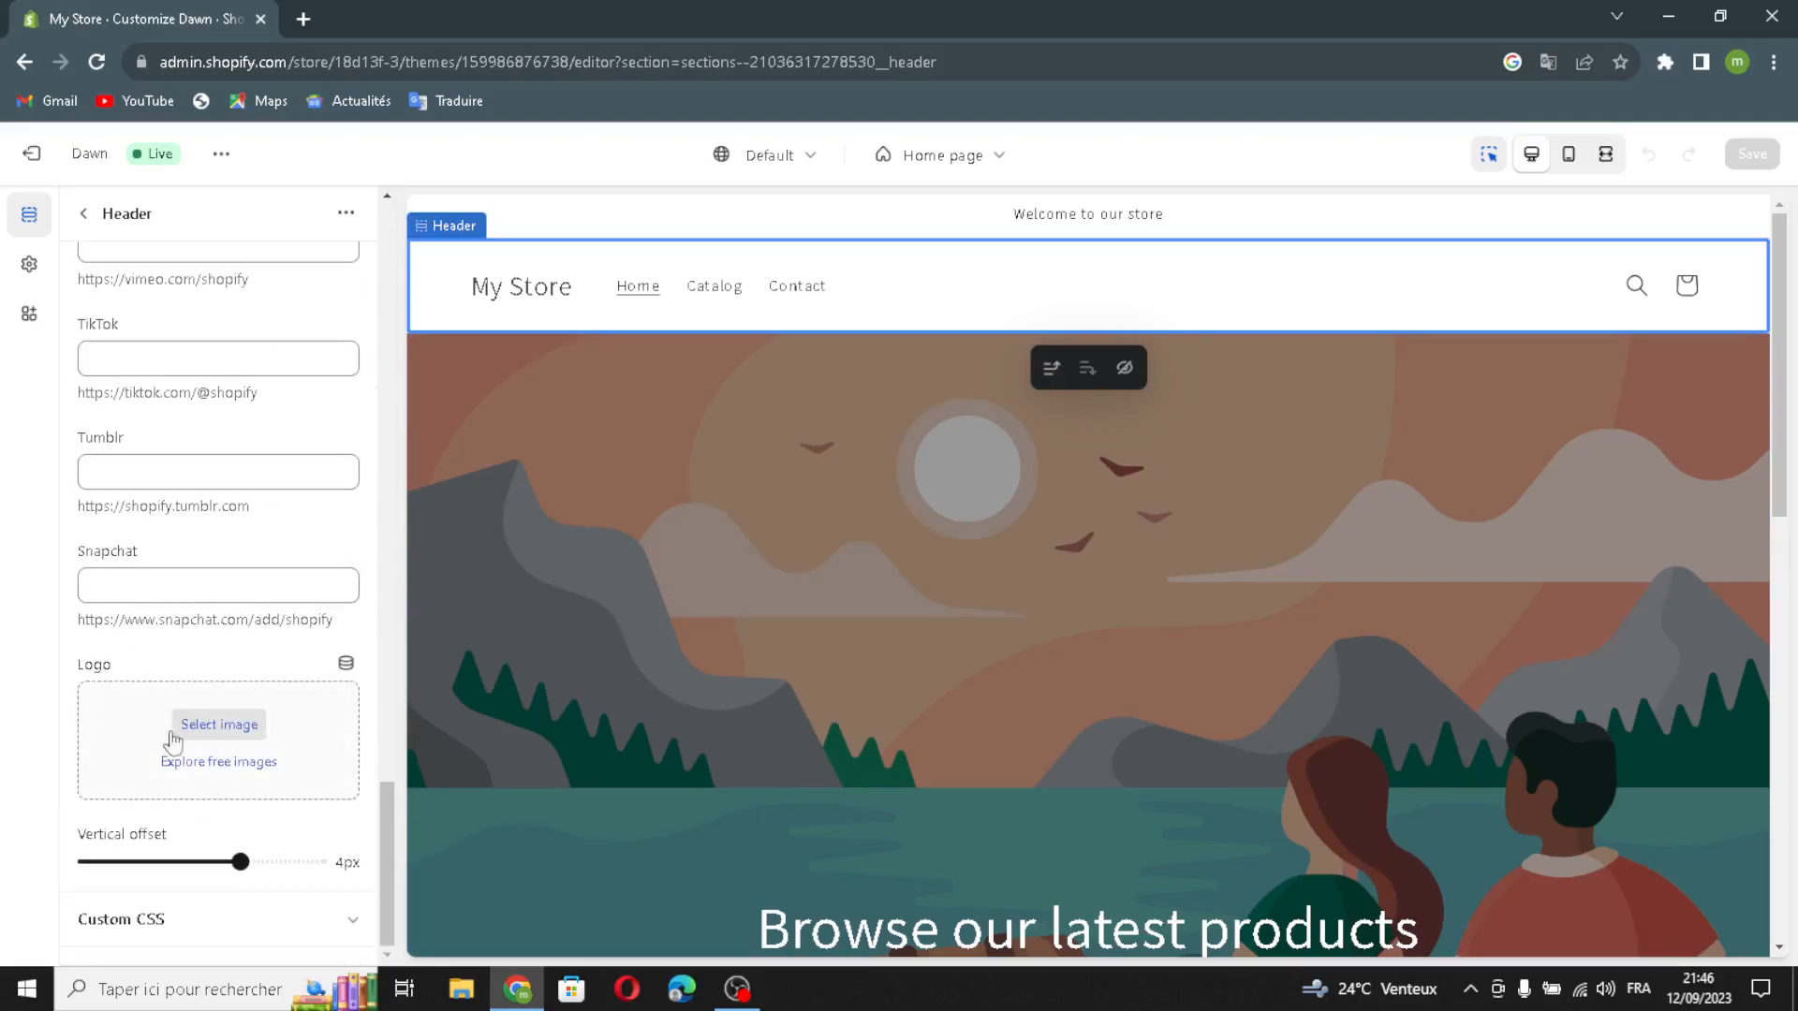
left_click(187, 729)
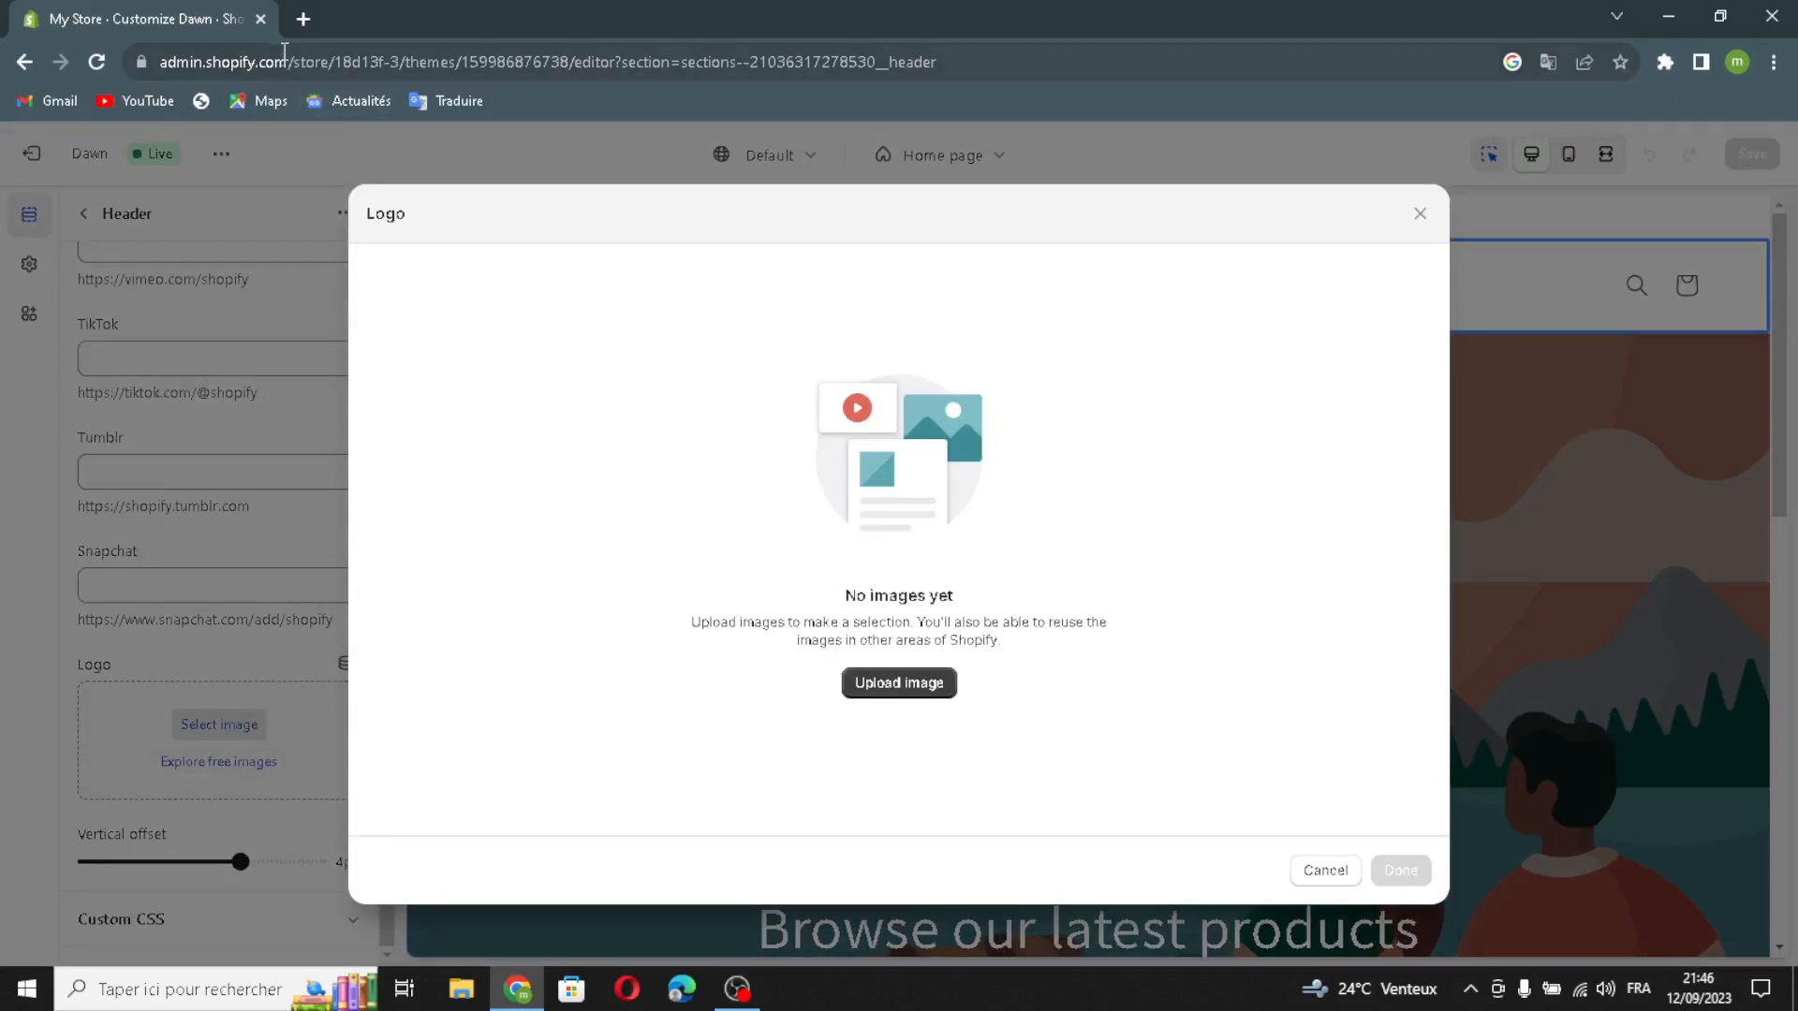
Step: Search Google in a new browser tab for "personal finance spreadsheets logo"
left_click(303, 19)
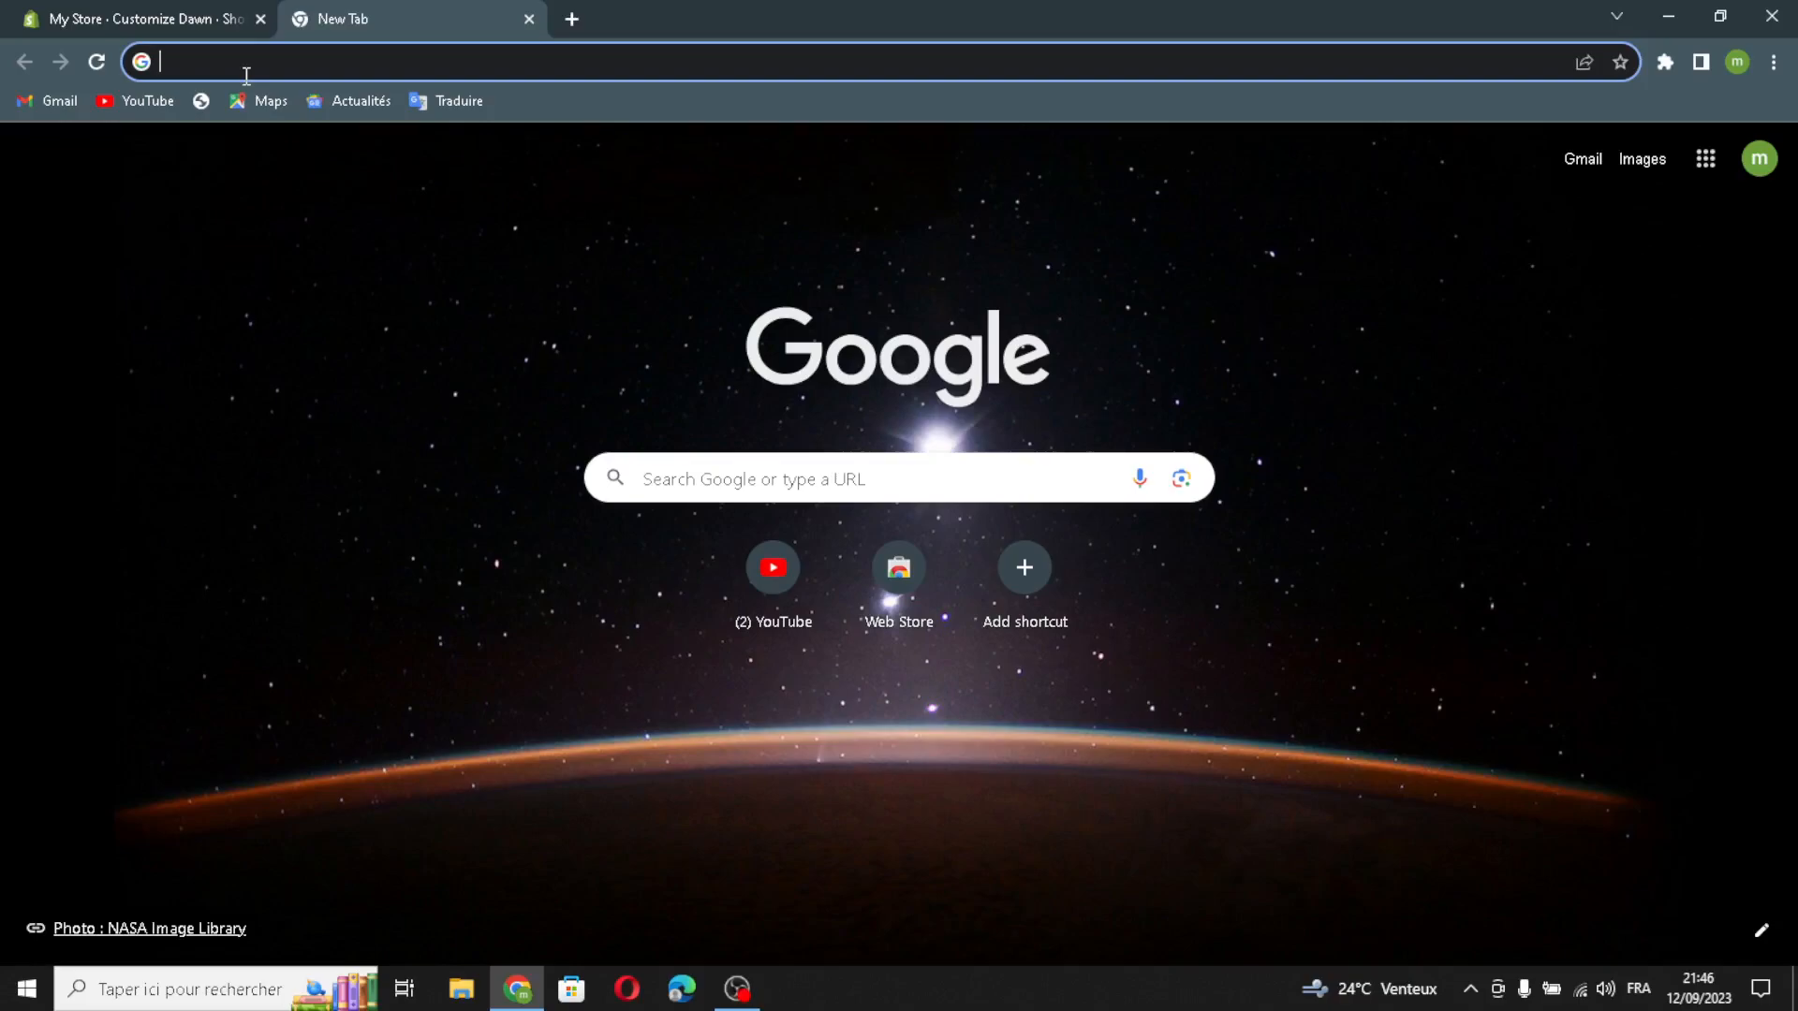
type("personal finan")
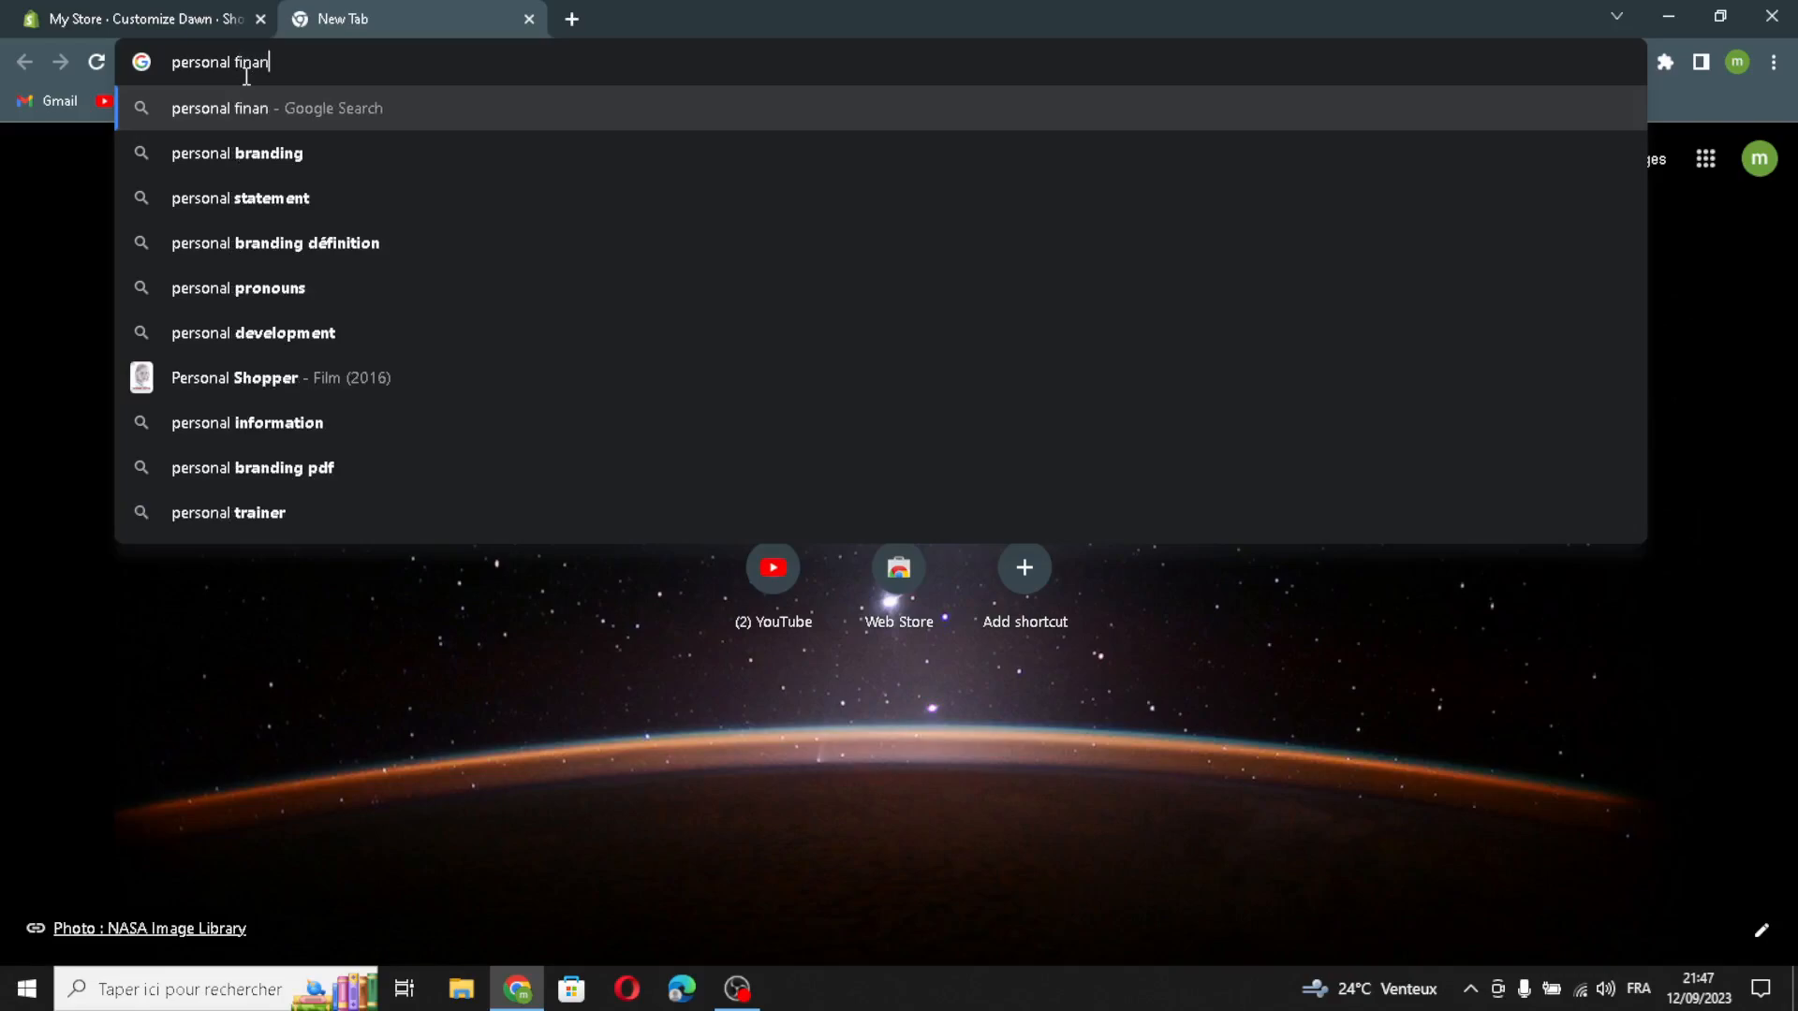
type("ce")
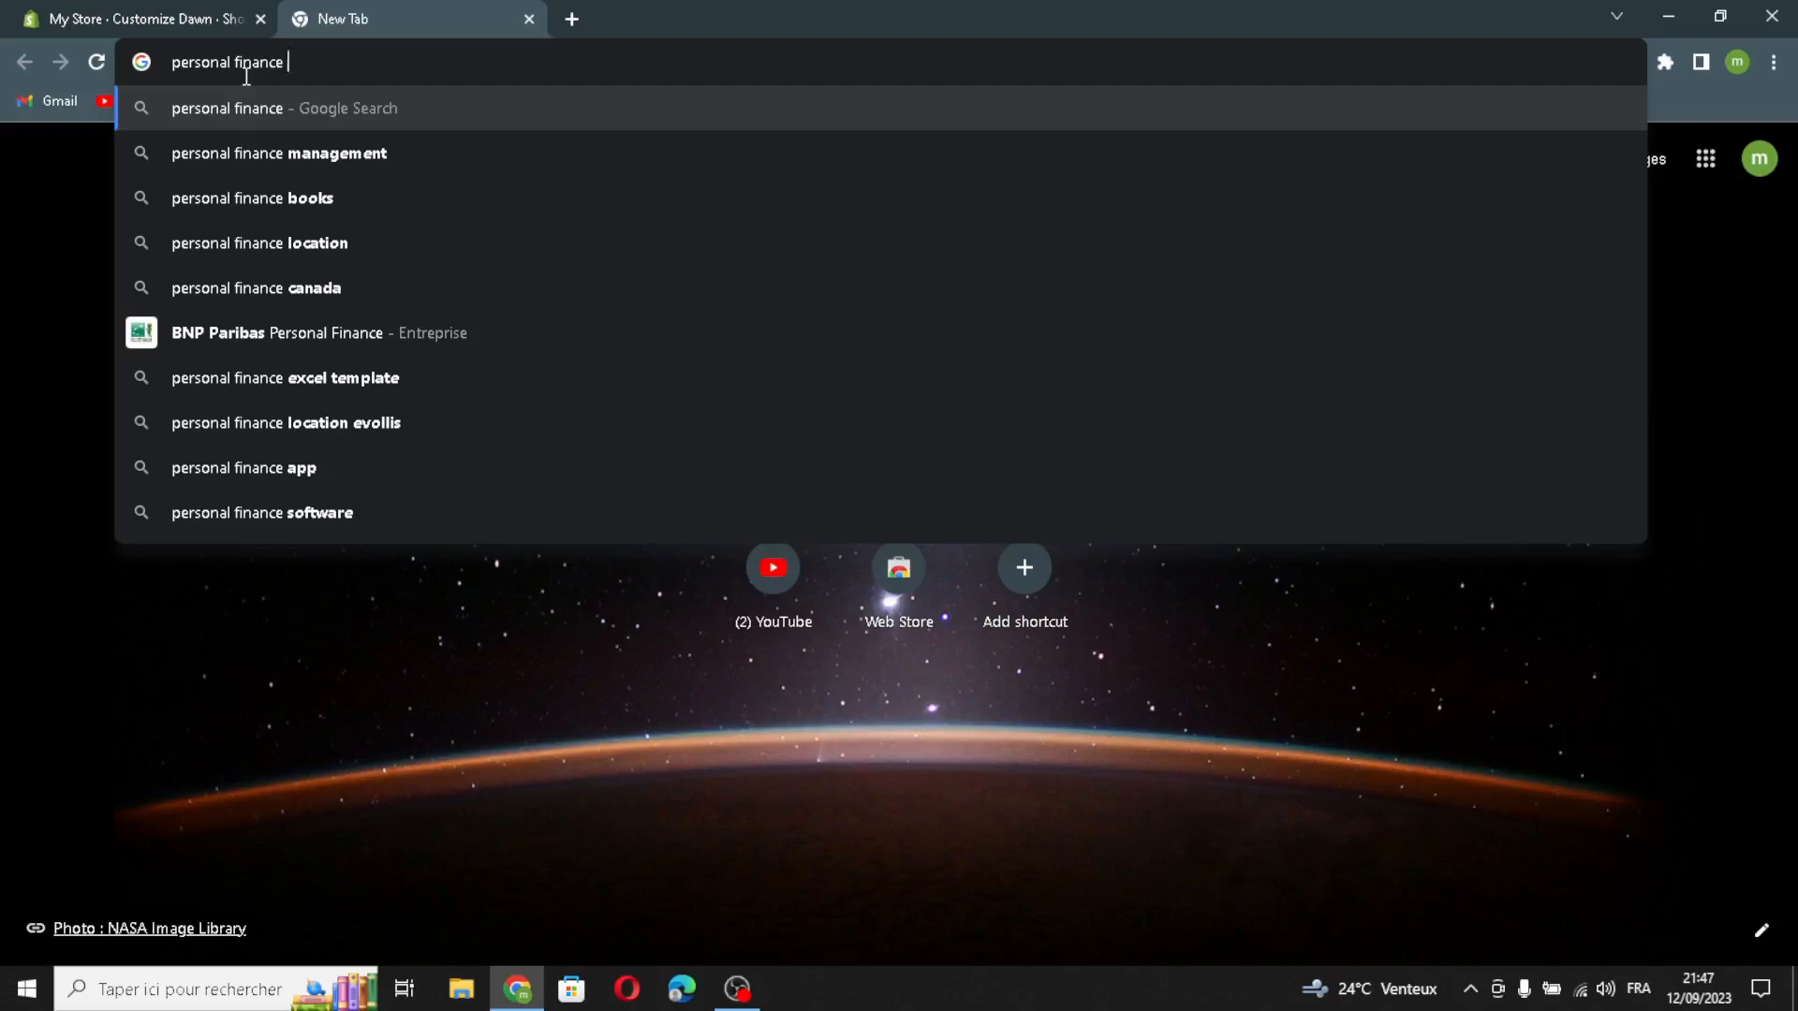
type("spr")
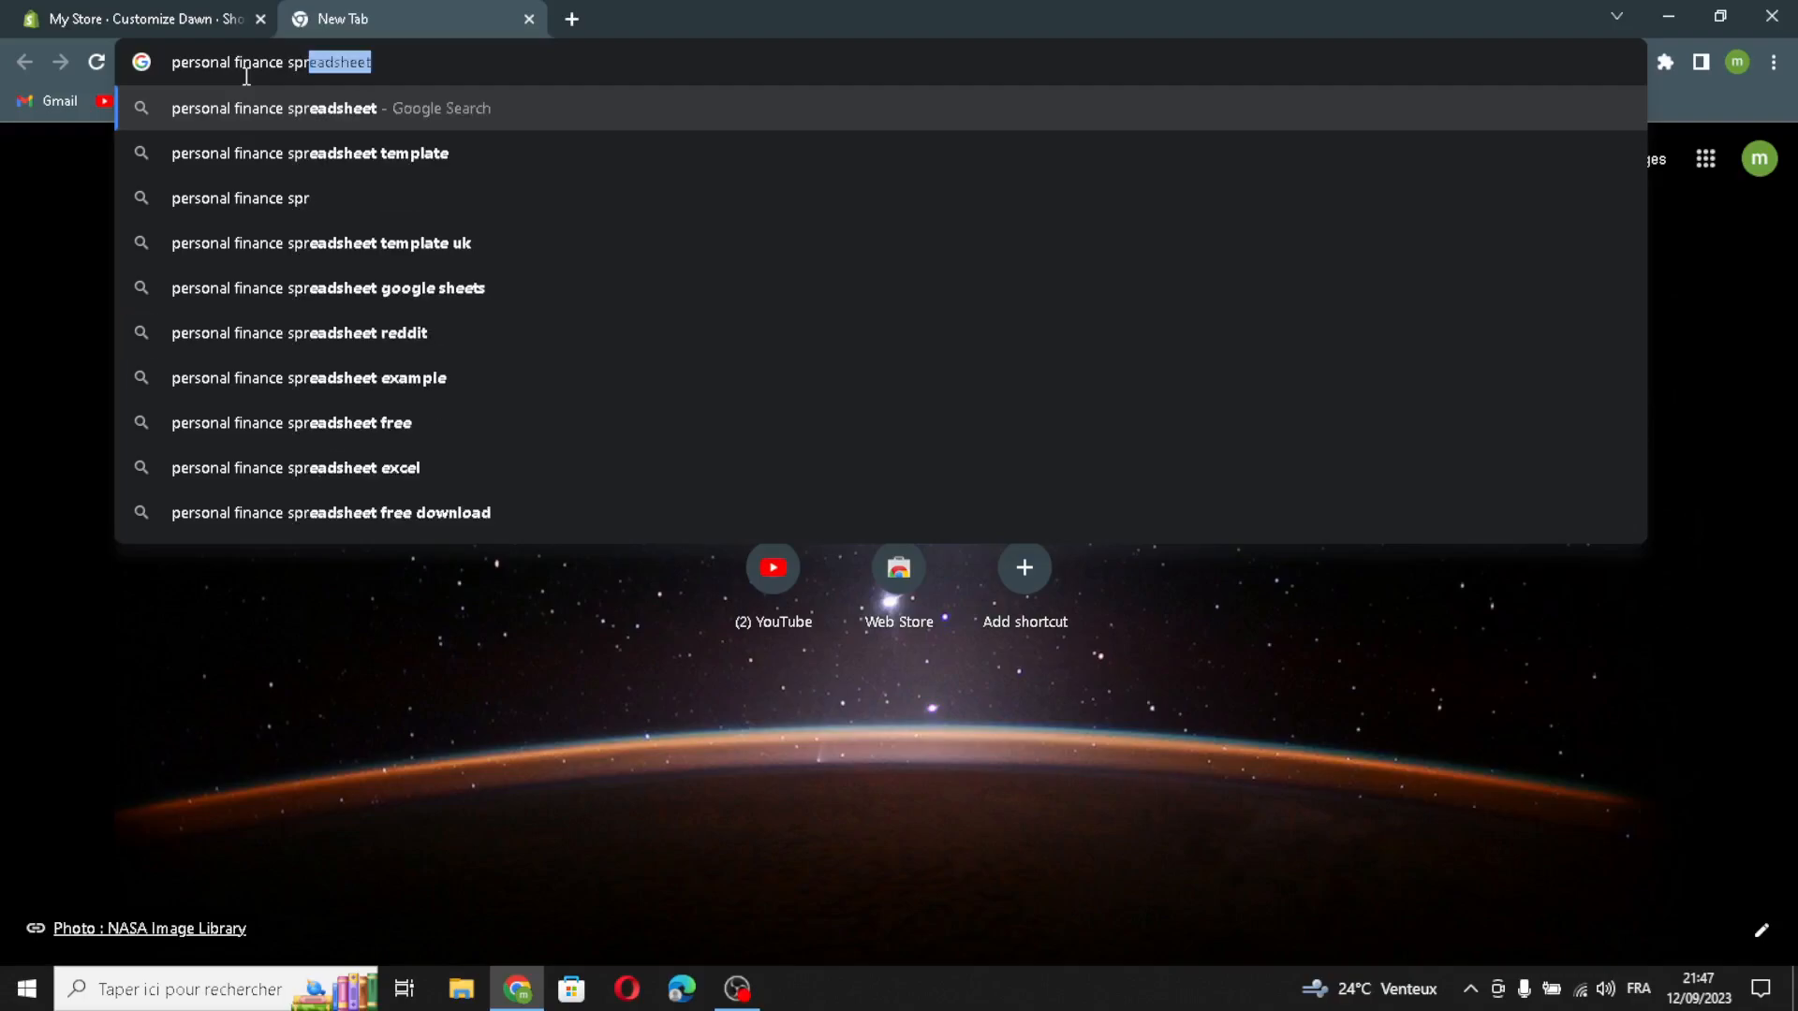
type("eadshe")
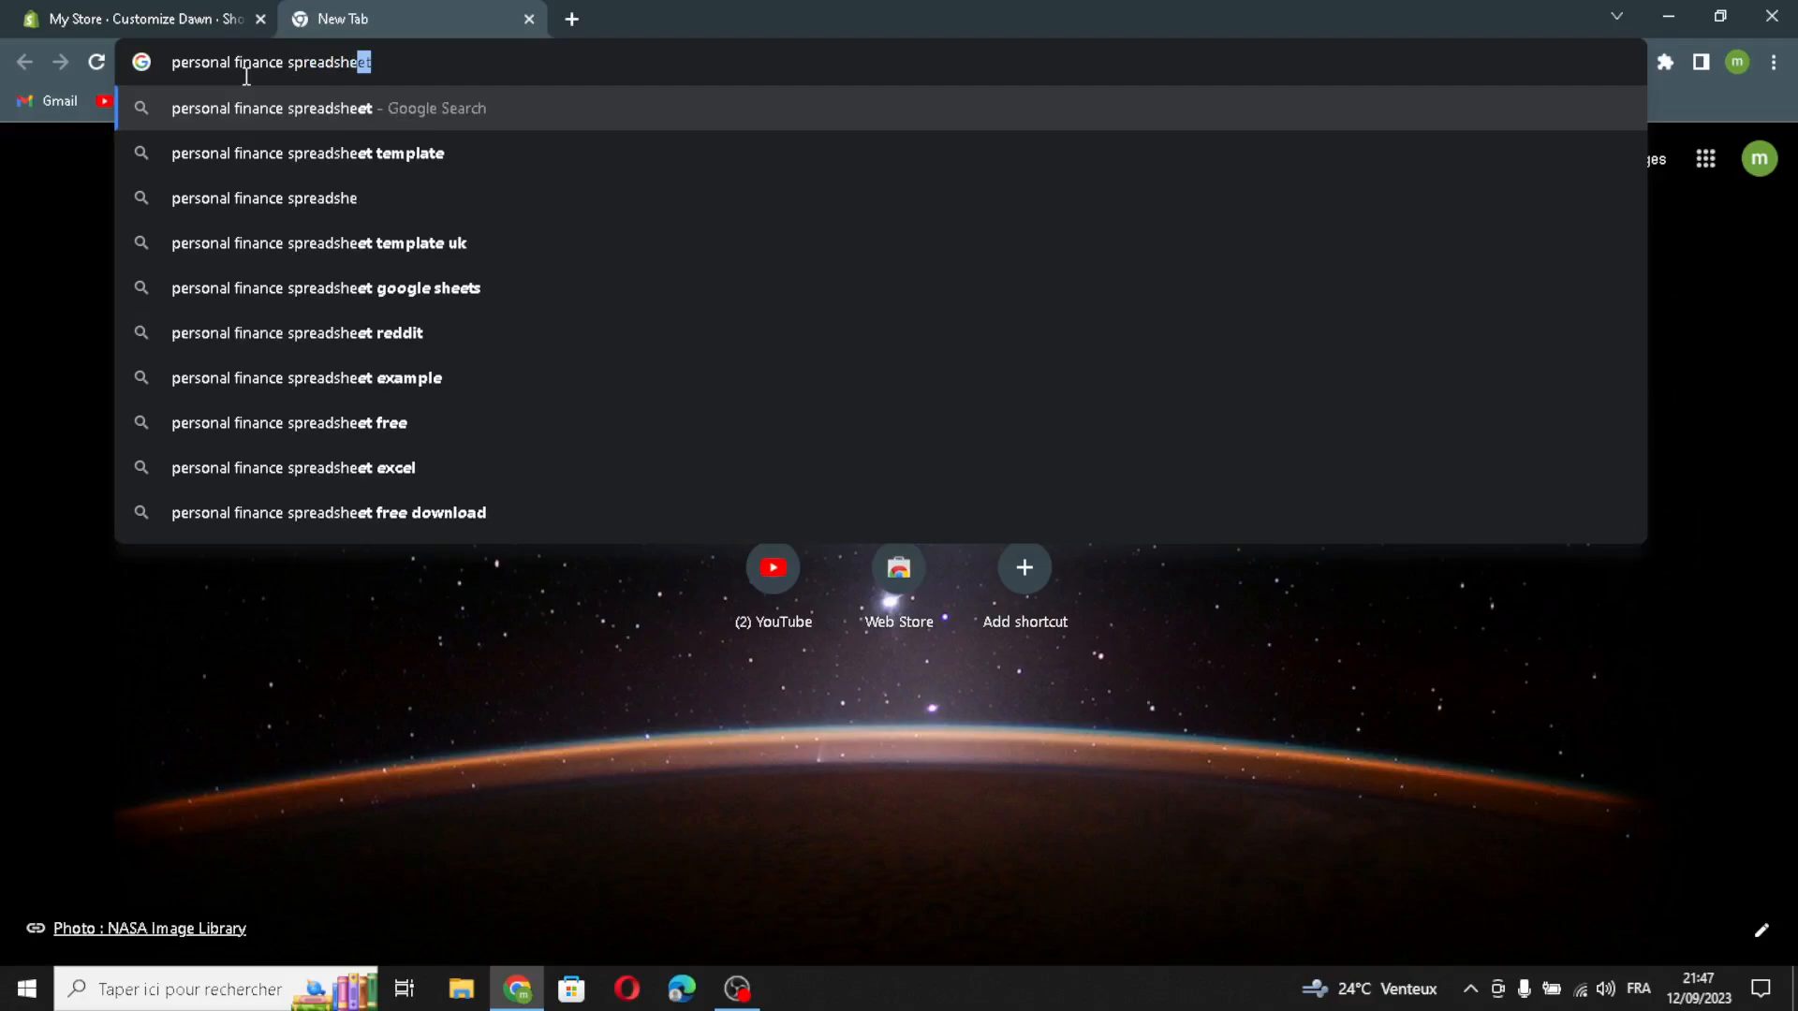
type("ets logo")
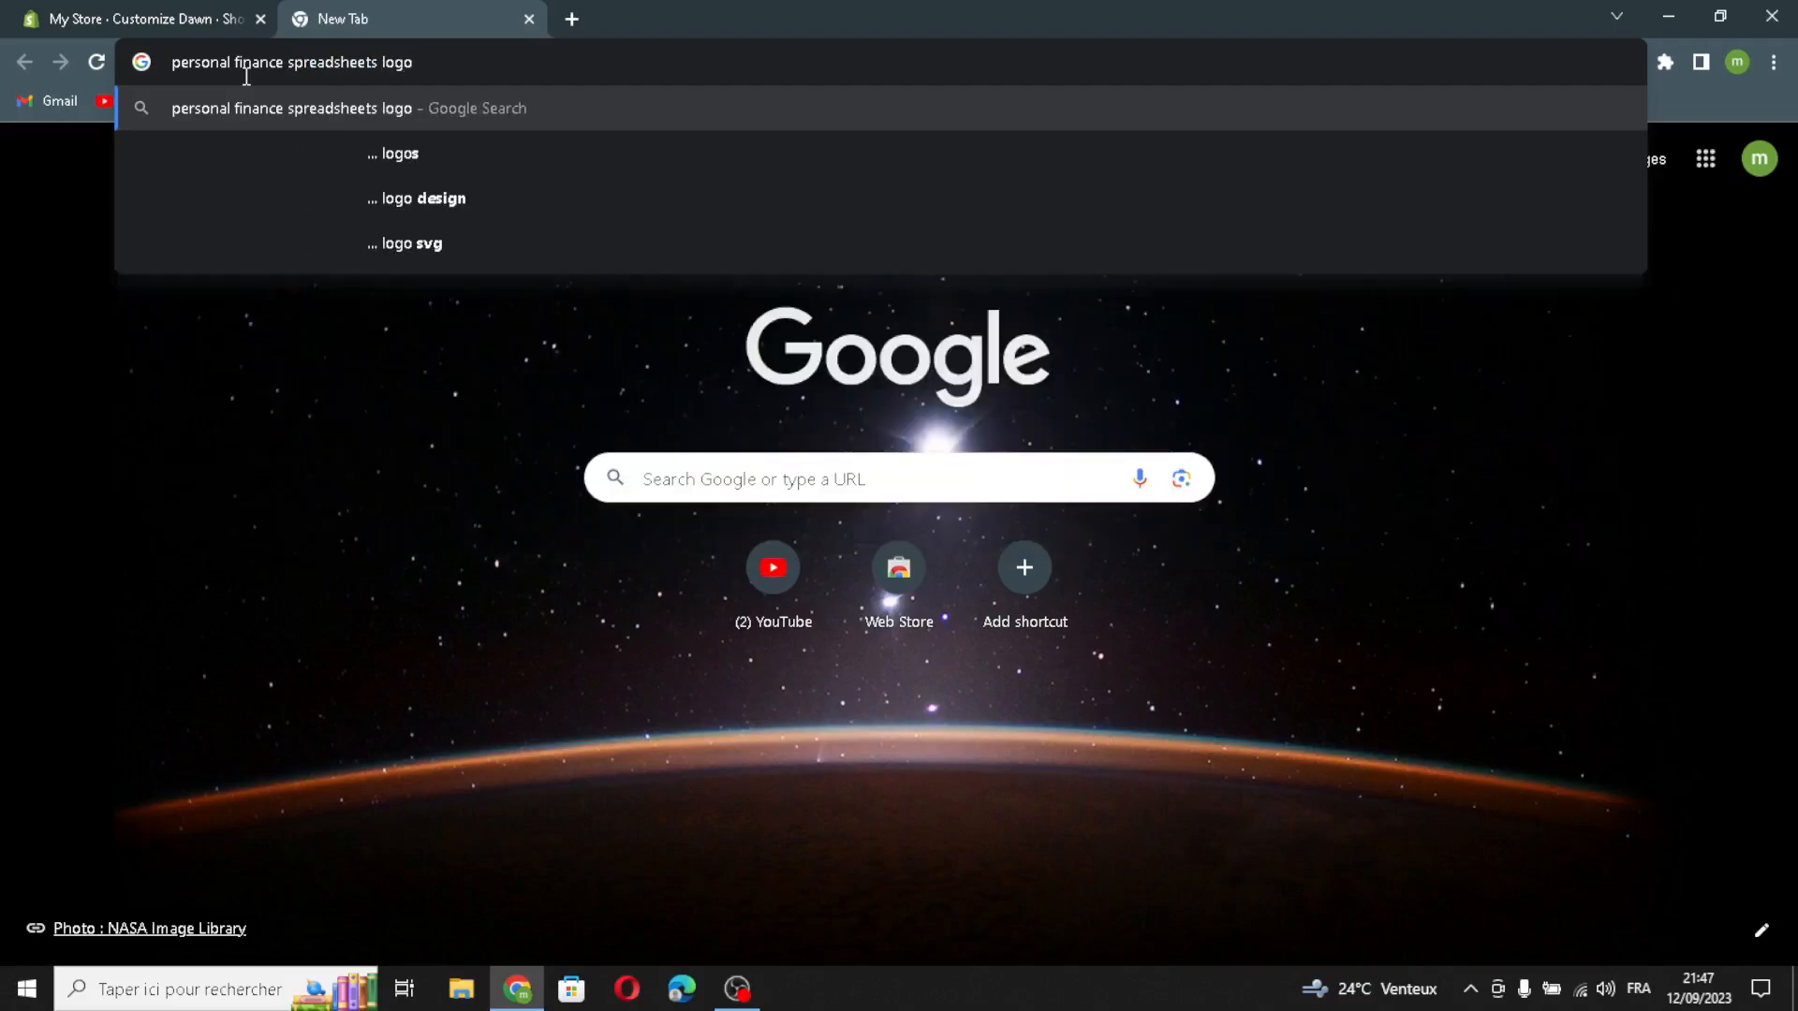
key("Return")
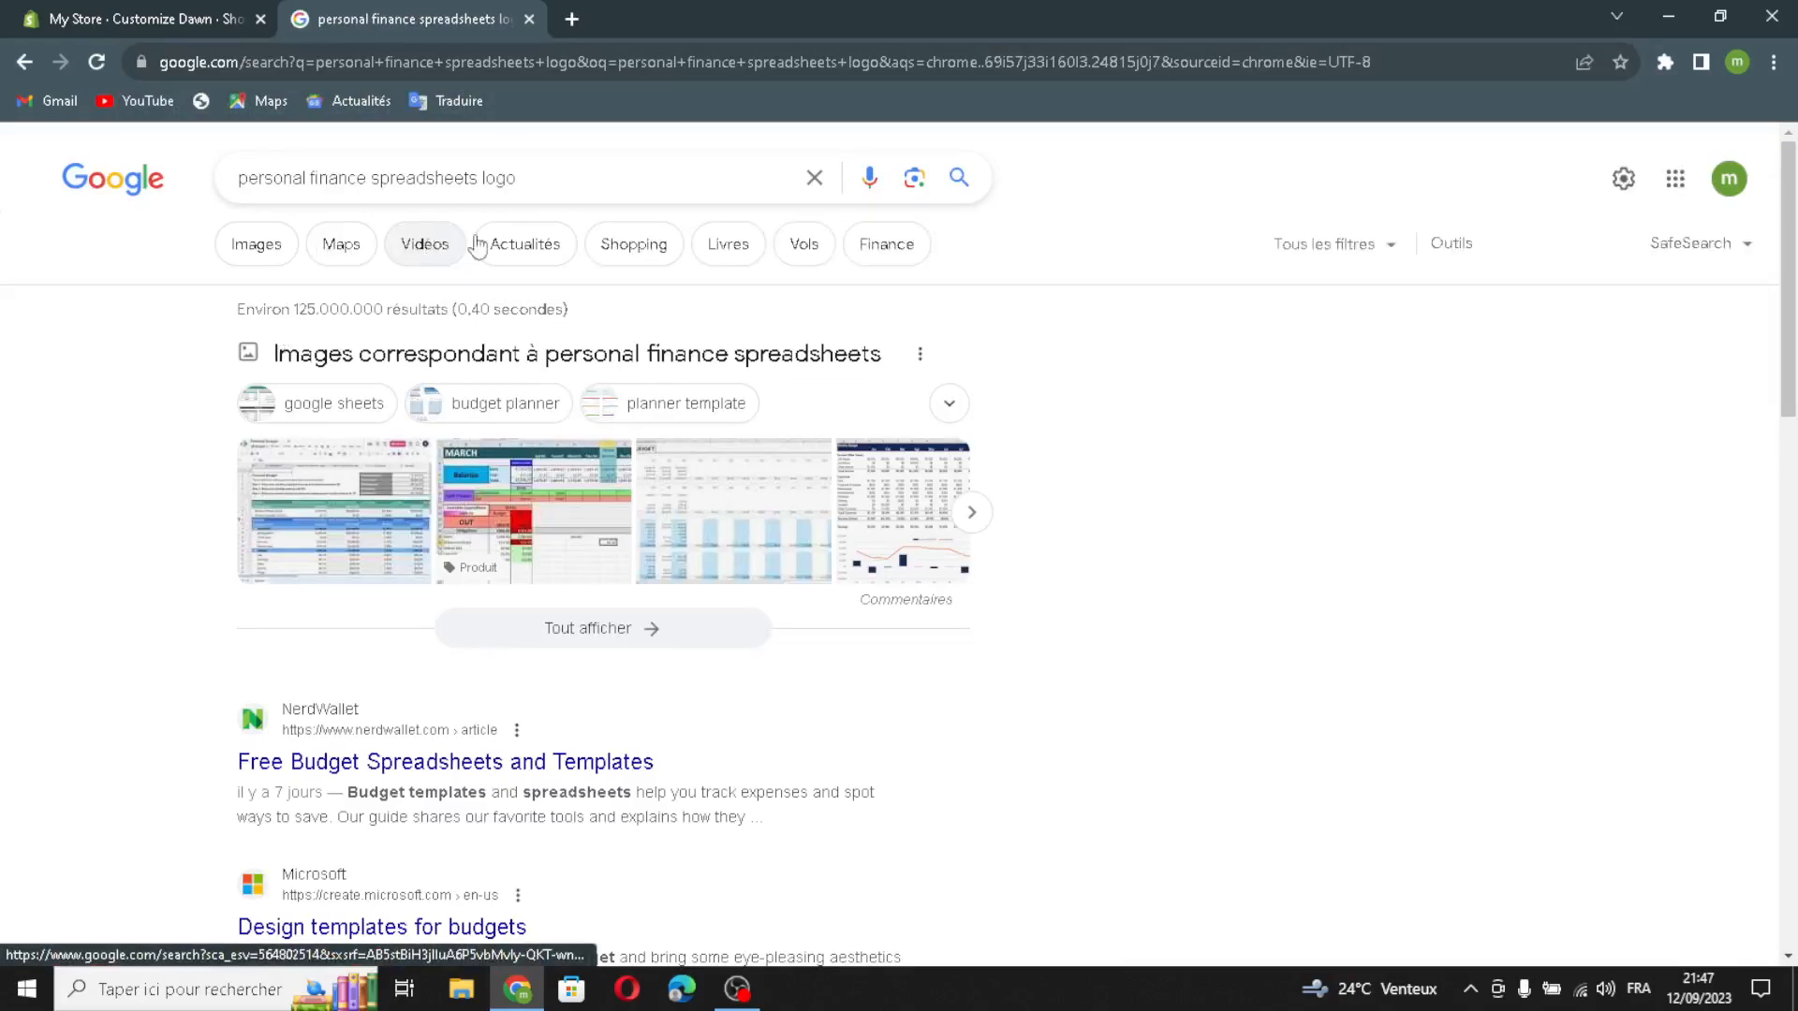
Step: Refine the search to "personal finance spreadsheets logo business" and show the image results
left_click(581, 180)
type("busin")
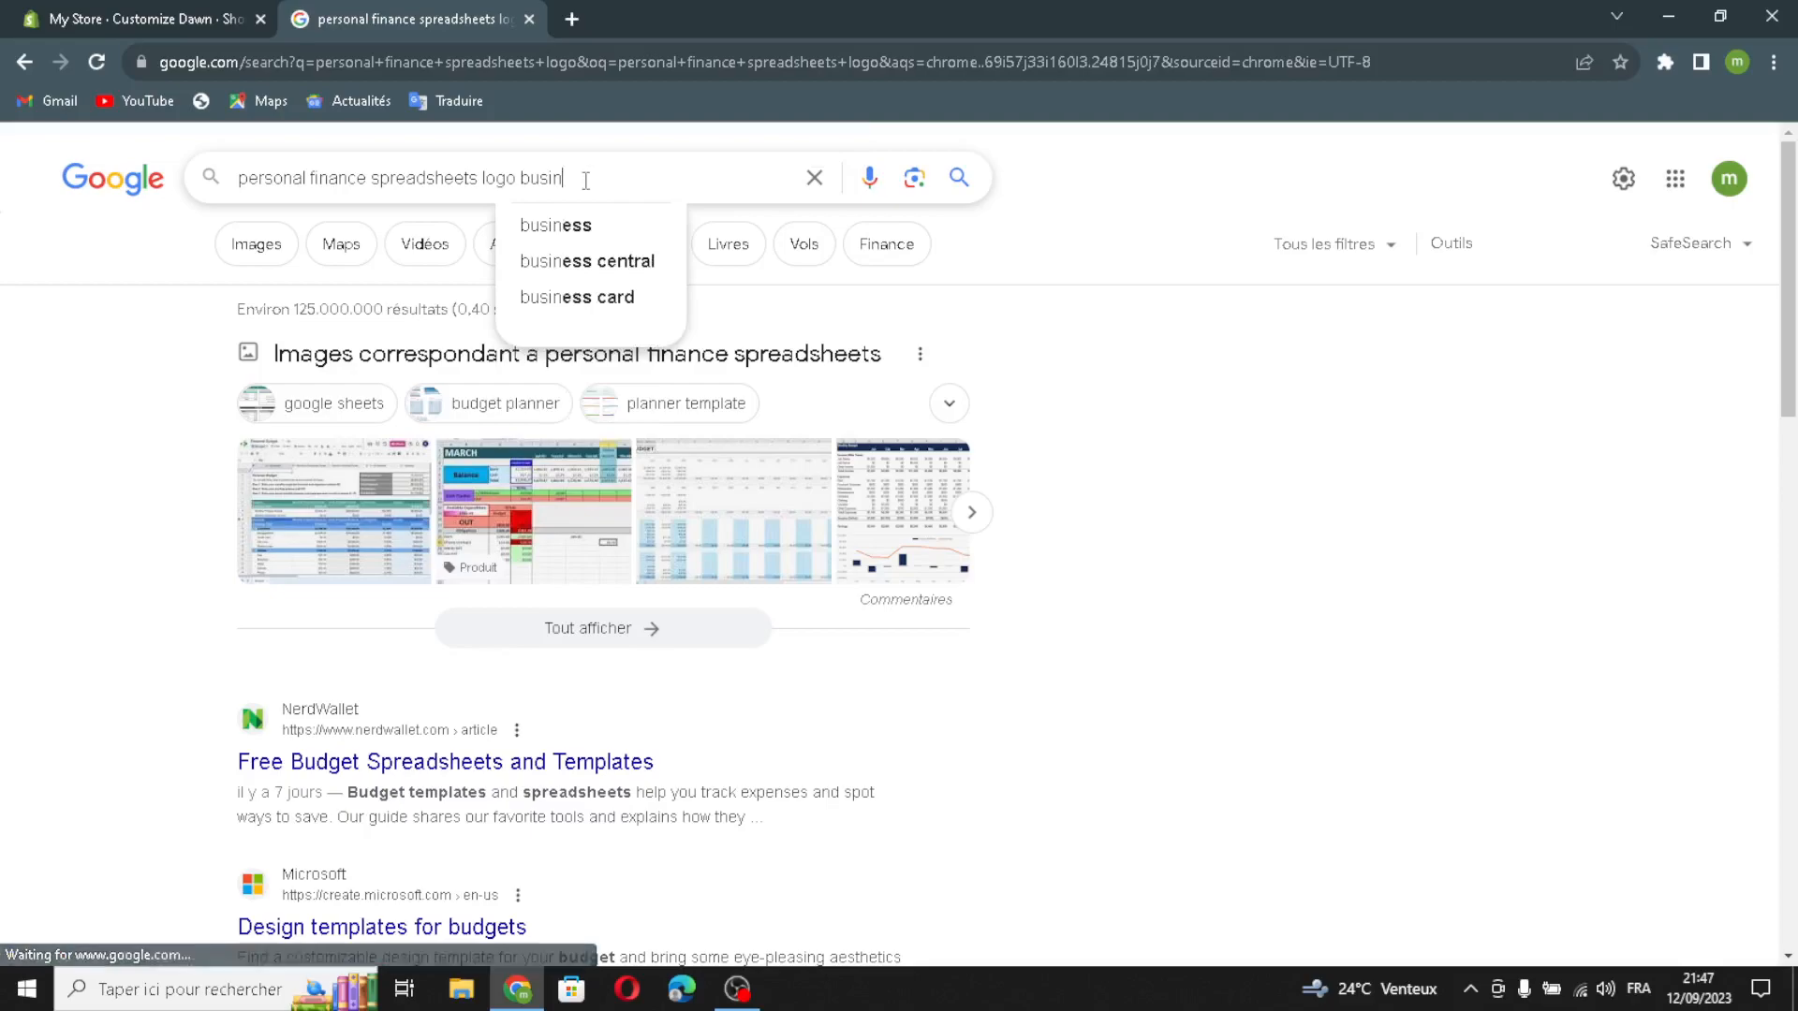
type("ess")
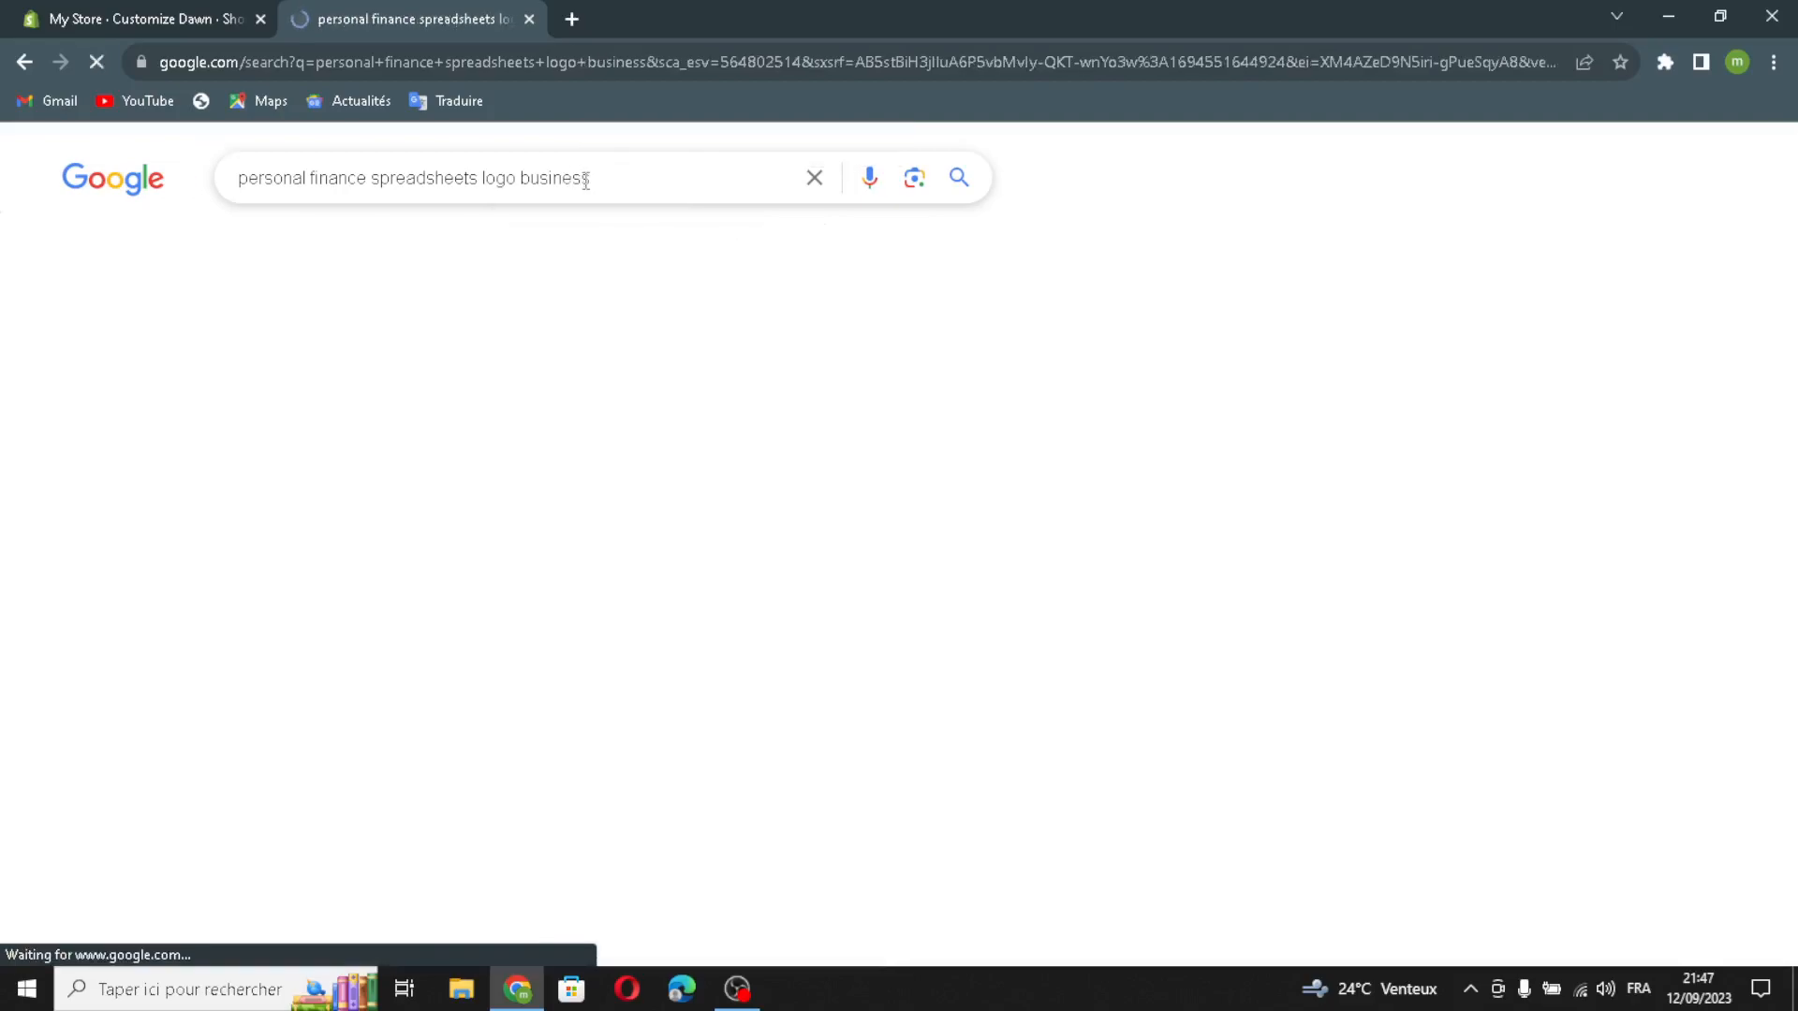
left_click(258, 244)
Step: Upload the blue tiller logo from the image results to Shopify and set it as the store logo
left_click_drag(1547, 332, 867, 496)
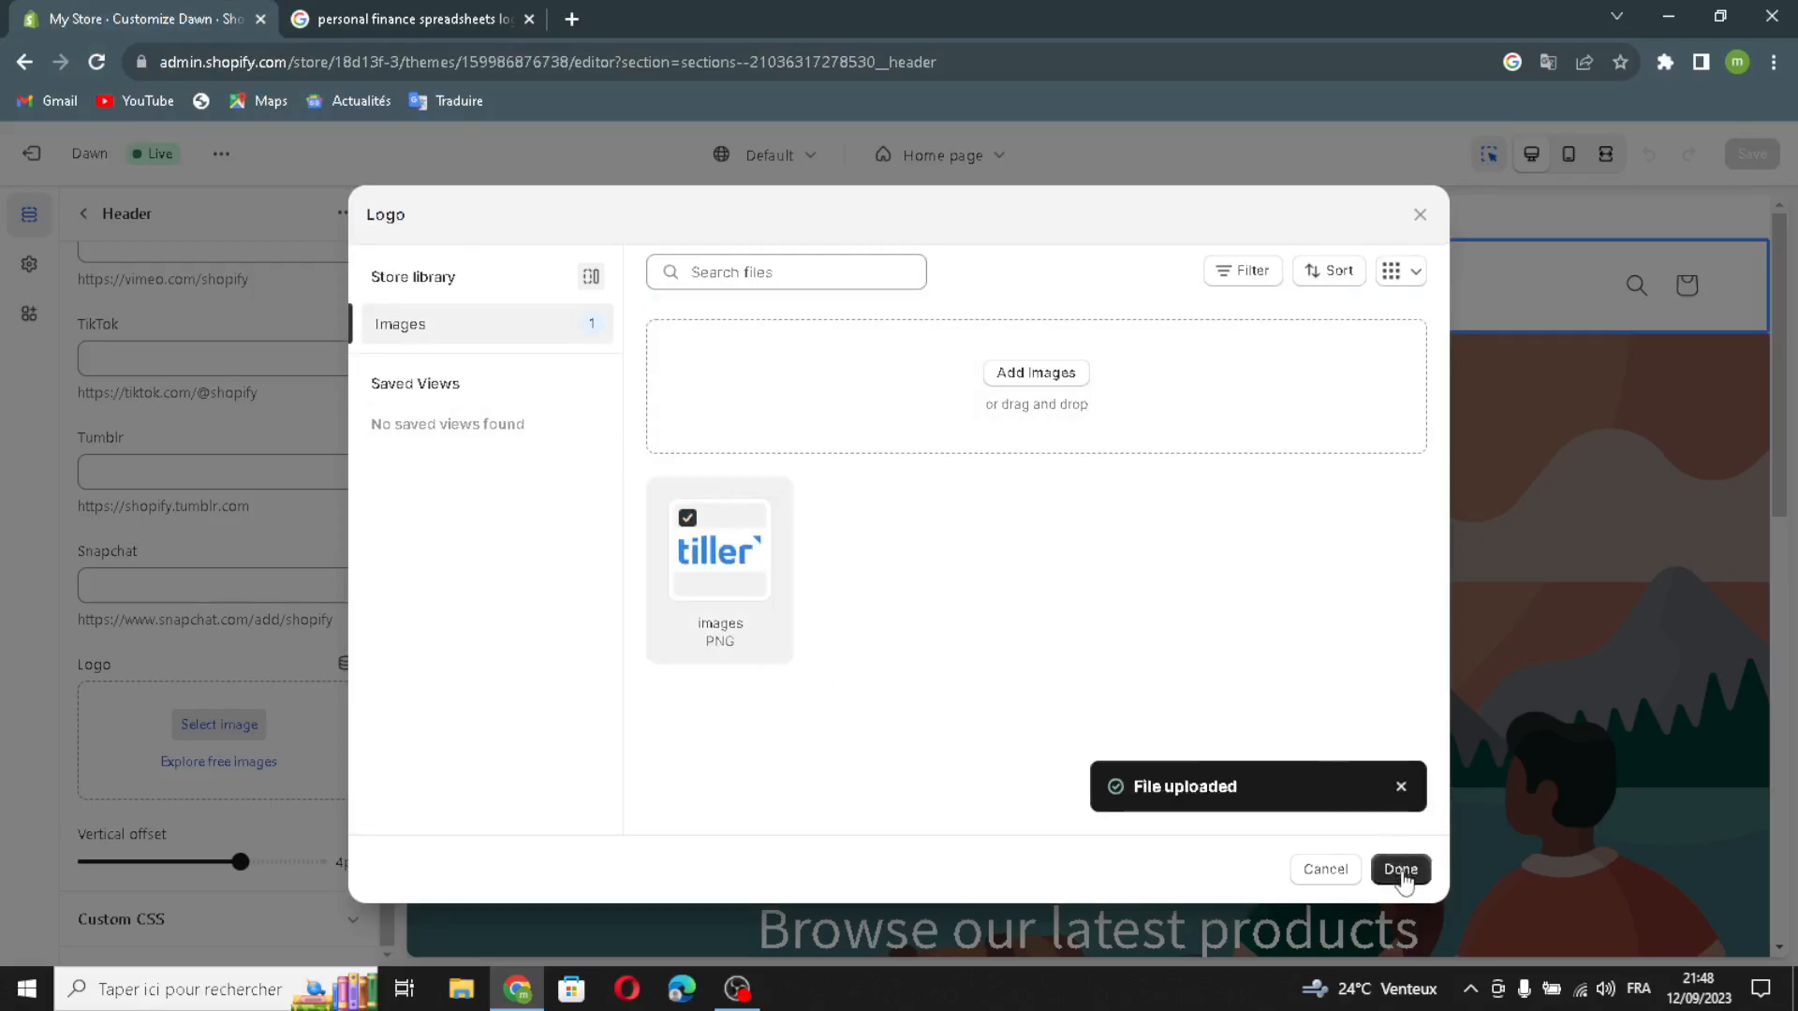
left_click(1401, 869)
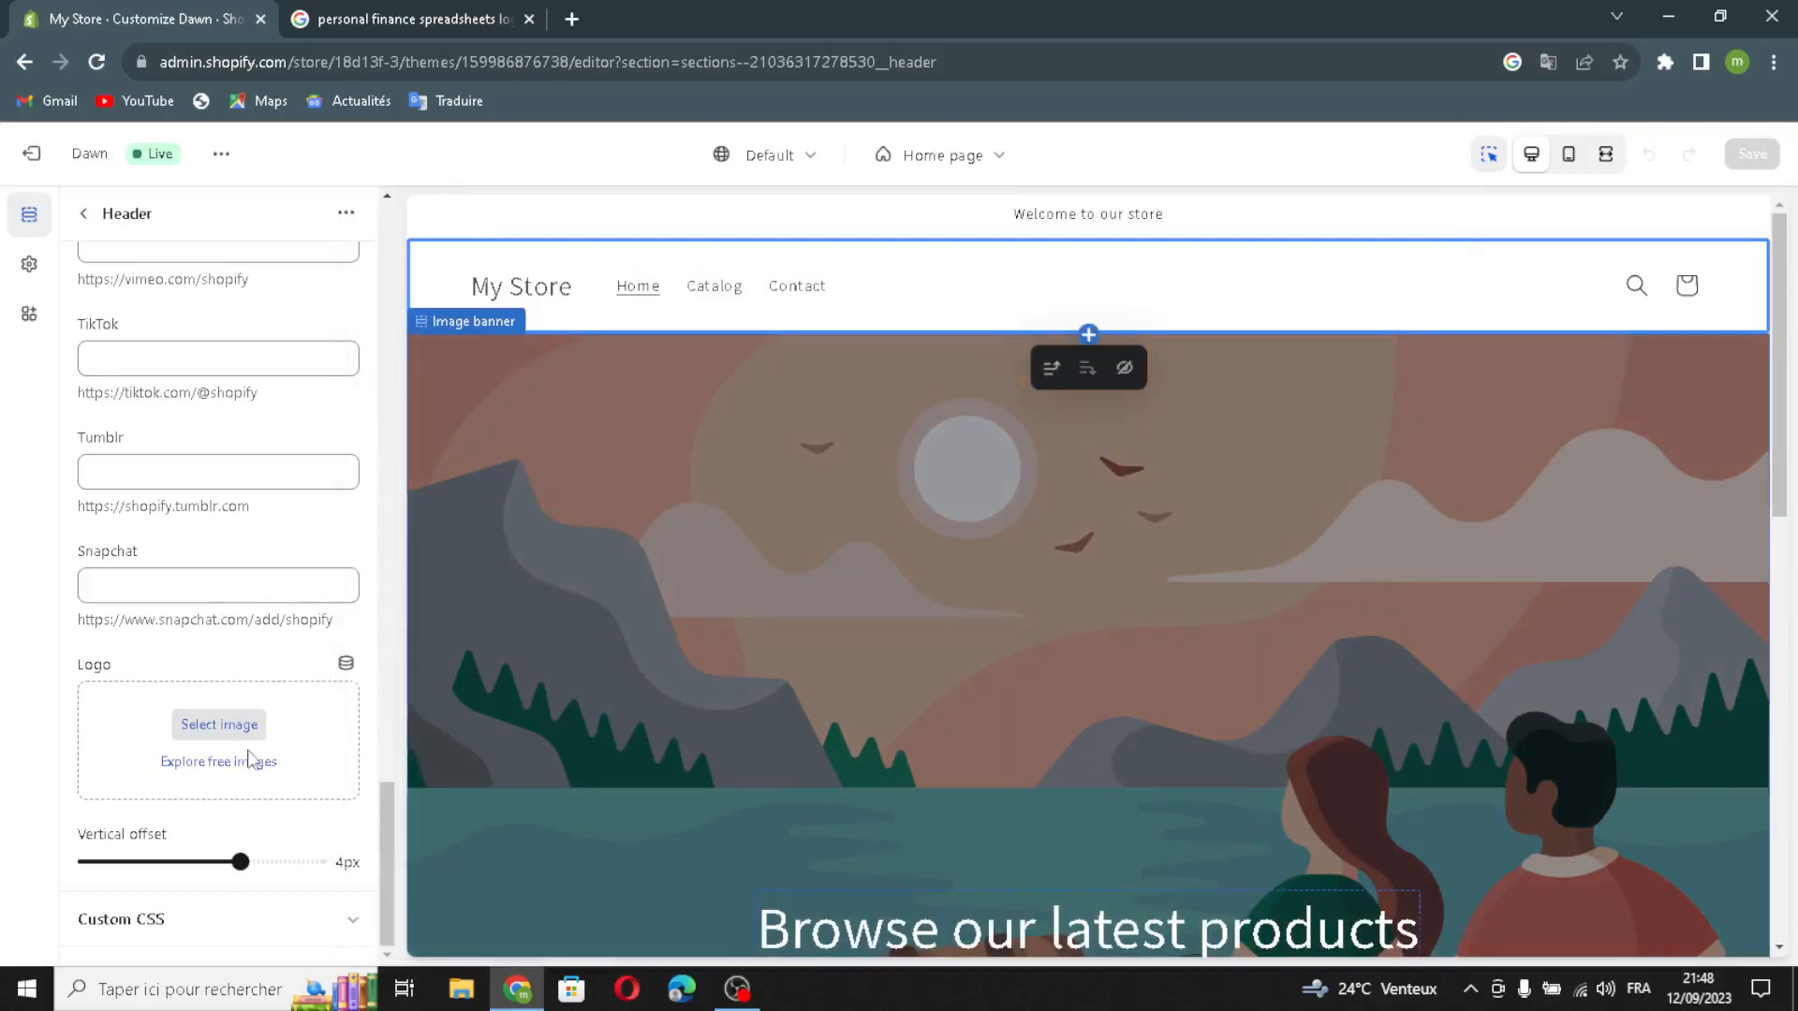
scroll(234, 646, "down", 2)
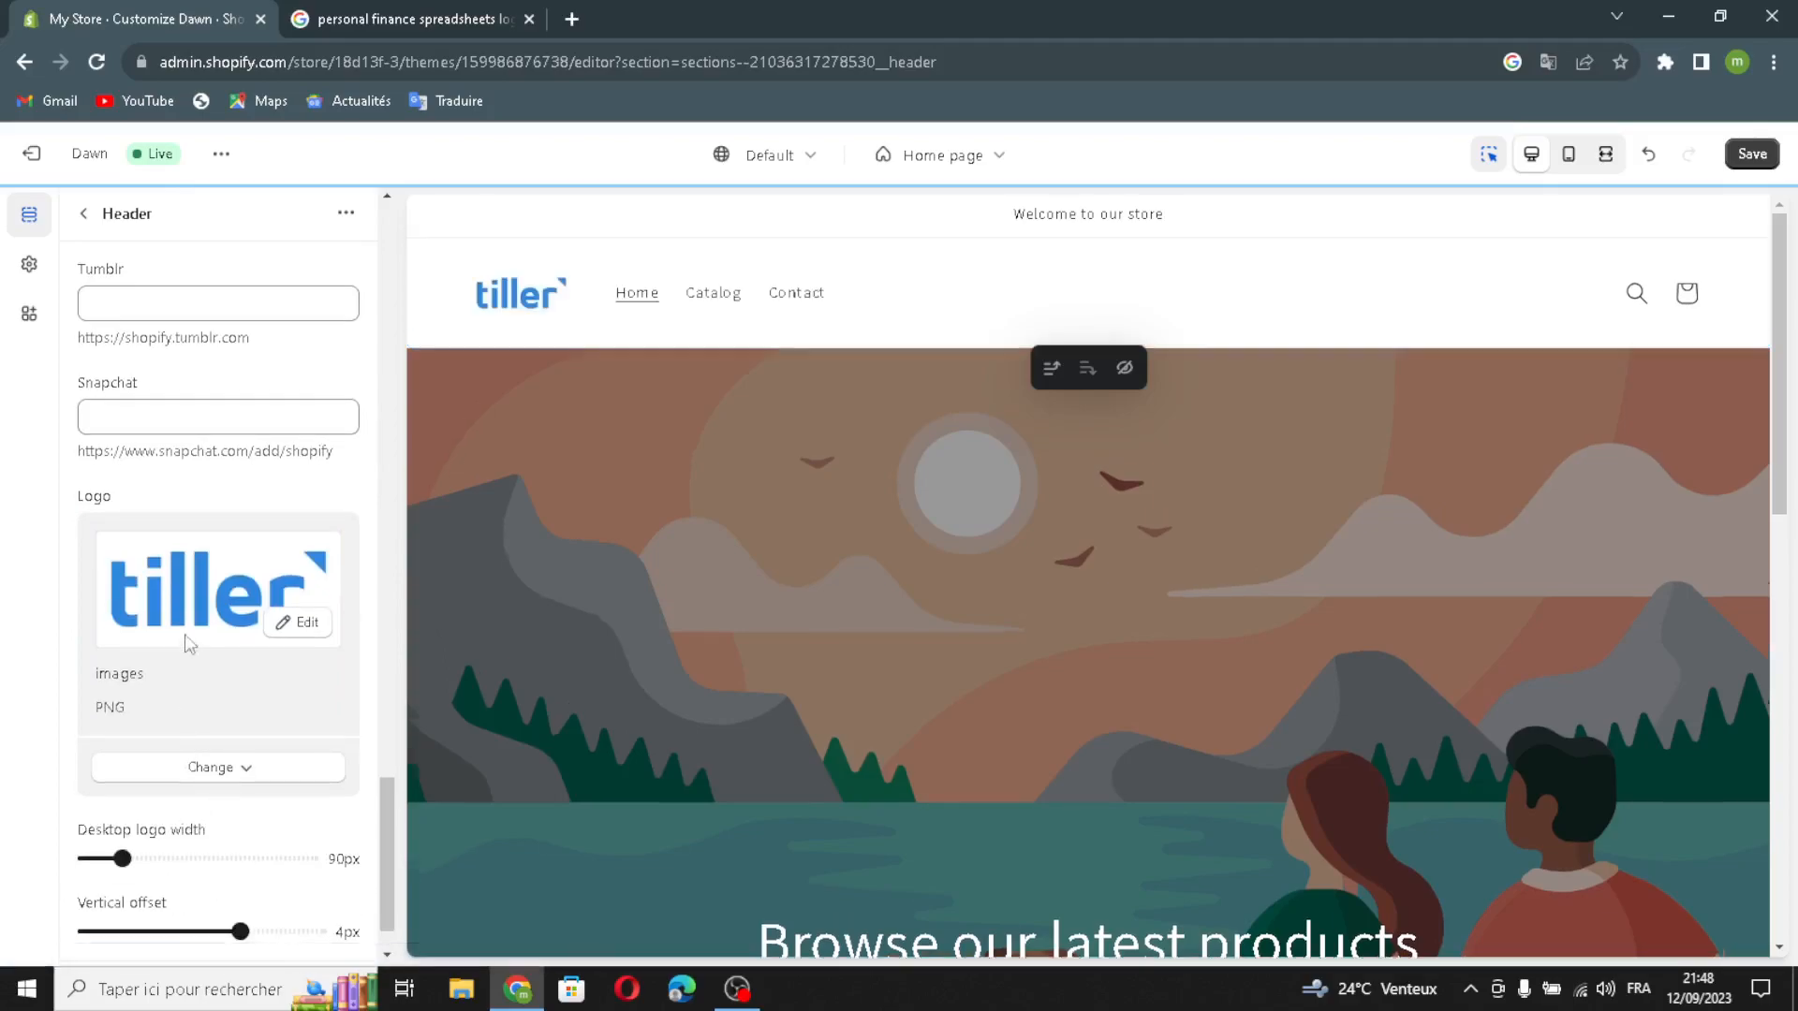
Step: Open the image selection for the first image of the home page's Image banner section
left_click(85, 213)
left_click(206, 502)
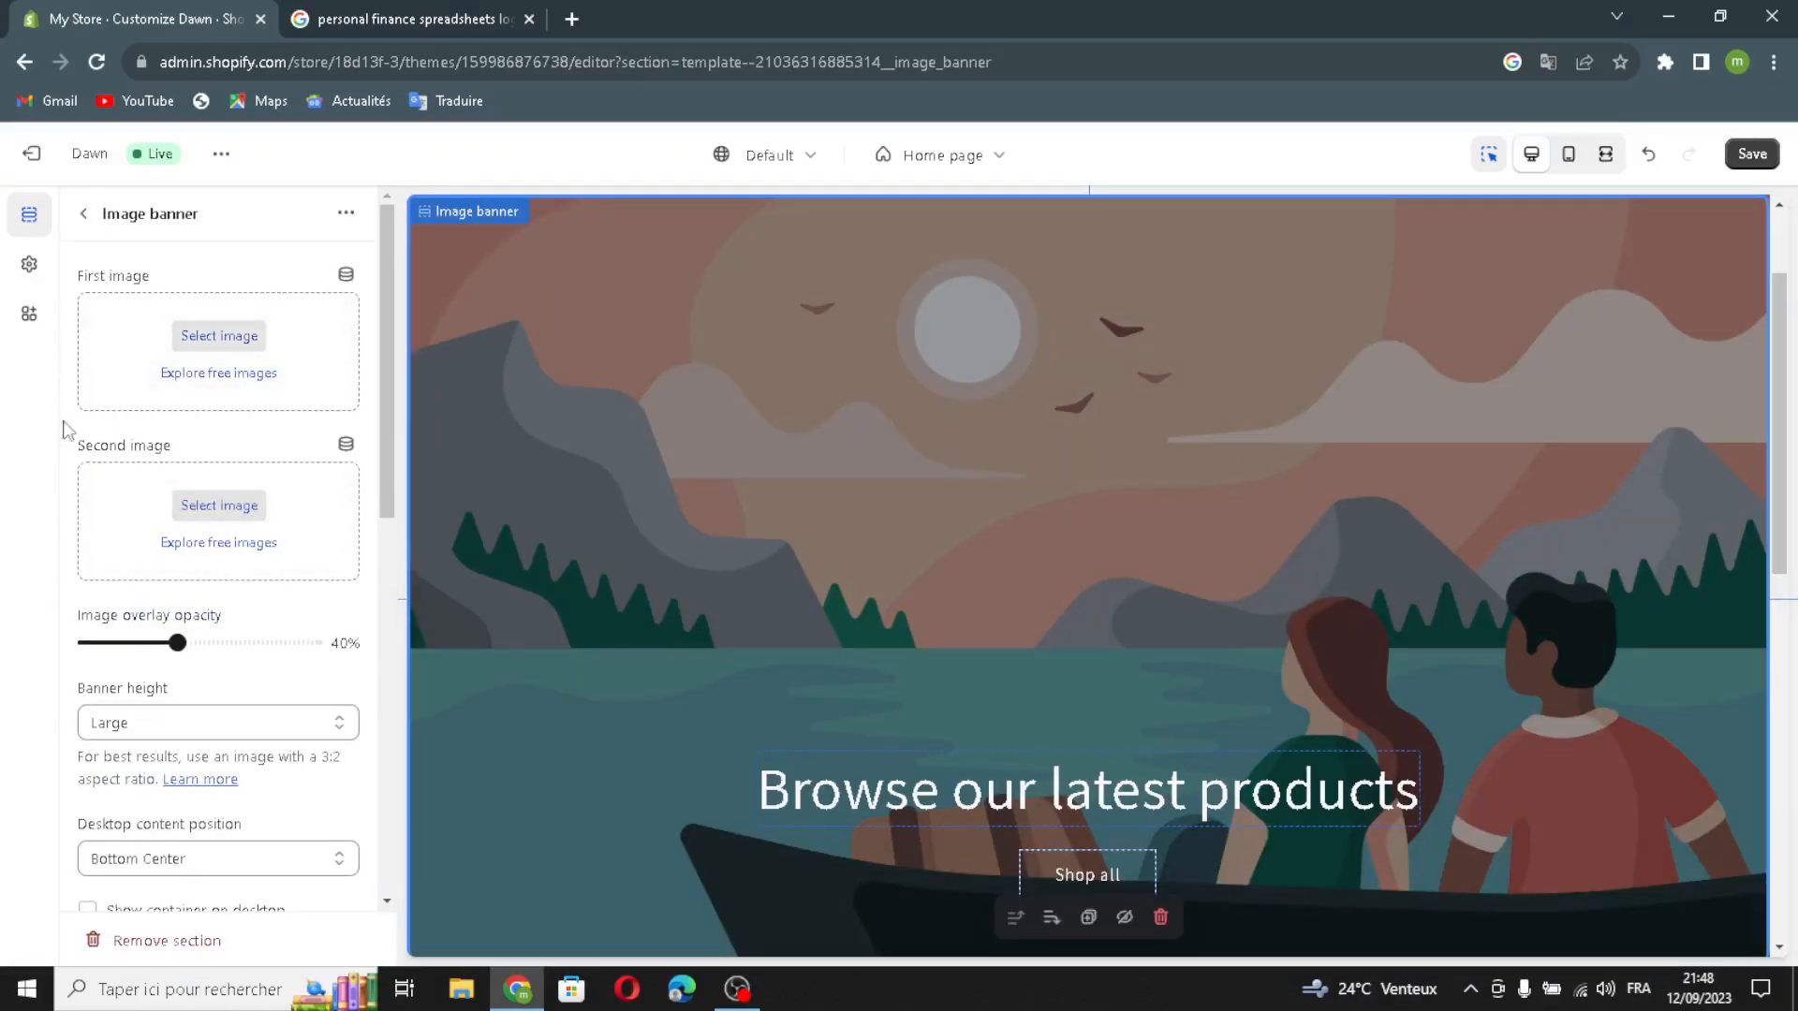
left_click(188, 339)
Step: Go back to Google Images, dismiss the image search dialog and search for "personal finance spreadsheets"
left_click(374, 9)
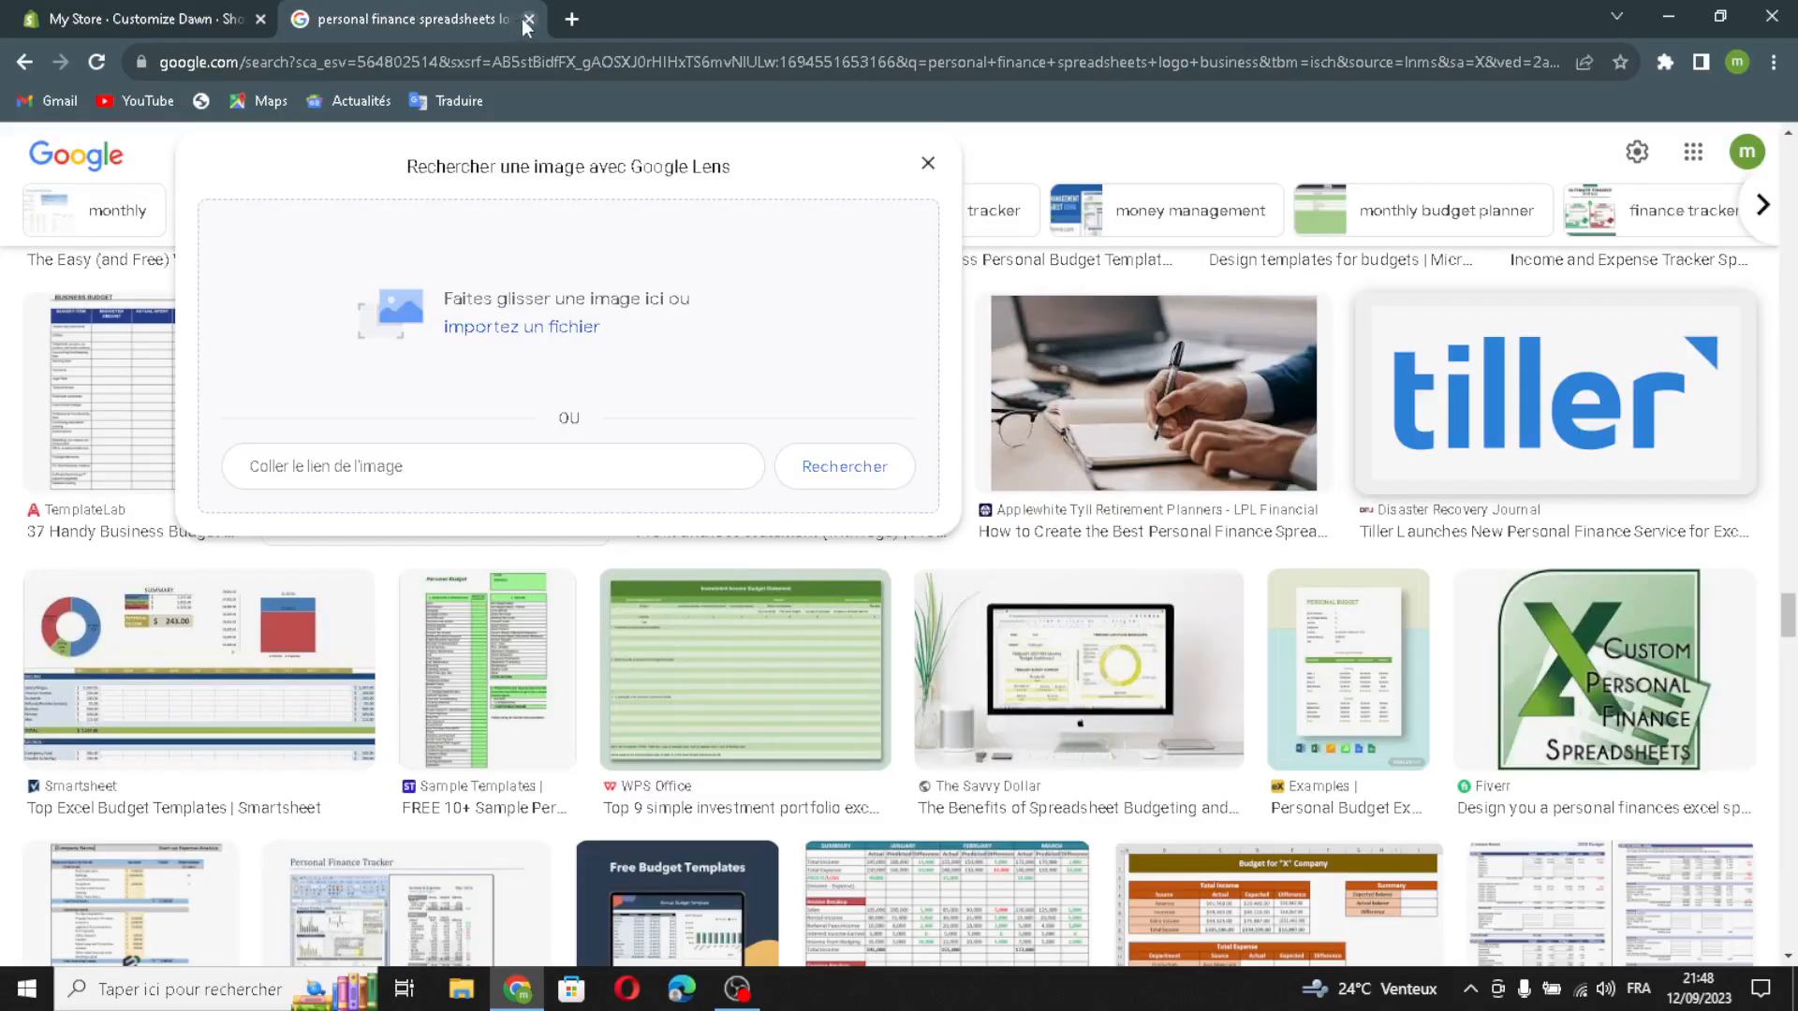
left_click(929, 164)
left_click_drag(525, 154, 431, 169)
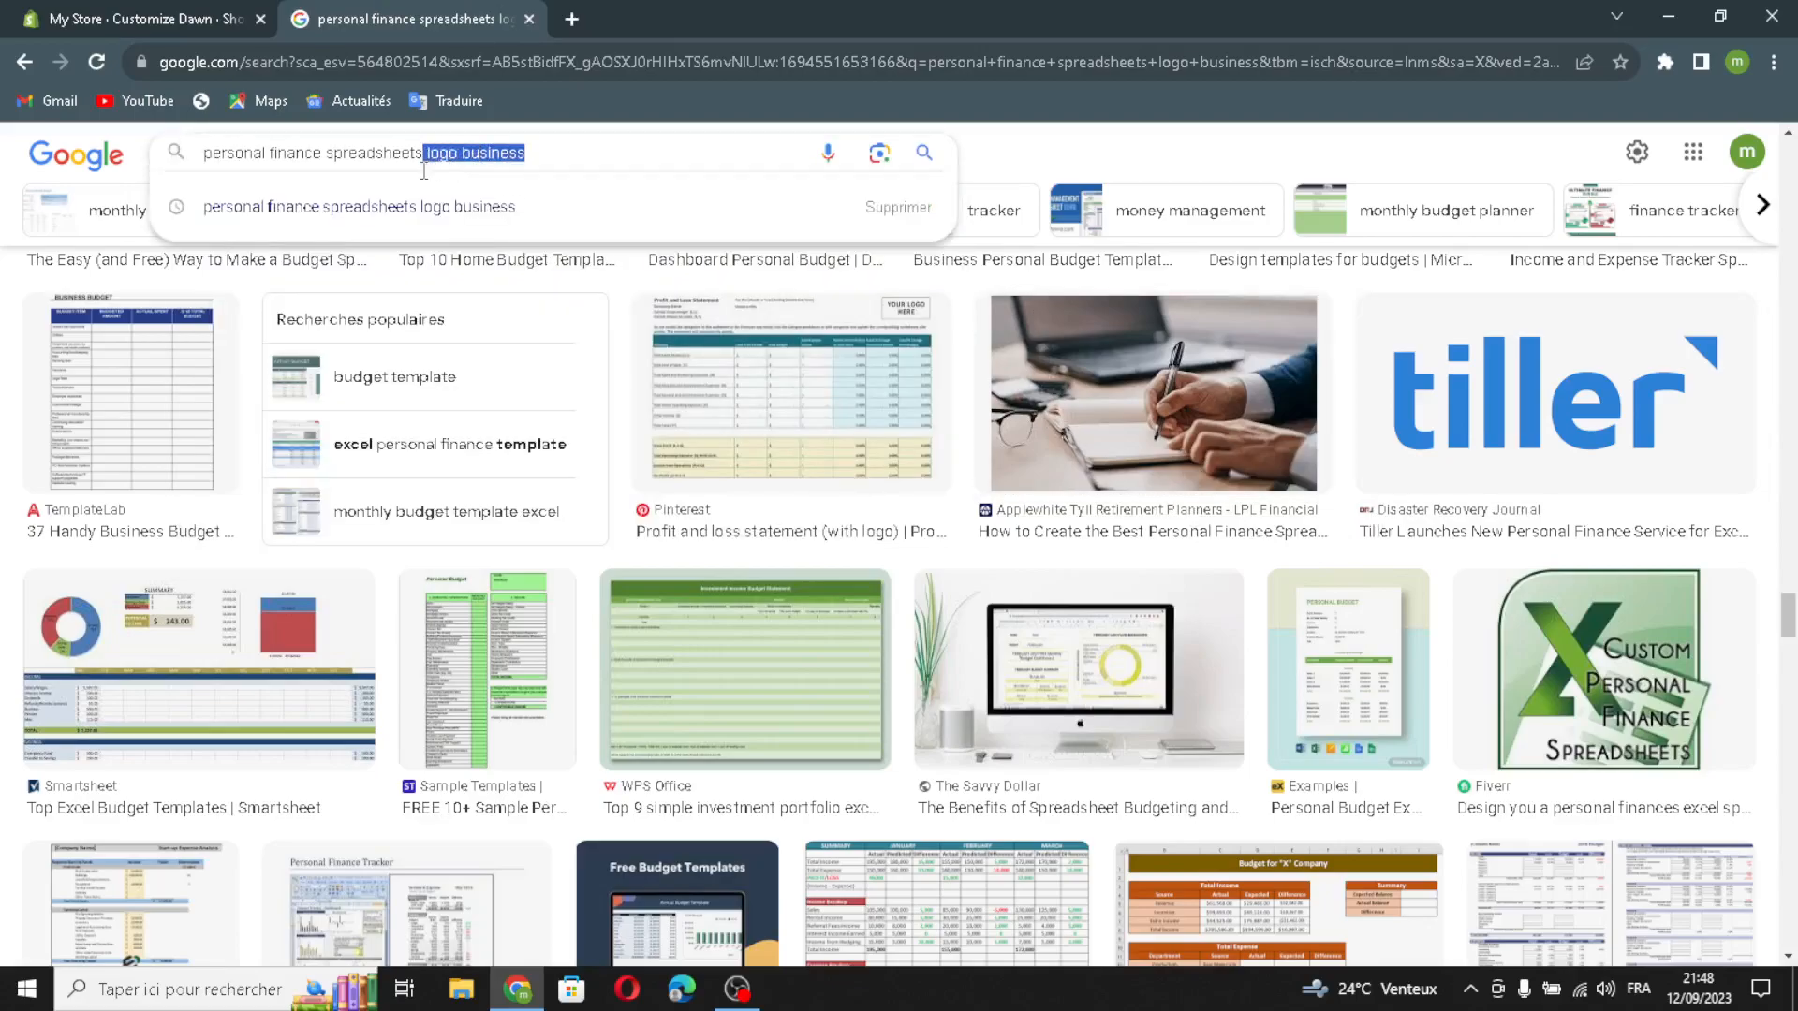
key("BackSpace")
key("Return")
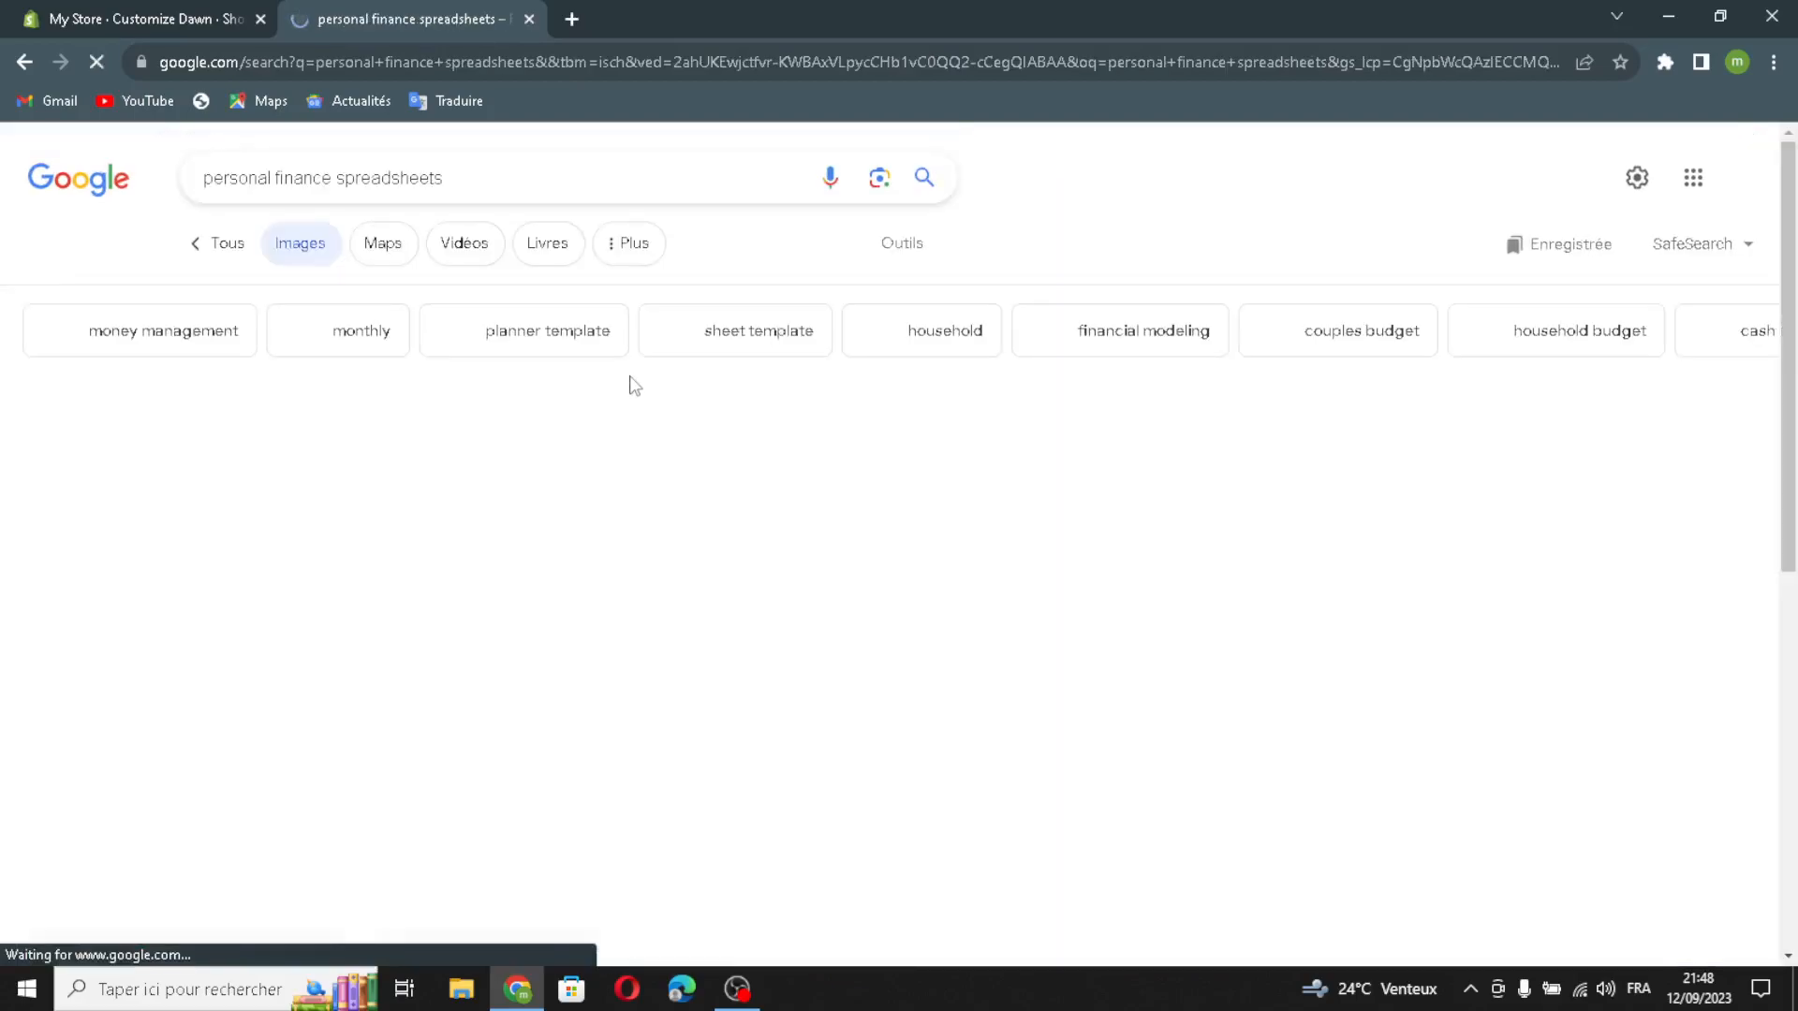
Step: Find the calculator-and-pen picture titled "How to create the best personal finance spreadsheet" and upload it to Shopify as the banner's first image
scroll(773, 560, "down", 7)
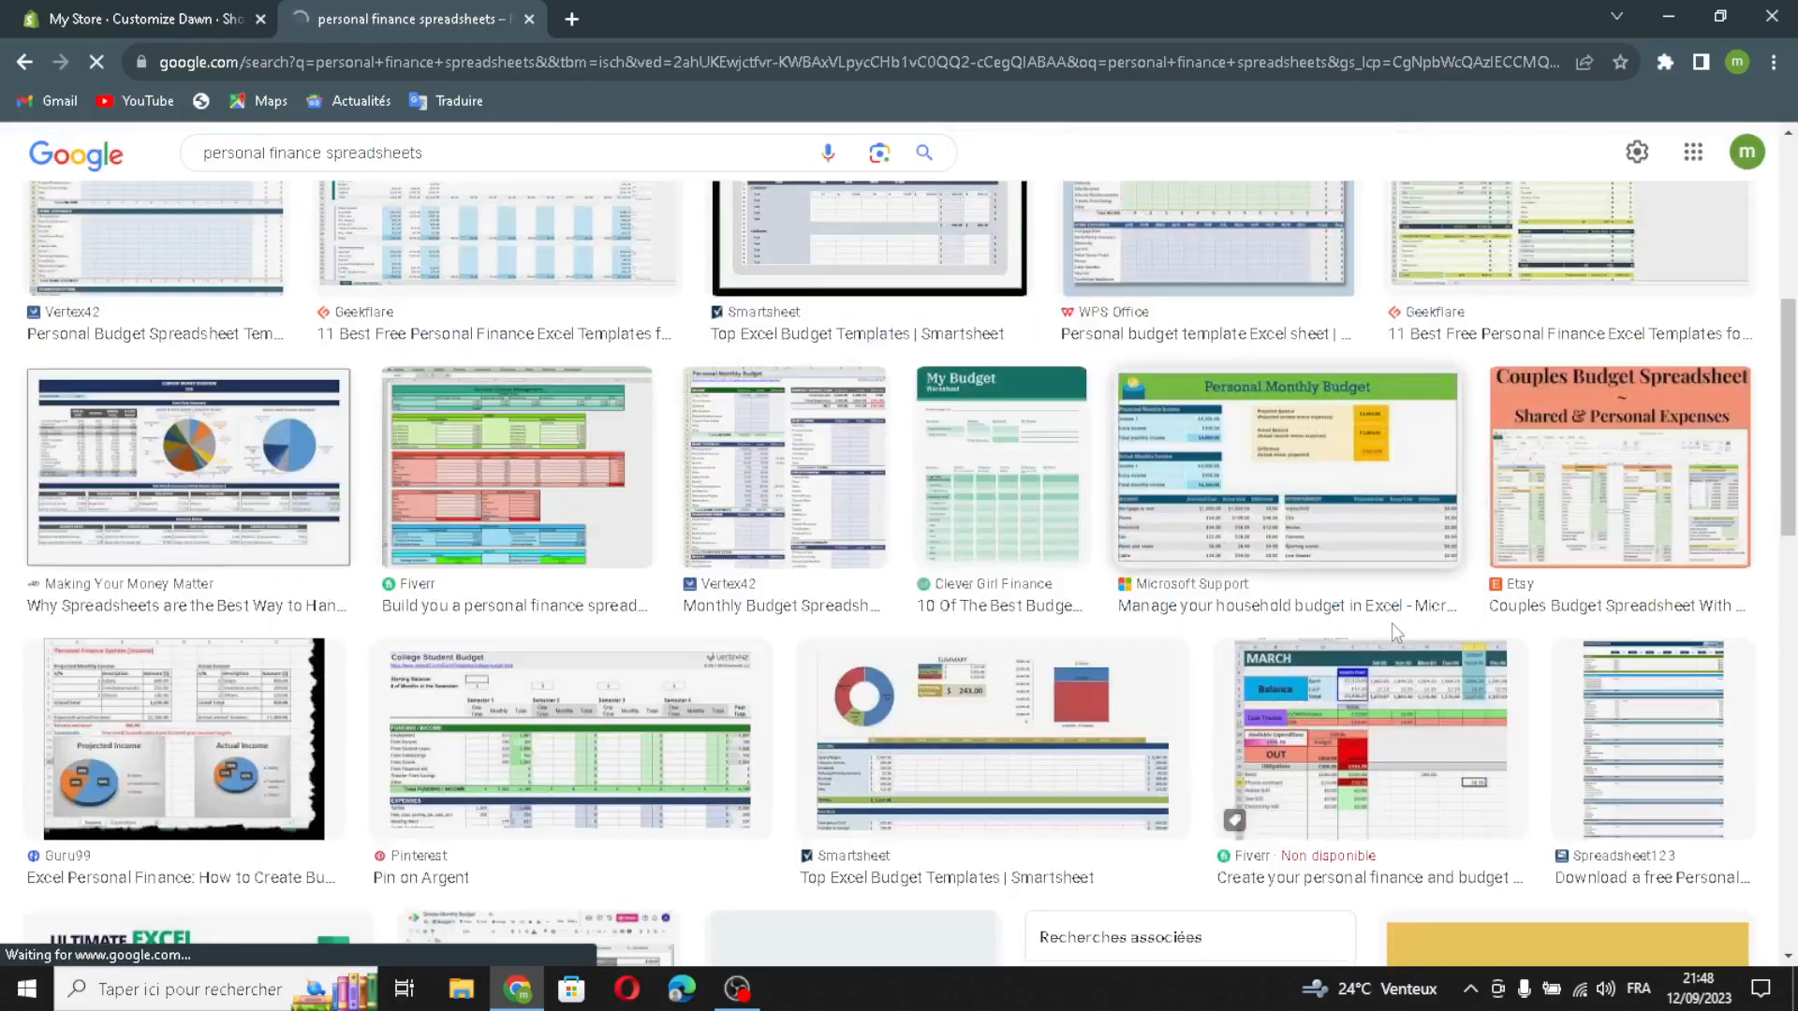
scroll(1409, 624, "down", 1)
scroll(1400, 624, "down", 6)
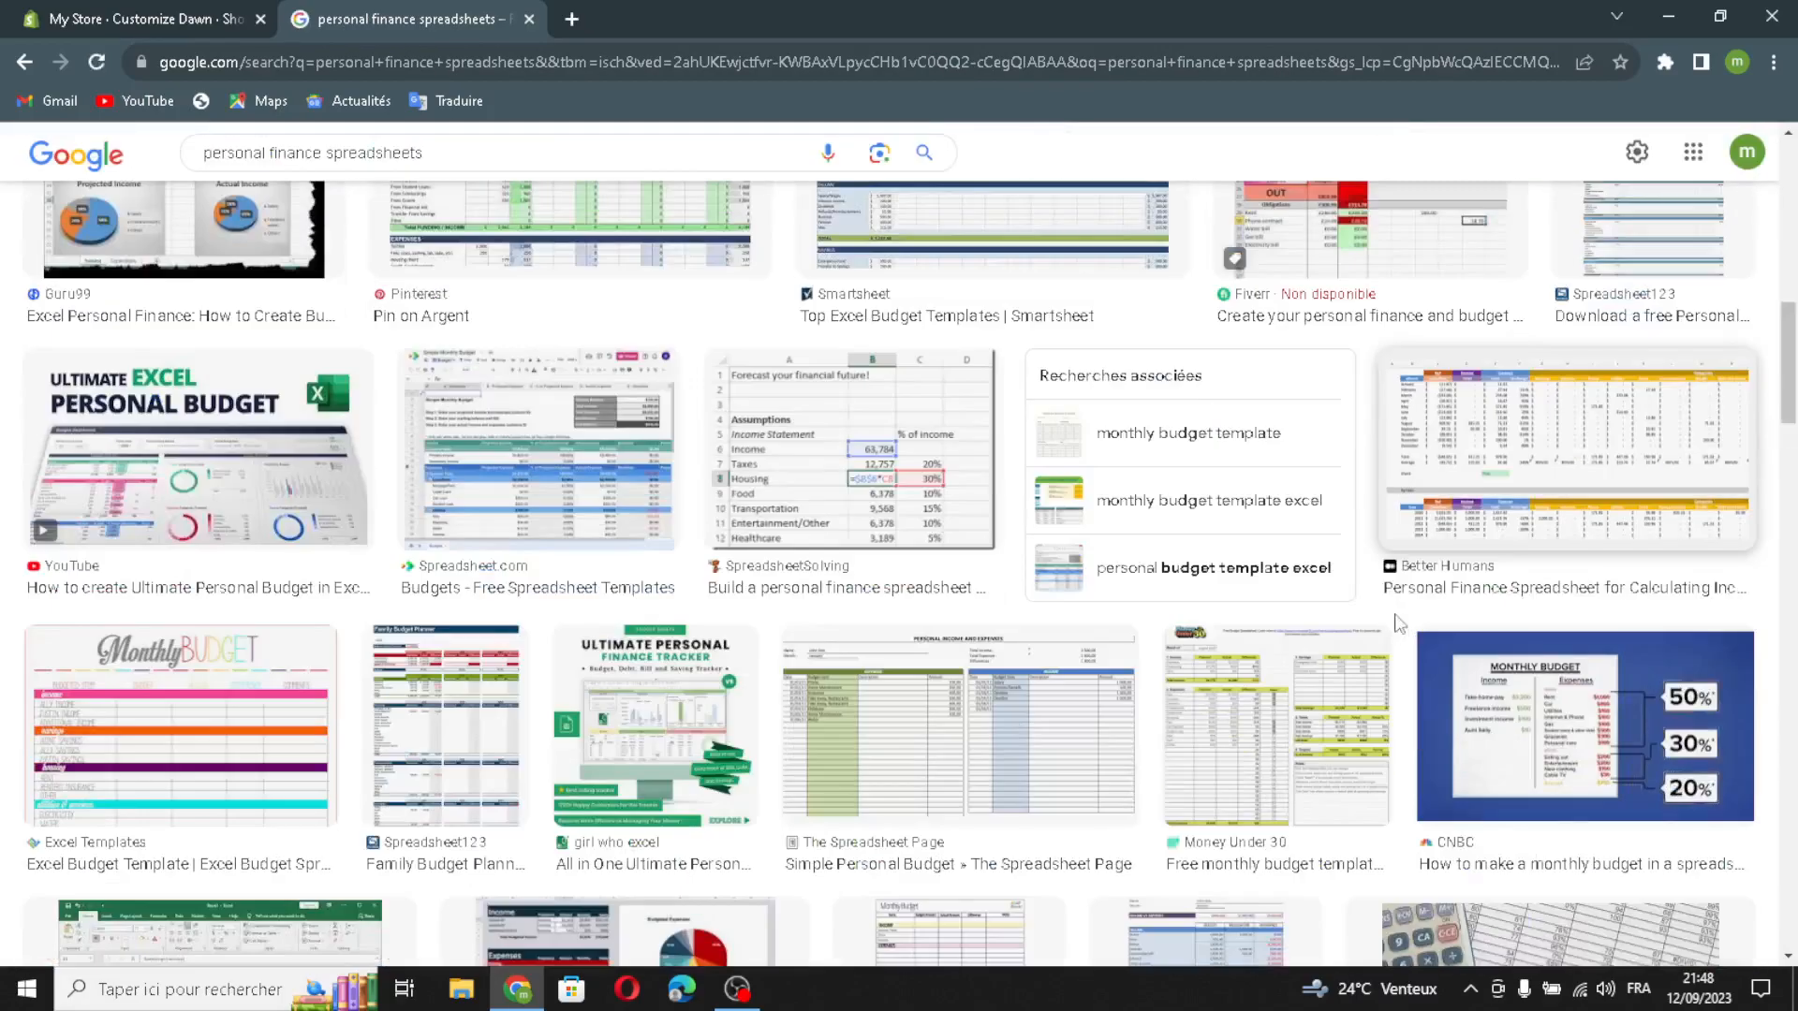
scroll(1395, 625, "up", 1)
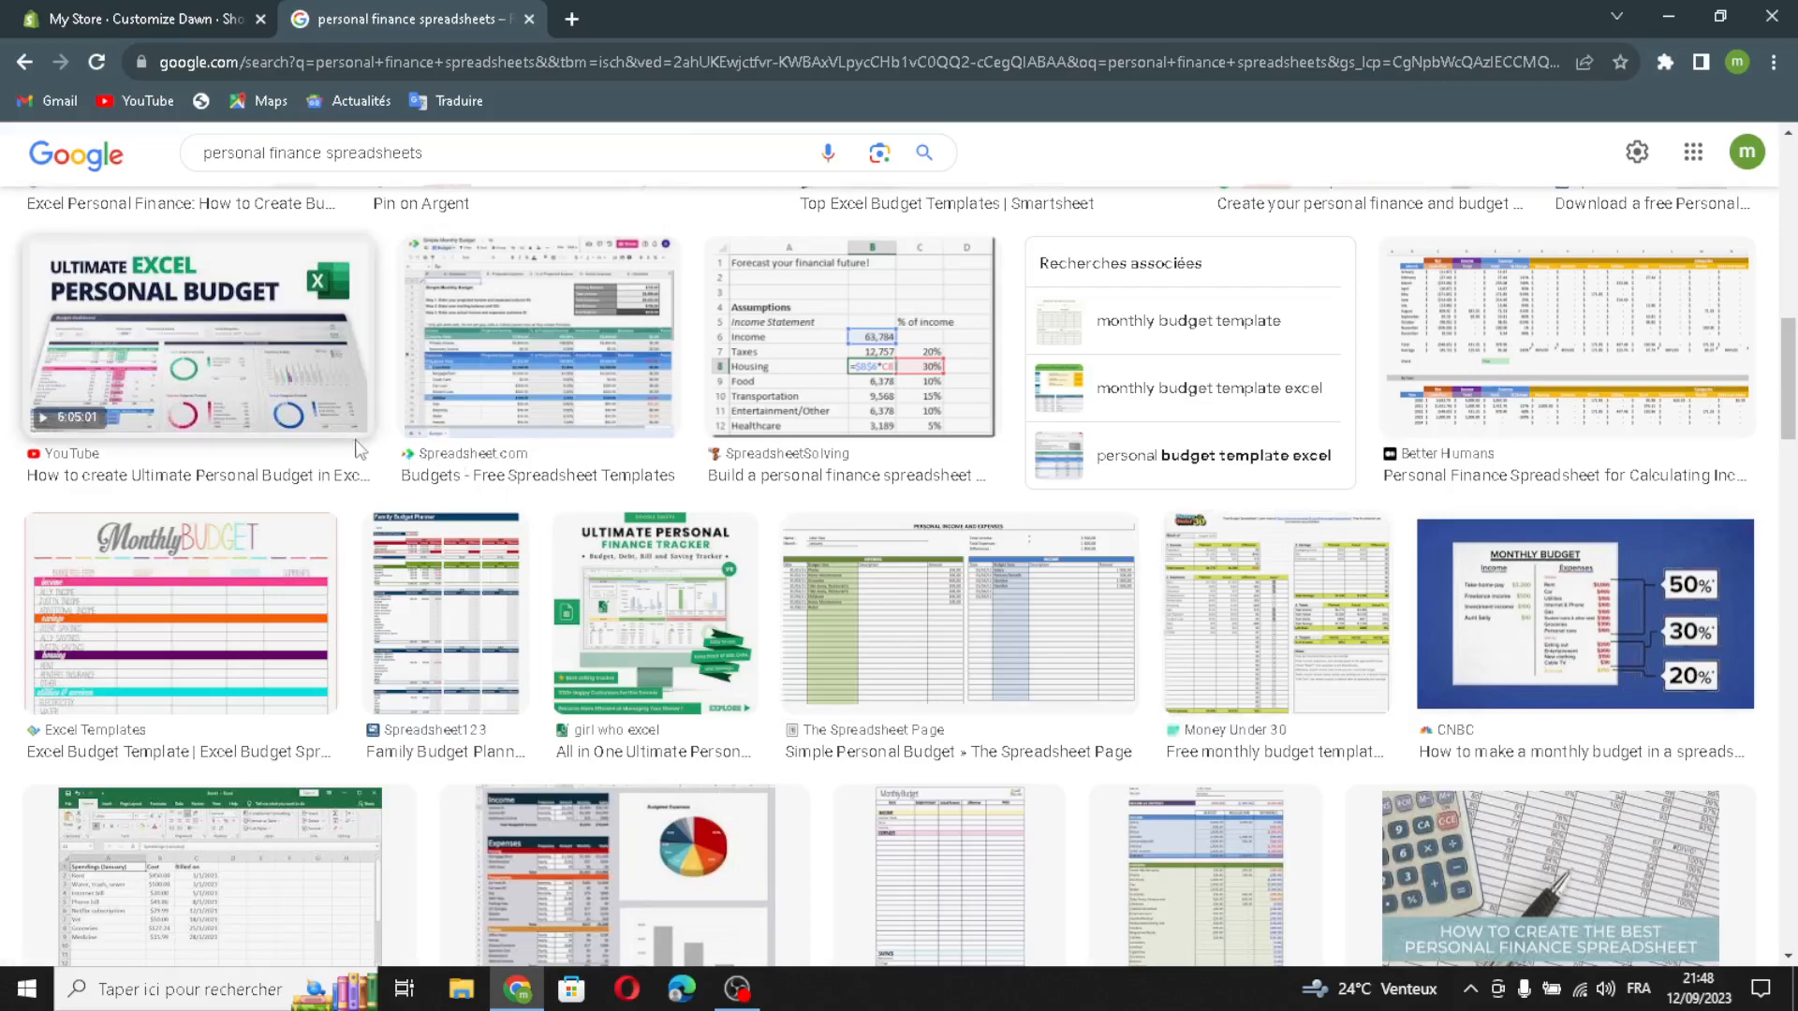
scroll(354, 439, "down", 4)
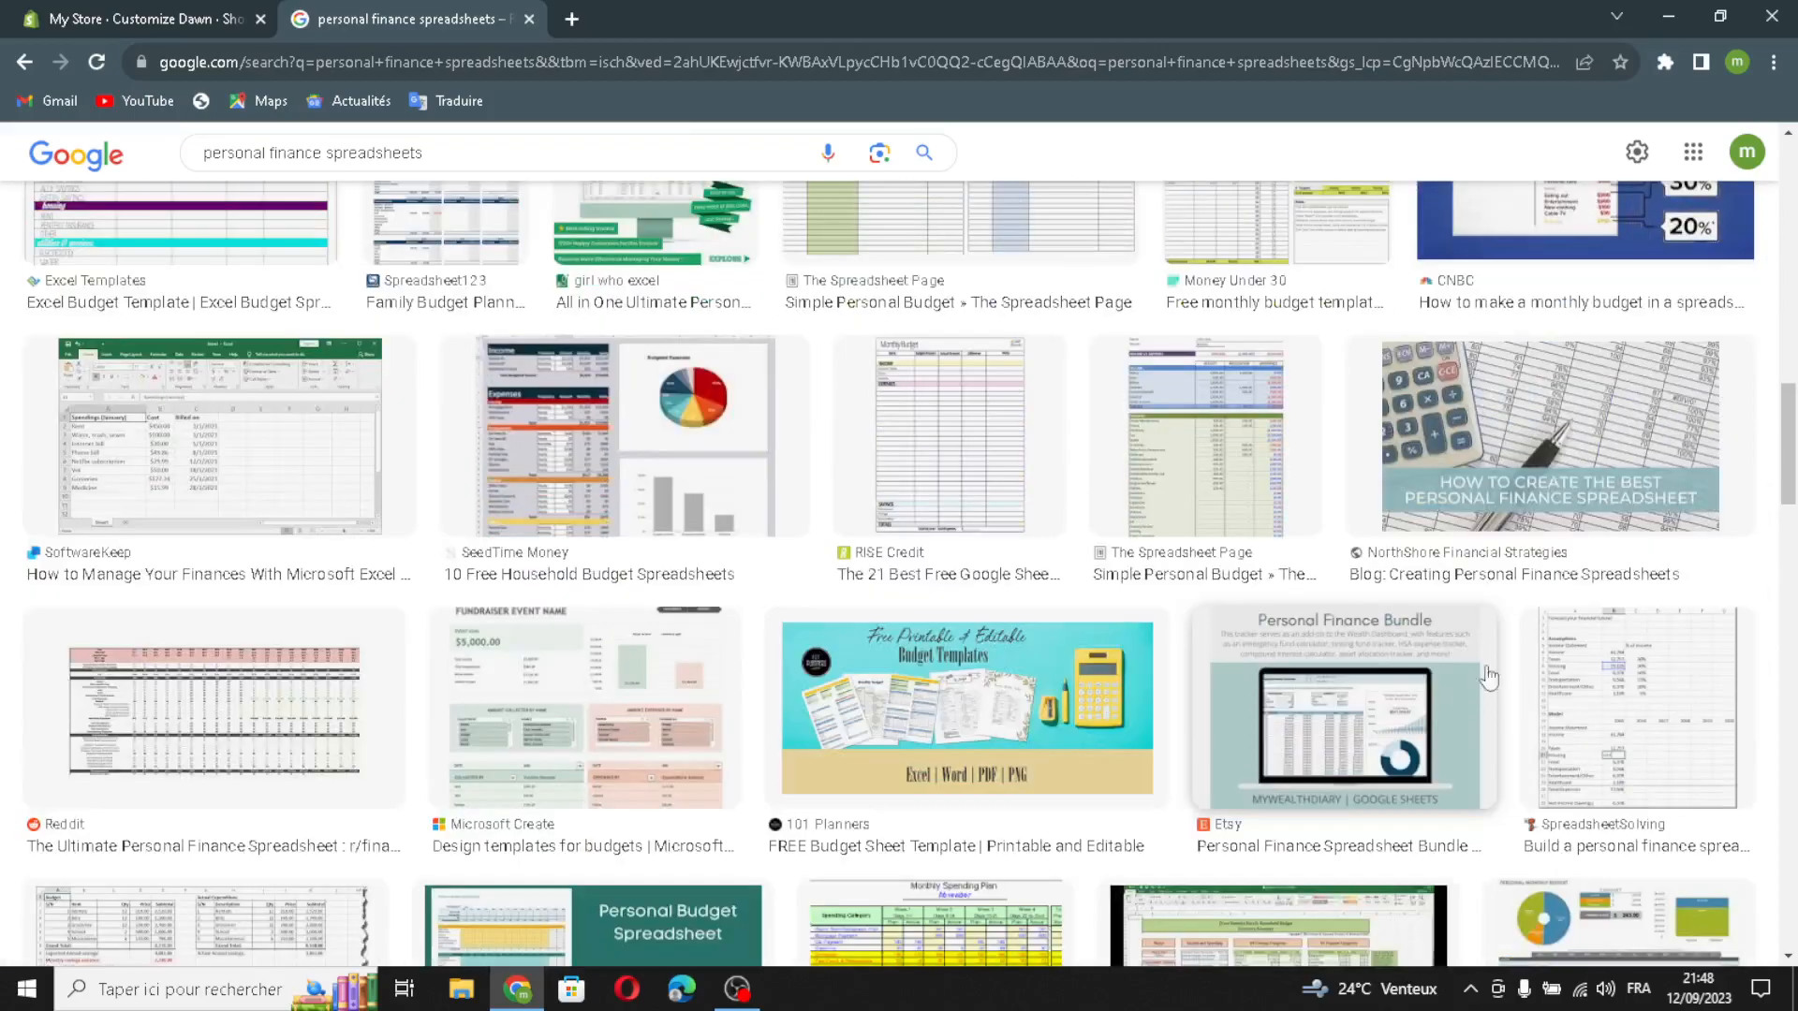
left_click(1564, 543)
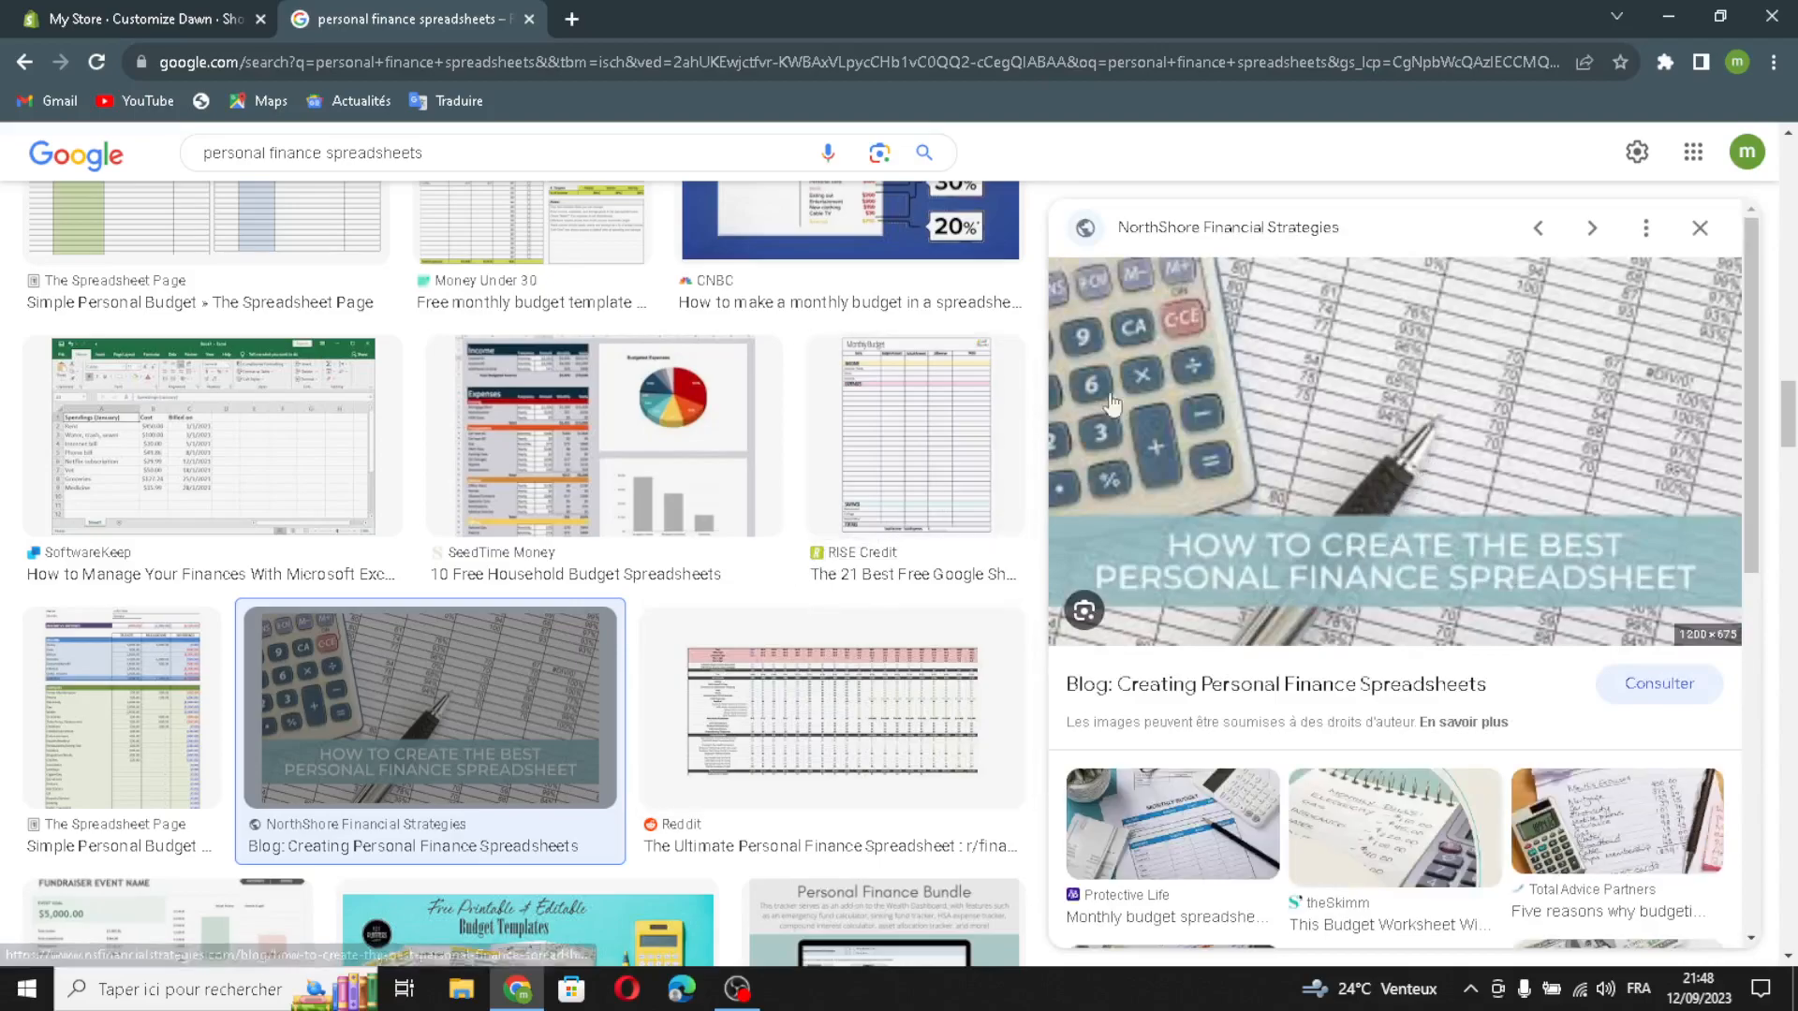
left_click_drag(1299, 401, 913, 595)
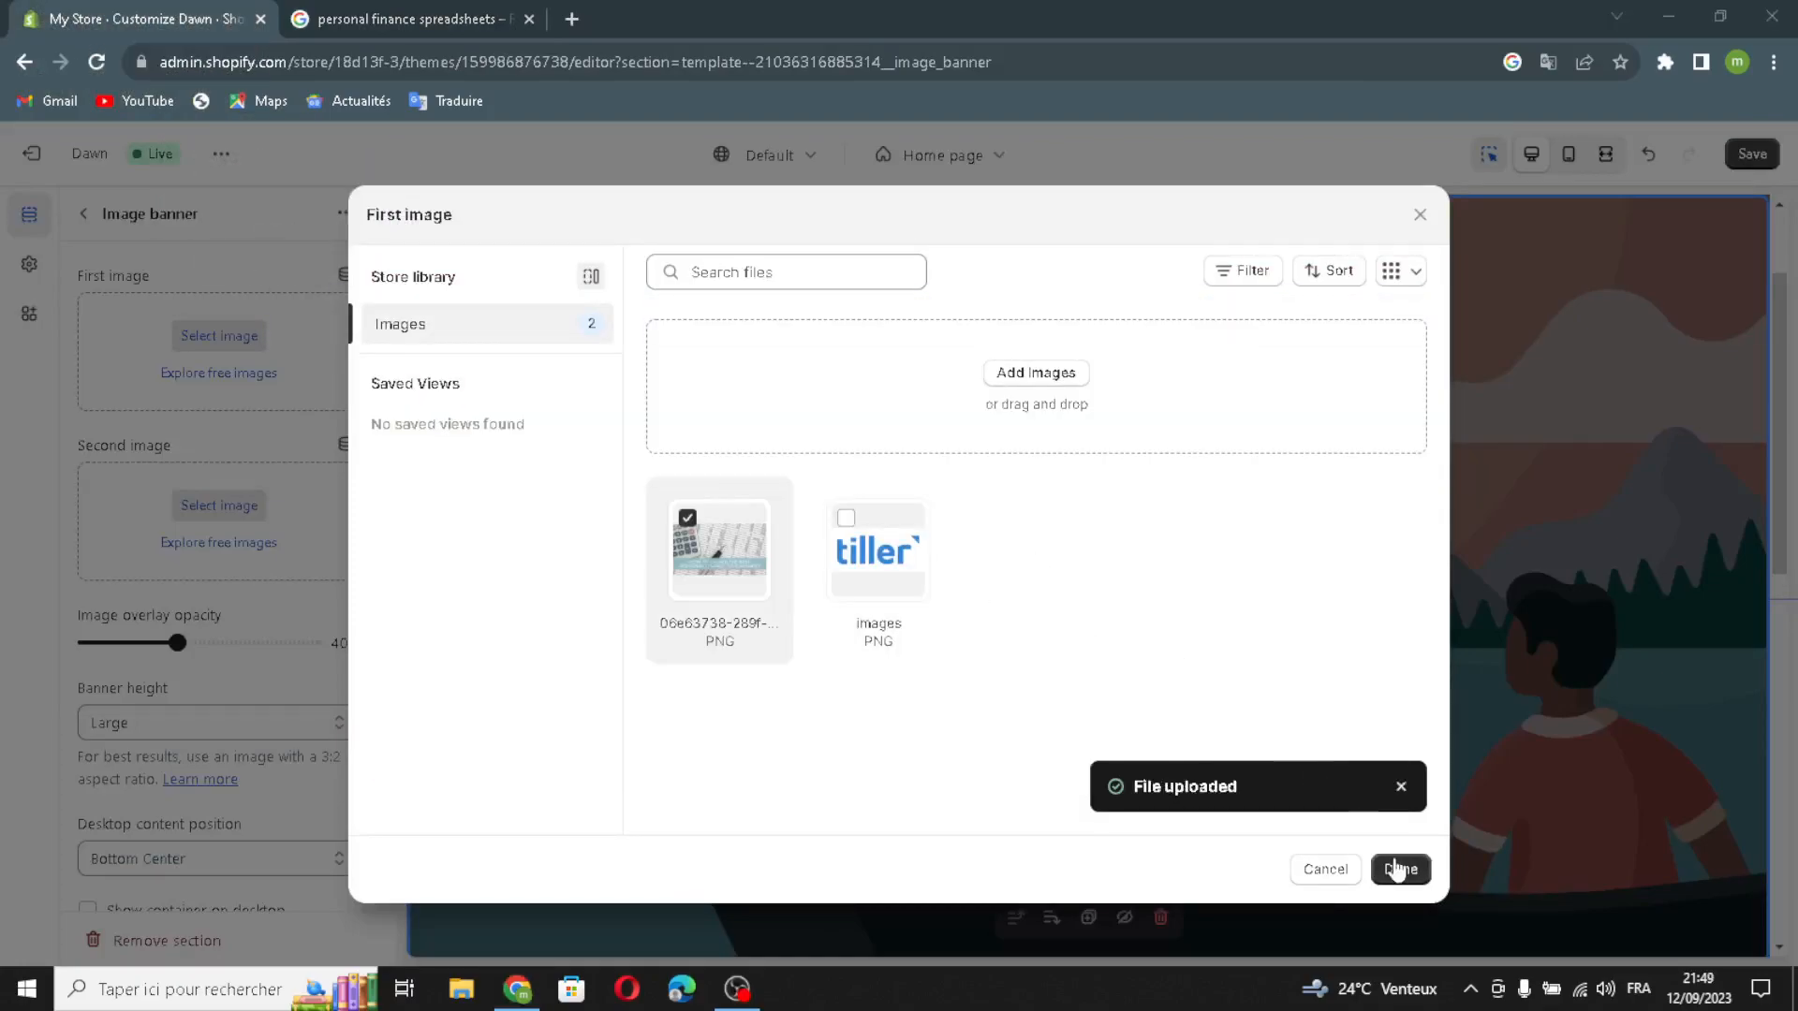
left_click(1401, 868)
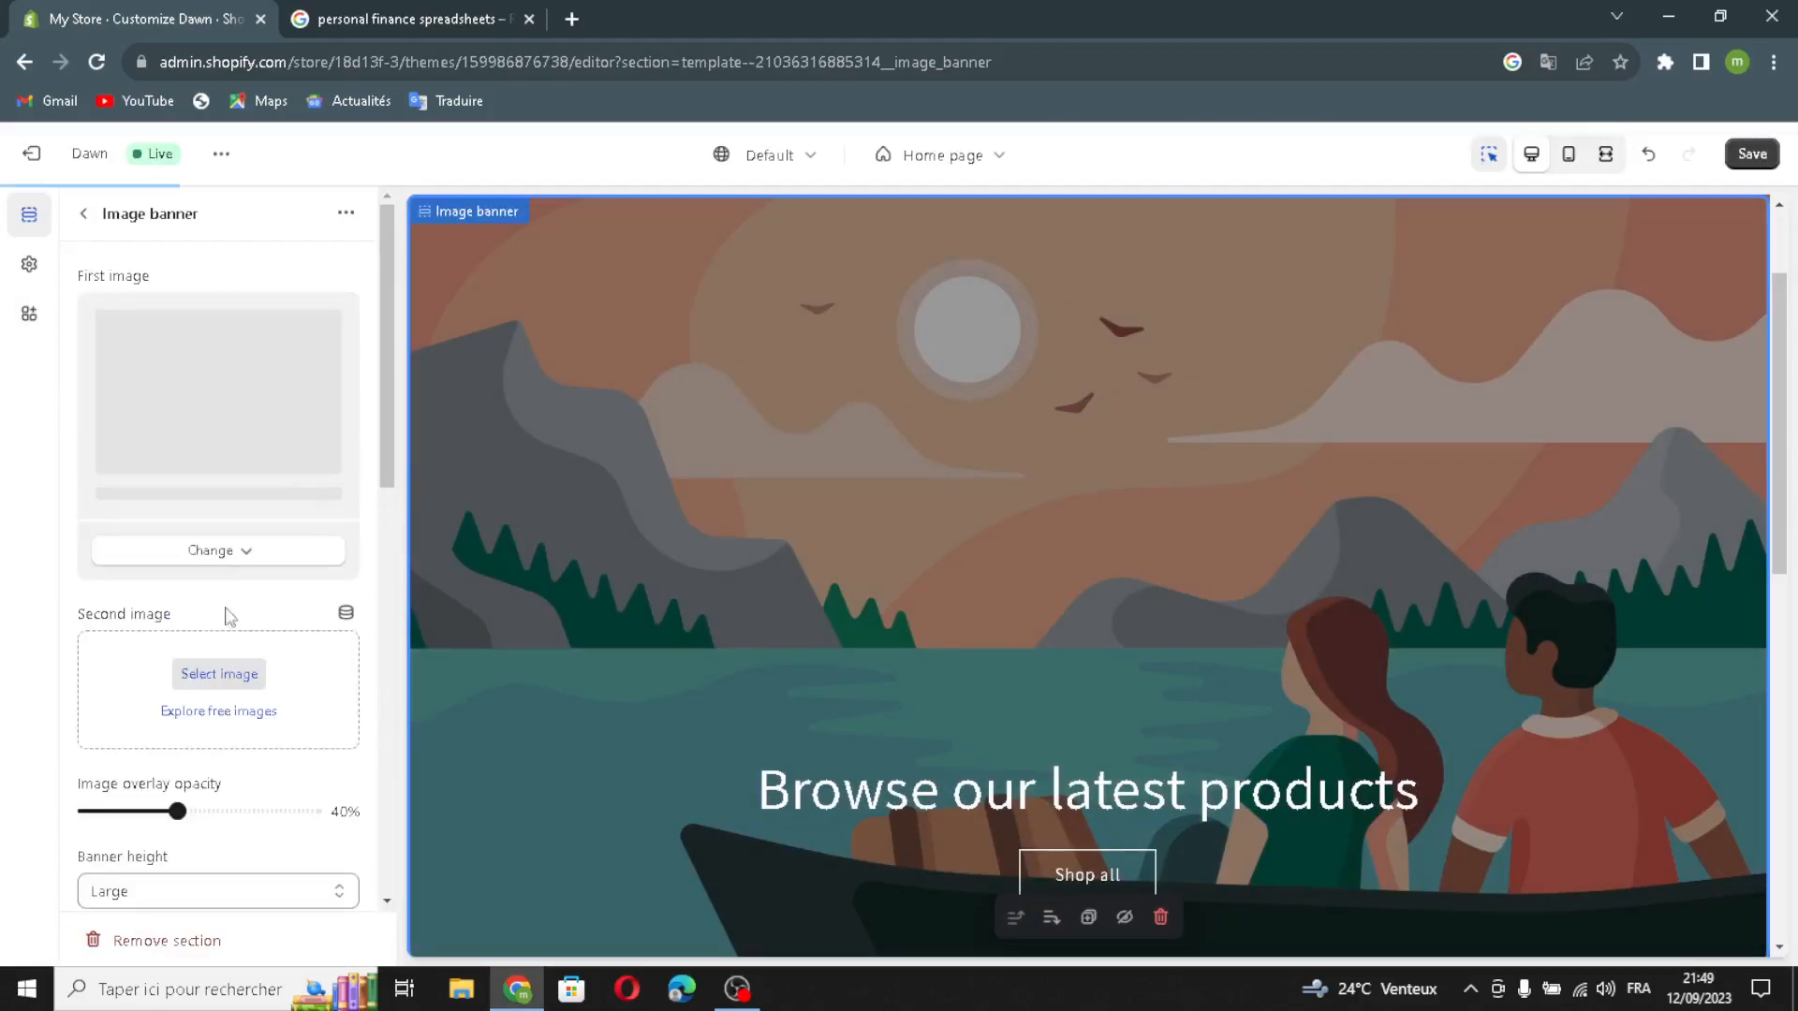
Step: Check the image banner's height and desktop content position options, and enable Show container on desktop
scroll(195, 674, "down", 1)
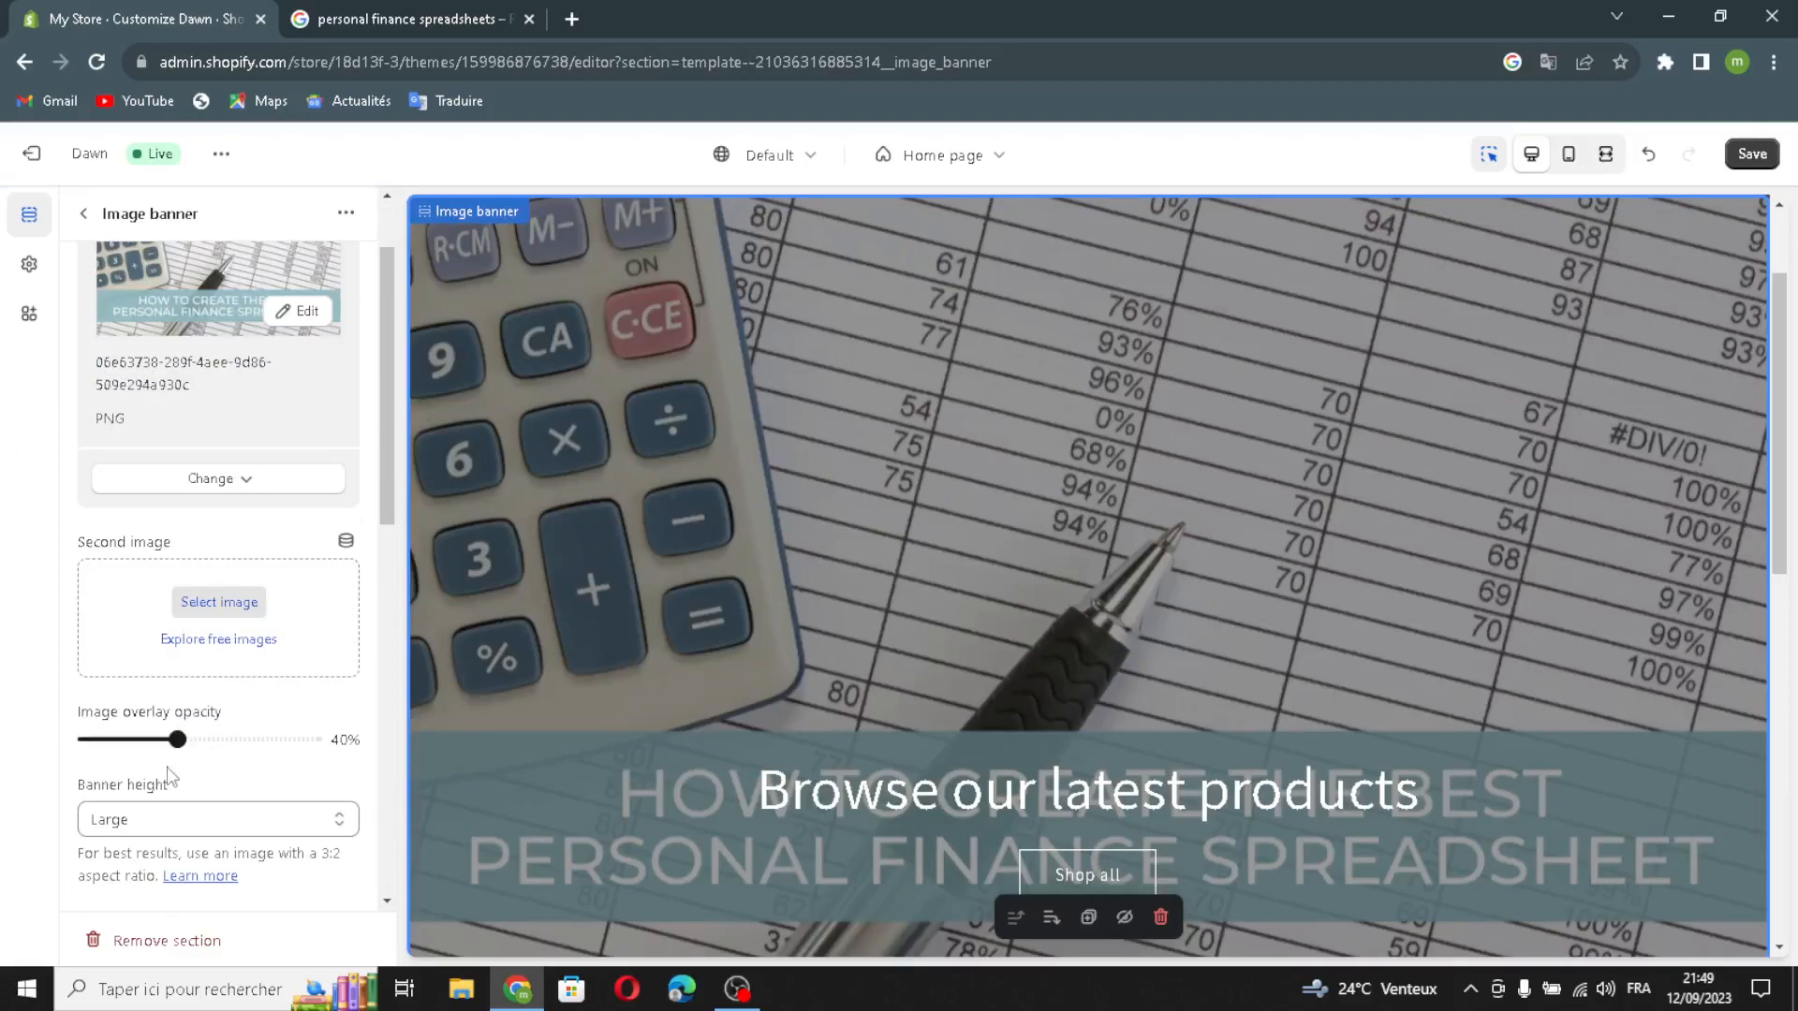
left_click(121, 822)
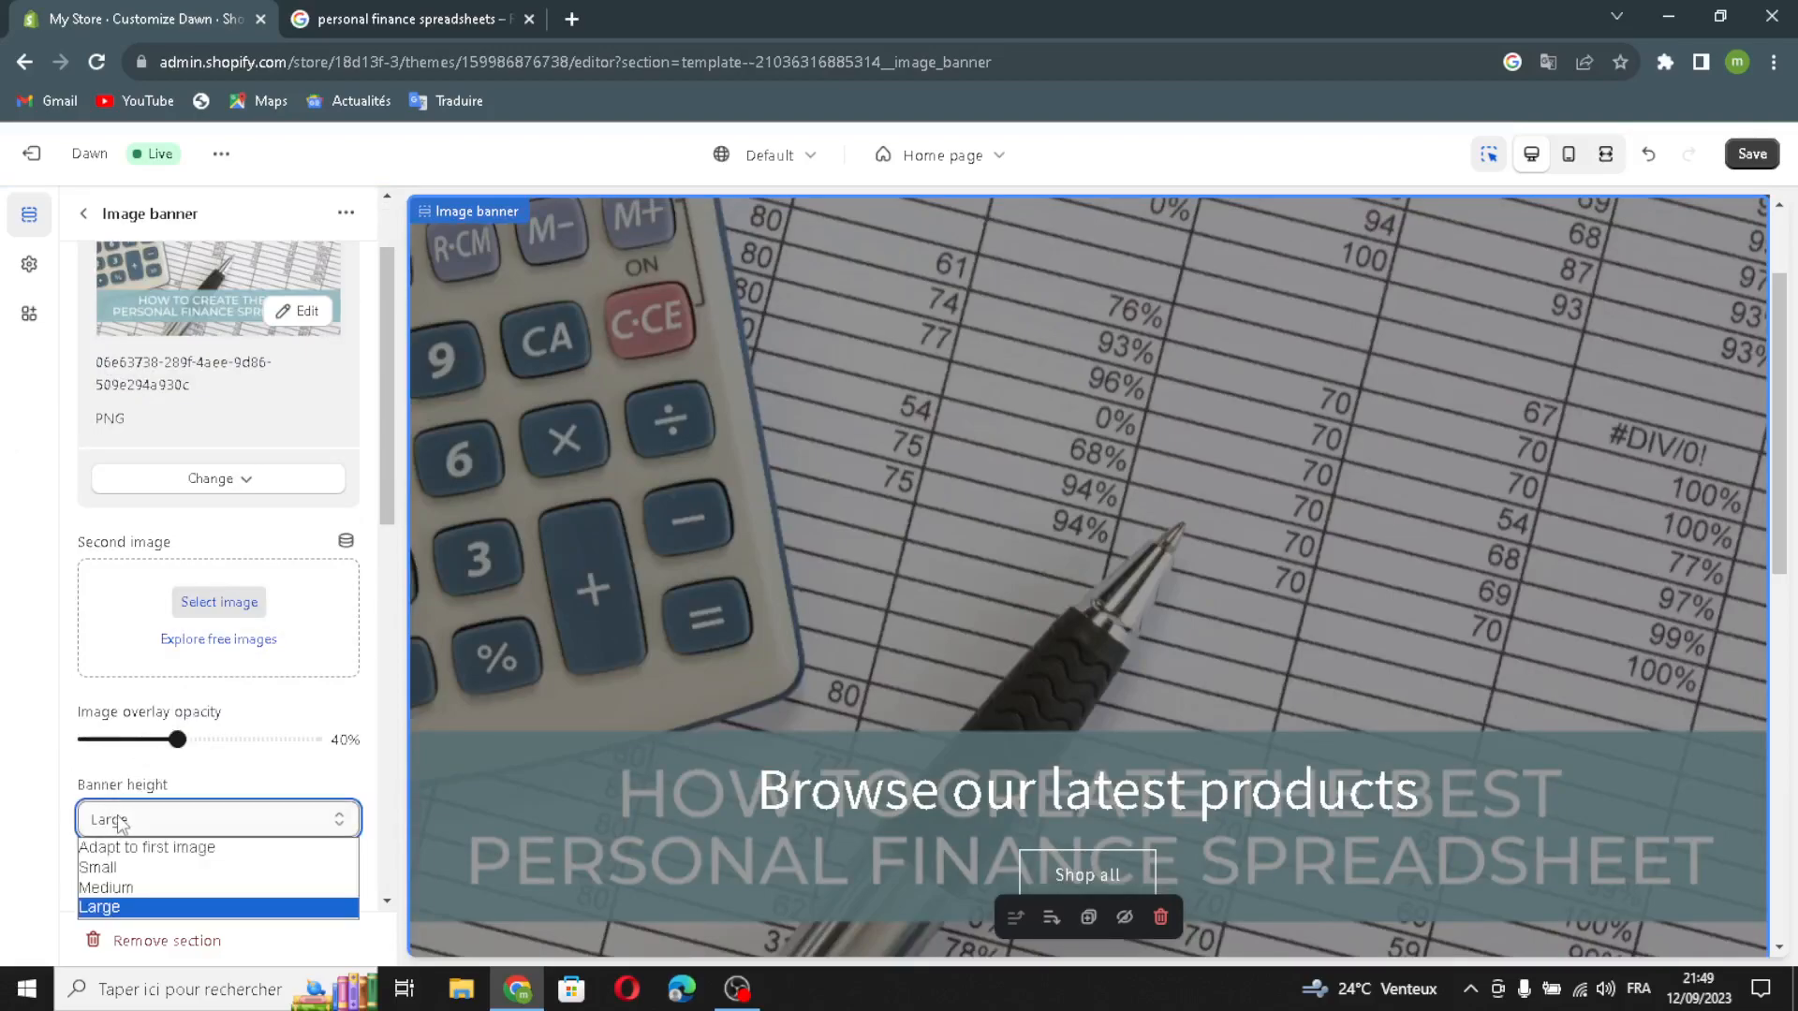
left_click(121, 821)
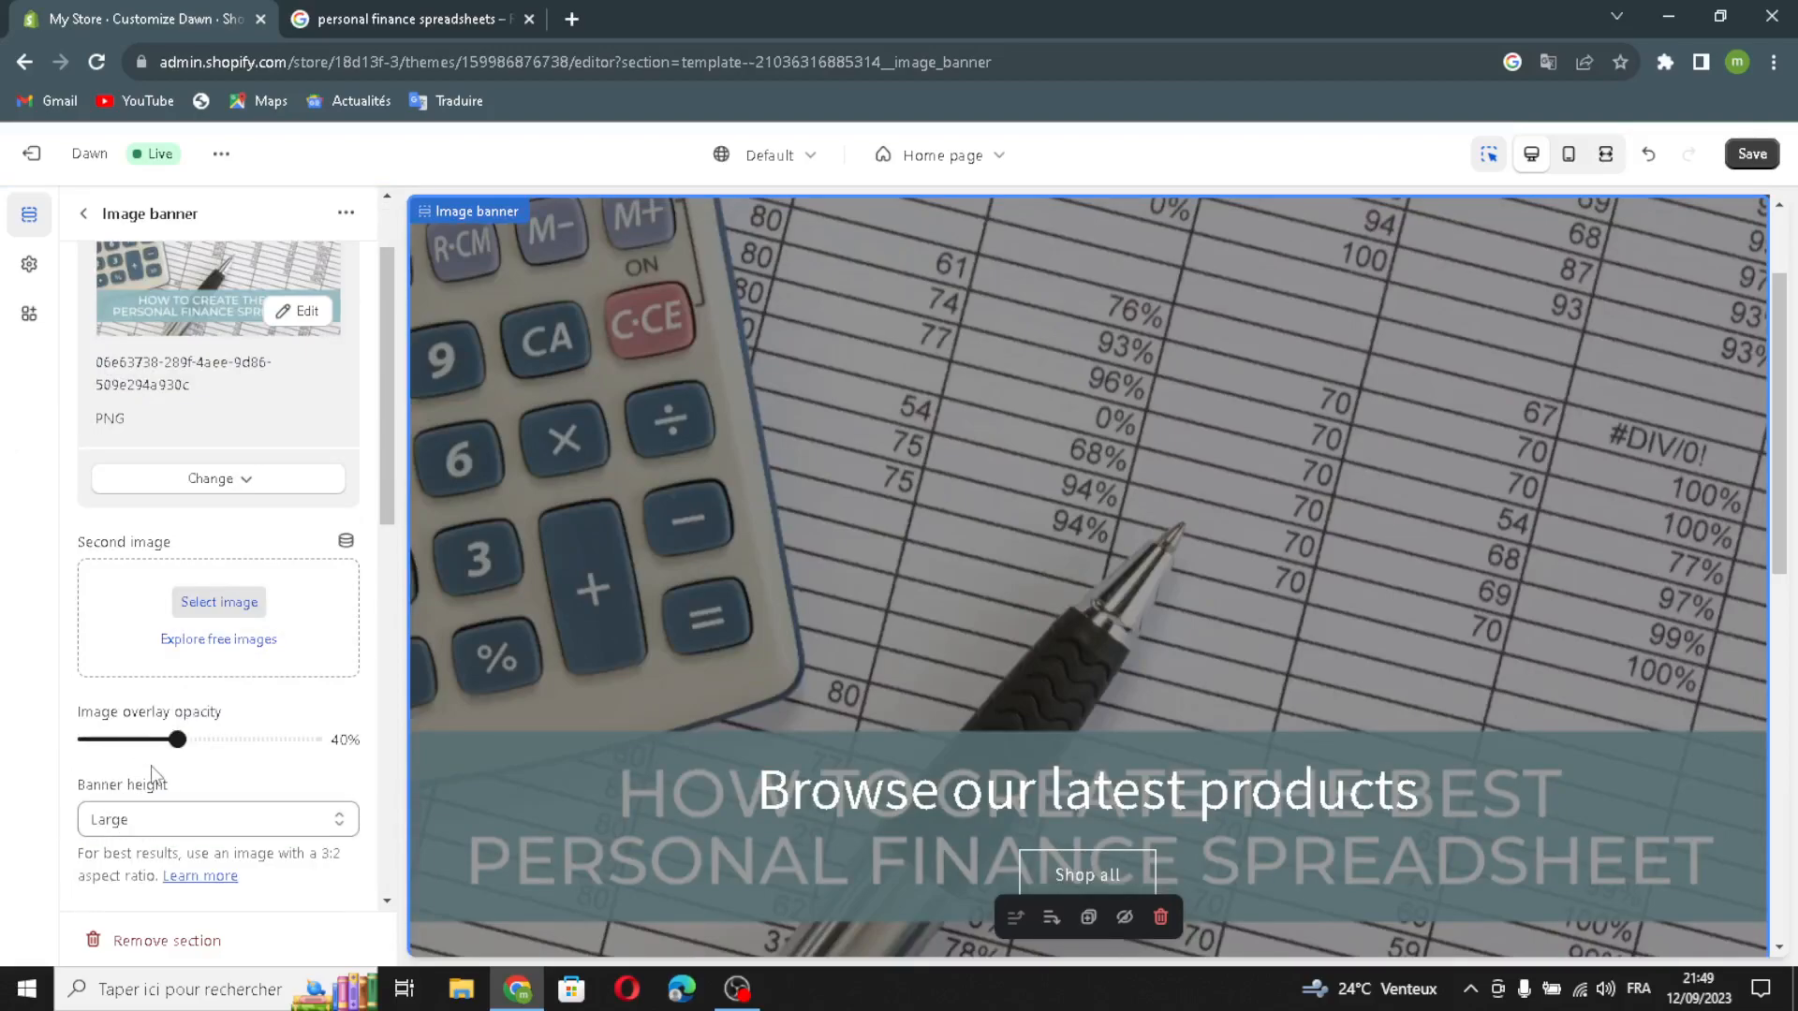
scroll(159, 786, "down", 3)
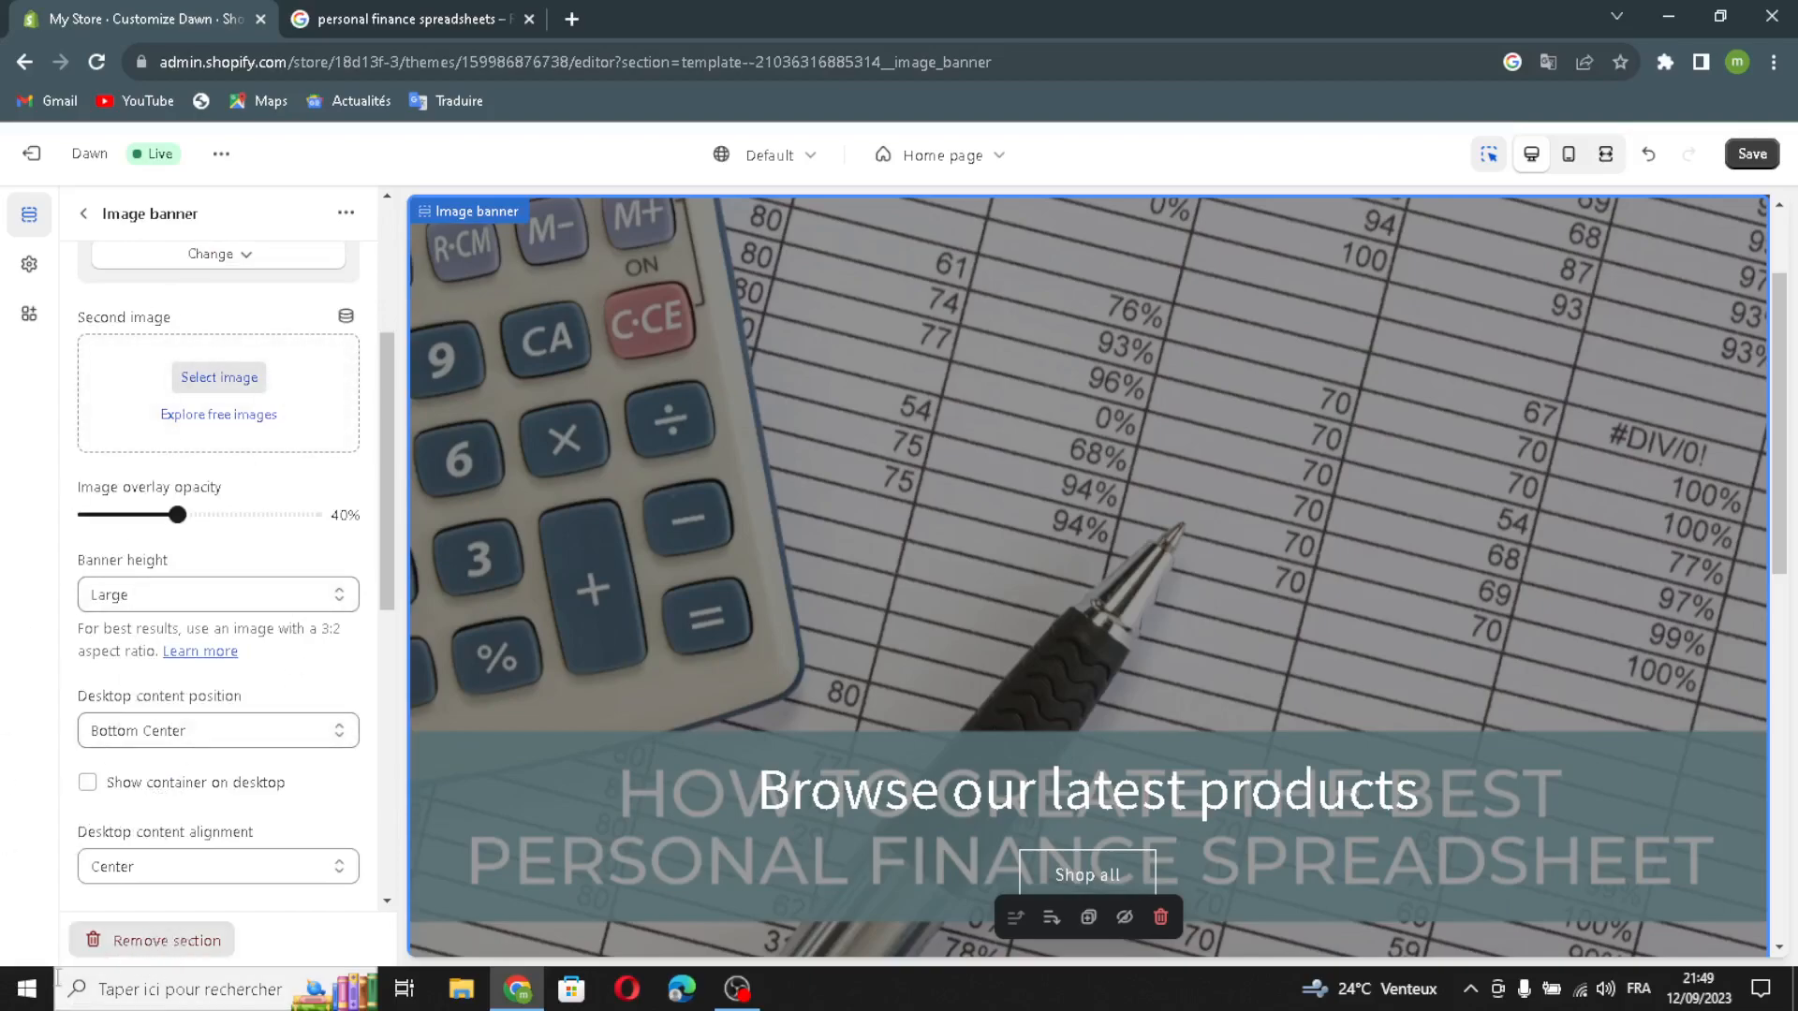
left_click(109, 735)
left_click(110, 740)
left_click(89, 785)
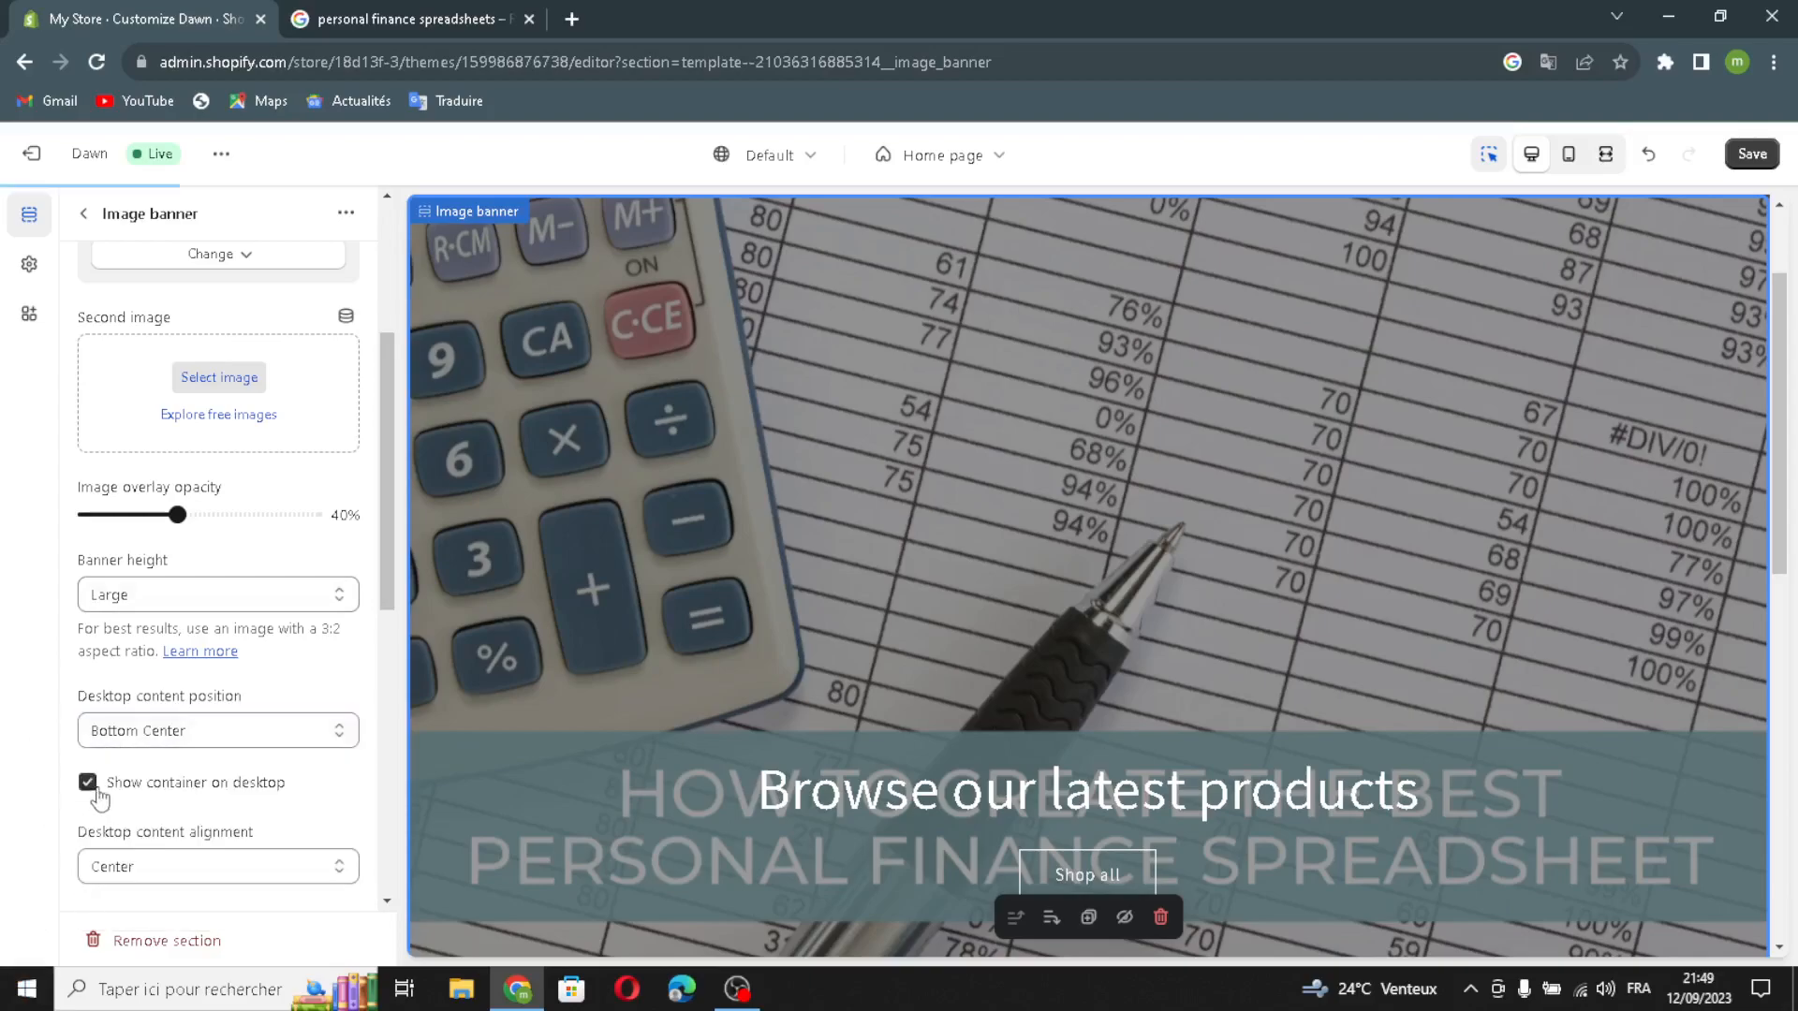
Step: Enable Stack images on mobile and Show container on mobile in the image banner's mobile layout
scroll(234, 791, "down", 1)
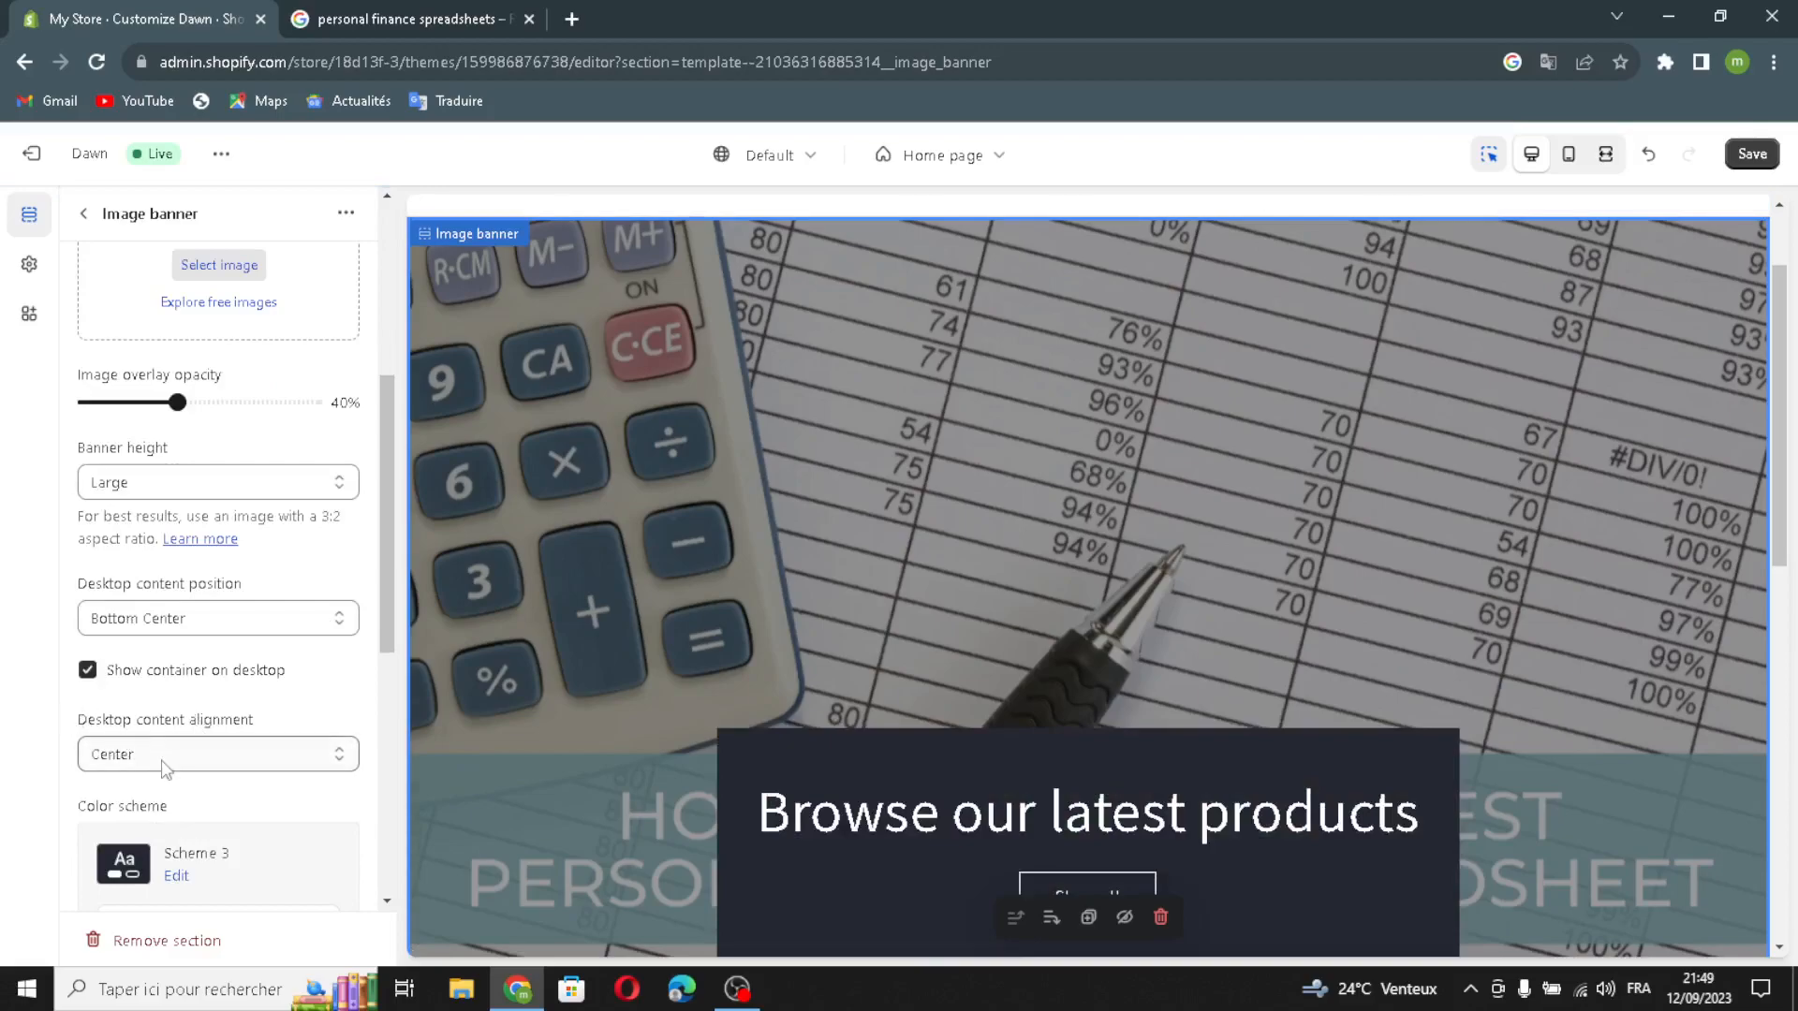
scroll(168, 770, "down", 2)
scroll(131, 613, "down", 1)
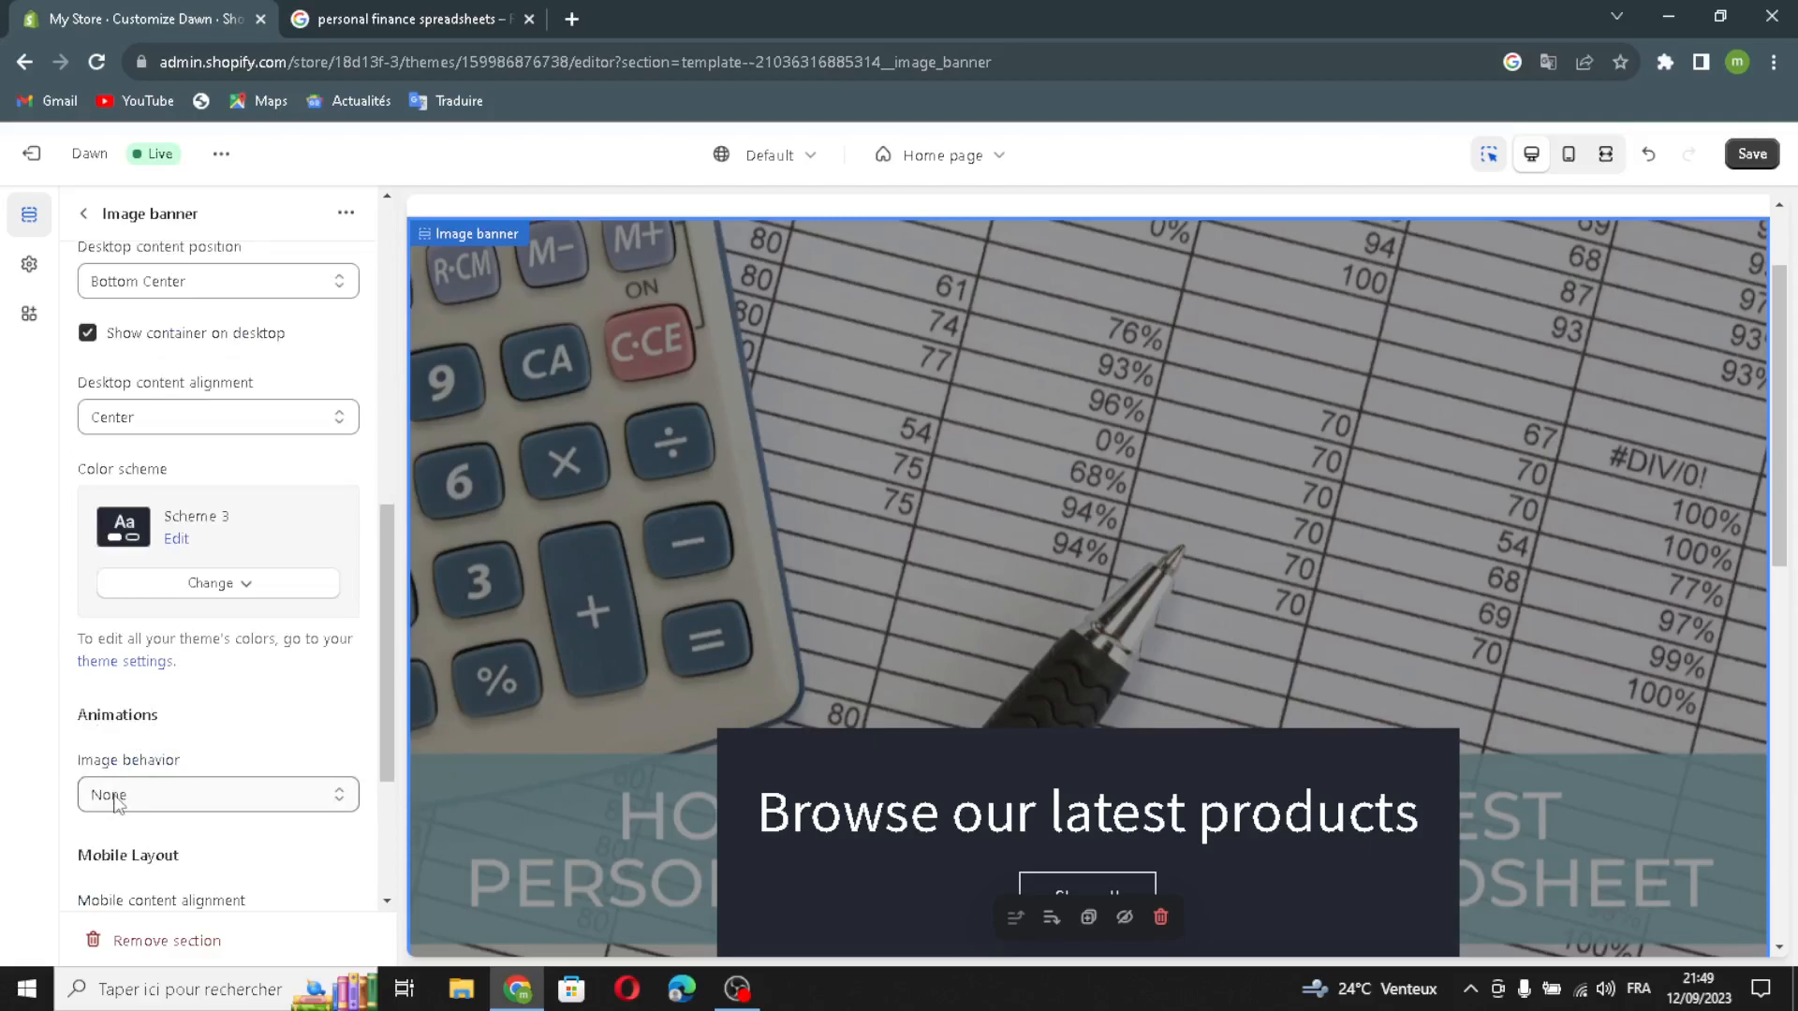
scroll(154, 744, "down", 2)
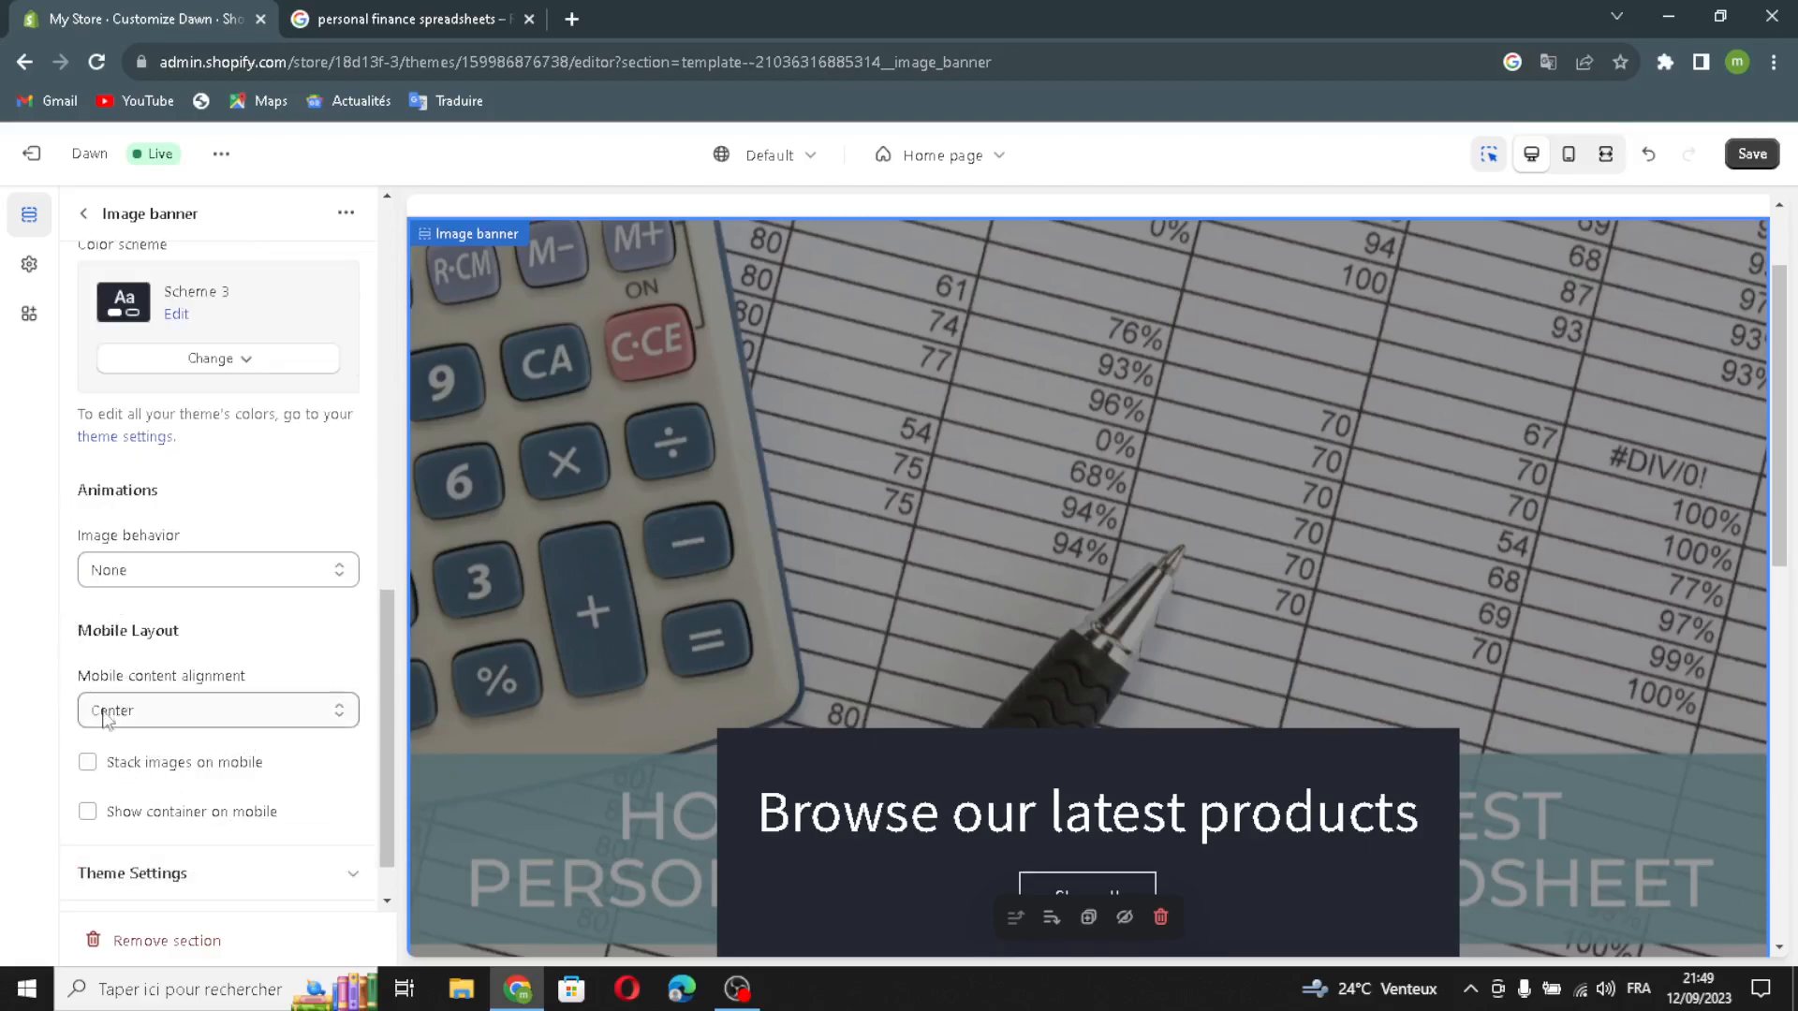
left_click(102, 770)
left_click(88, 811)
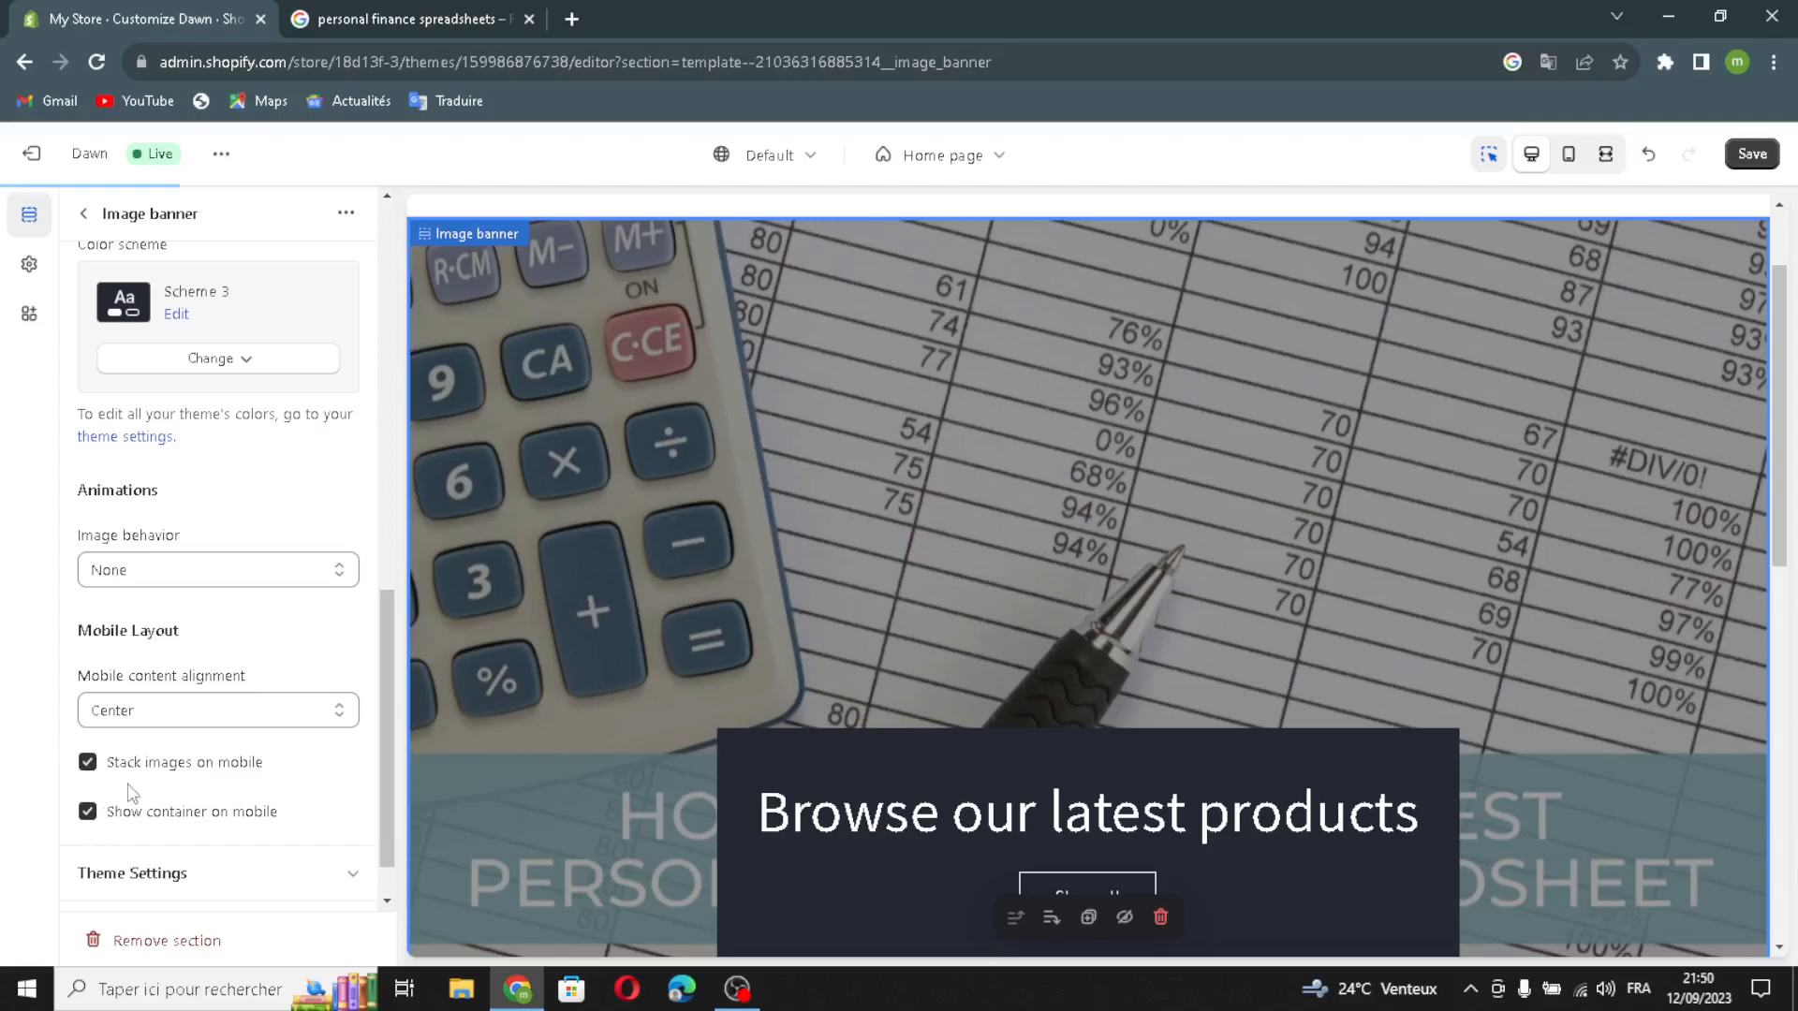
scroll(141, 590, "down", 1)
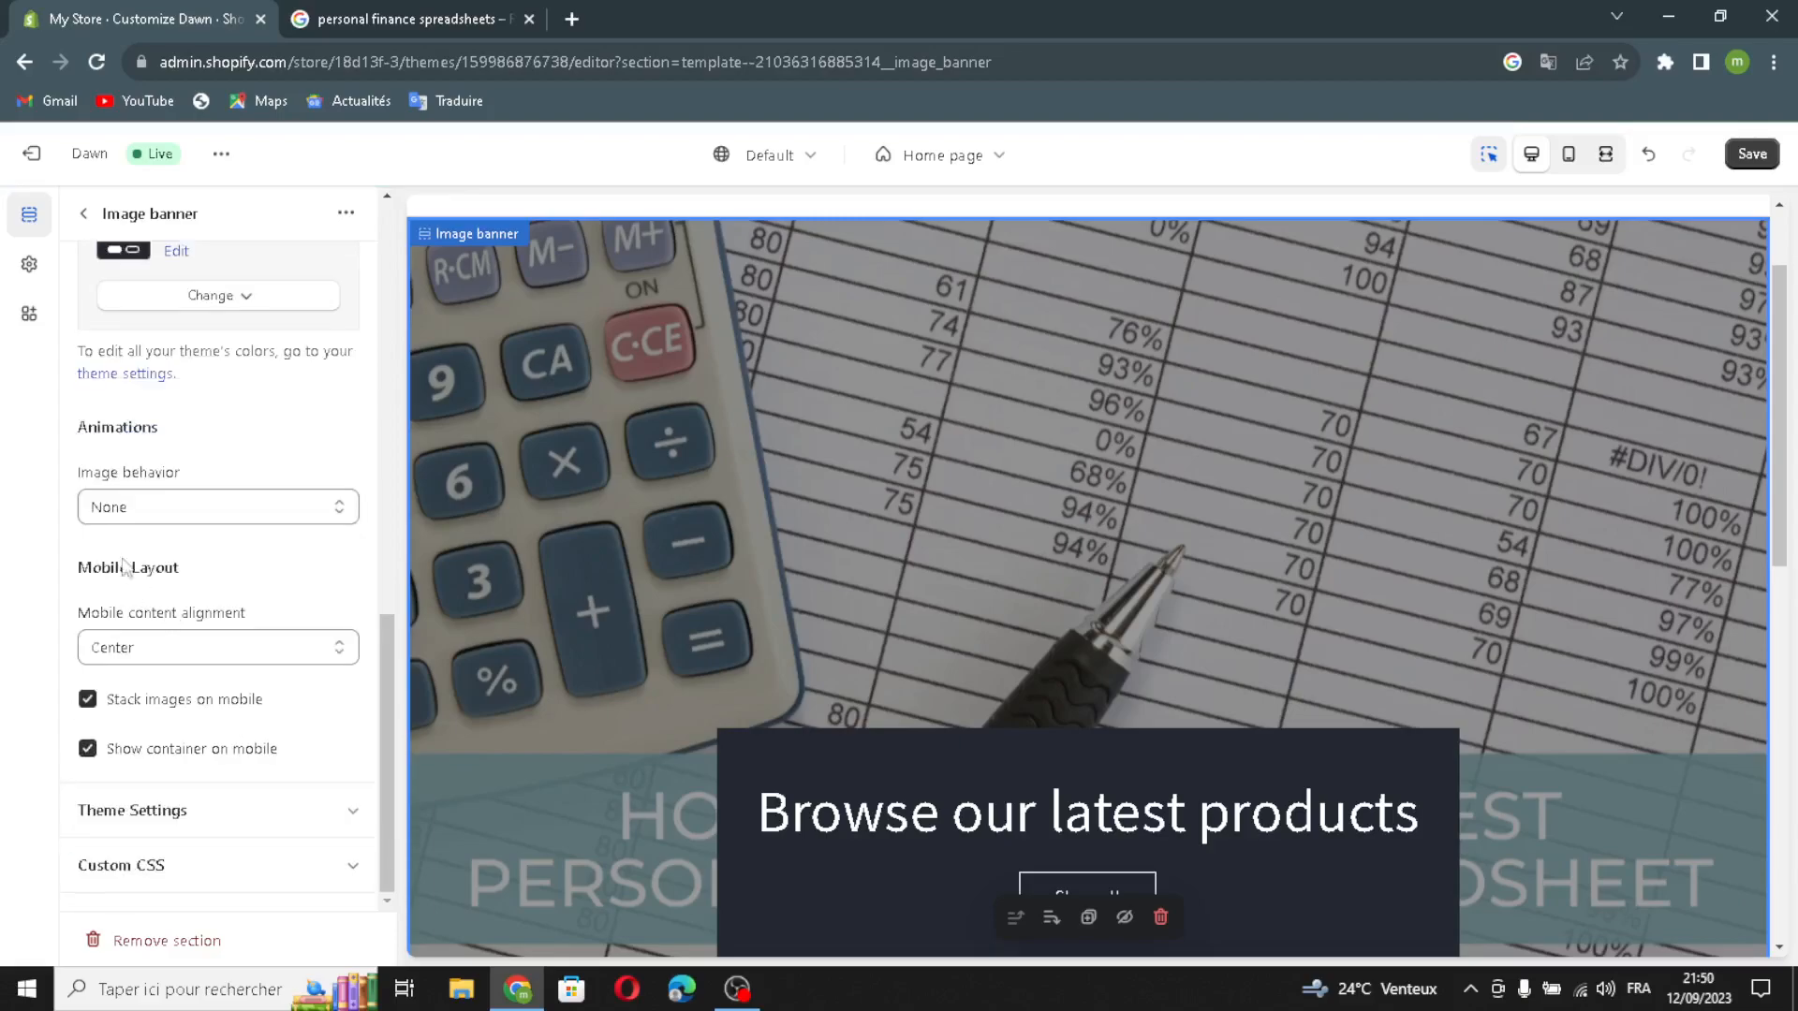
Step: Open text generation for the image banner's heading and describe the text as "personal finance spreadsheets"
left_click(83, 214)
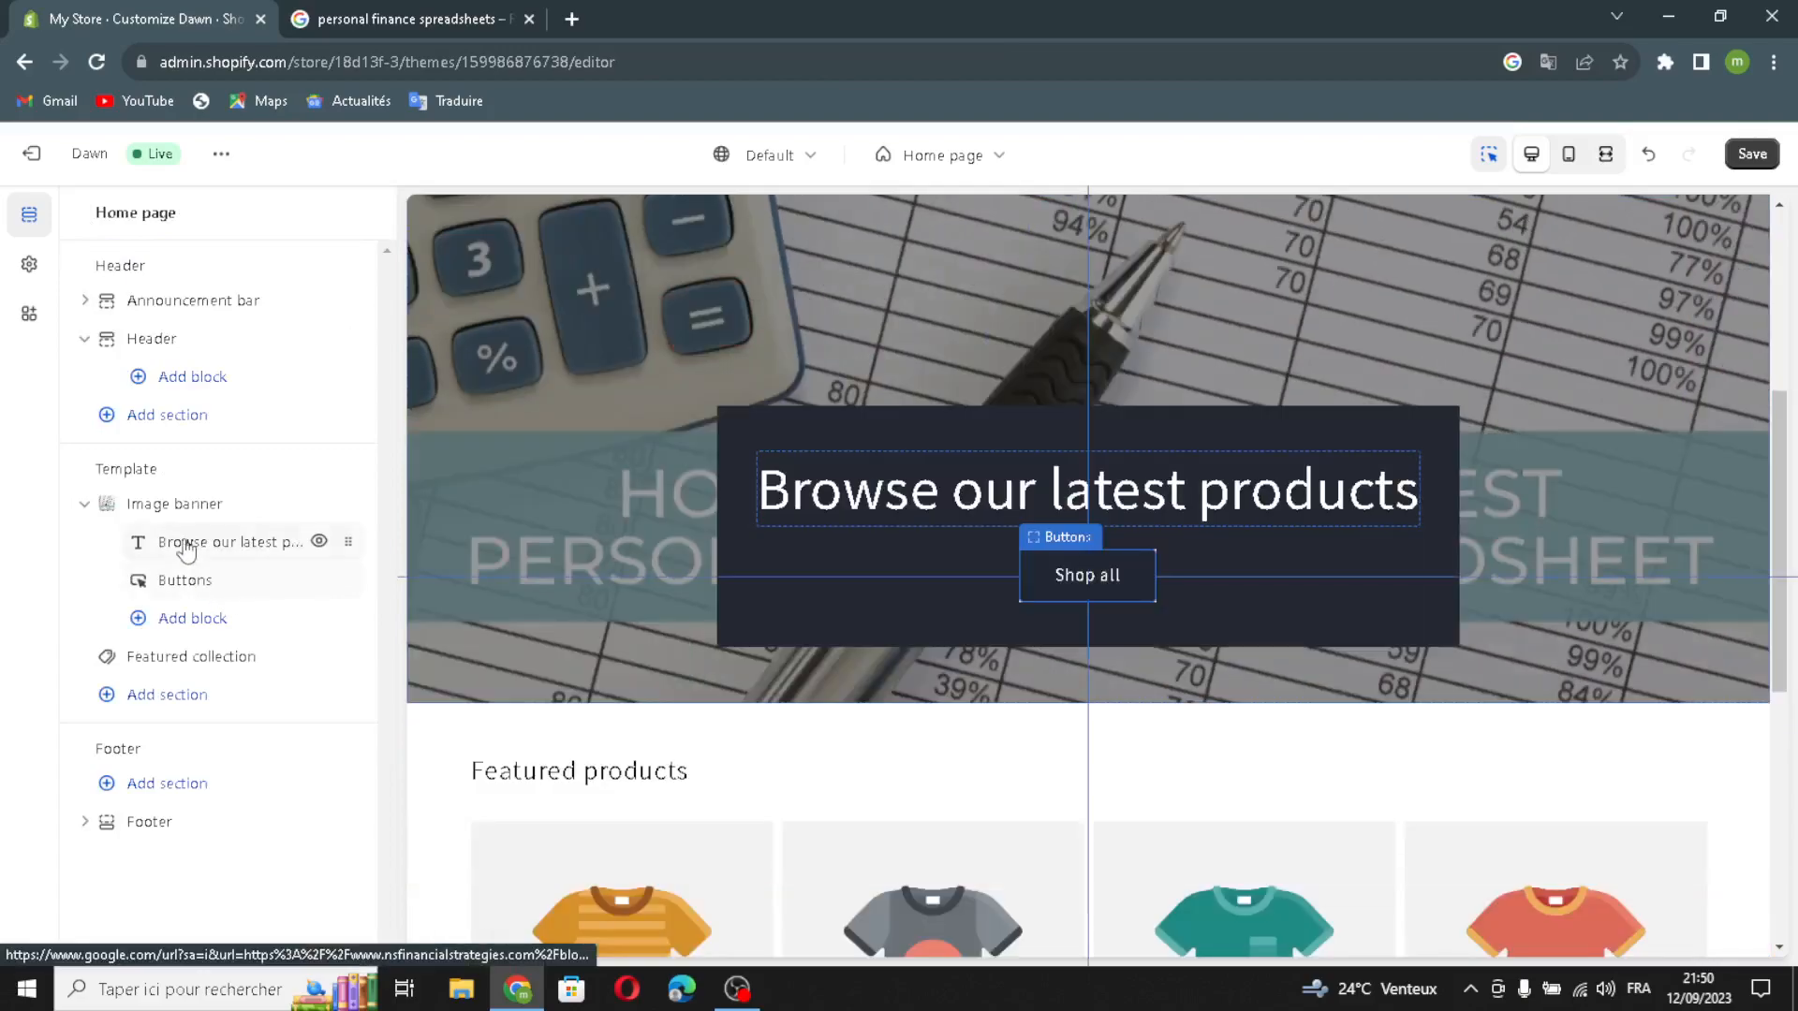
left_click(186, 545)
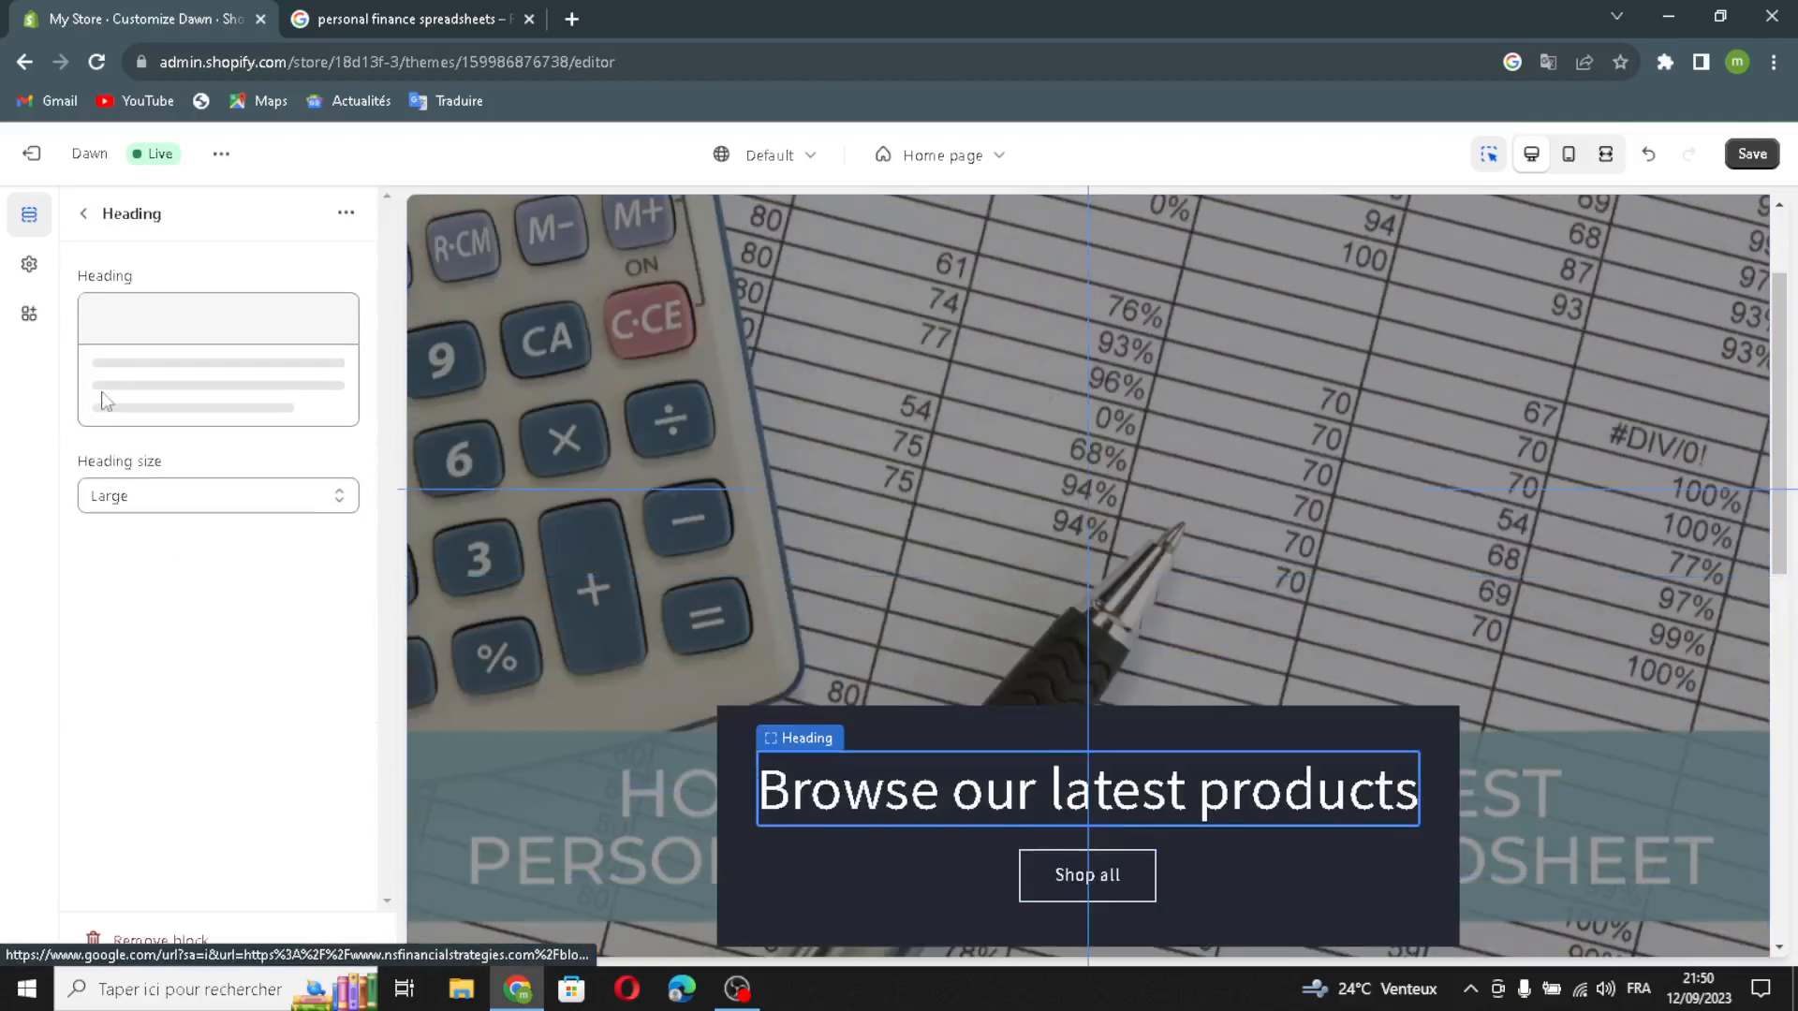
left_click(102, 316)
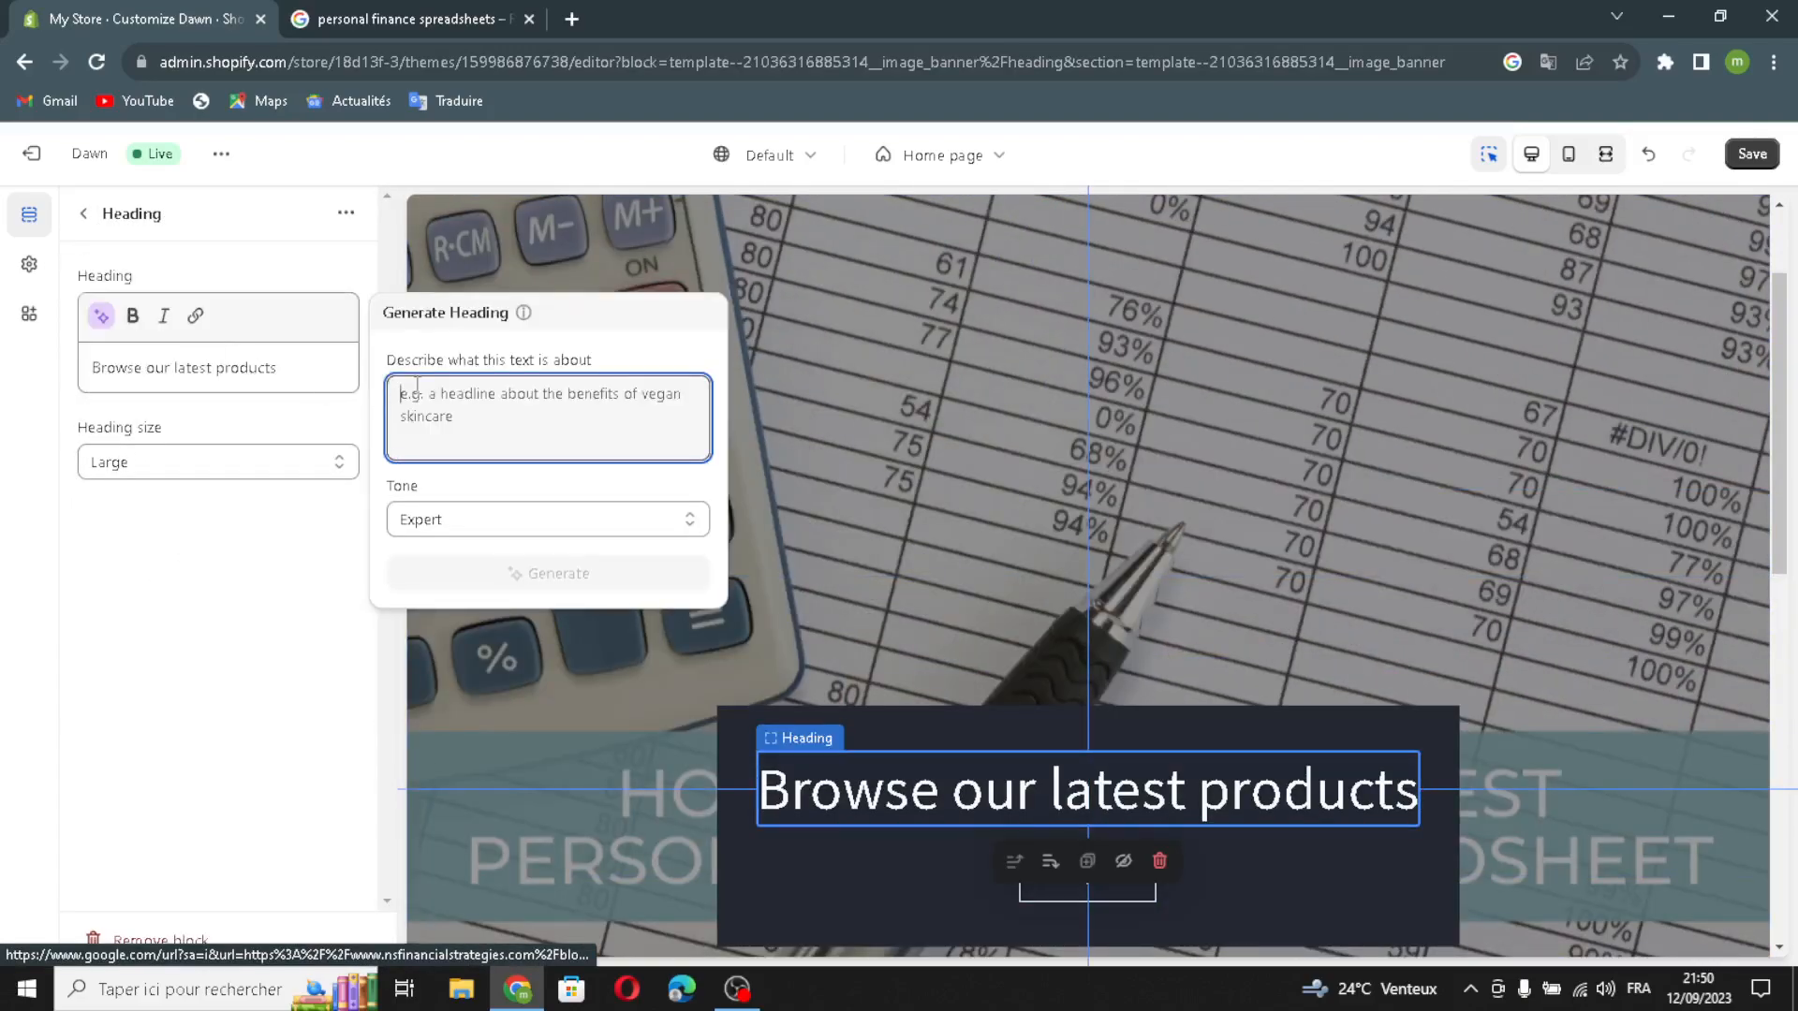
type("personal finan")
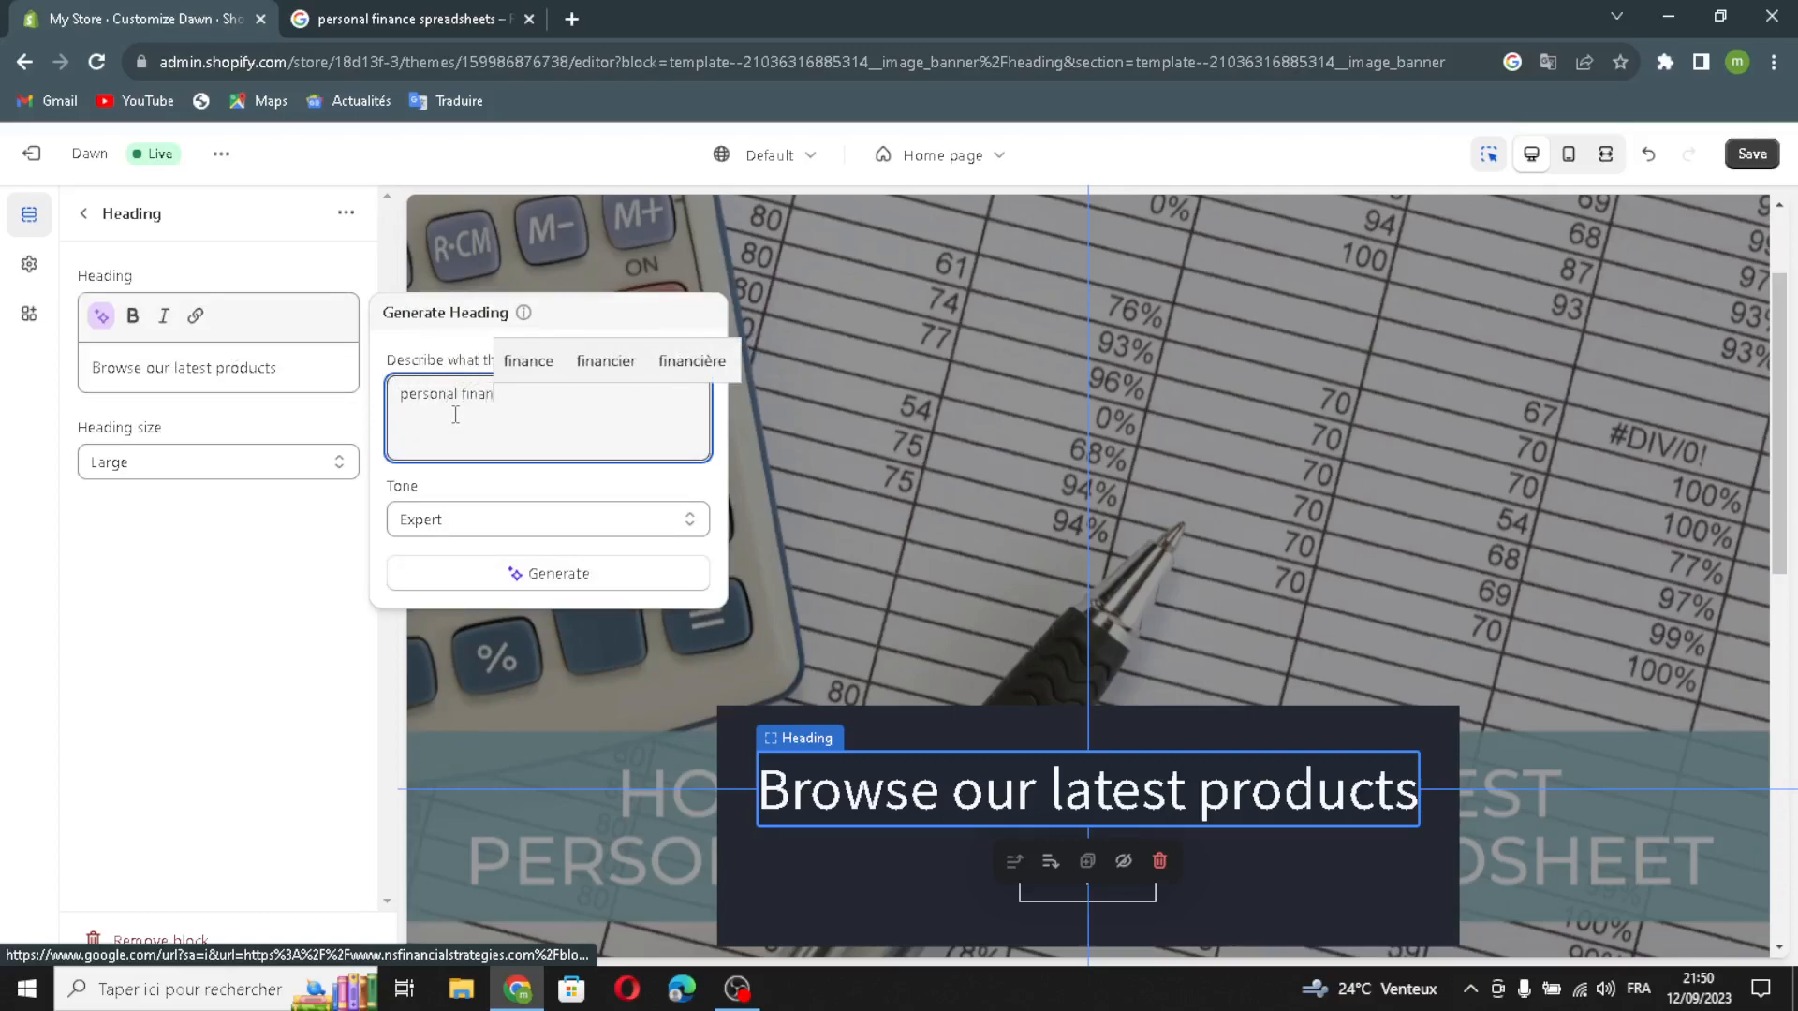
type("ce ")
type("a")
type("wo")
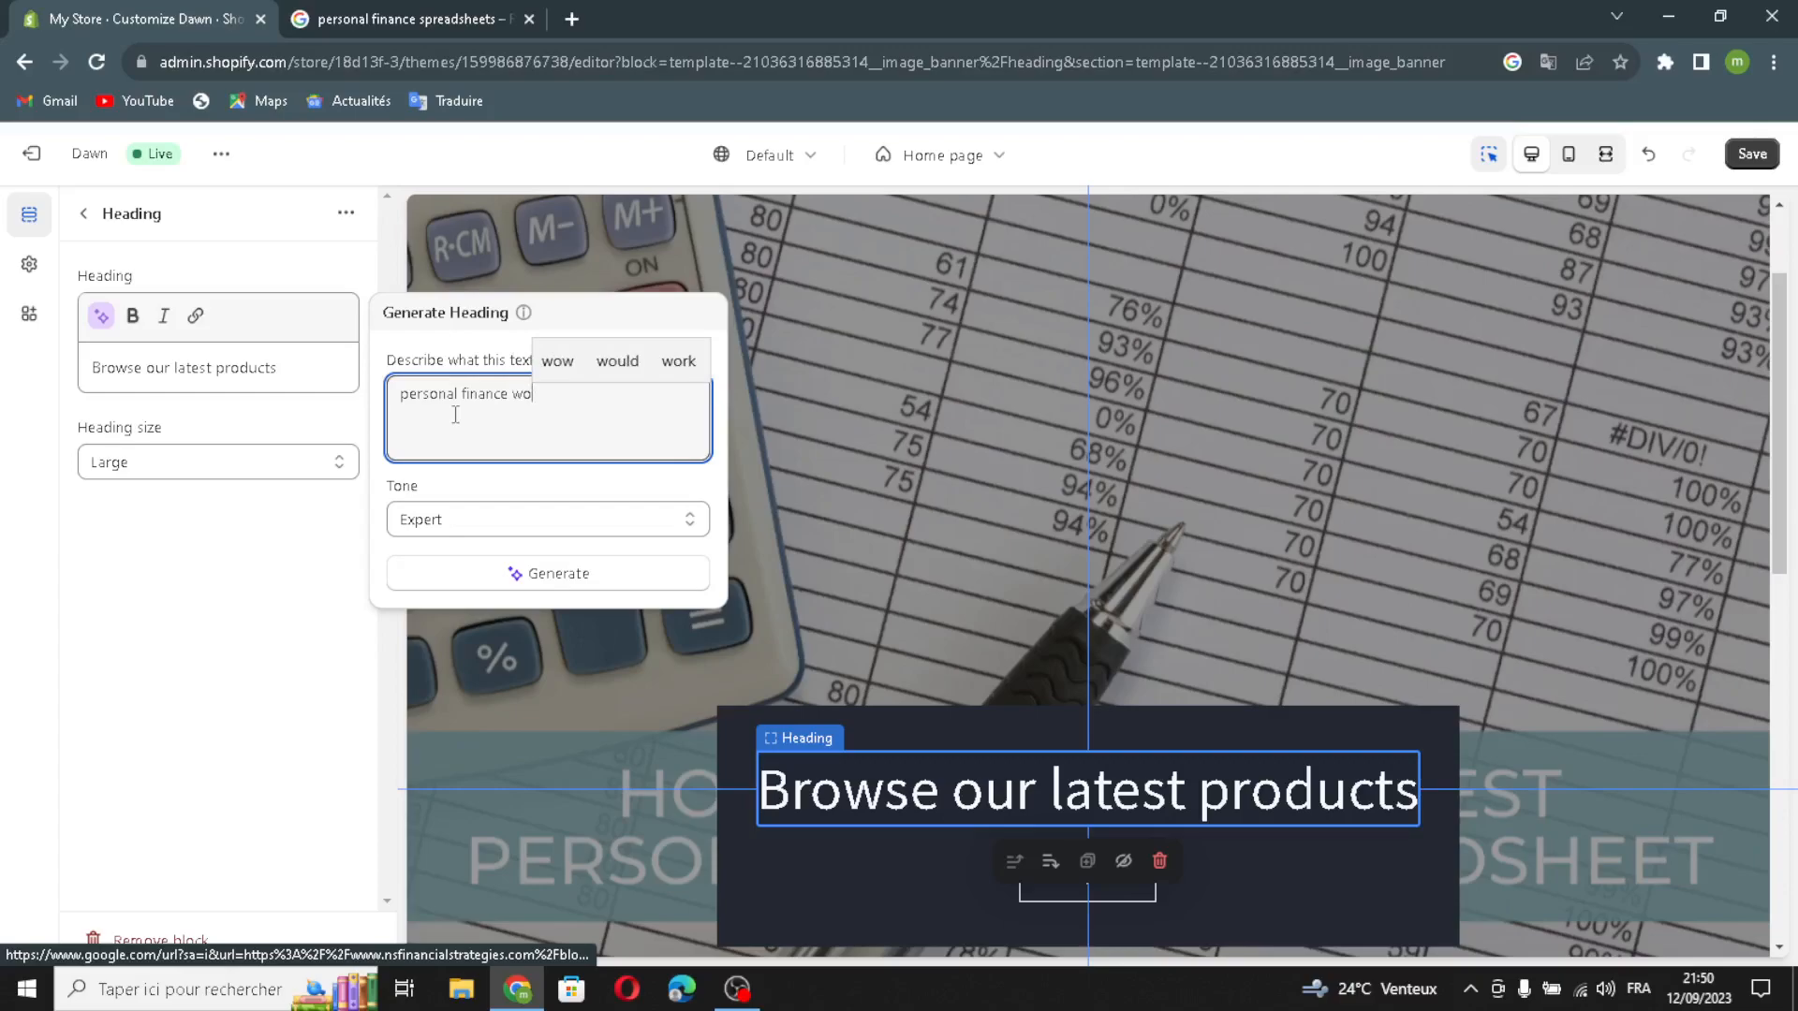
key("BackSpace")
key("BackSpace")
type("s")
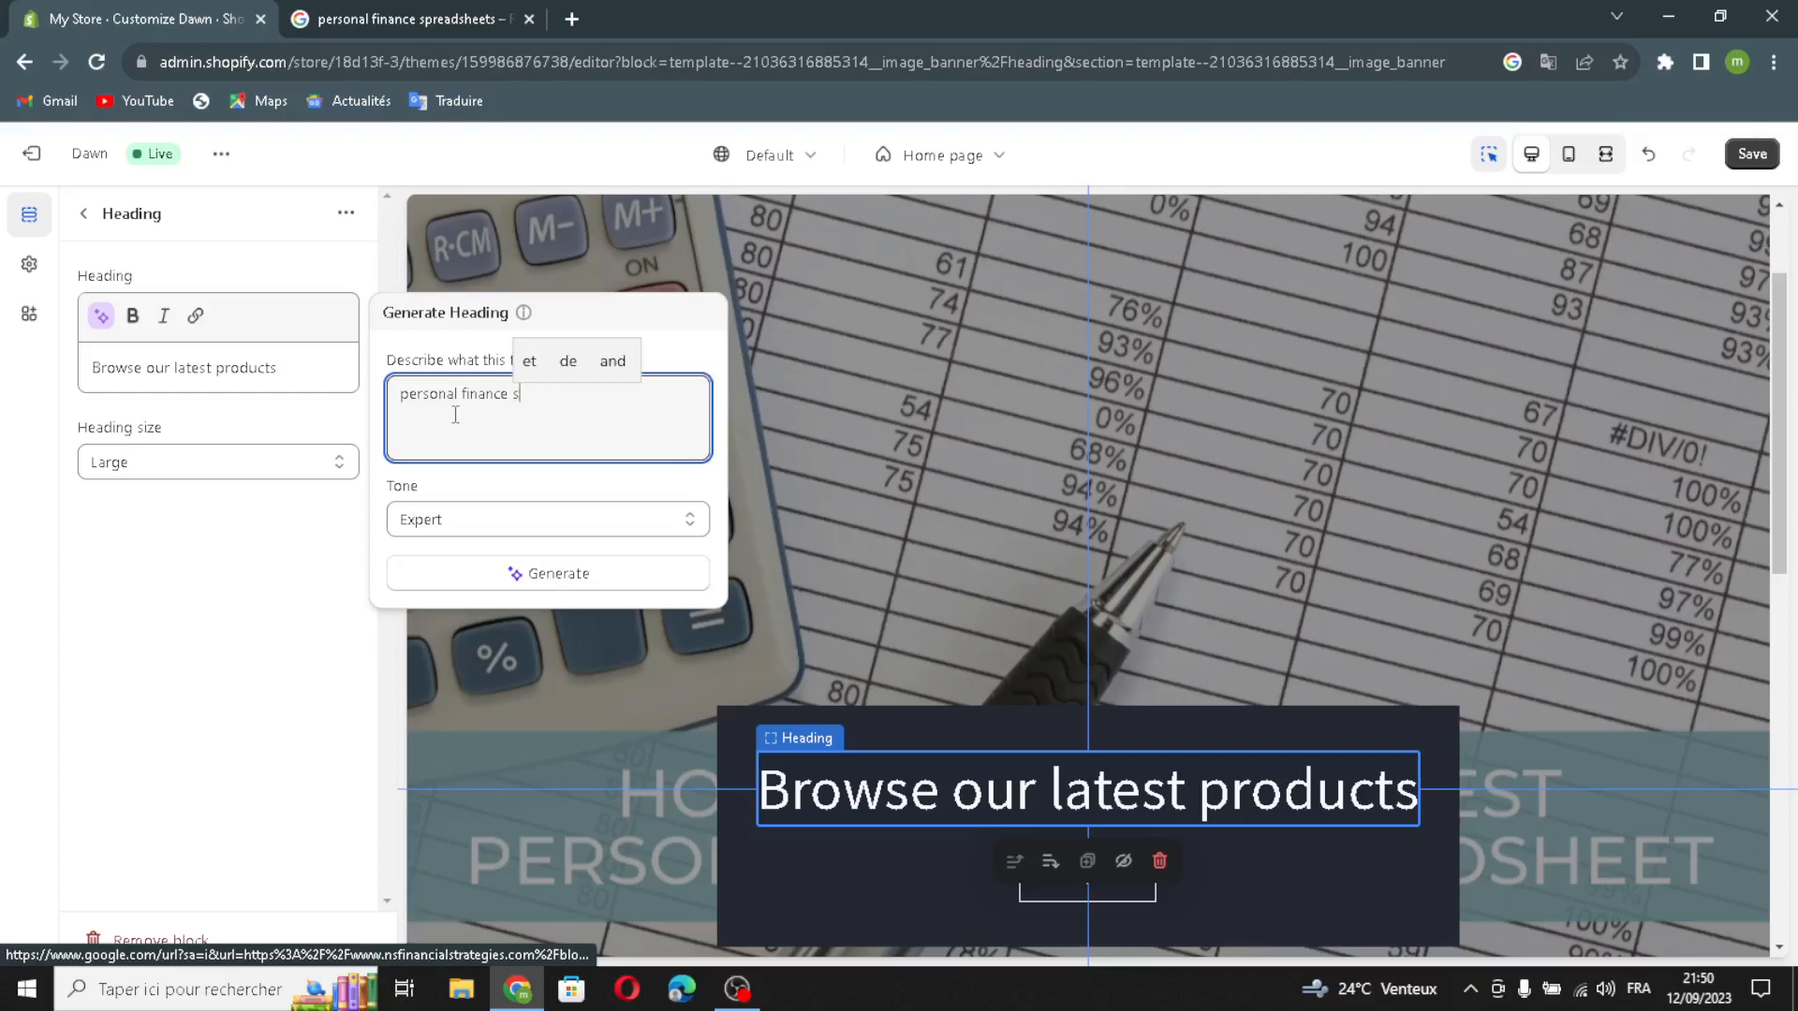
type("preadshets")
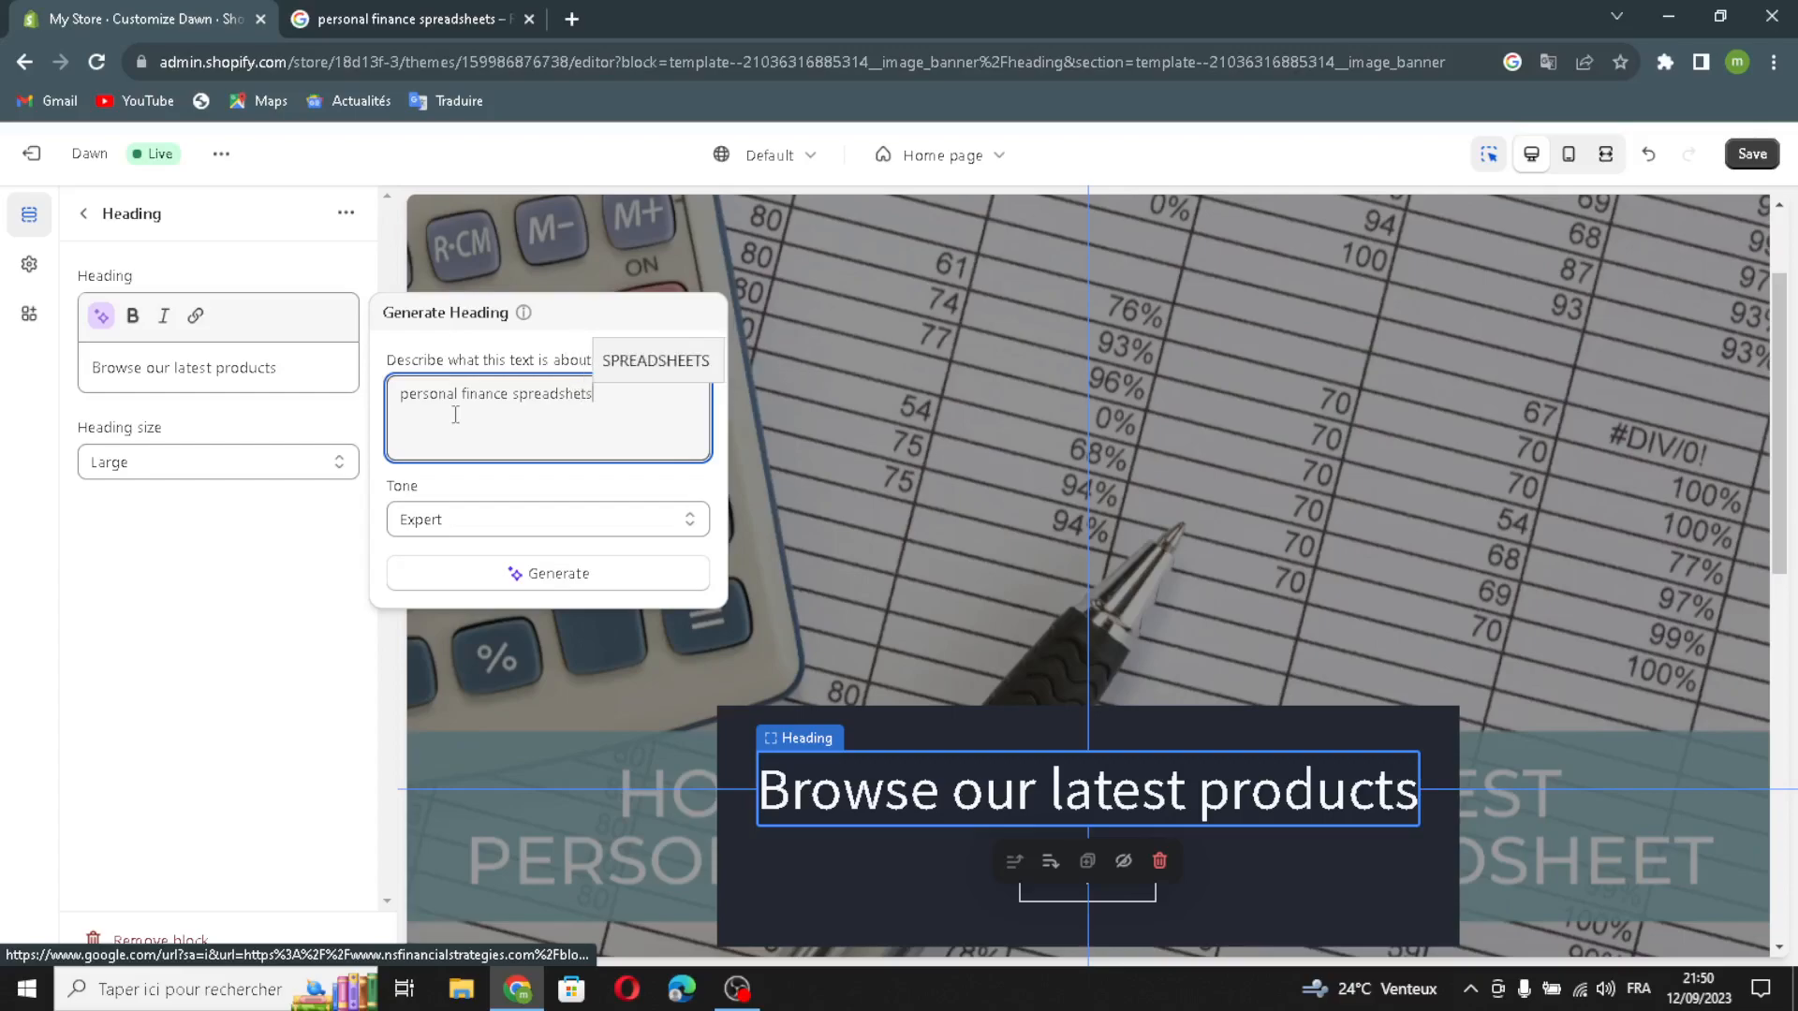
key("BackSpace")
key("BackSpace")
type("ets")
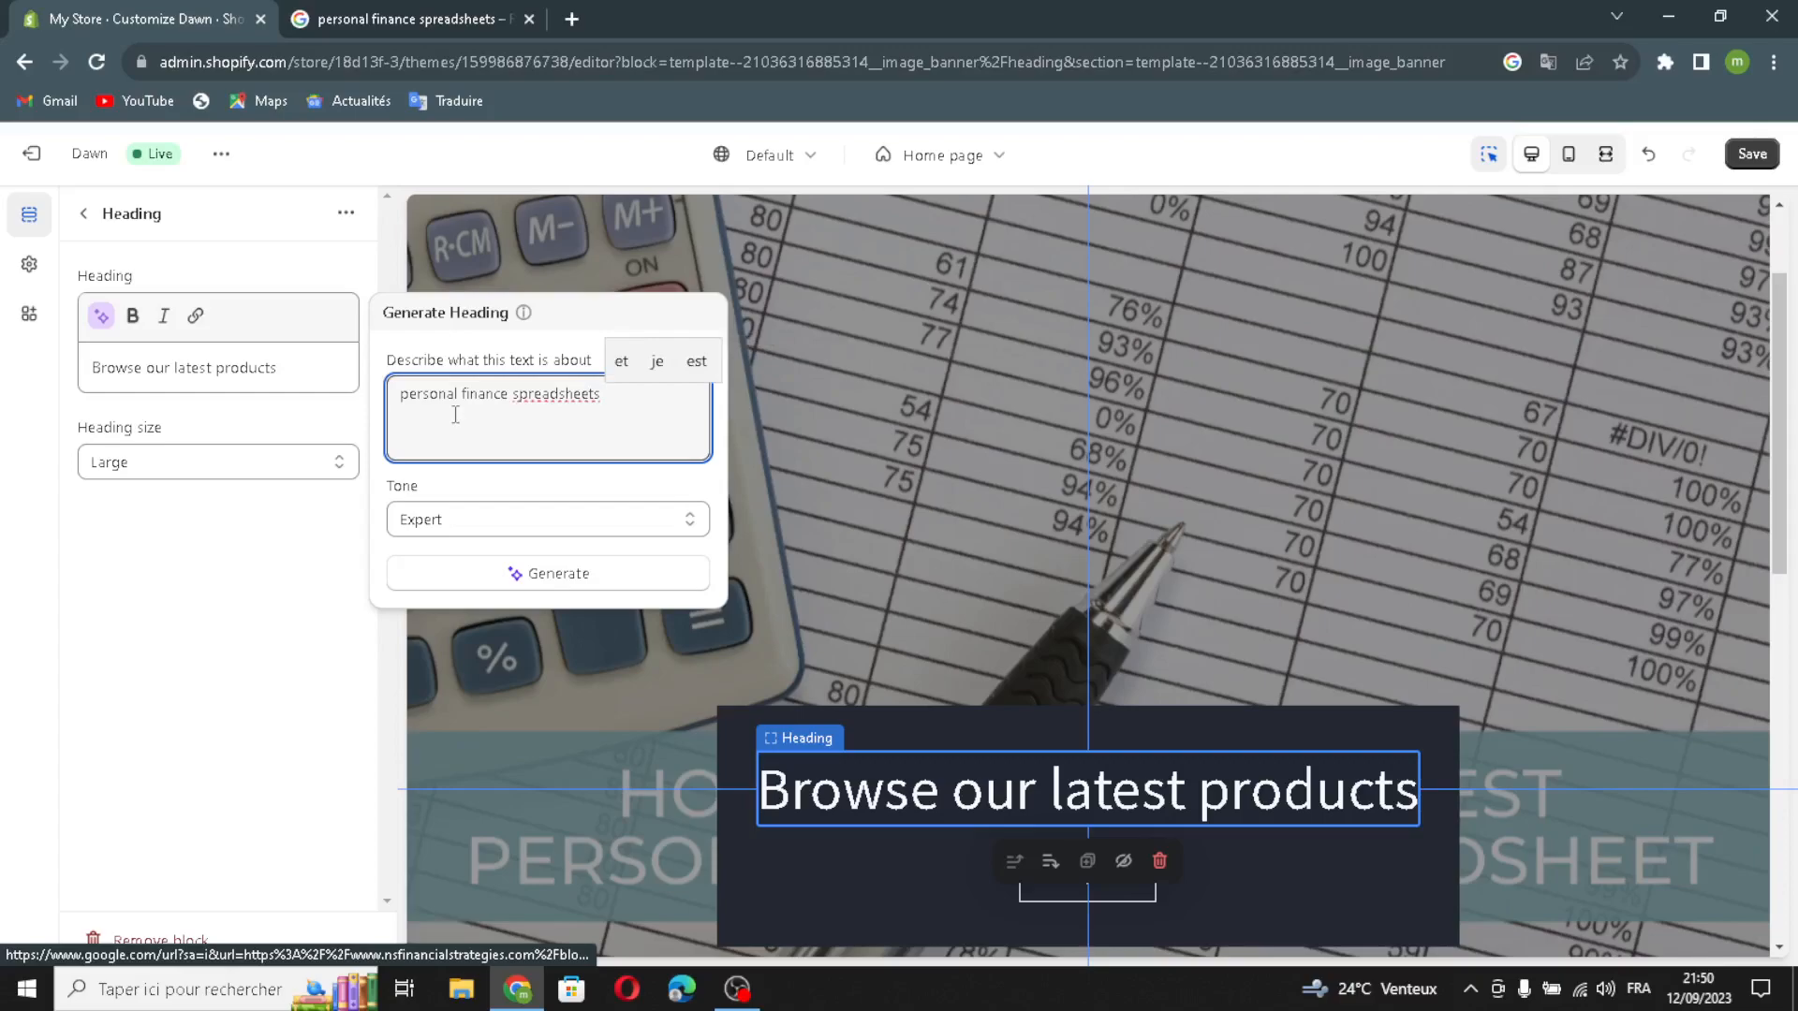
Step: Generate suggestions, use "Take Control of Your Finances with Personal Finance Spreadsheets." as the banner heading, and set the heading size to Medium
left_click(564, 575)
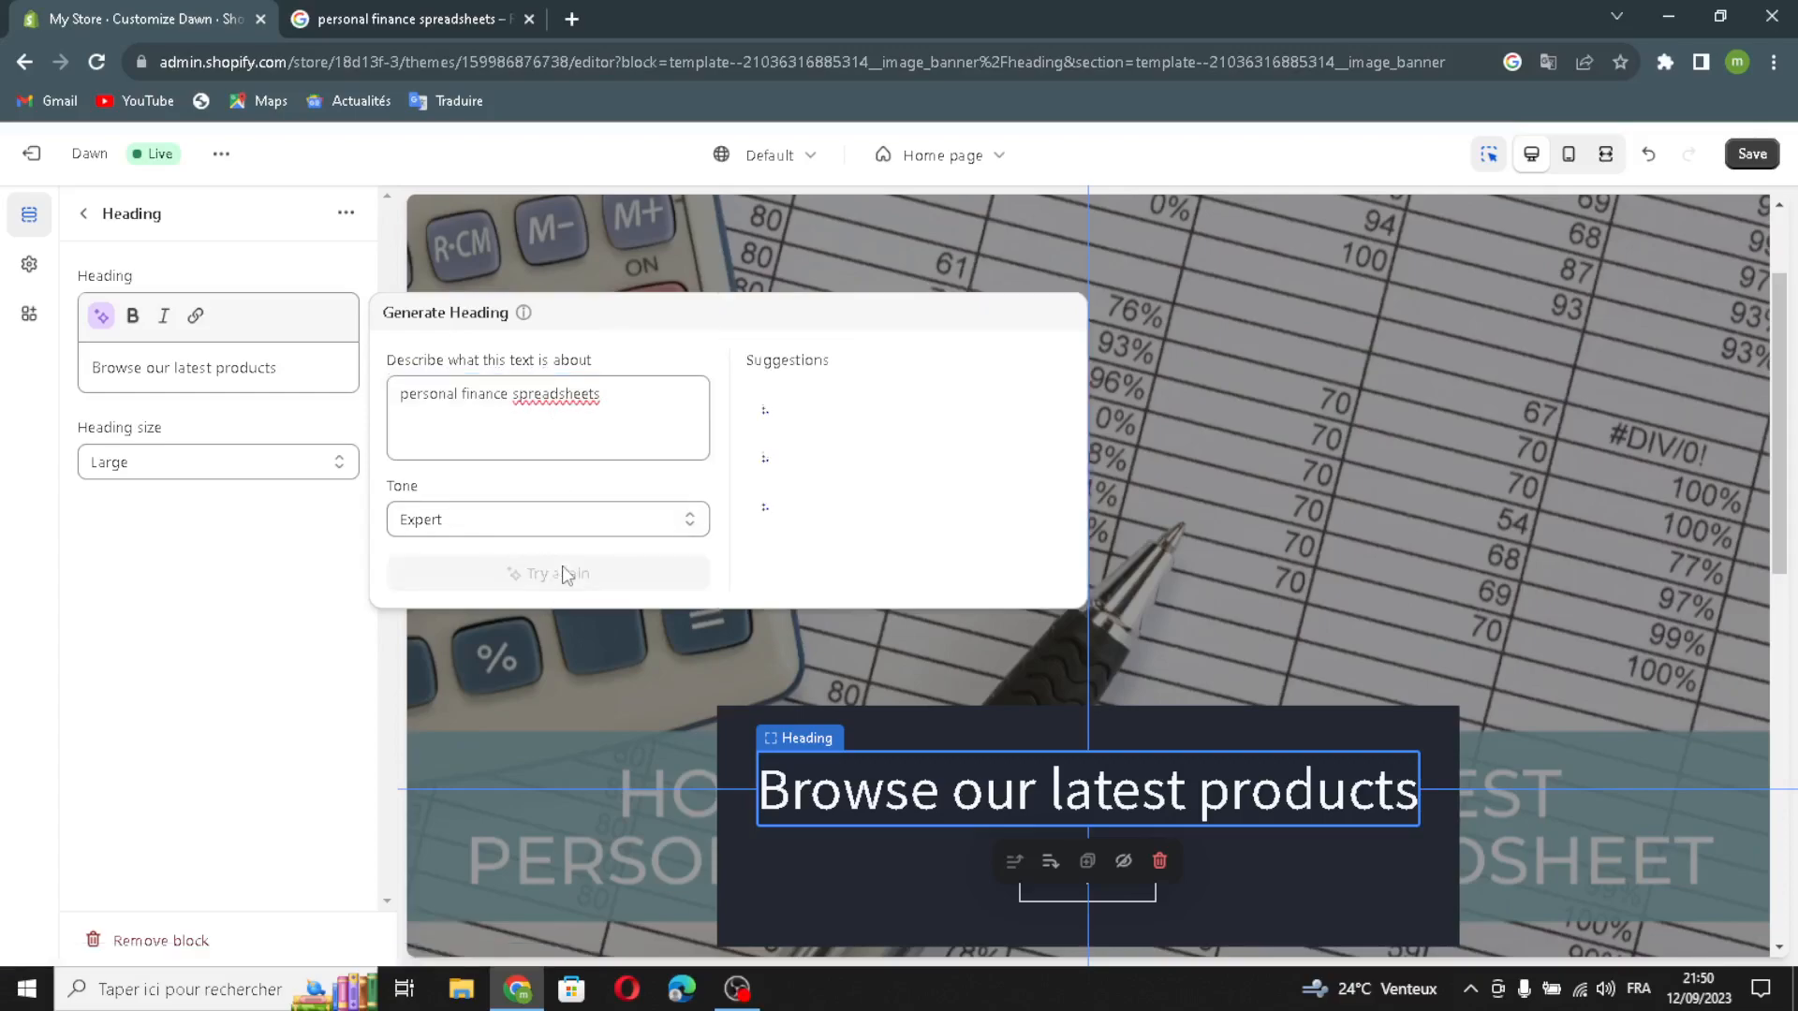
left_click(787, 413)
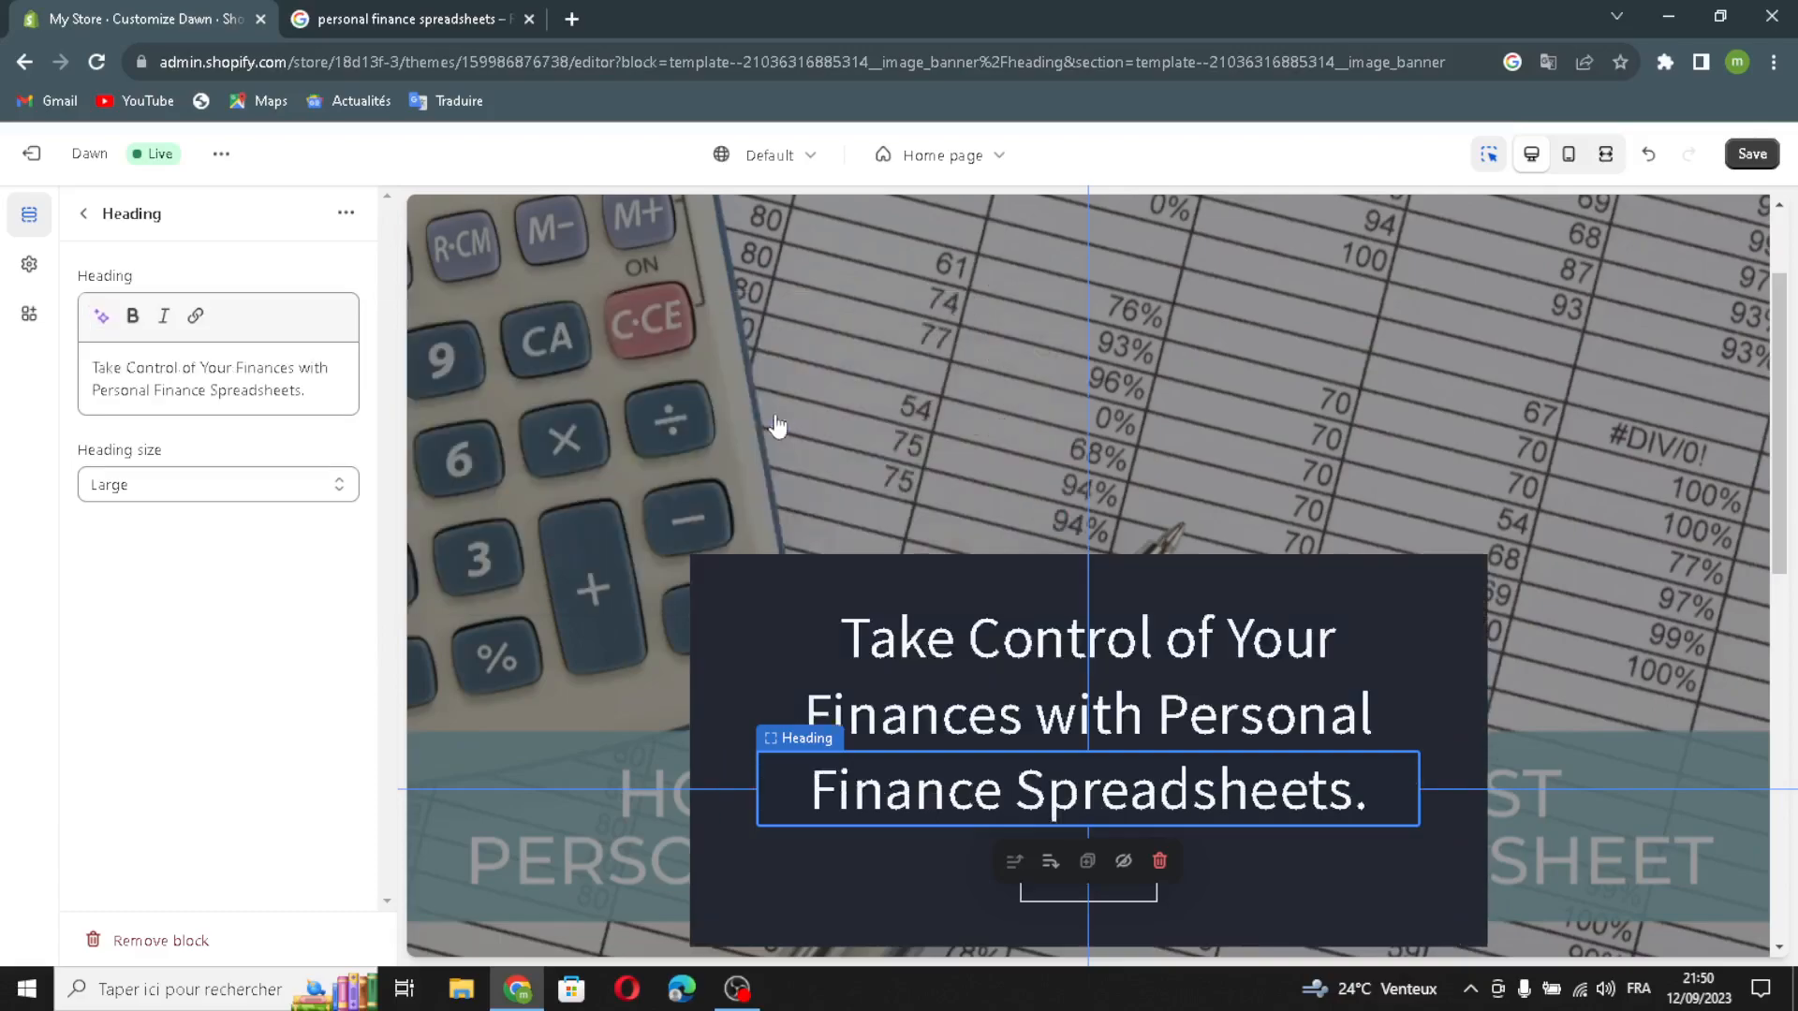
left_click(234, 490)
left_click(52, 516)
key("Up")
left_click(83, 213)
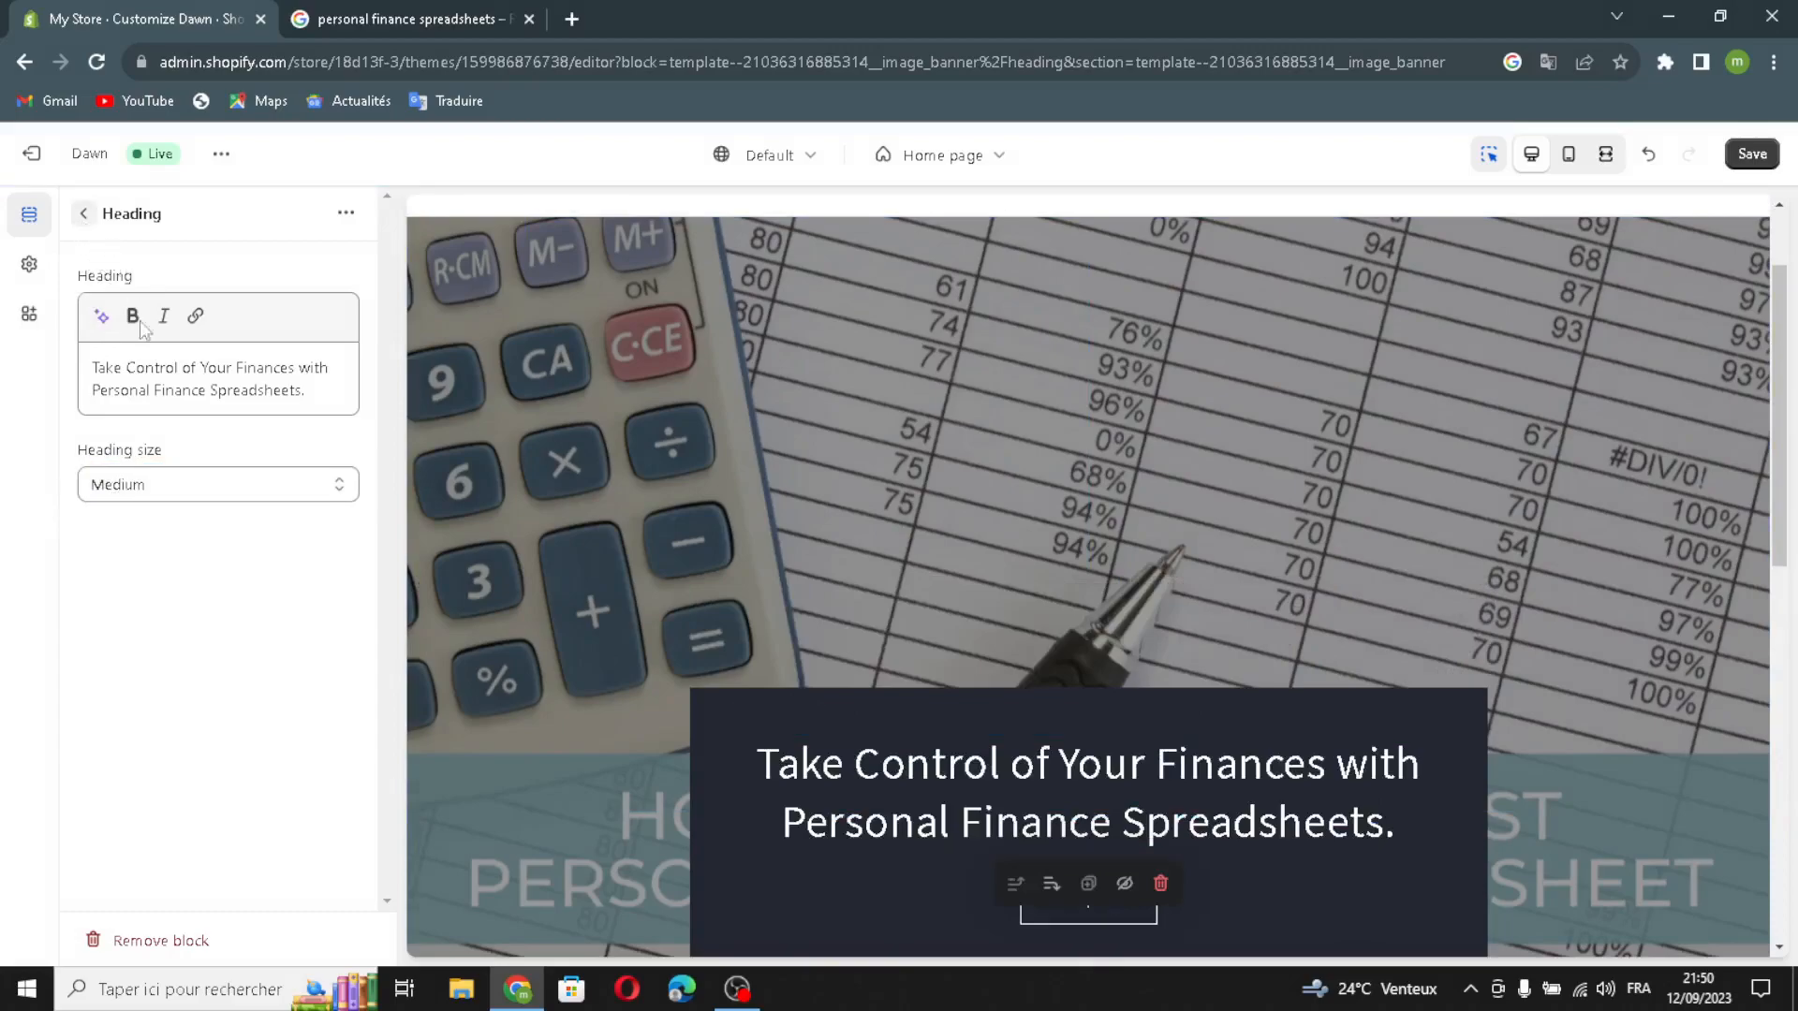
Step: Try the outline style for the second button in the banner's Buttons block, and switch it back off
left_click(183, 579)
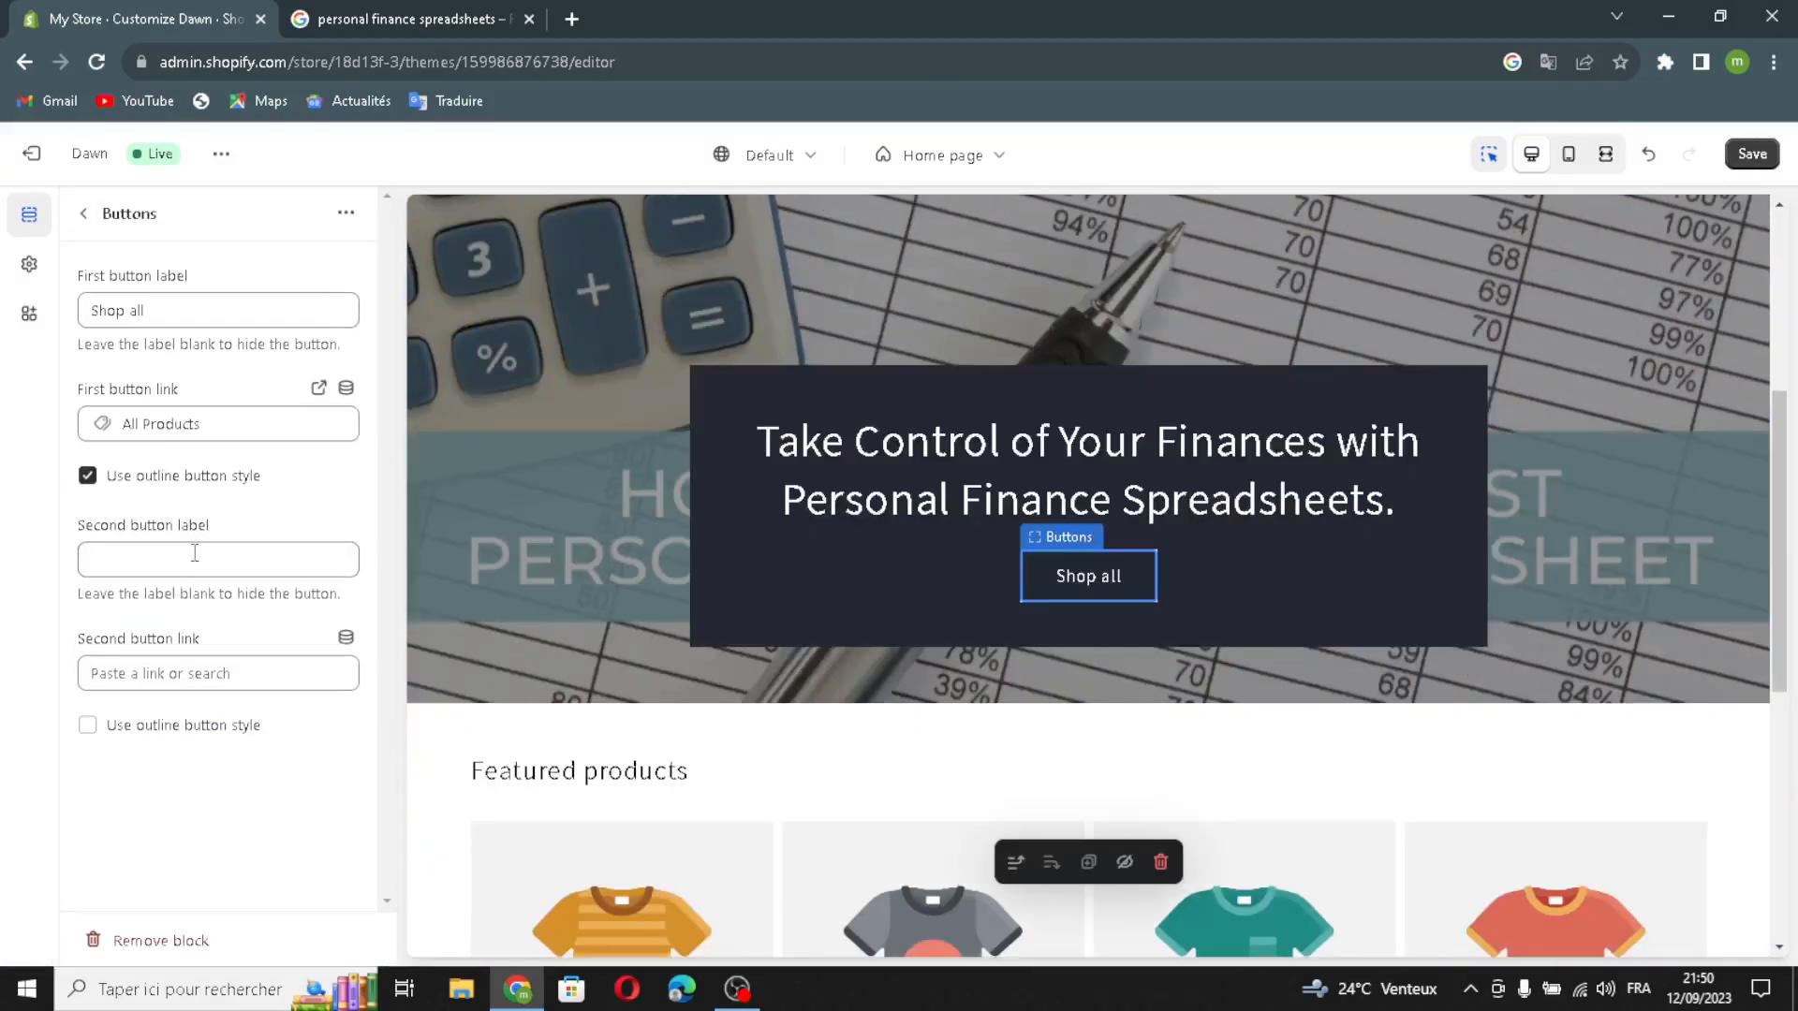
left_click(188, 306)
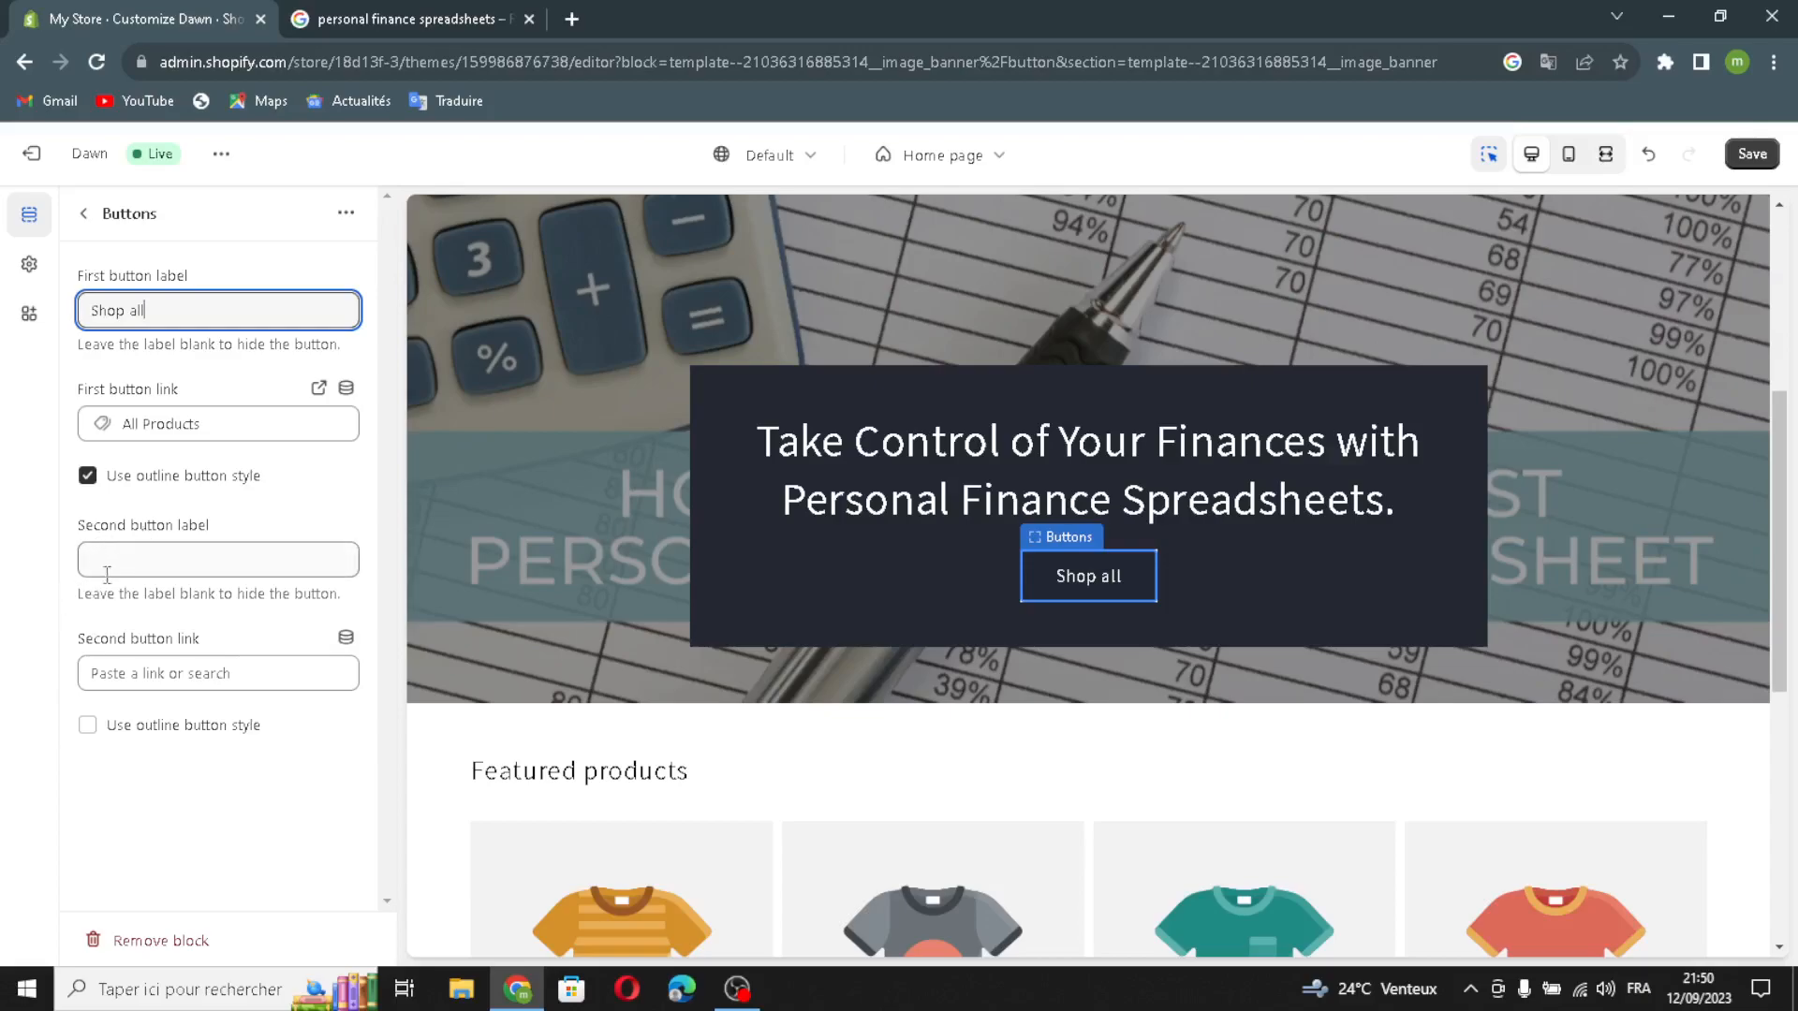
left_click(88, 727)
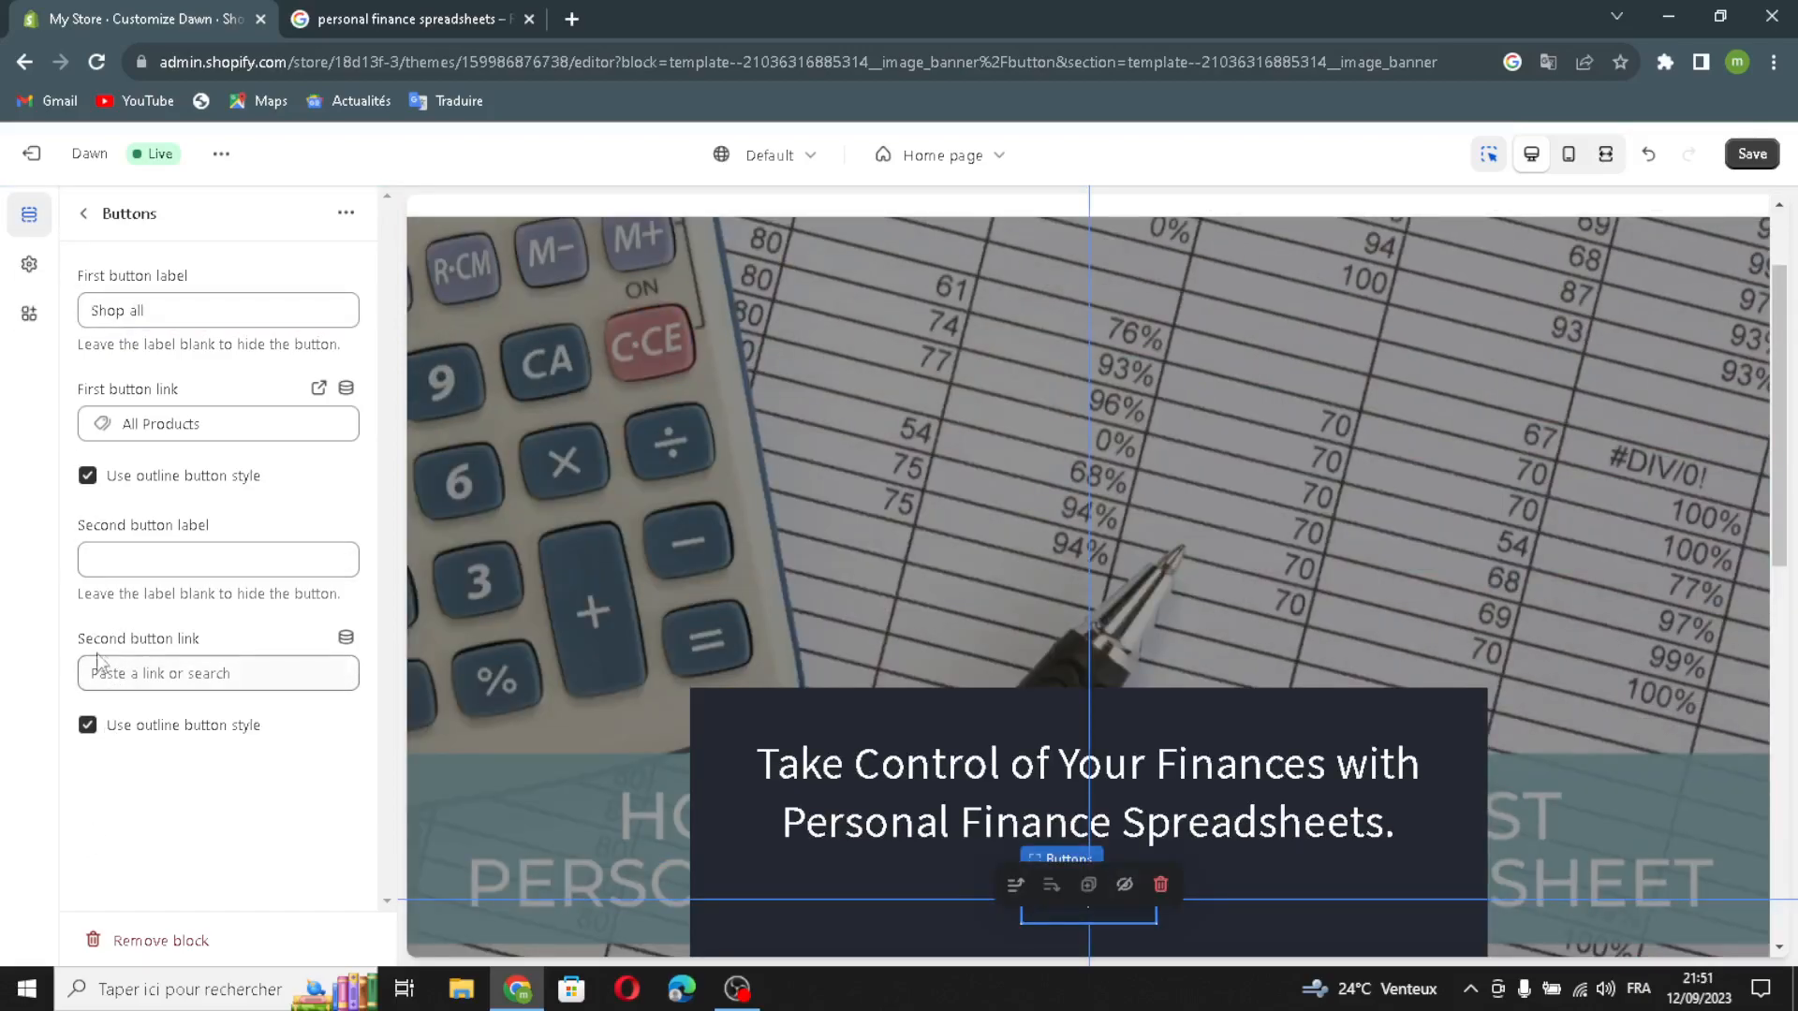
left_click(88, 725)
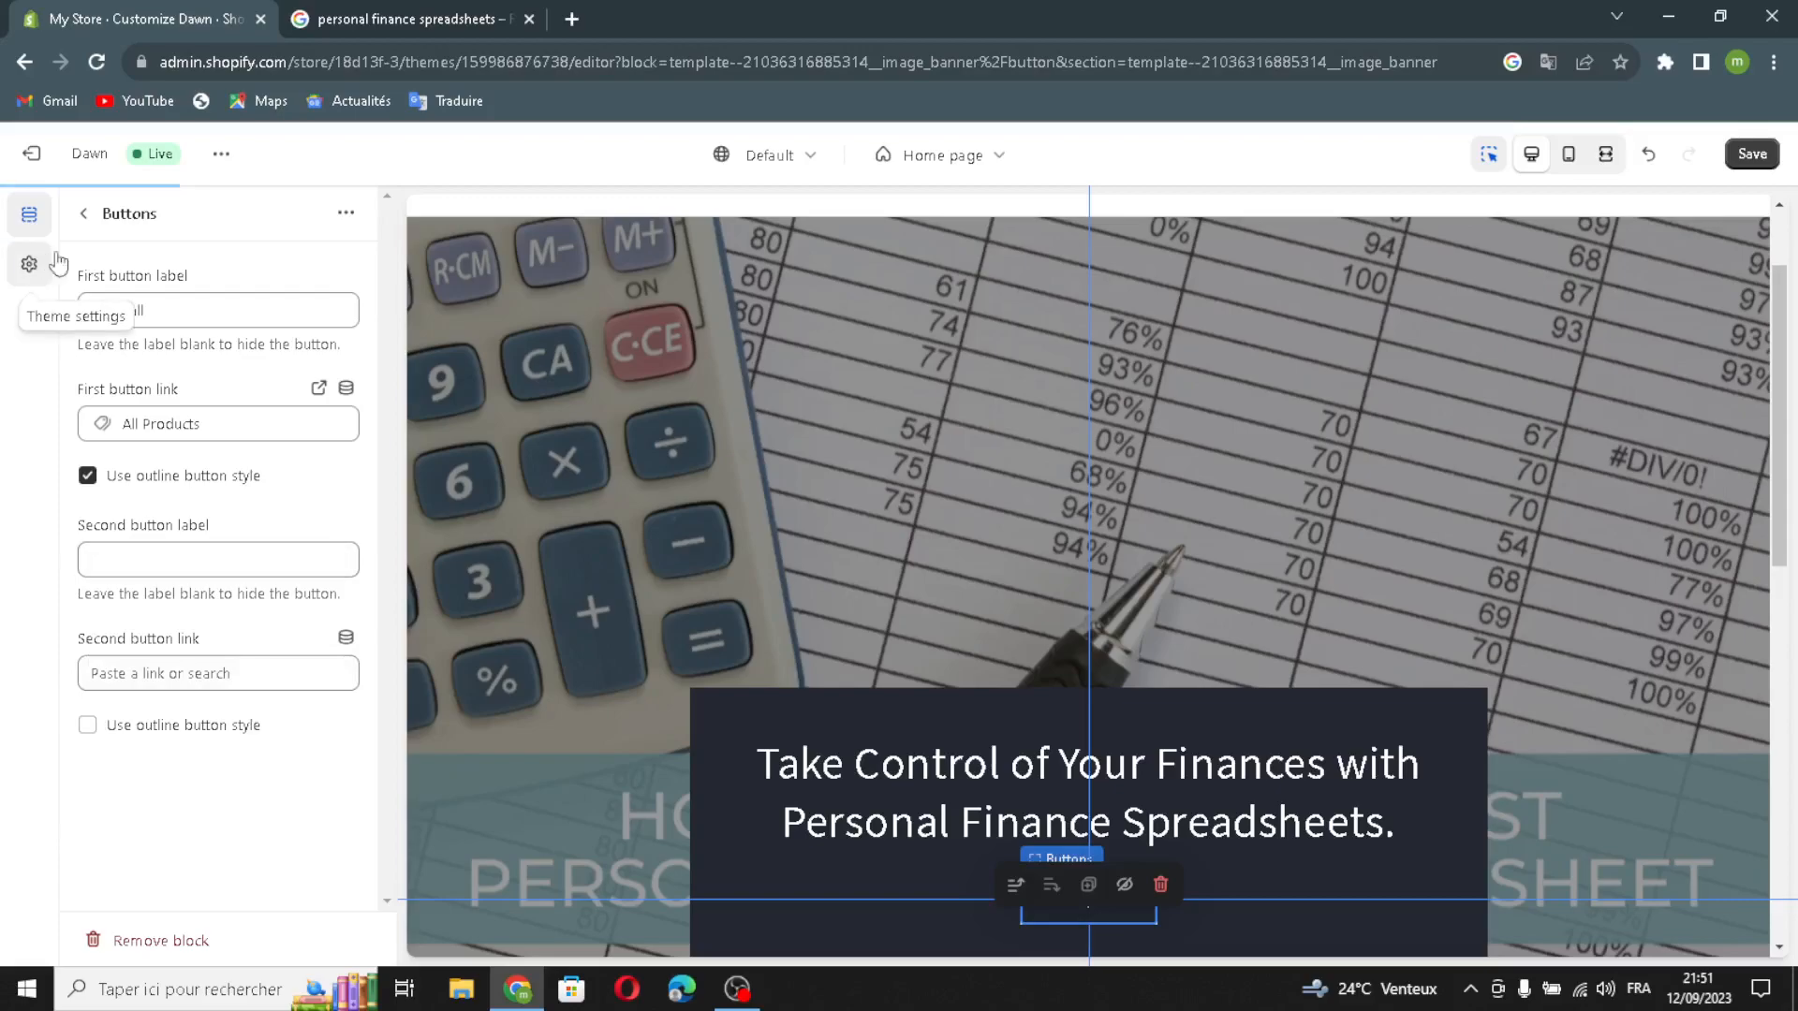
left_click(83, 213)
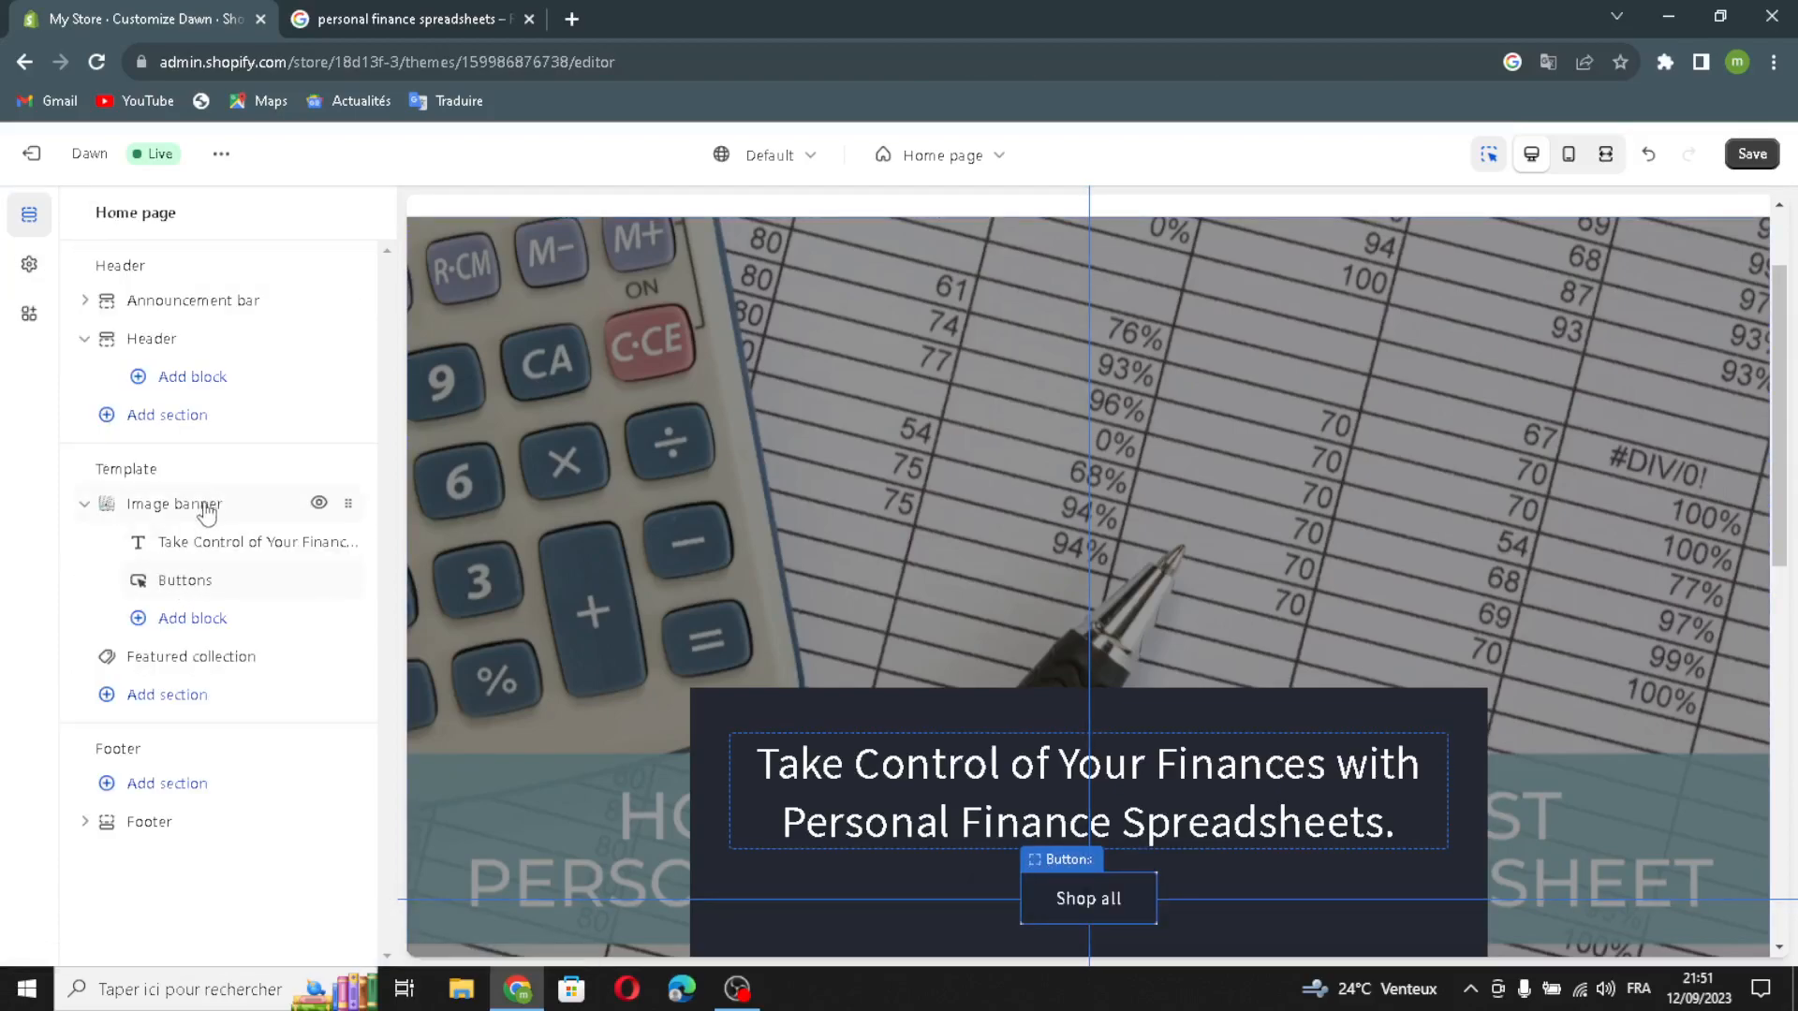
Step: Generate the featured collection heading "Master Your Finances with Personal Finance Spreadsheets." from "personal finance spreadsheets" and set its size to Medium
left_click(187, 657)
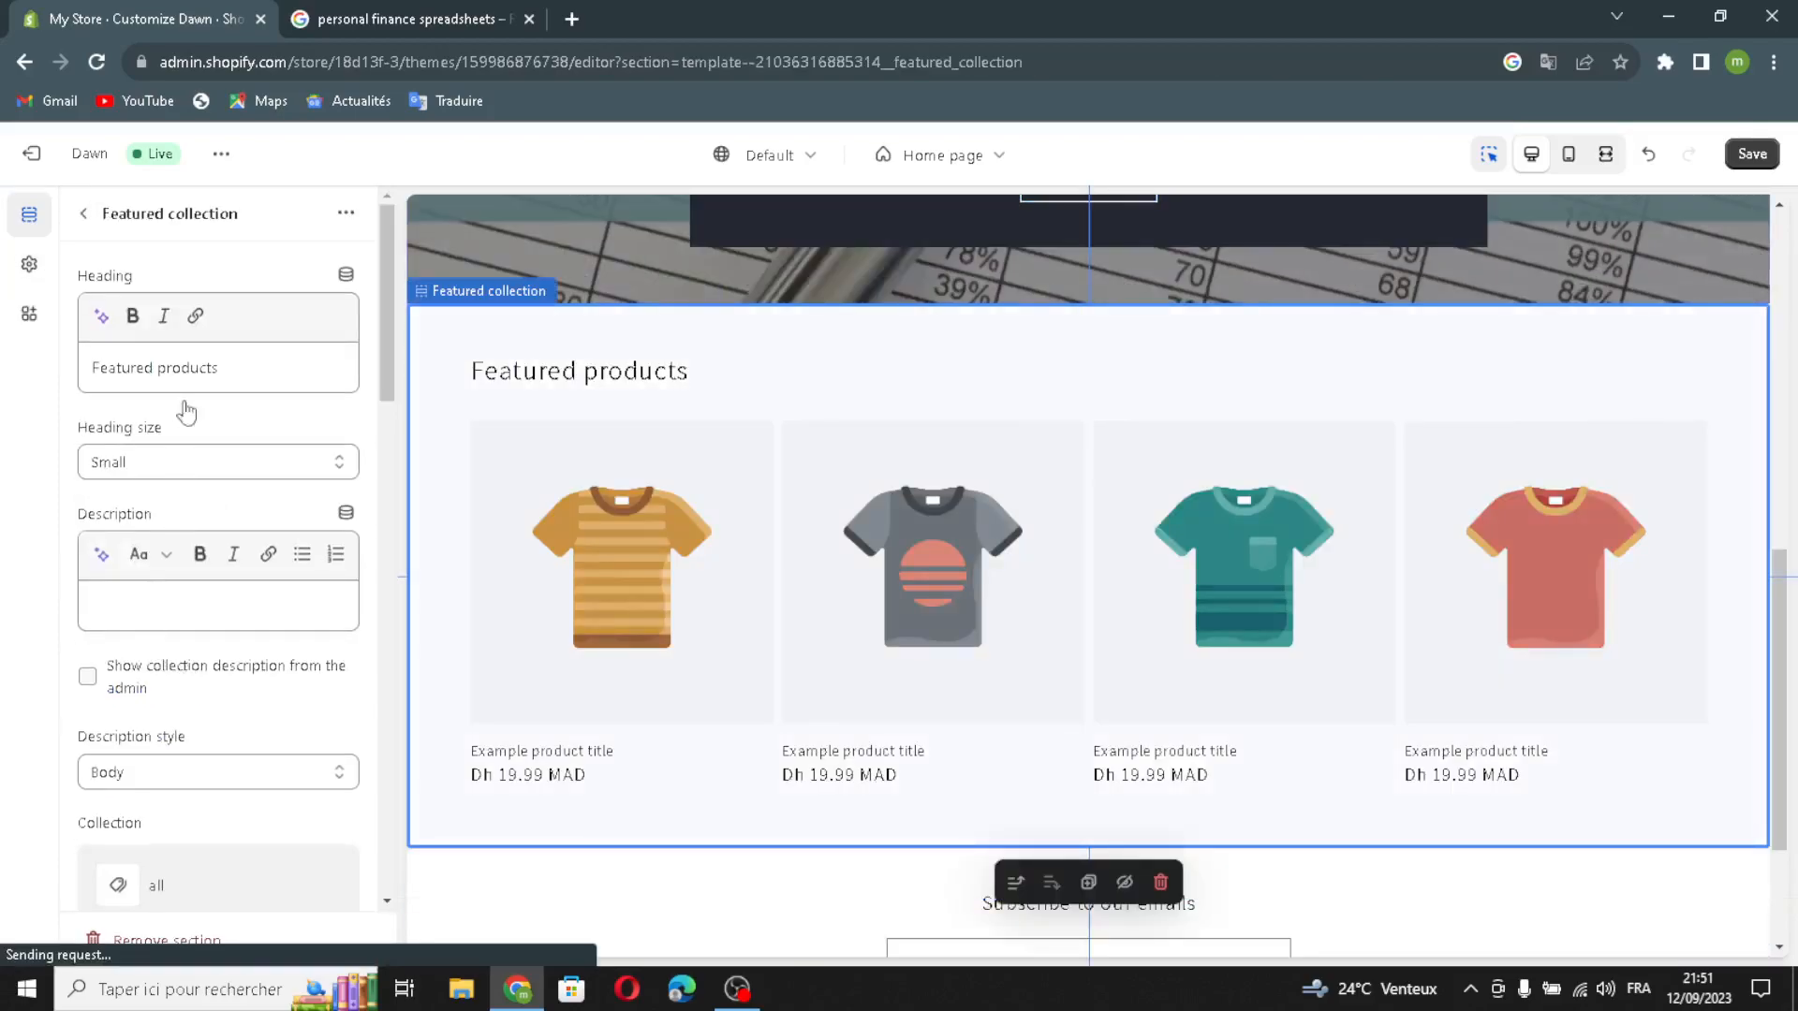
left_click(101, 315)
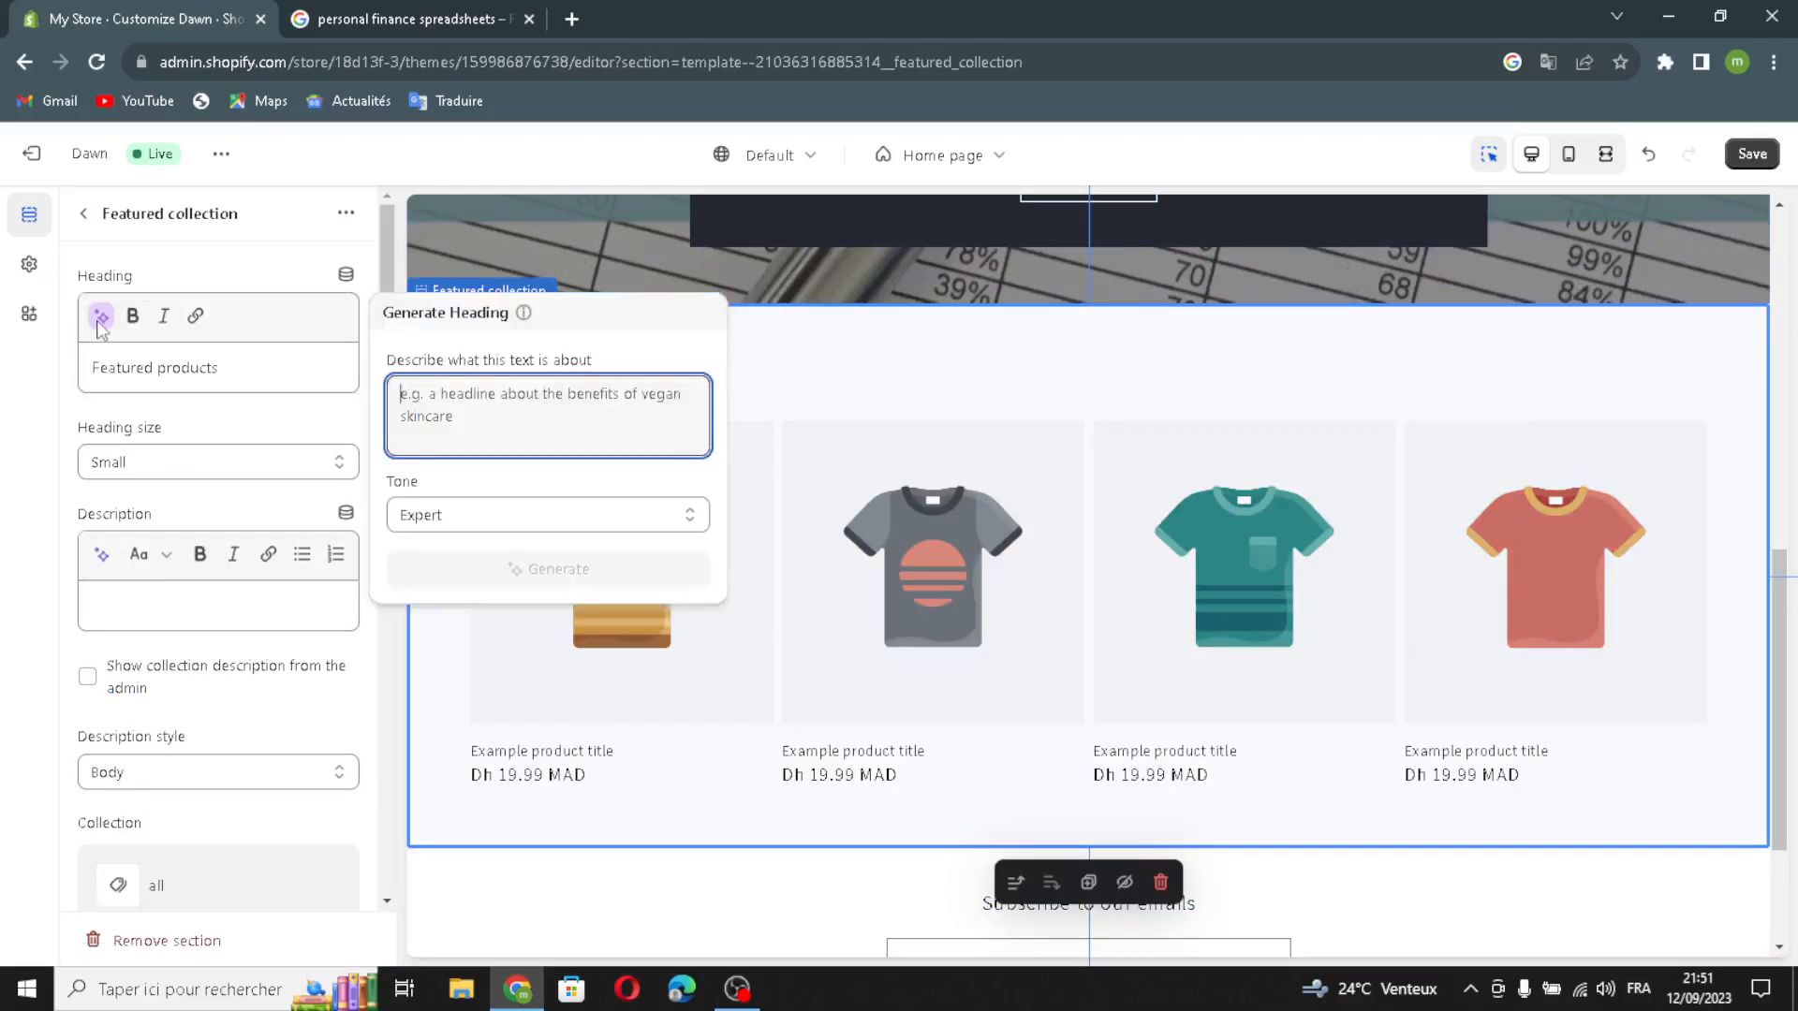
type("p")
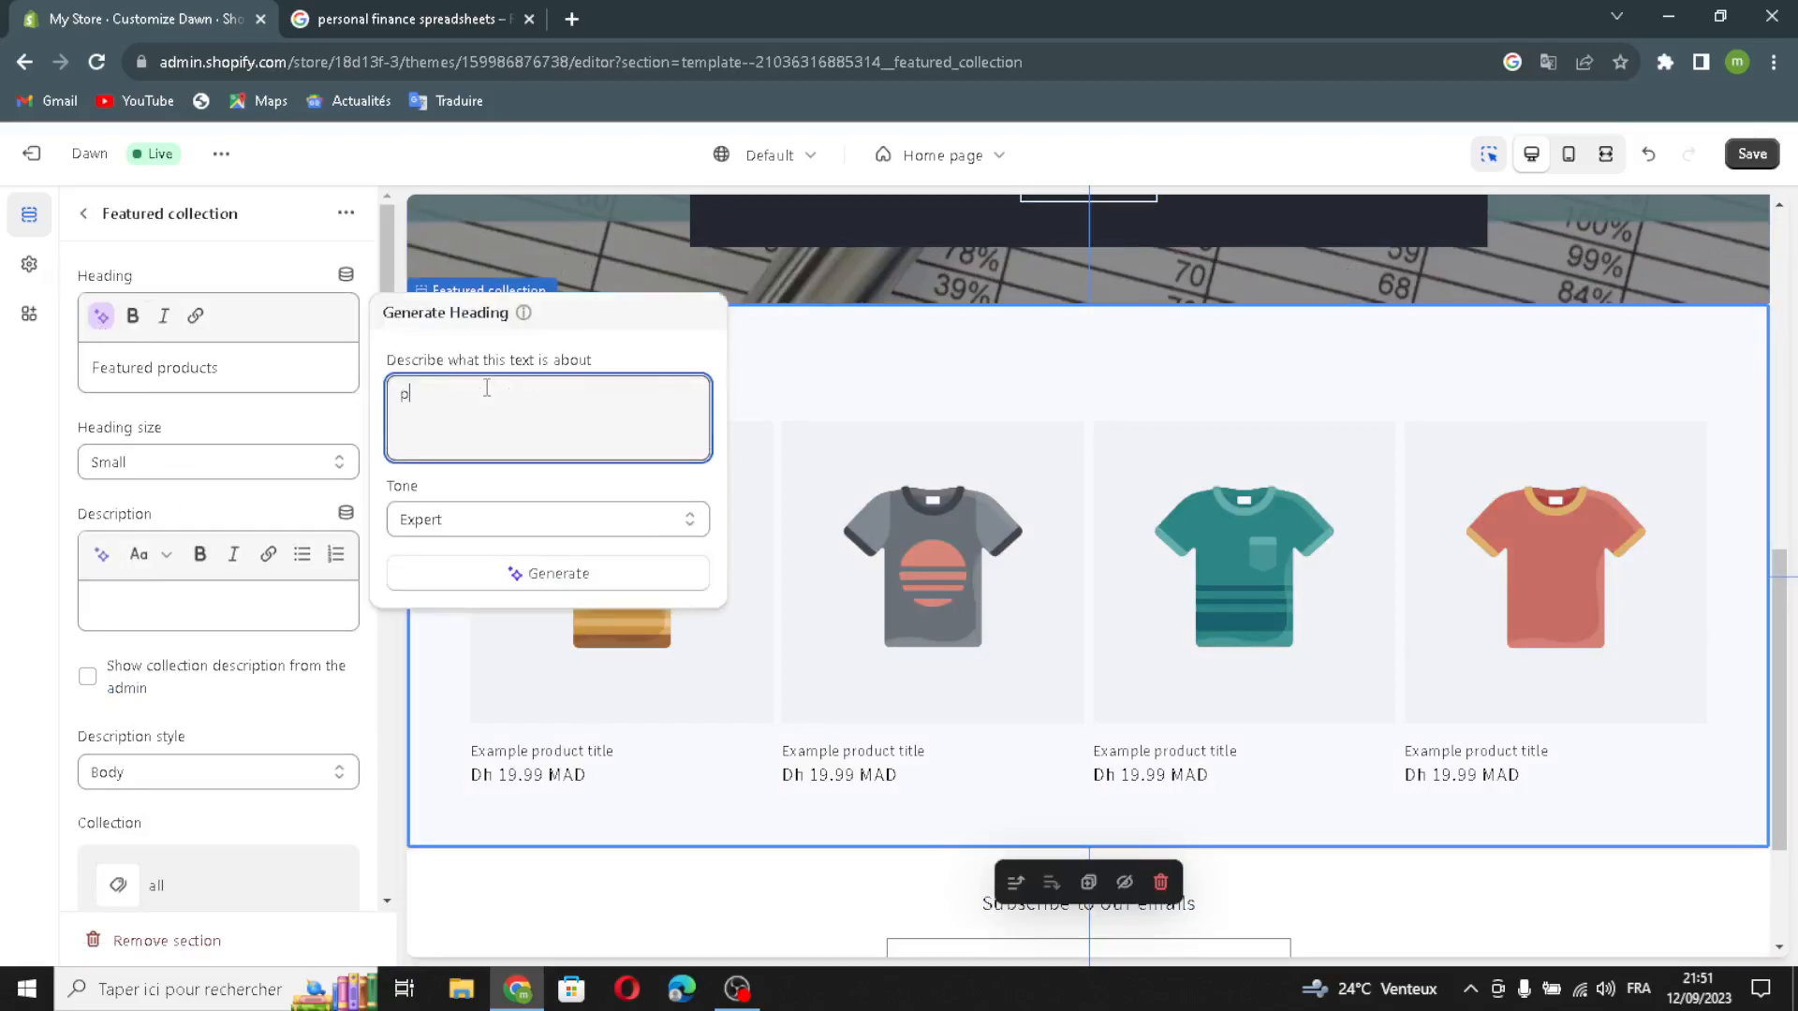
type("ersonal fi")
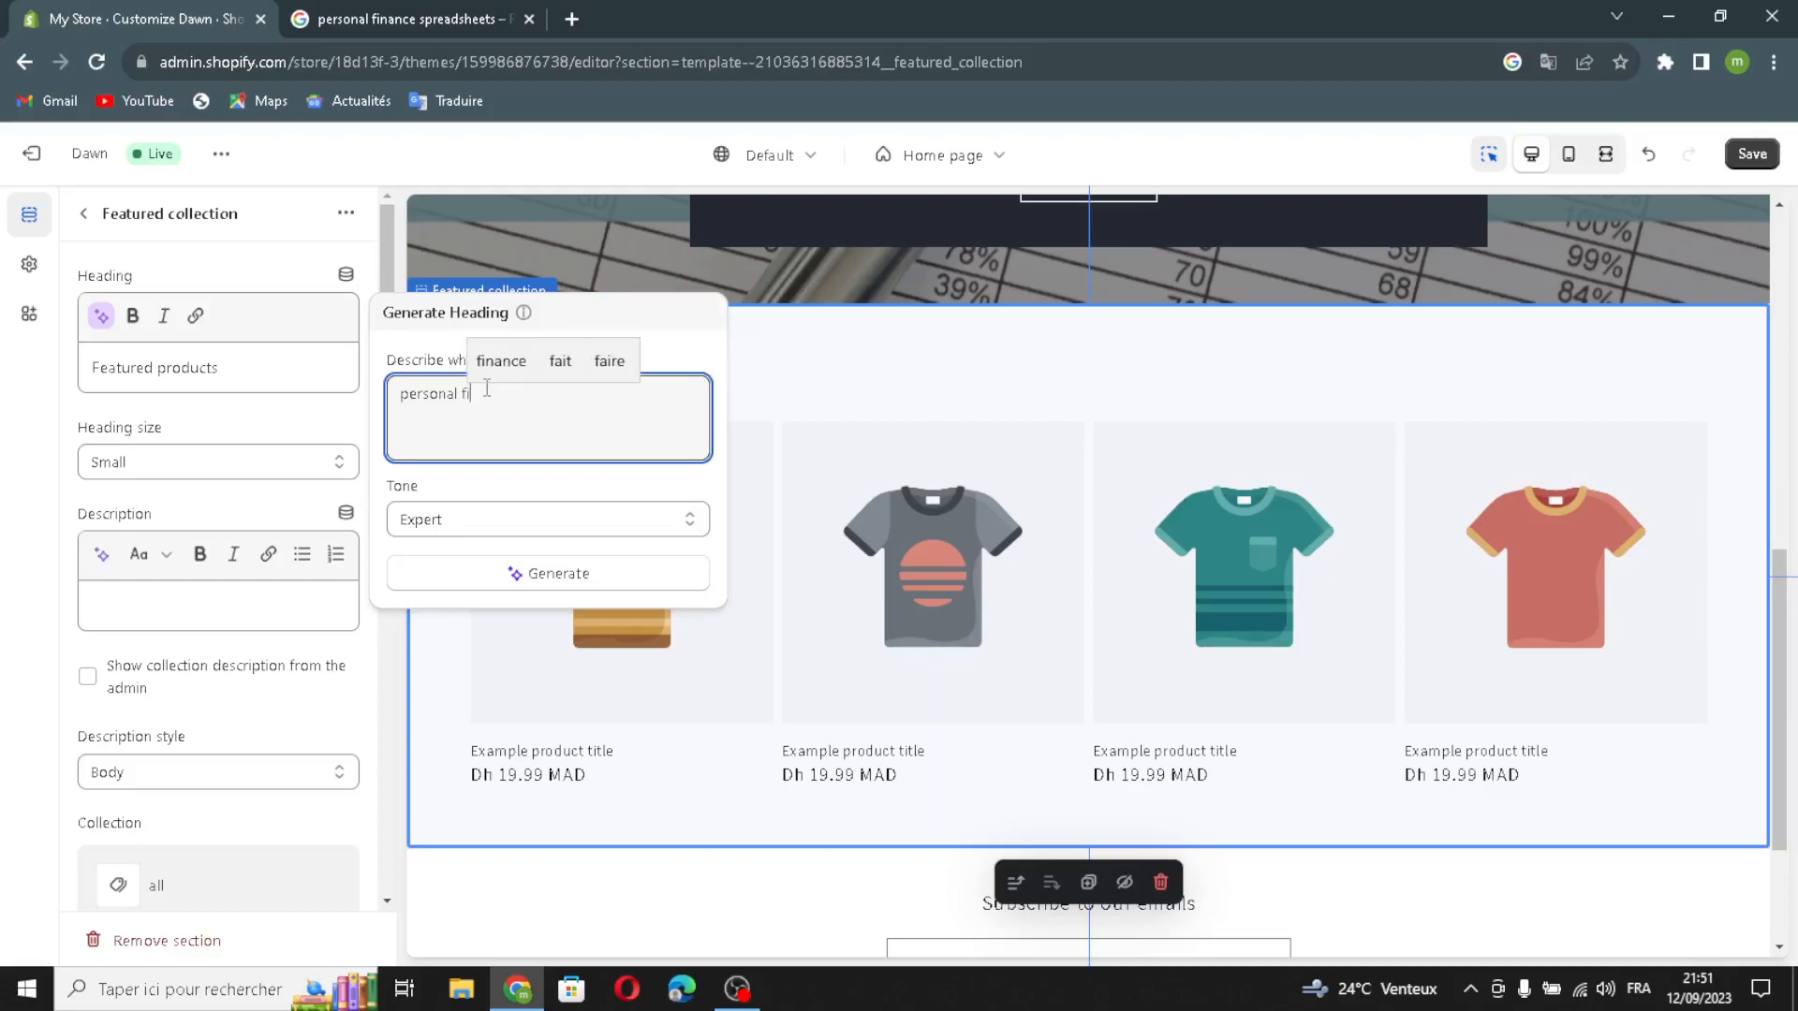
type("nance spreadshe")
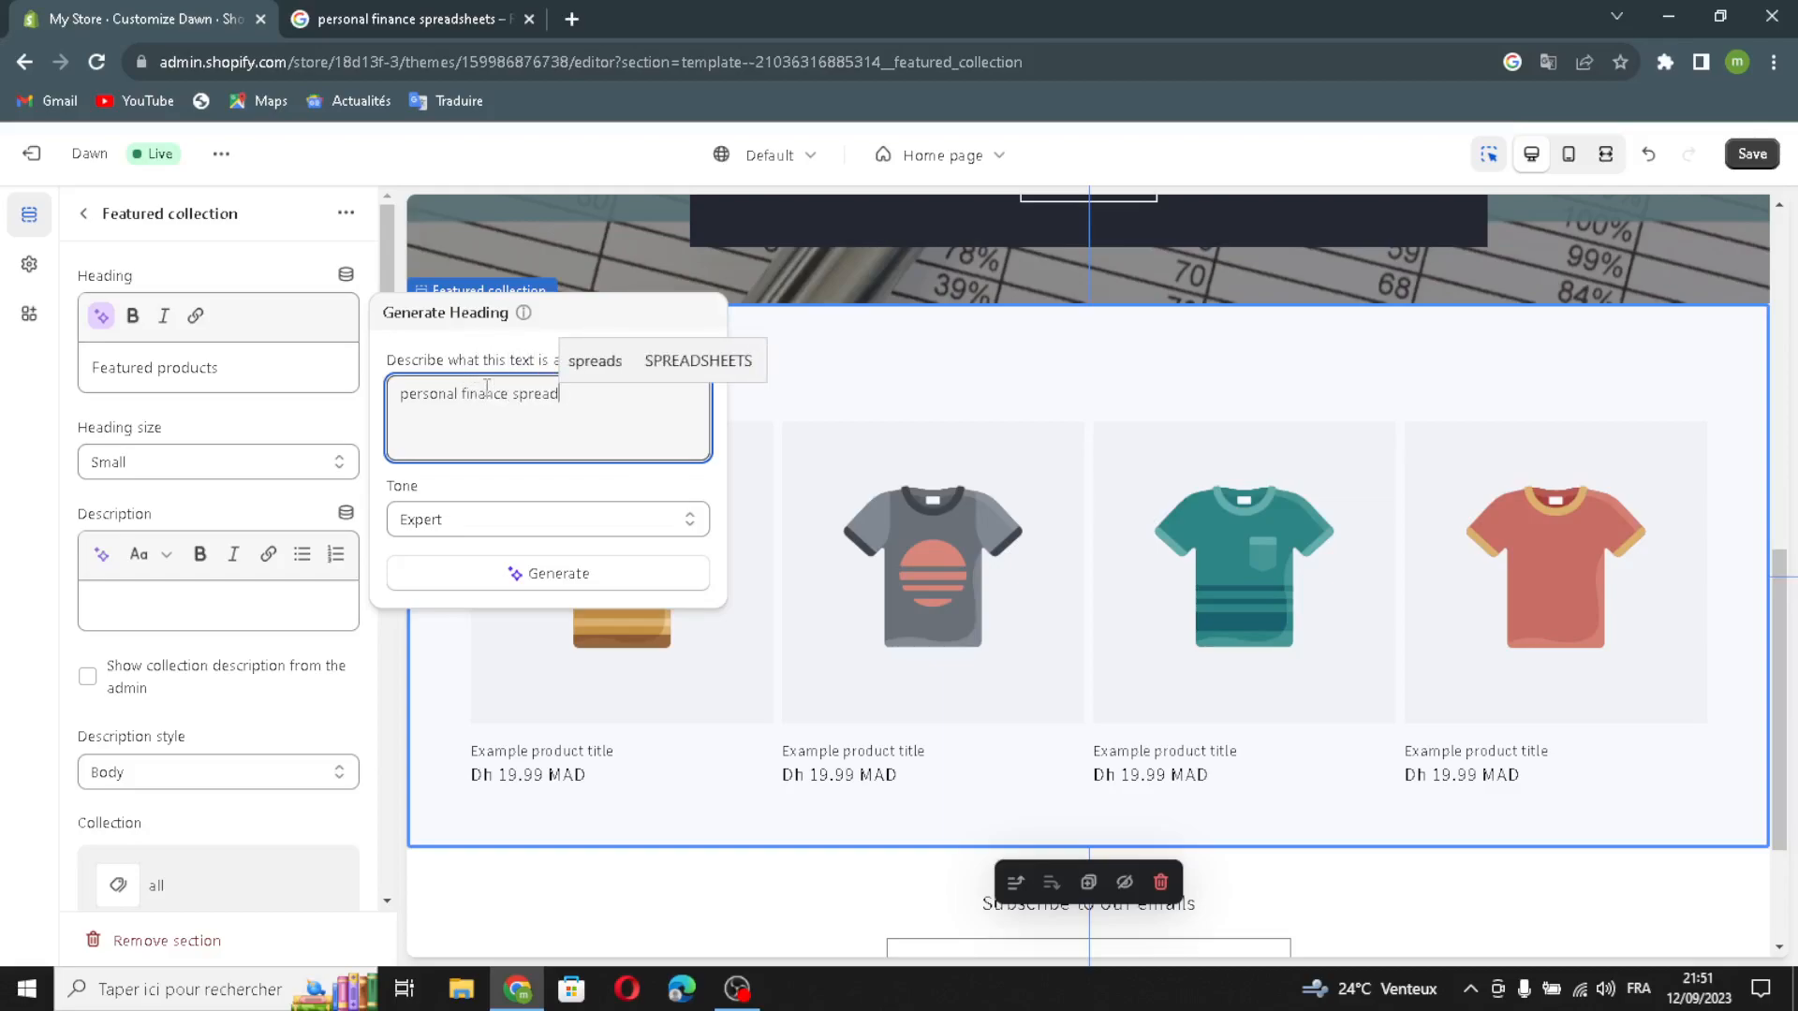
type("ets")
left_click(494, 569)
left_click(799, 415)
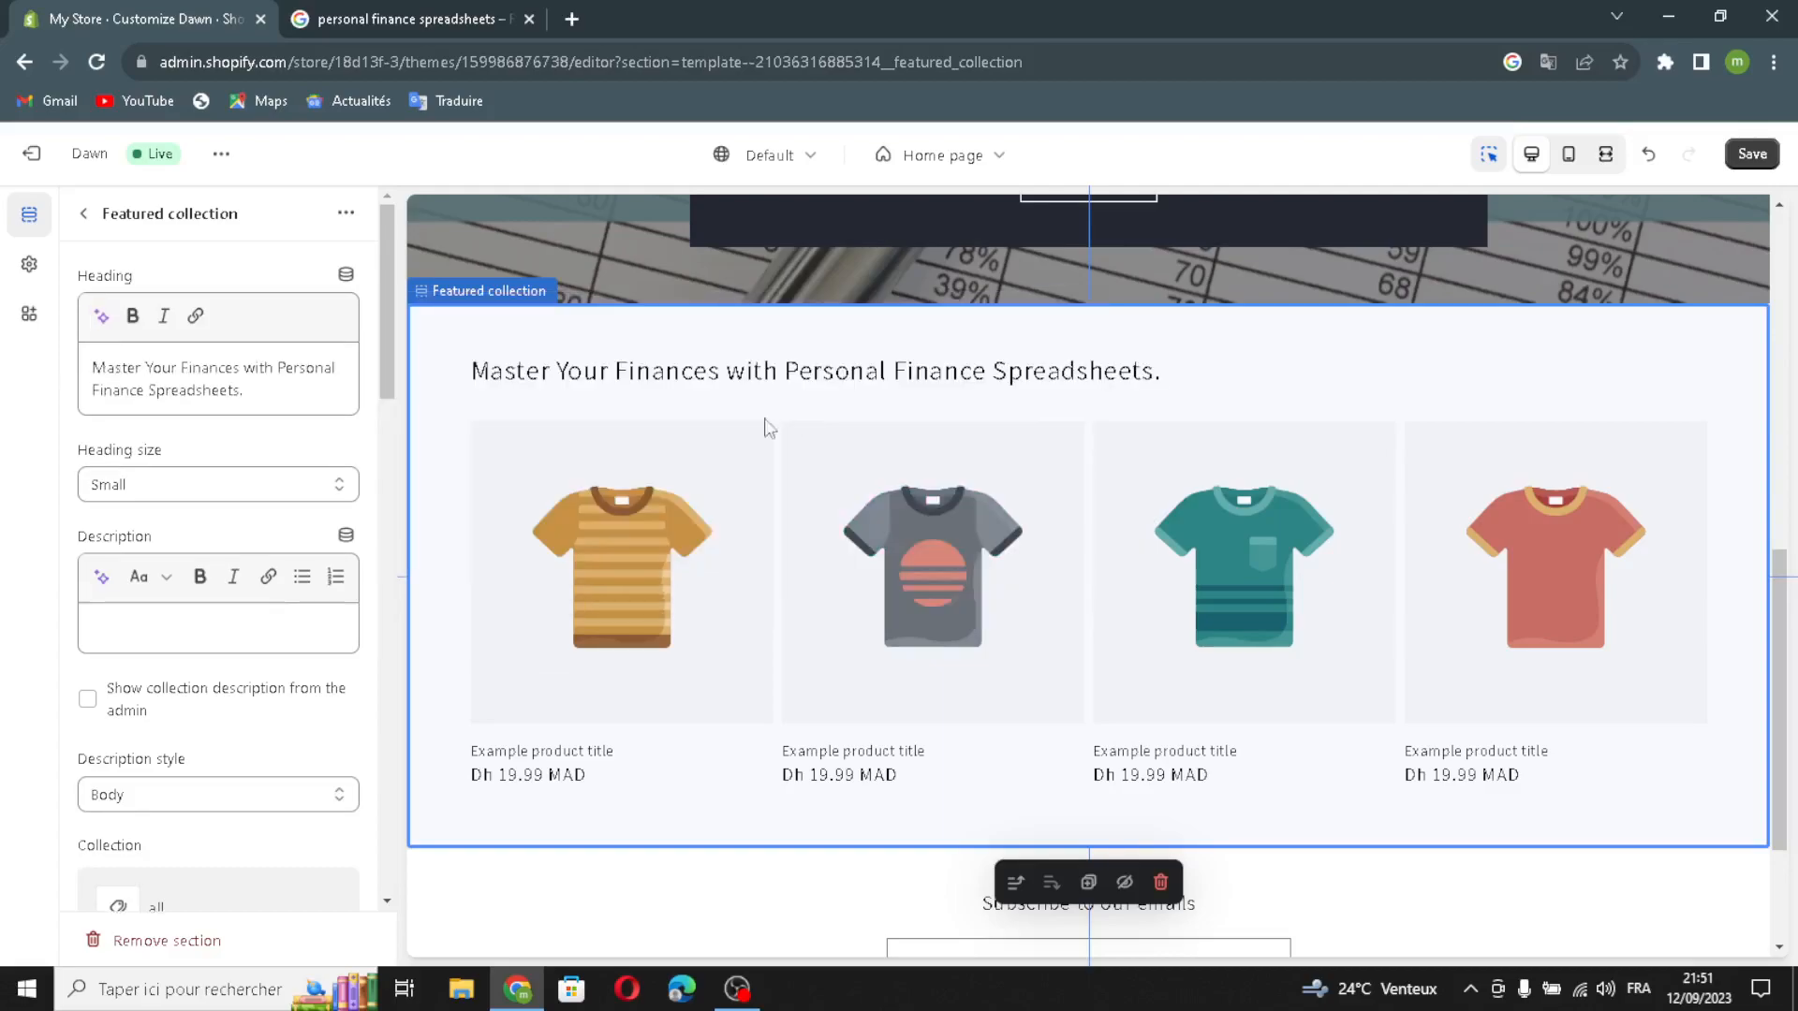
left_click(134, 488)
left_click(138, 535)
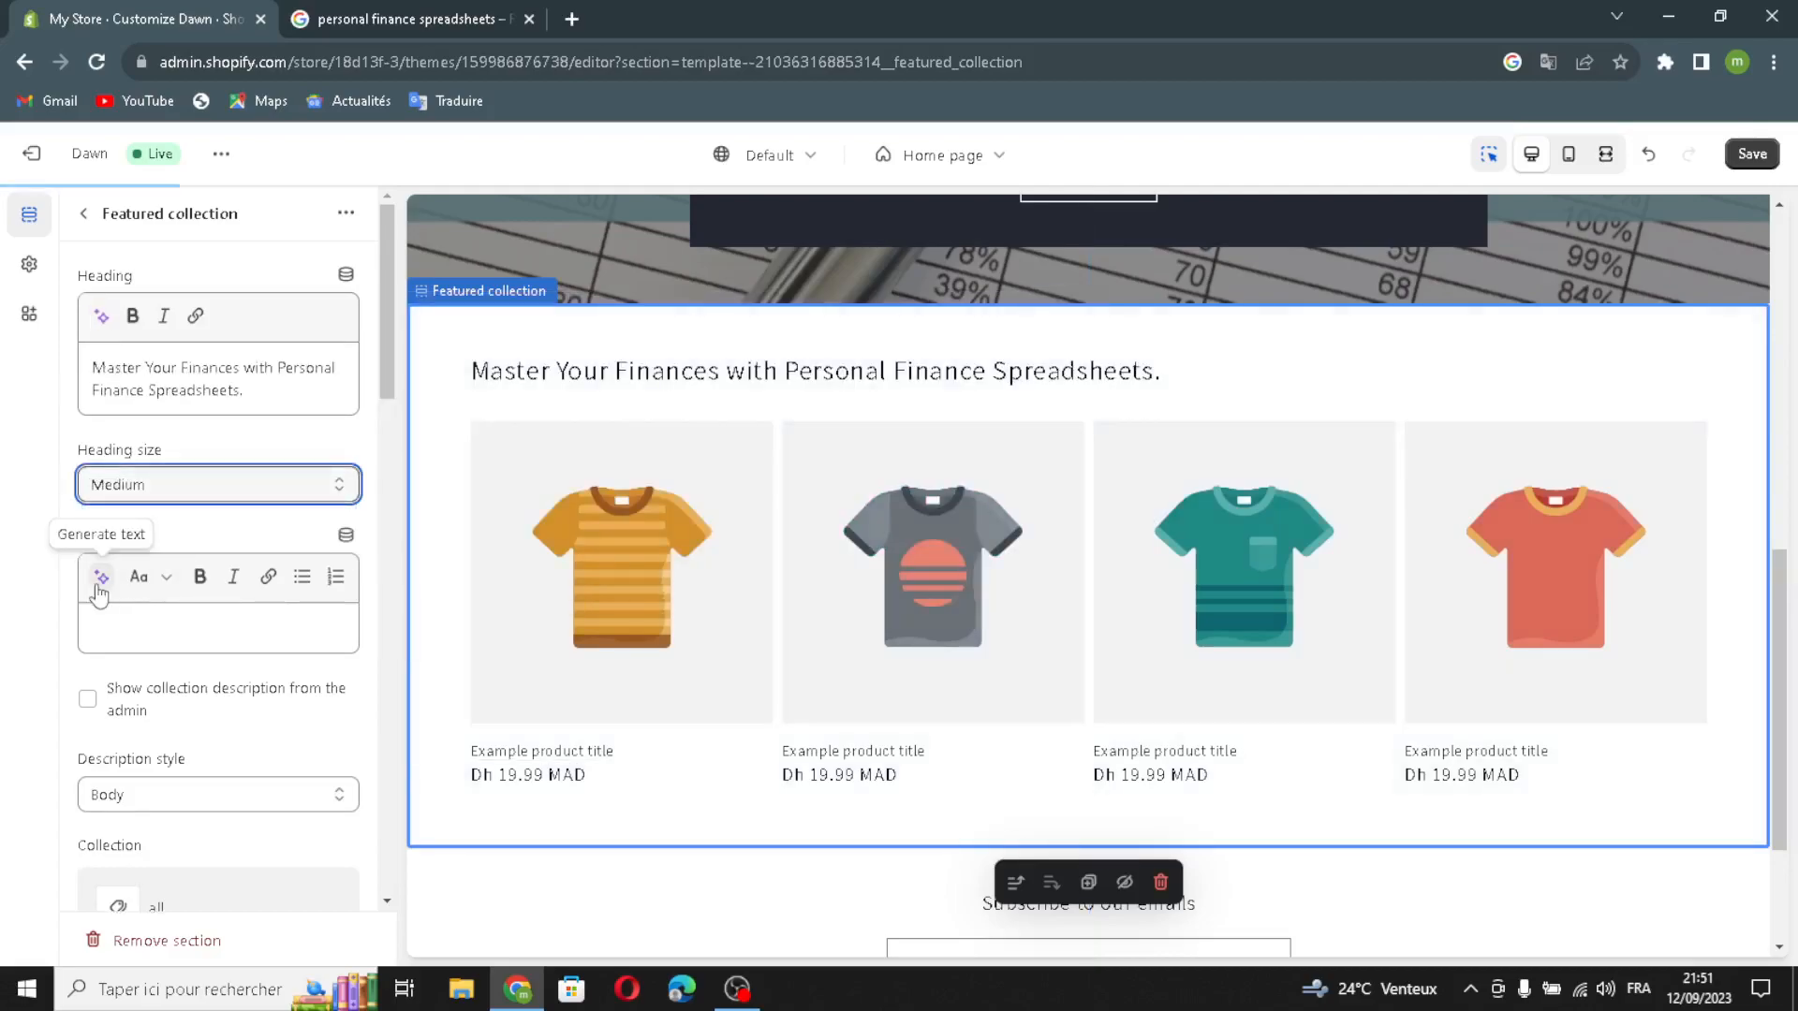
Step: Generate a featured collection description about "personal finance spreadsheets" and insert the suggestion beginning "Take control of your personal finances"
left_click(102, 577)
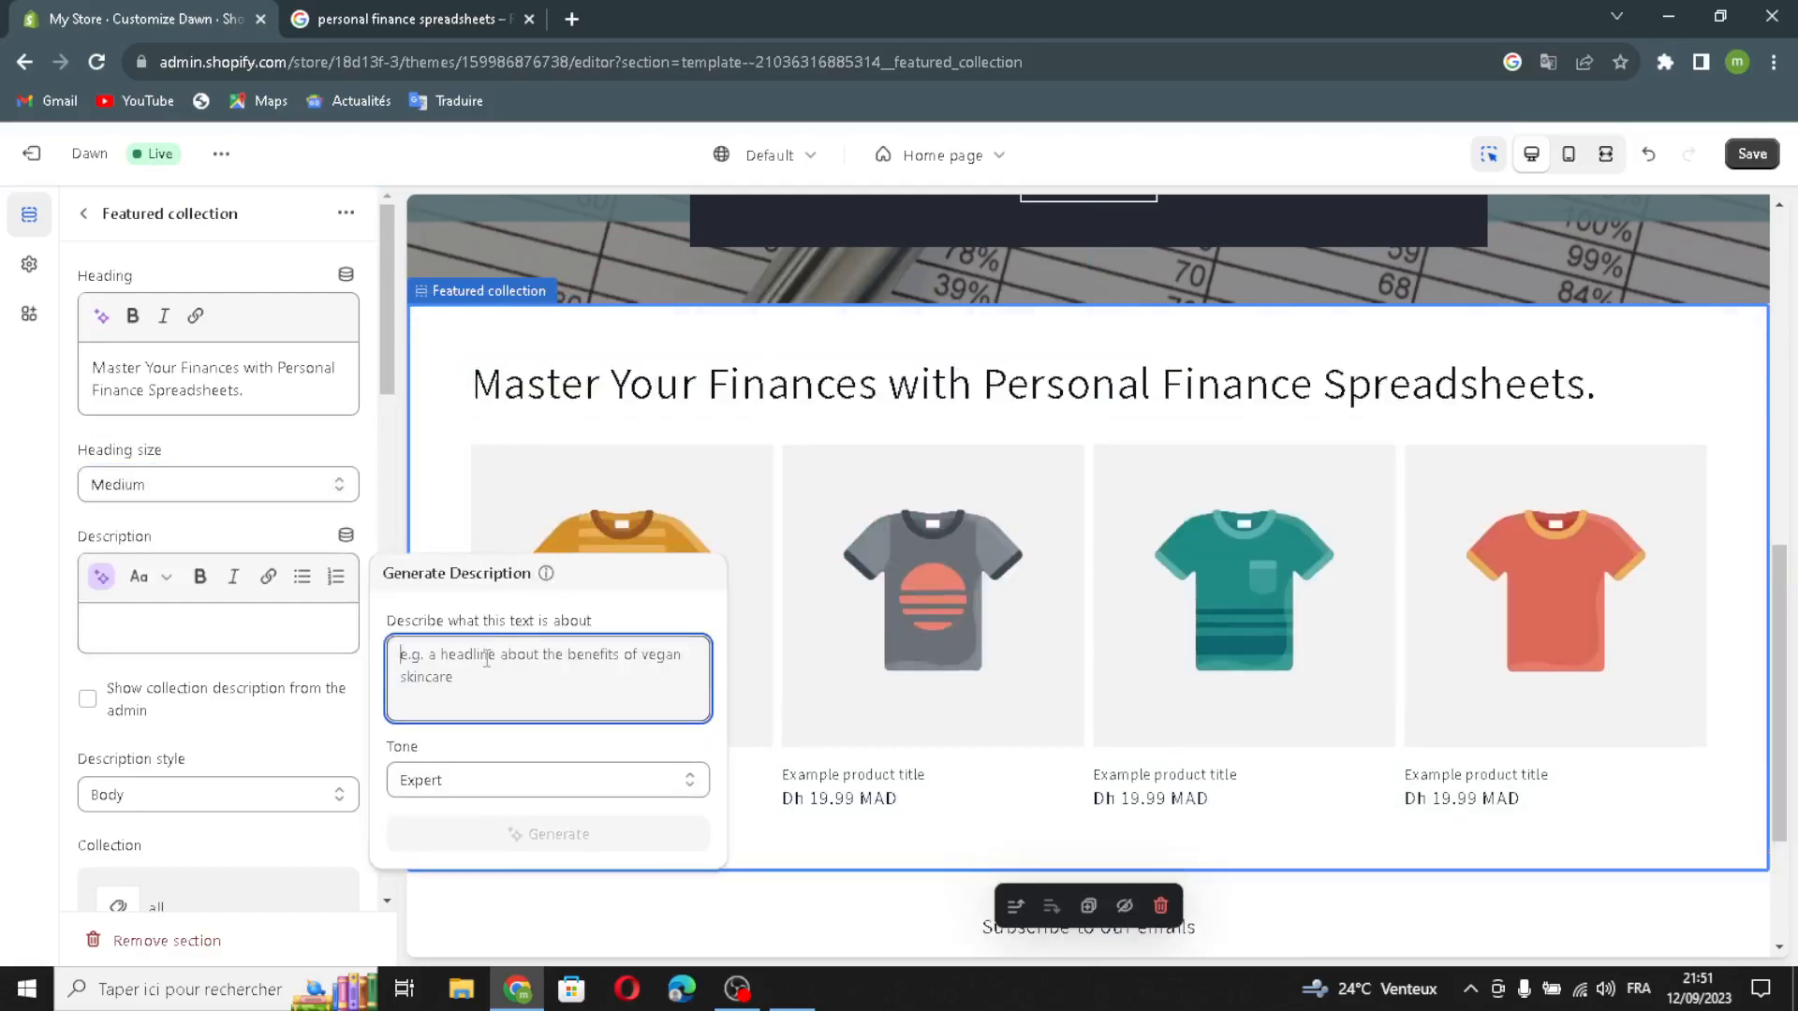
type("person")
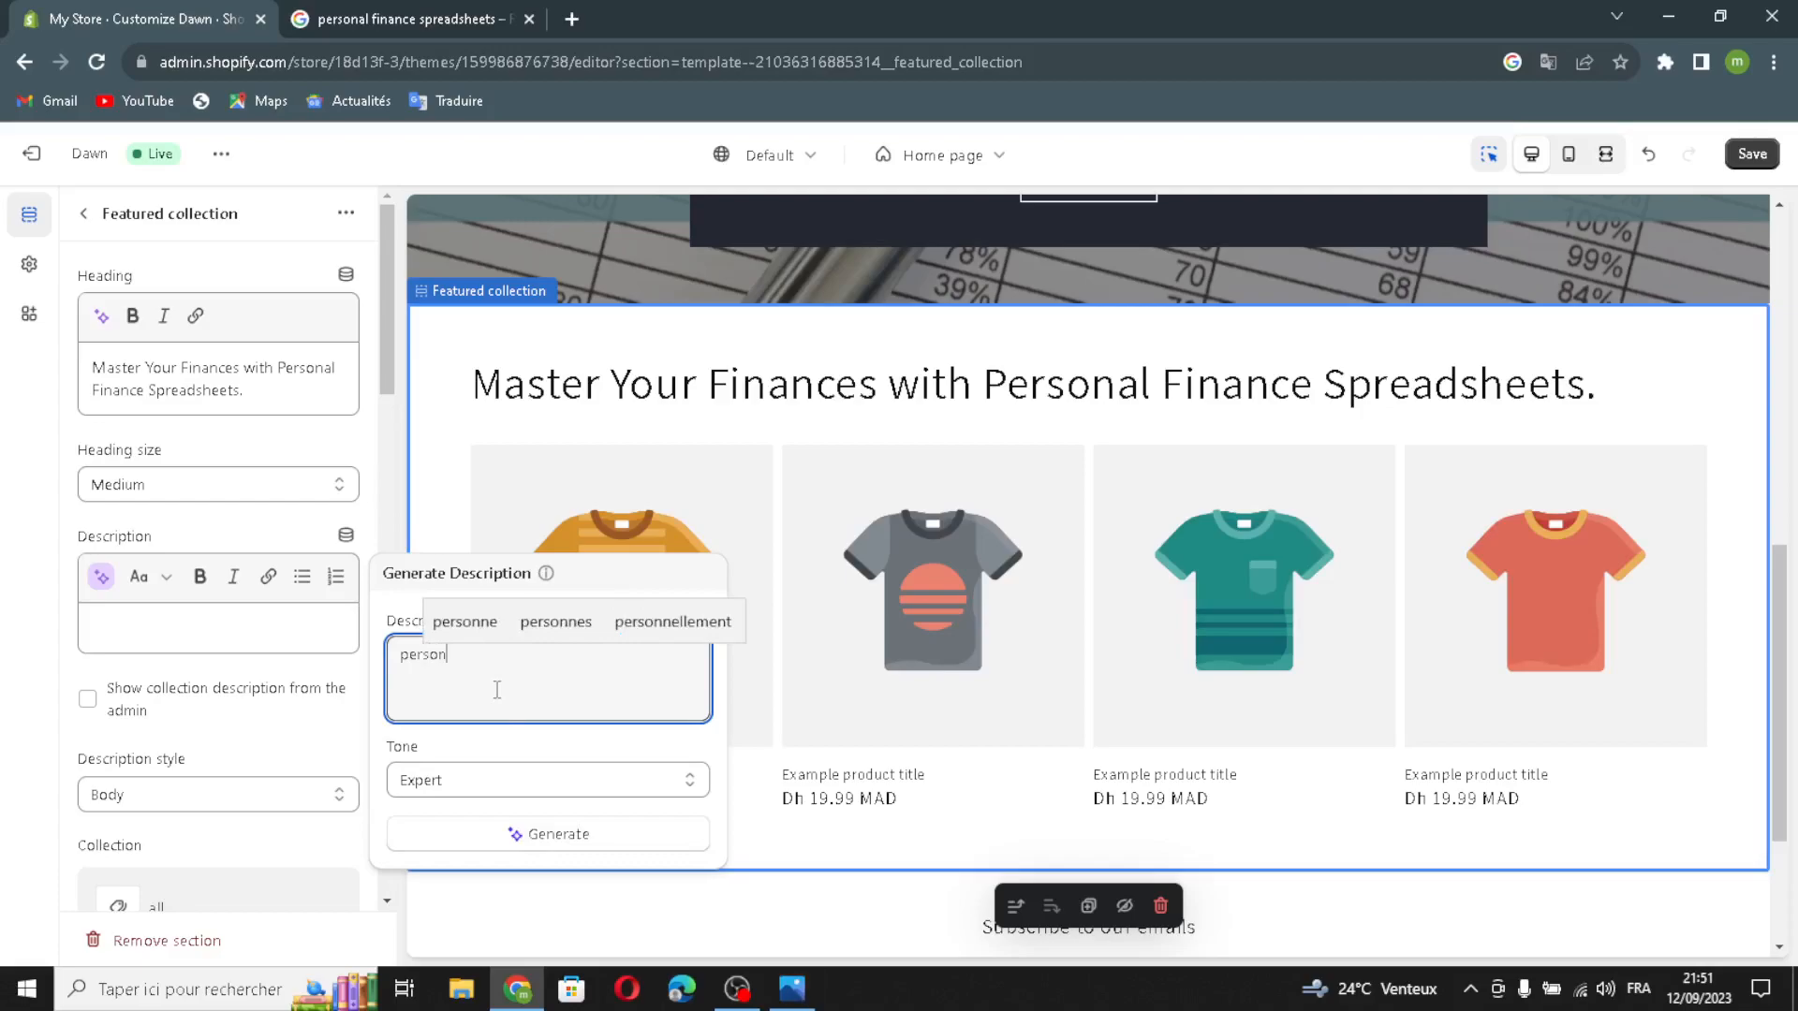
type("al finan")
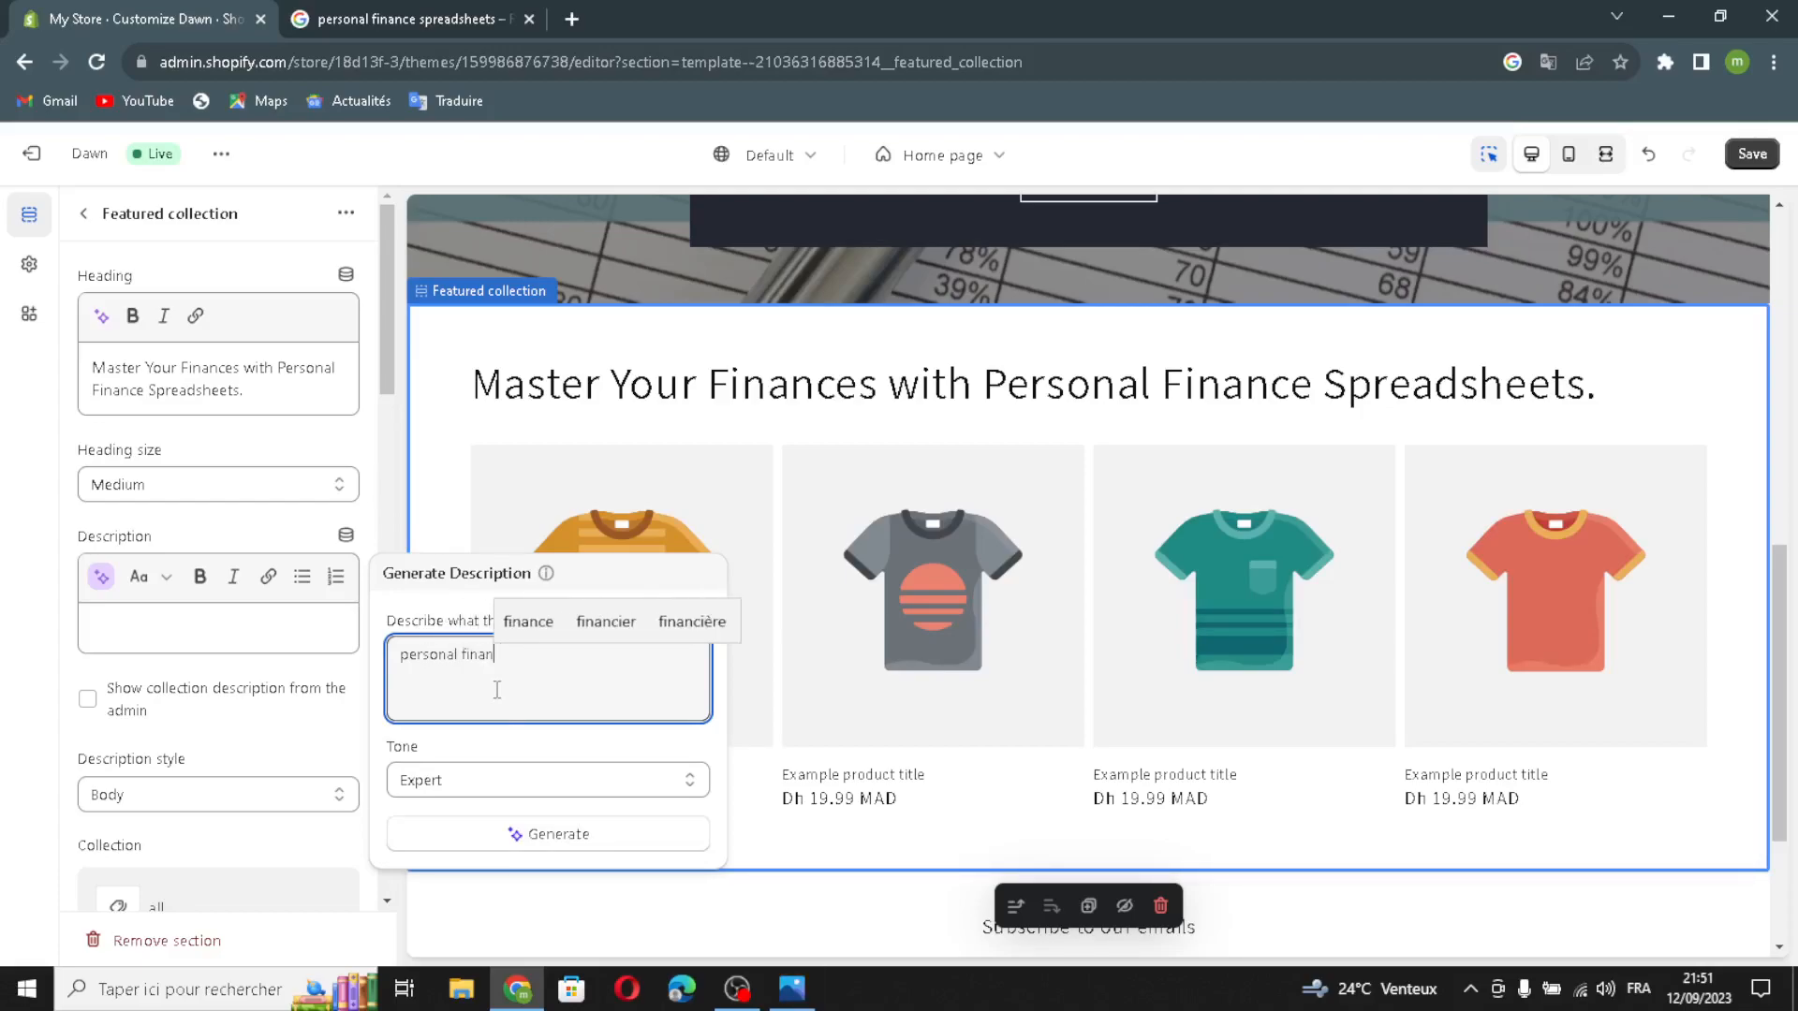
type("ce sprea")
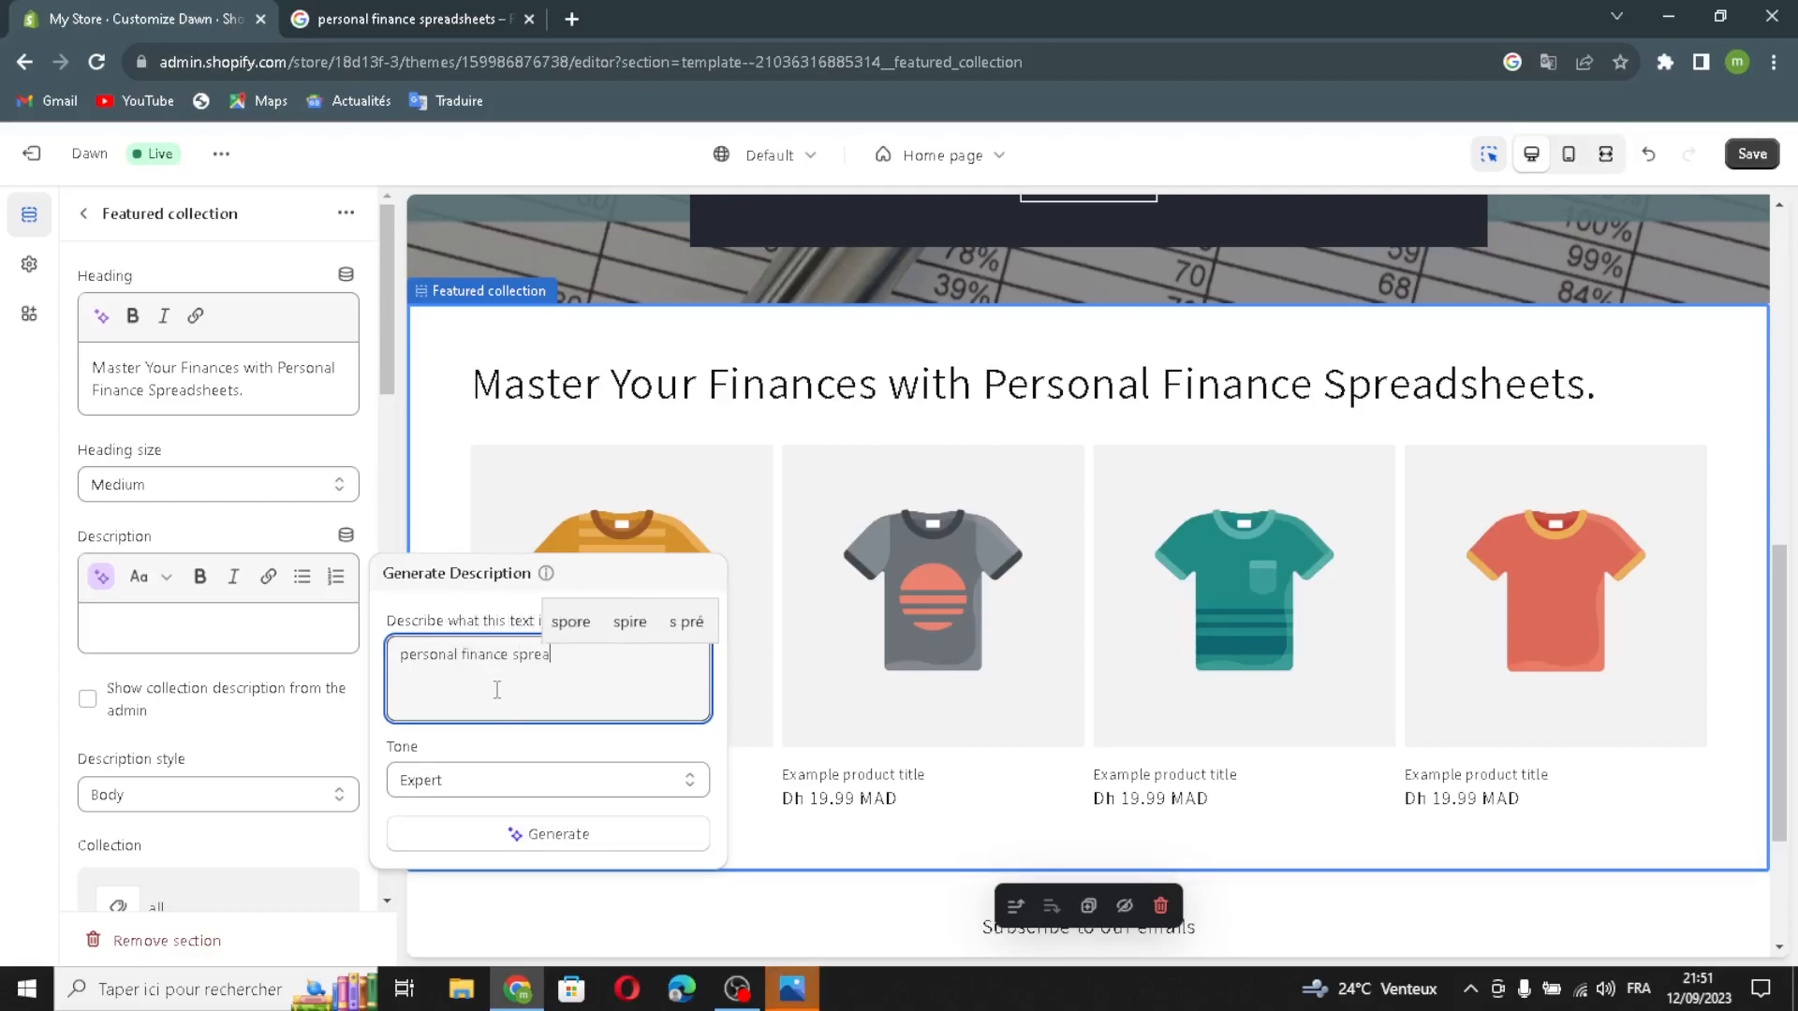
type("dsheets")
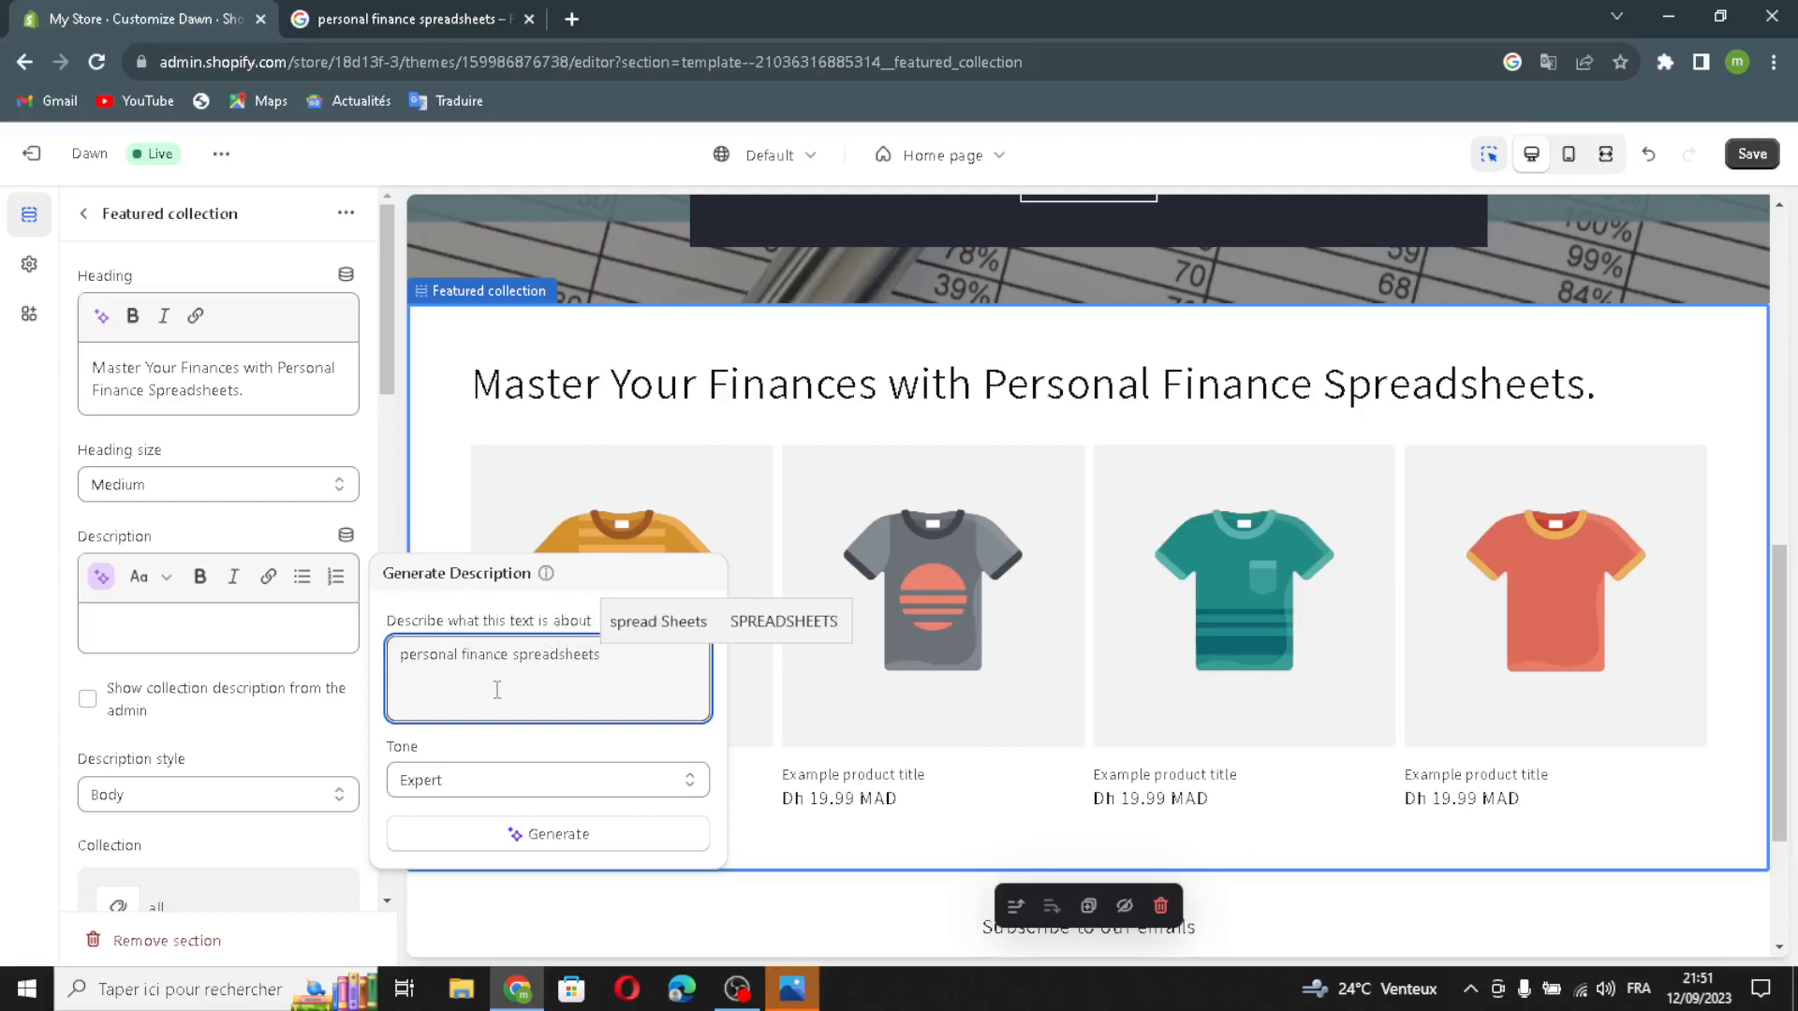
left_click(475, 845)
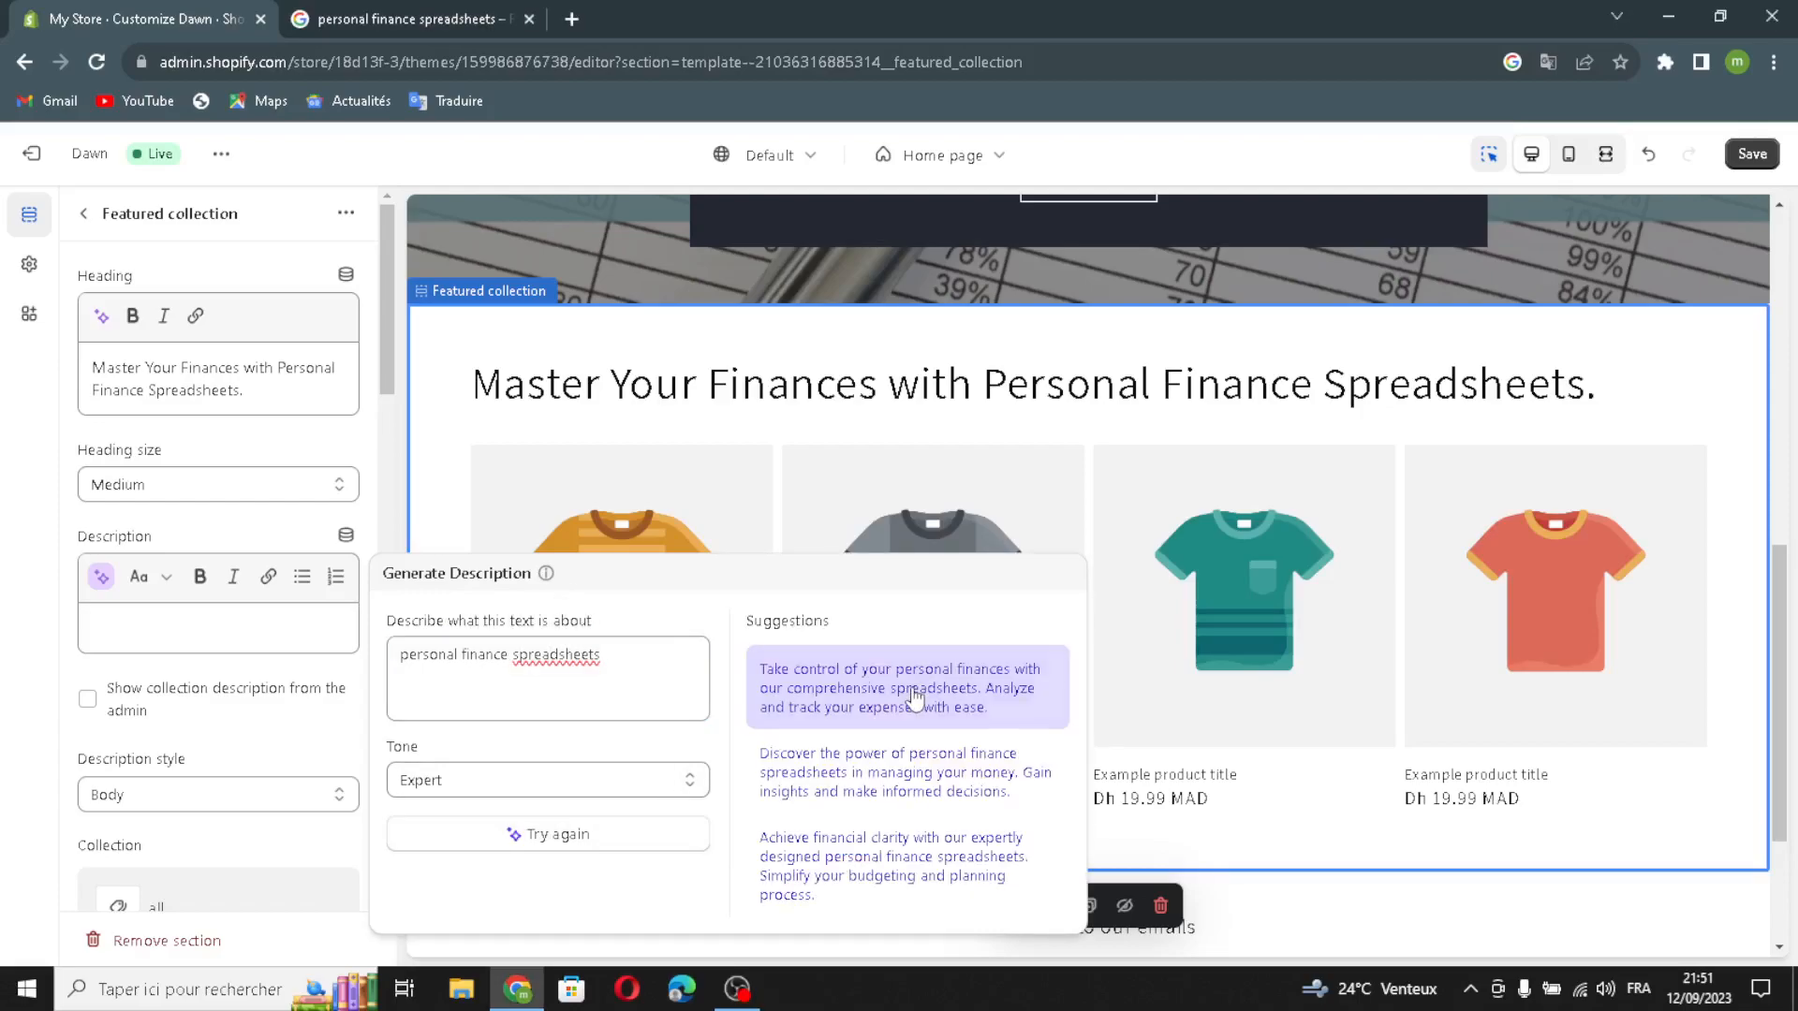
left_click(913, 691)
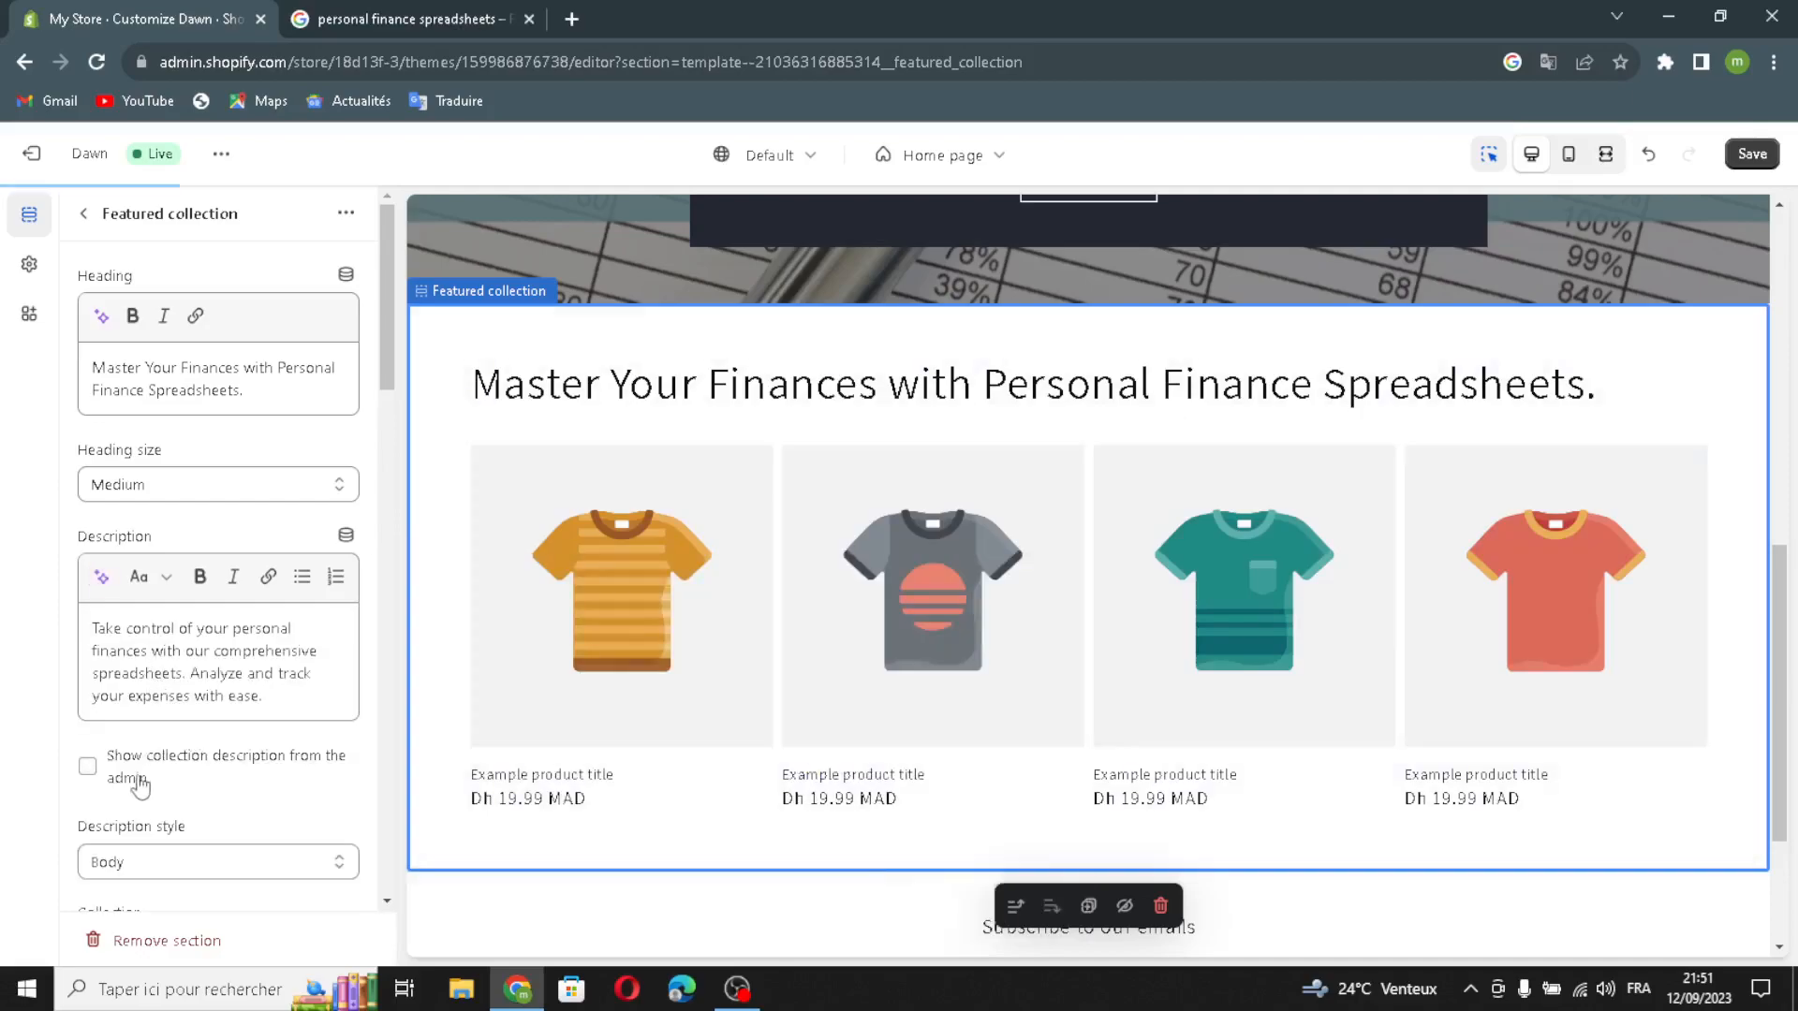
Step: Enable Show collection description from the admin and Enable carousel on desktop for the featured collection
left_click(113, 775)
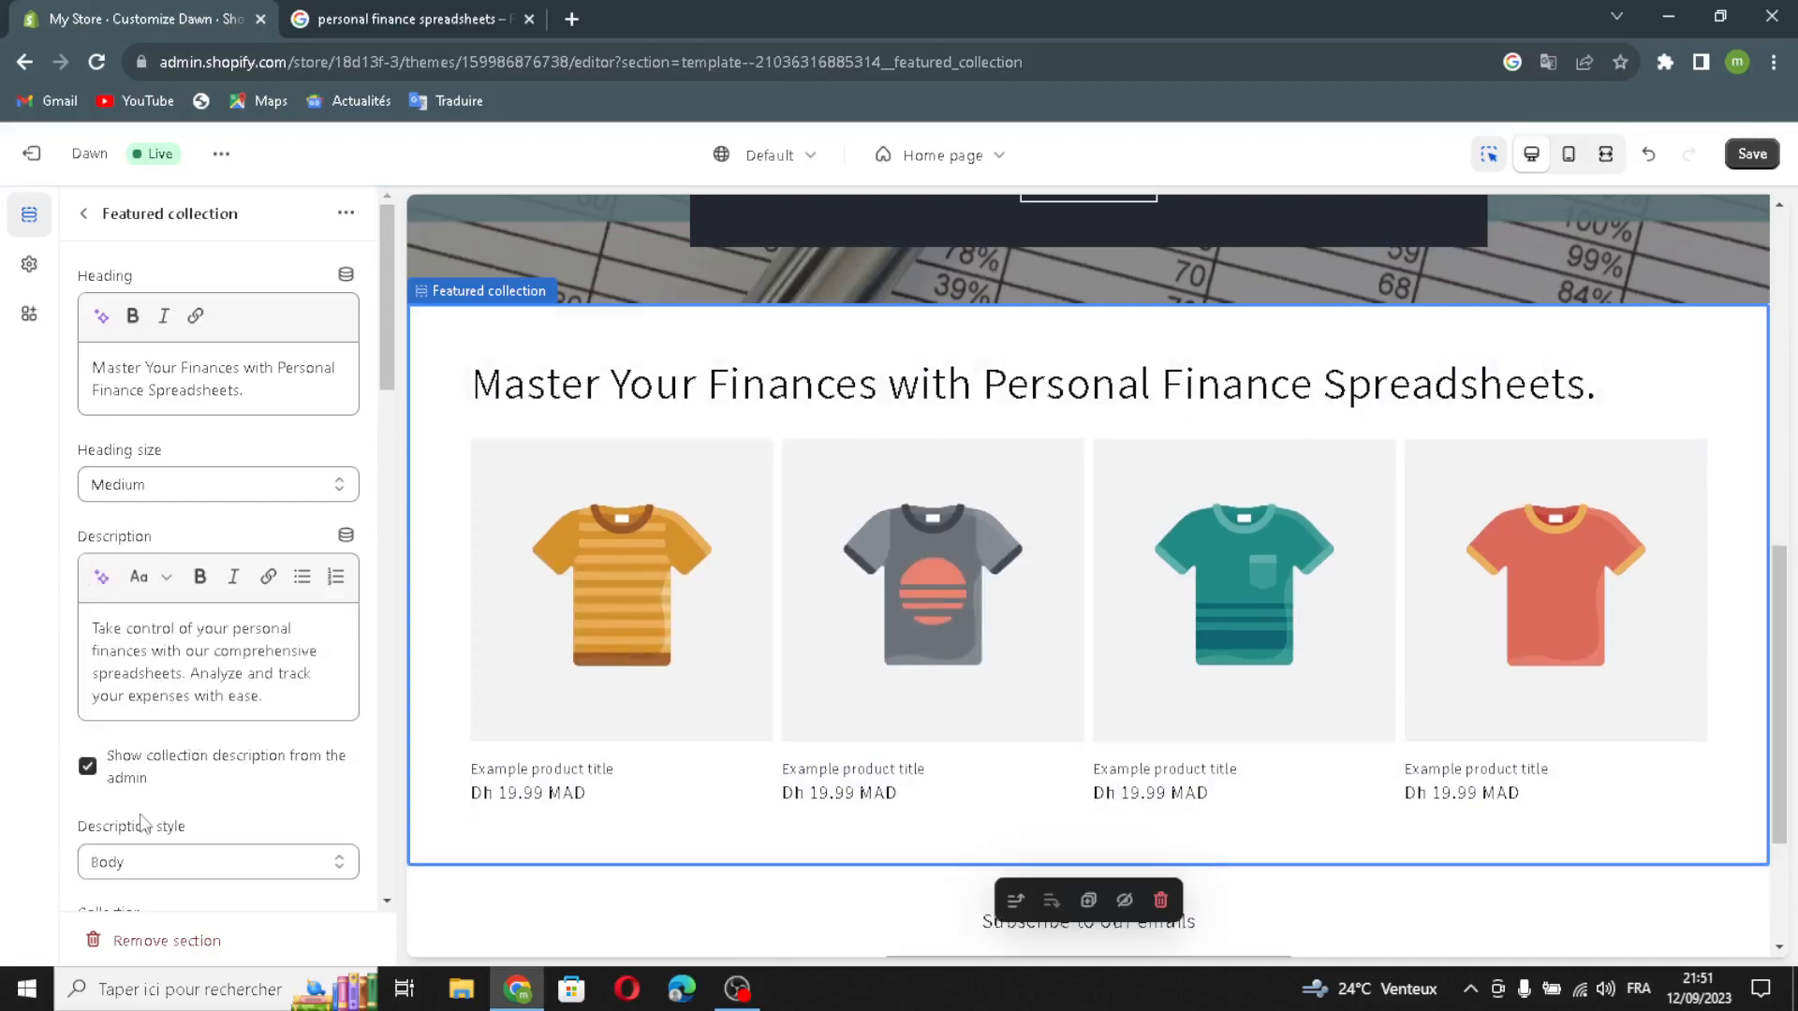
left_click(103, 875)
scroll(140, 749, "down", 2)
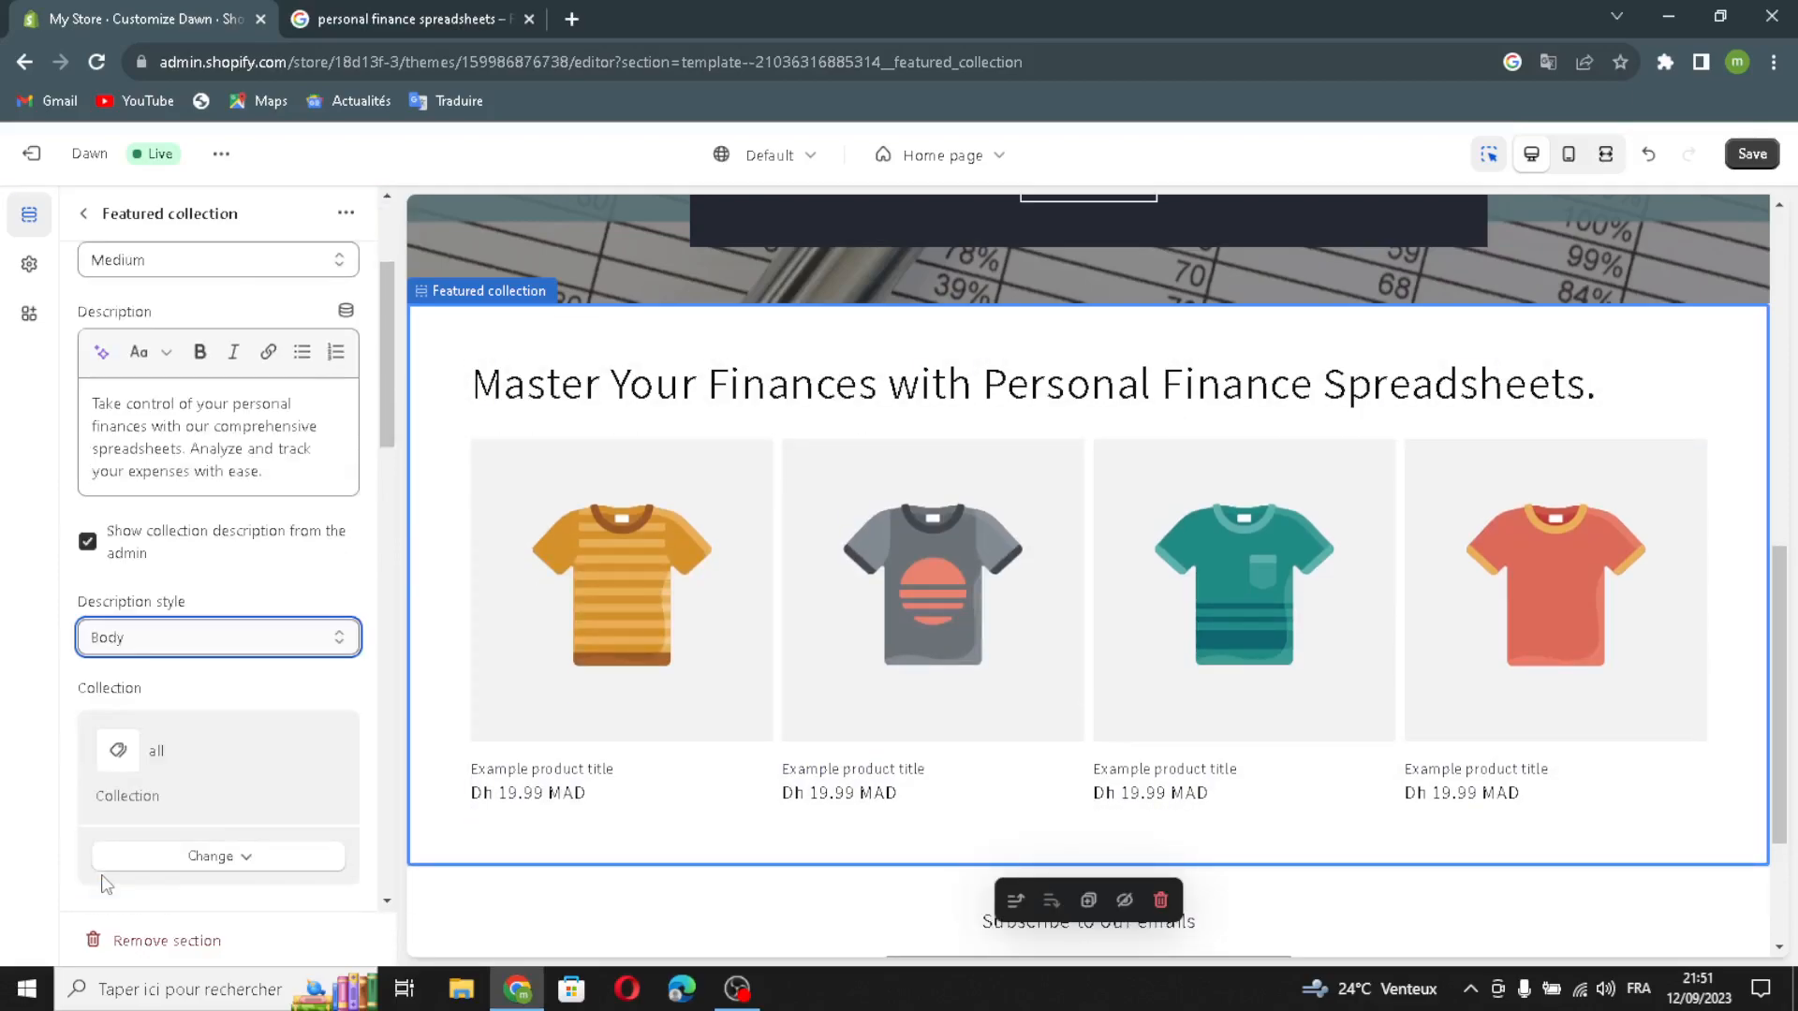
scroll(180, 673, "down", 2)
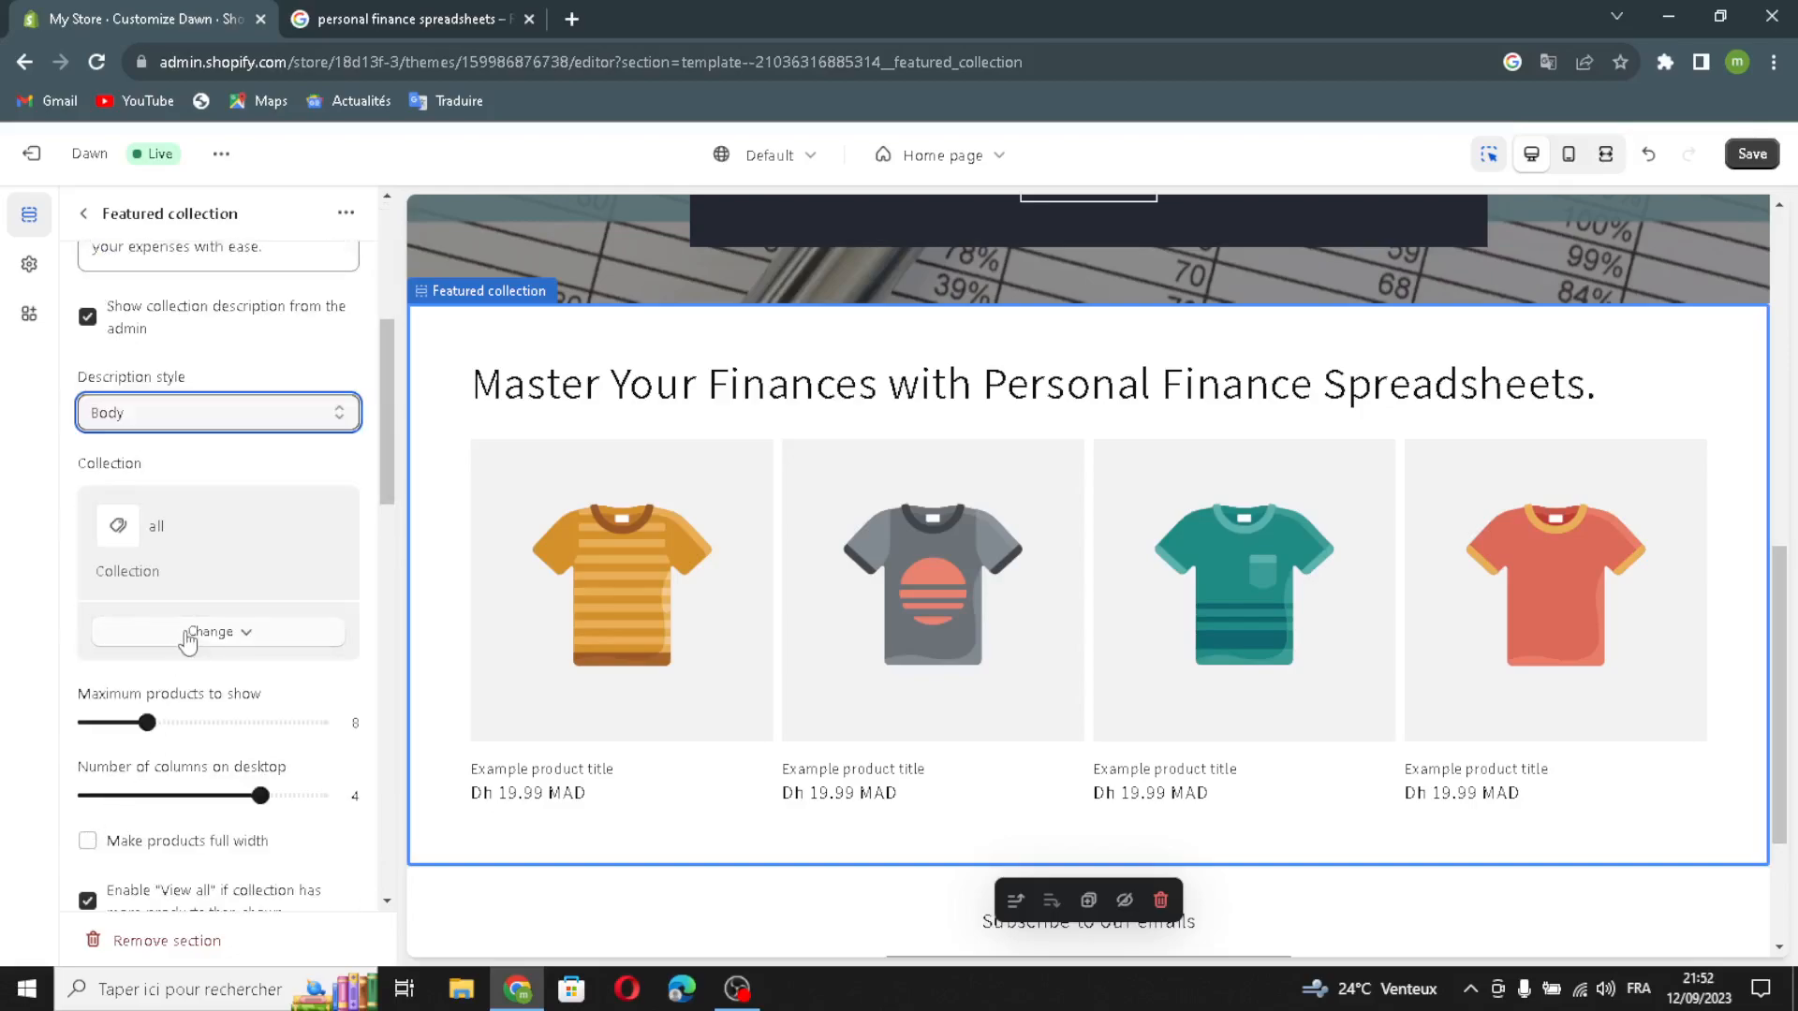
scroll(150, 693, "down", 1)
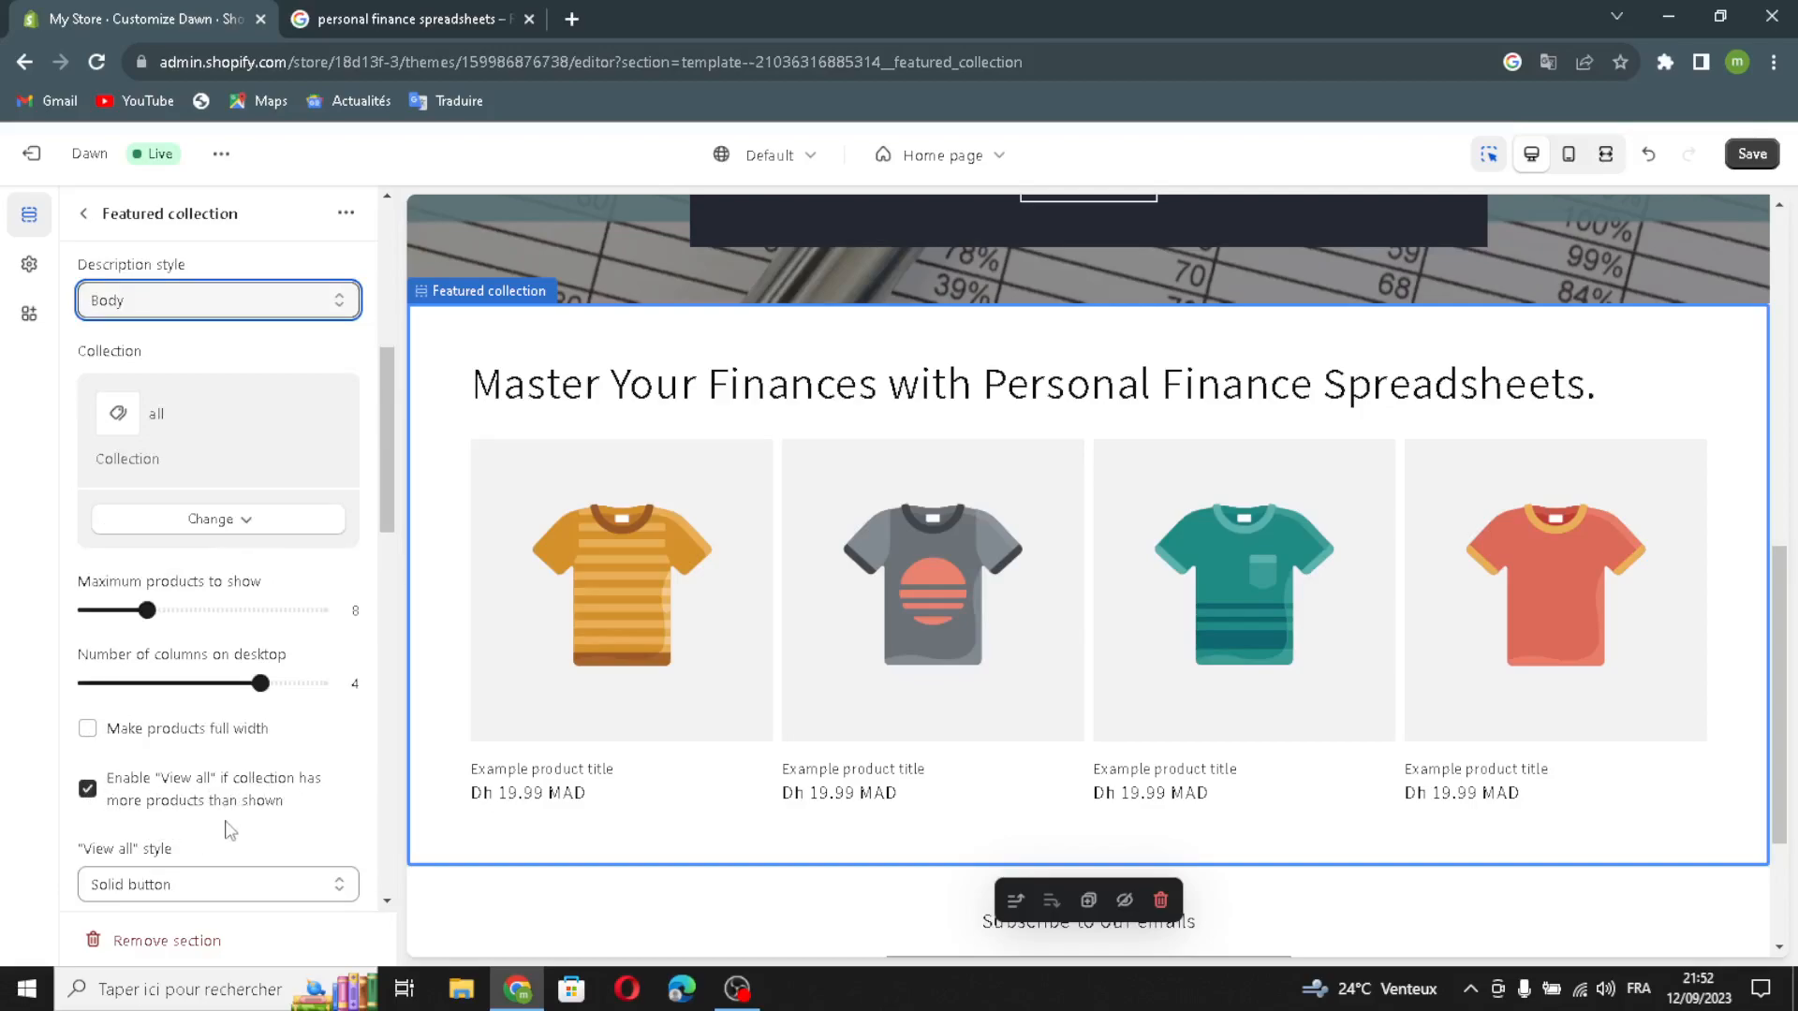
scroll(223, 831, "down", 3)
left_click(88, 608)
scroll(221, 730, "down", 3)
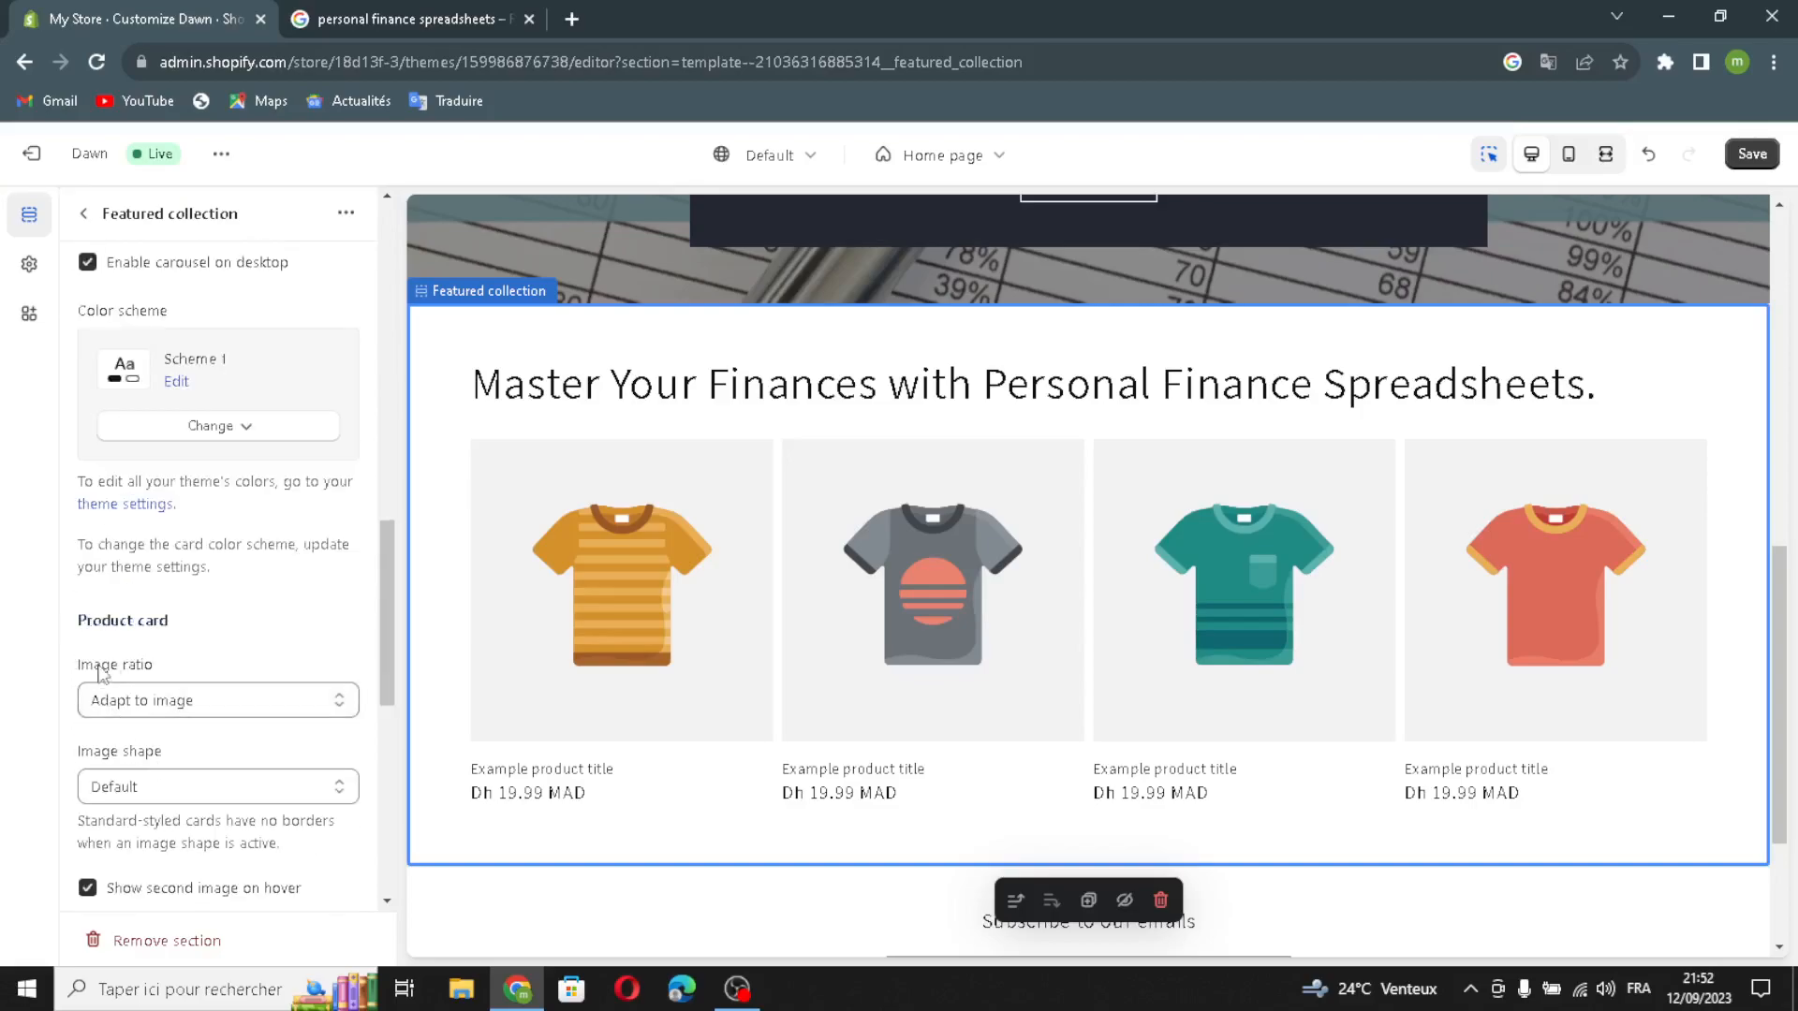
Step: Enable Show vendor, Show product rating and the quick add button for the featured collection's product cards
scroll(122, 701, "down", 2)
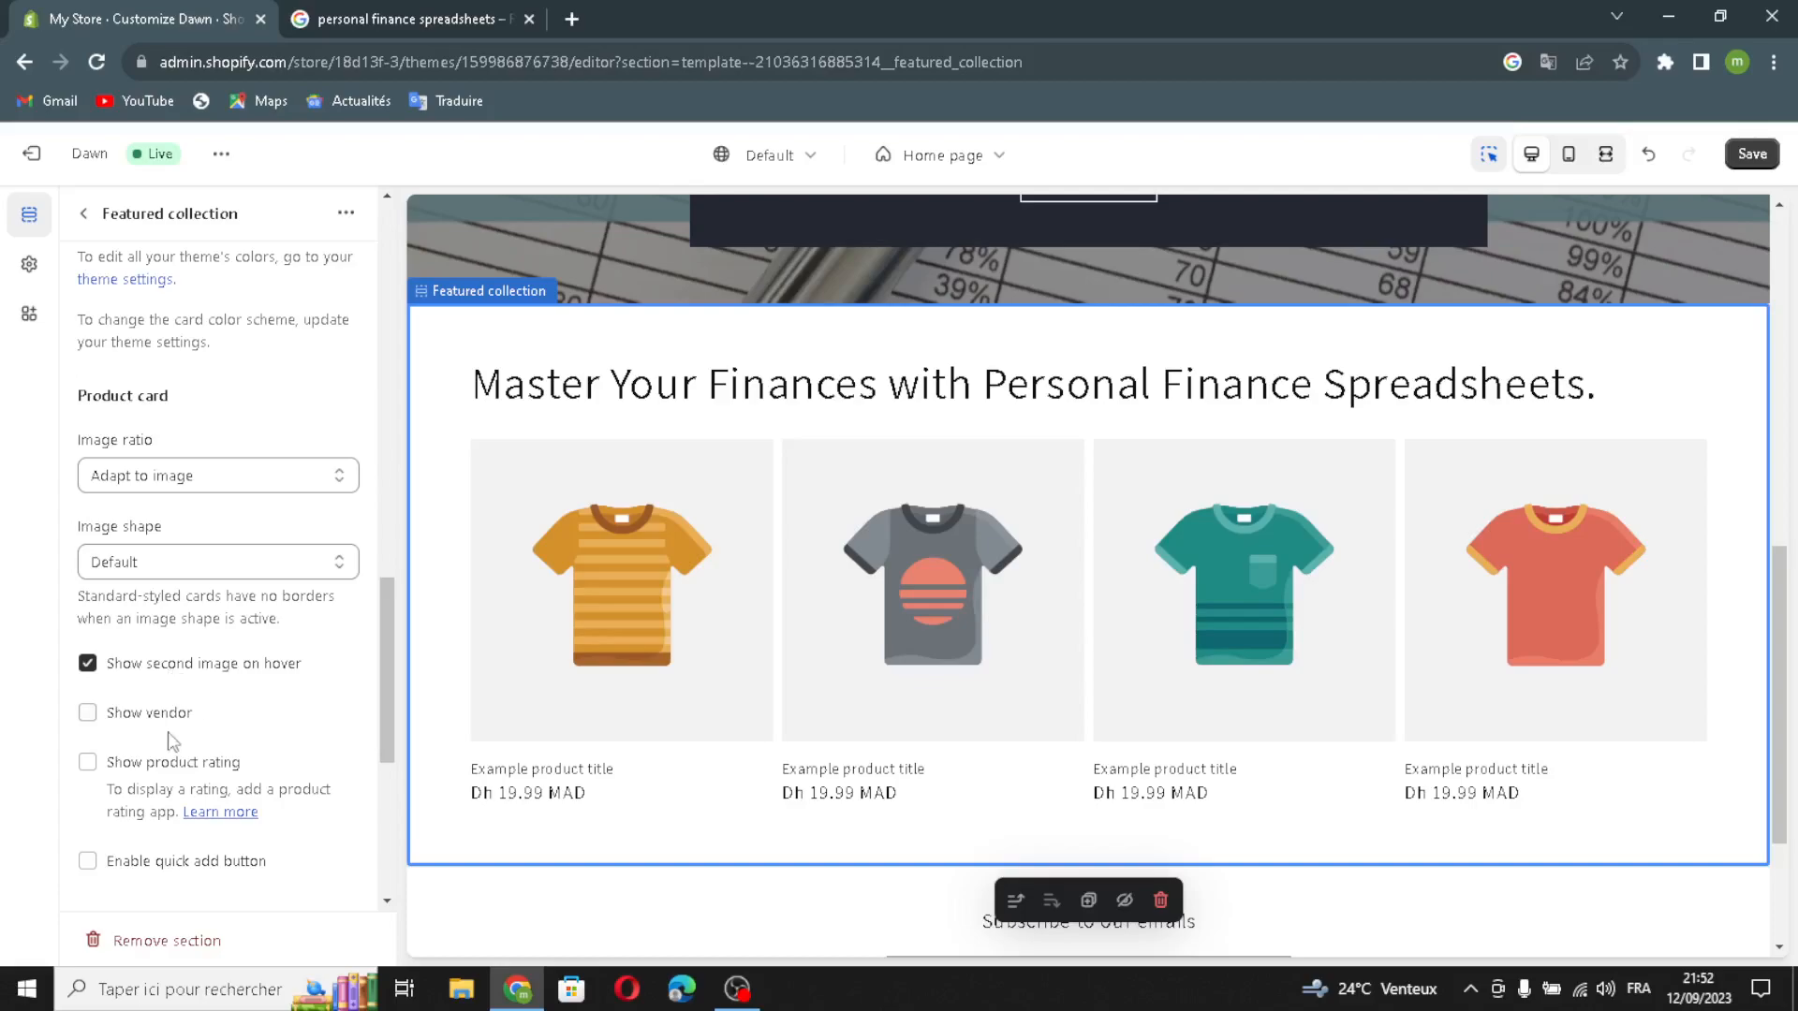
left_click(88, 715)
left_click(87, 761)
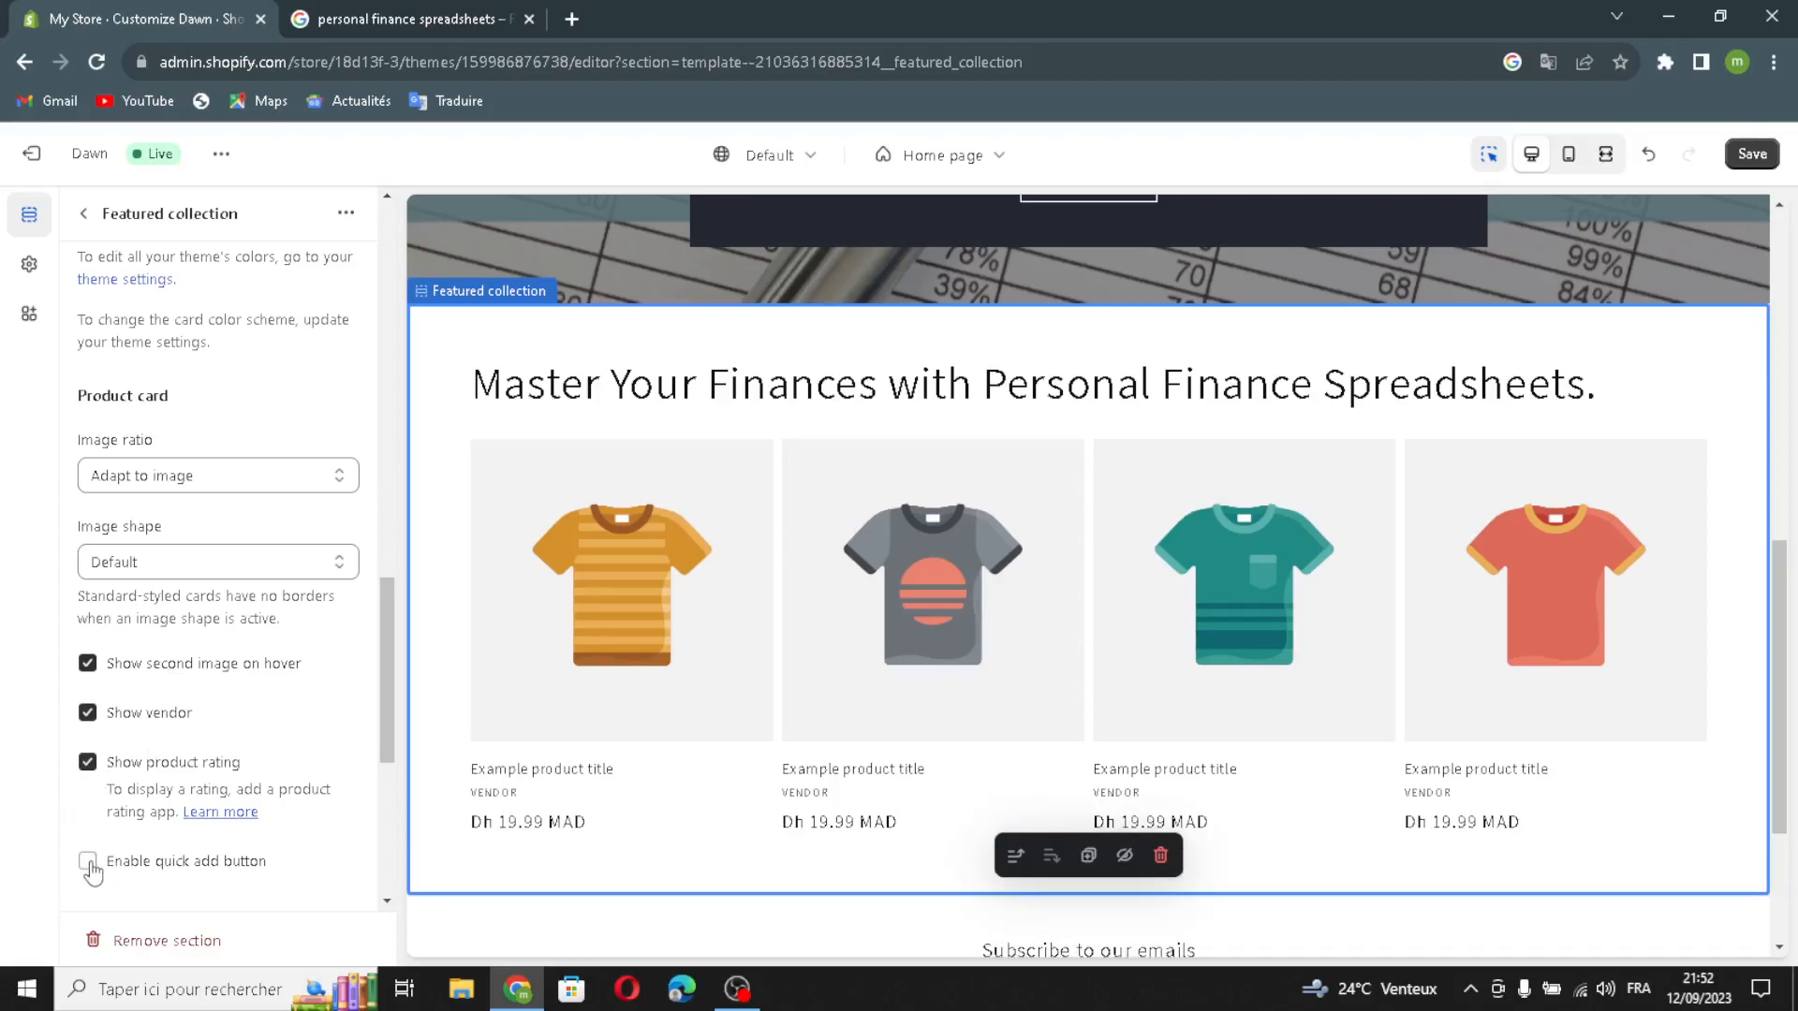
left_click(88, 861)
scroll(150, 860, "down", 3)
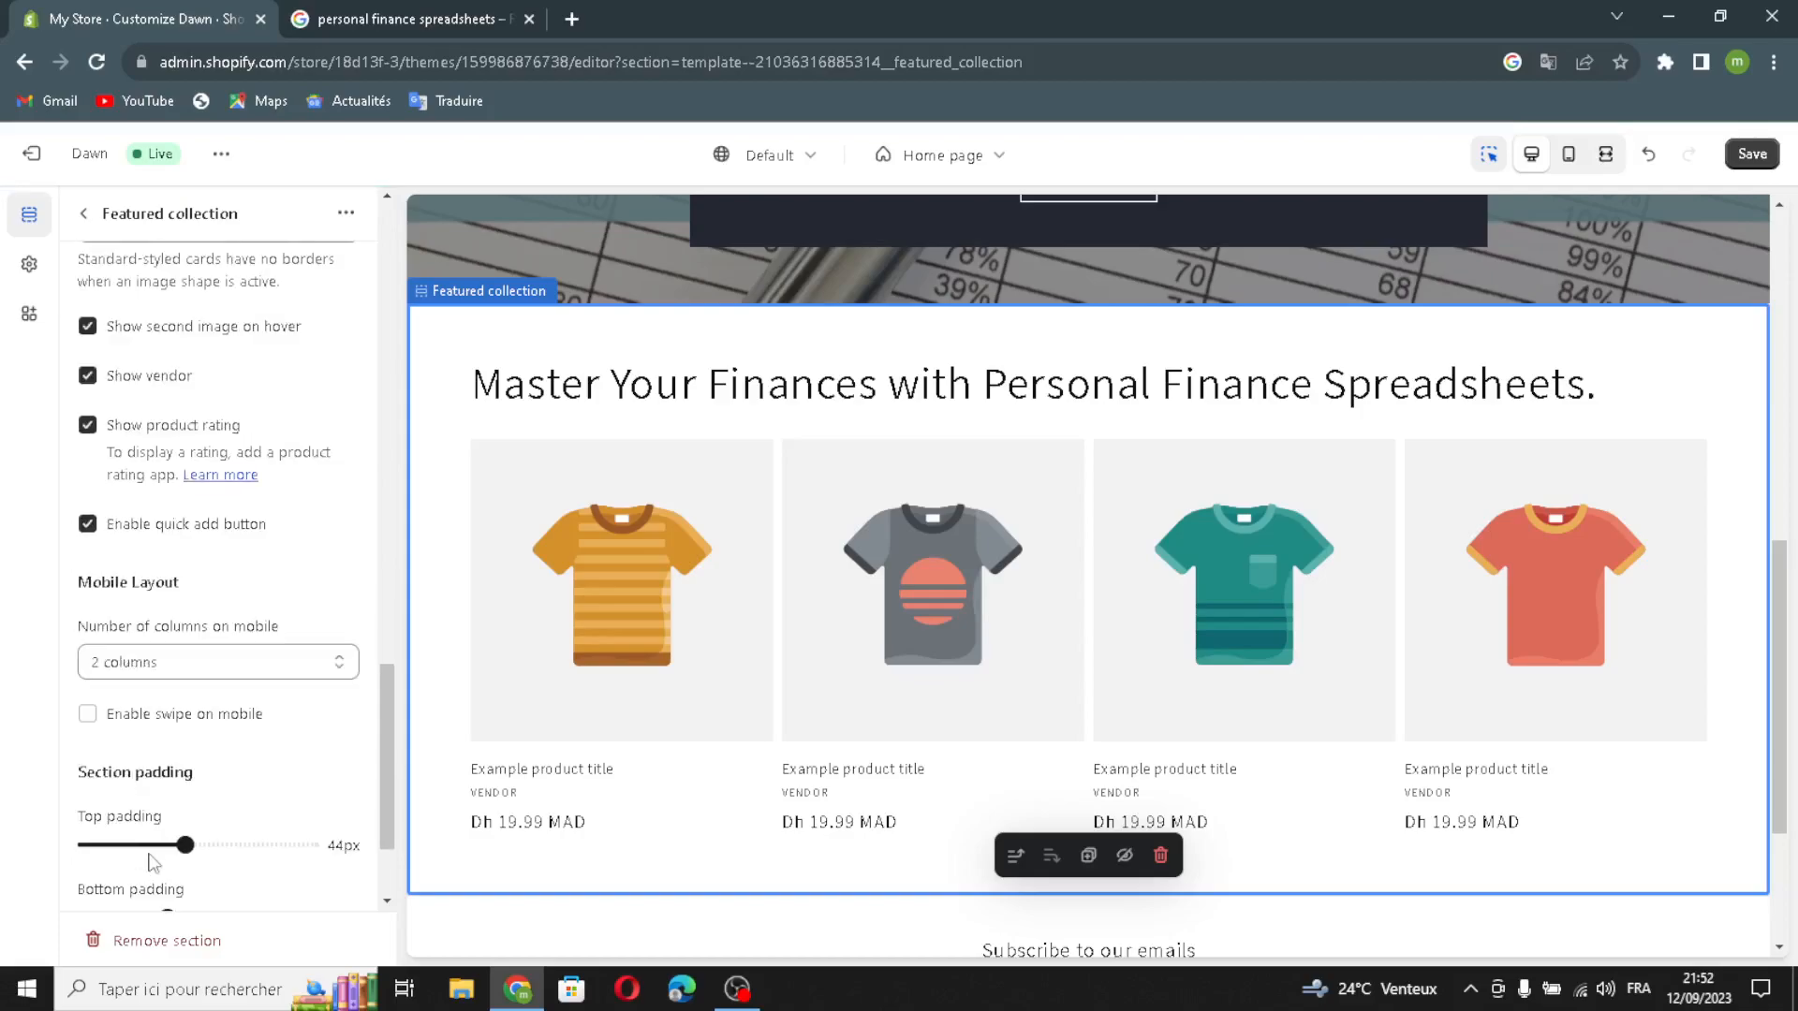
scroll(138, 802, "up", 10)
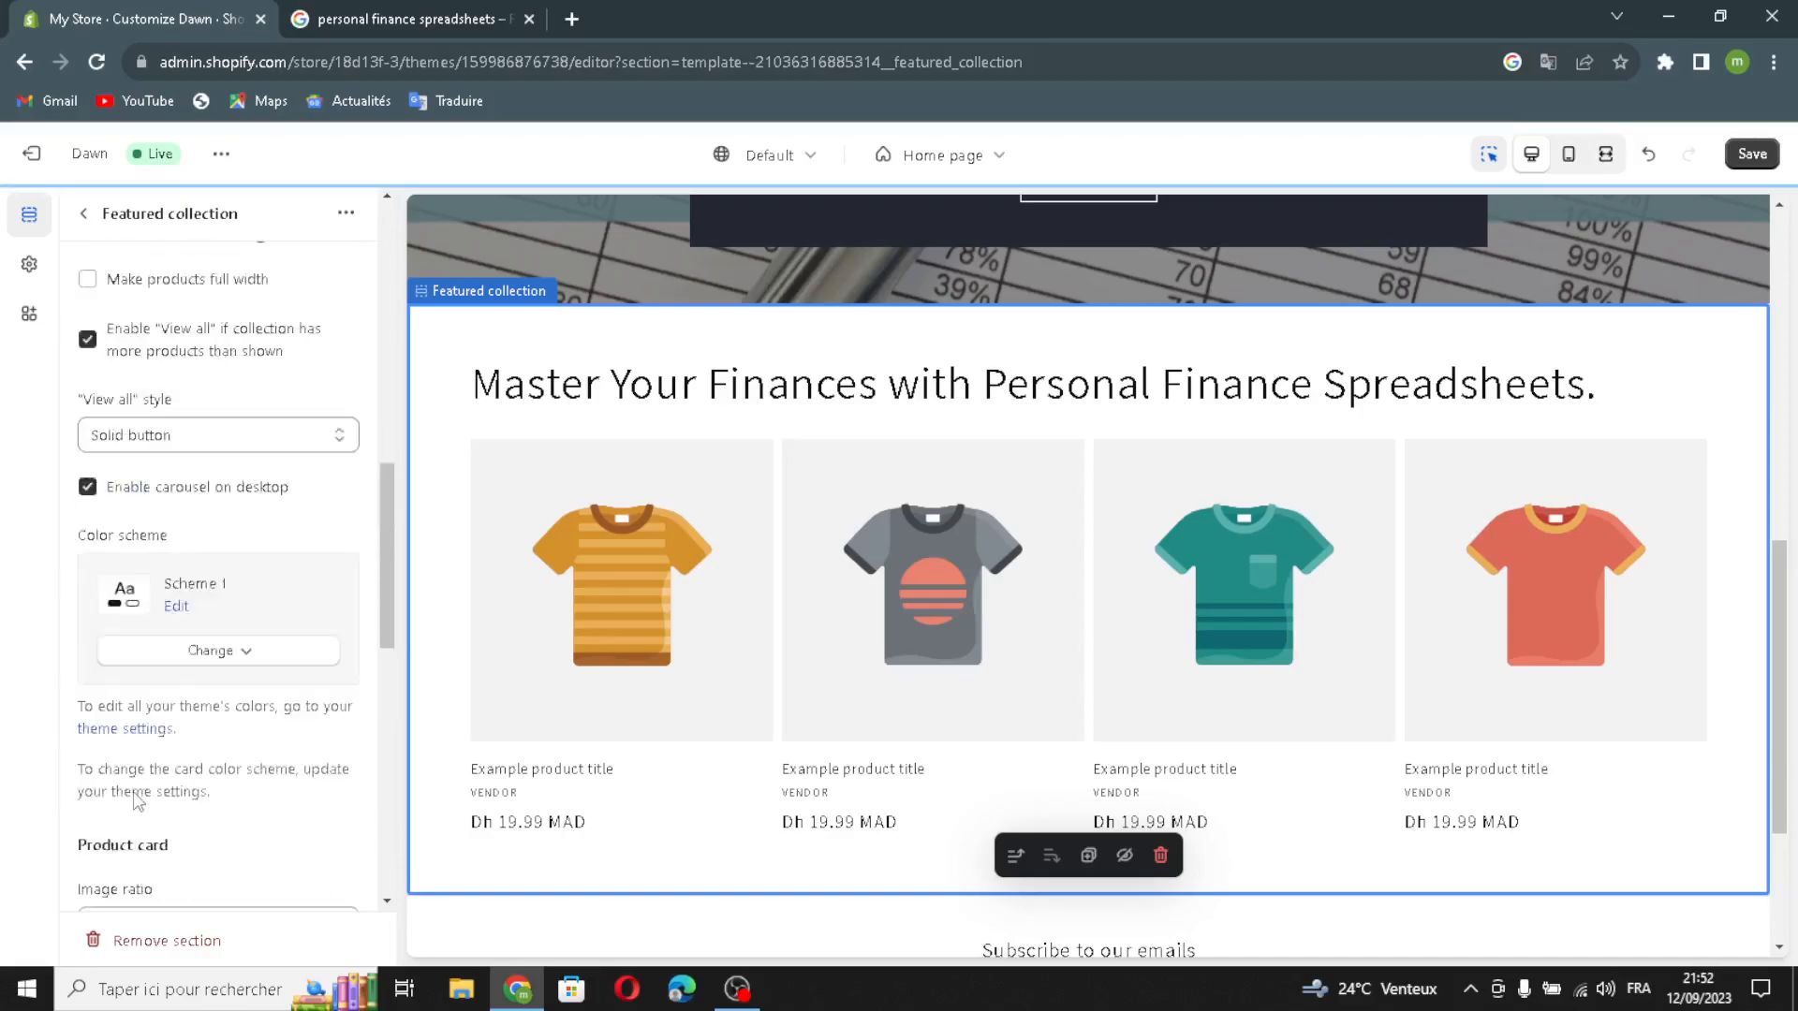
Step: Leave the featured collection settings and look at the sections that can be added to the home page template
left_click(83, 214)
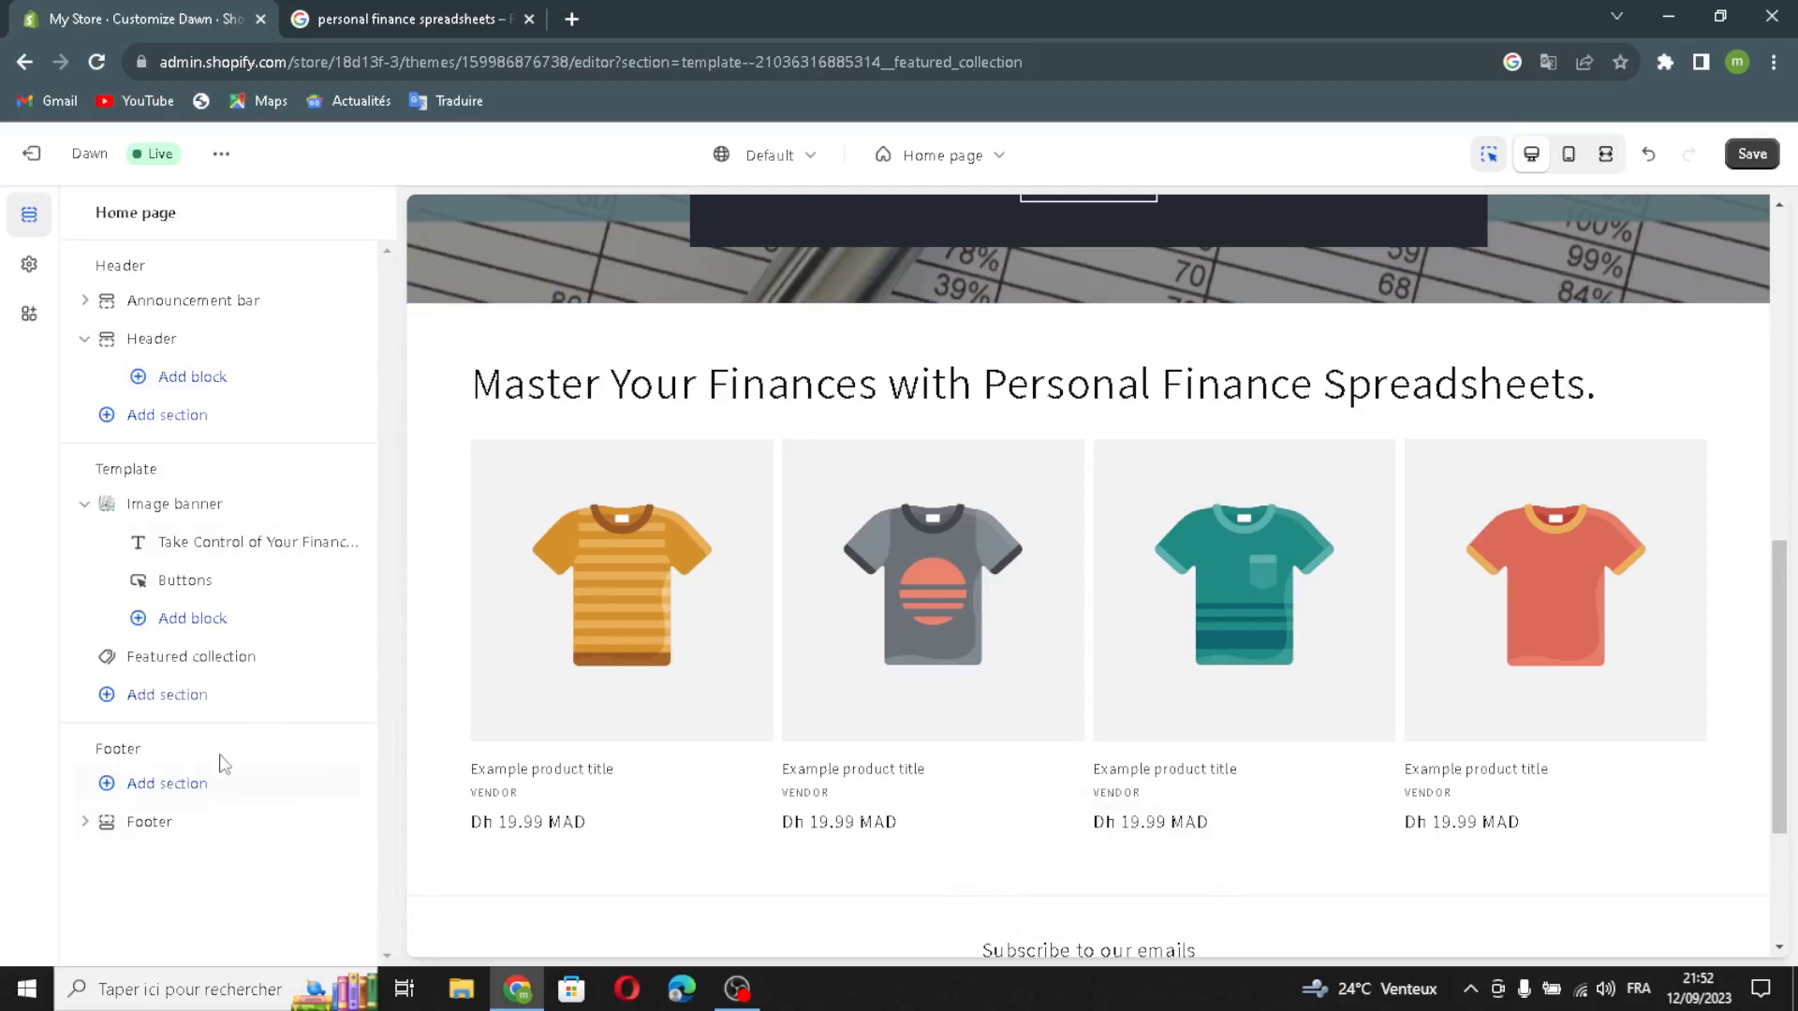
left_click(183, 694)
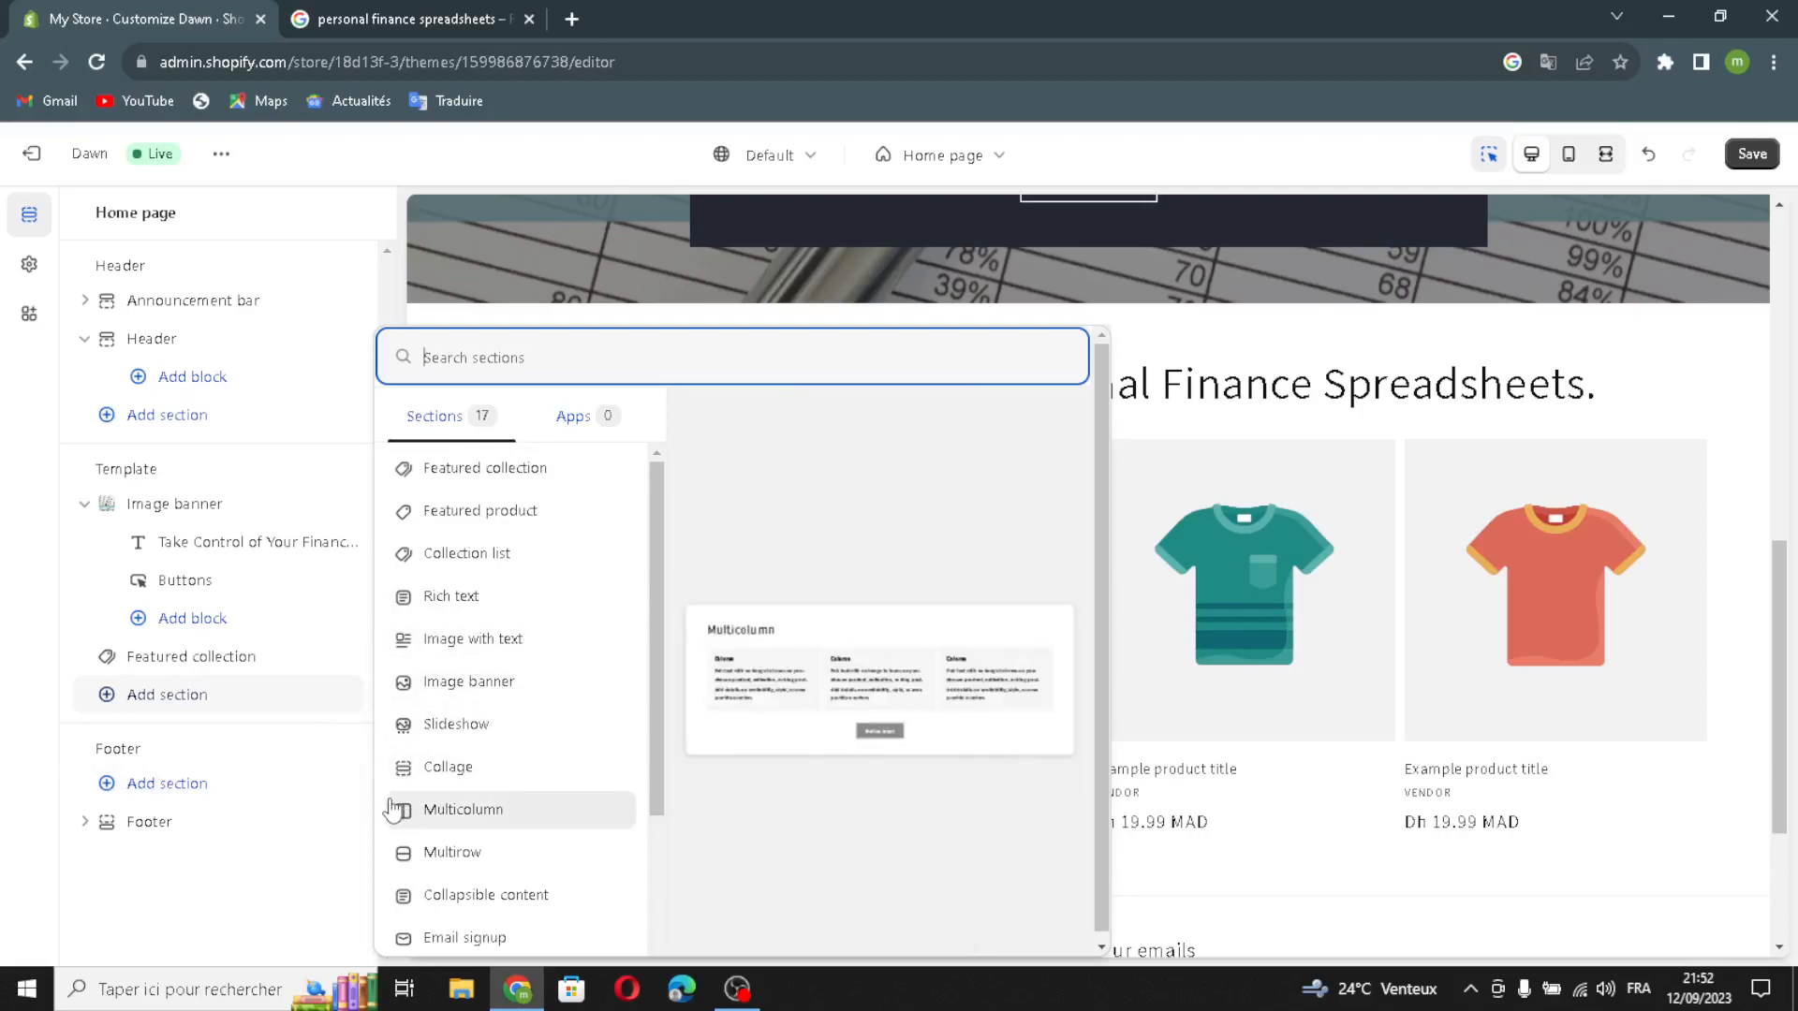
left_click(27, 762)
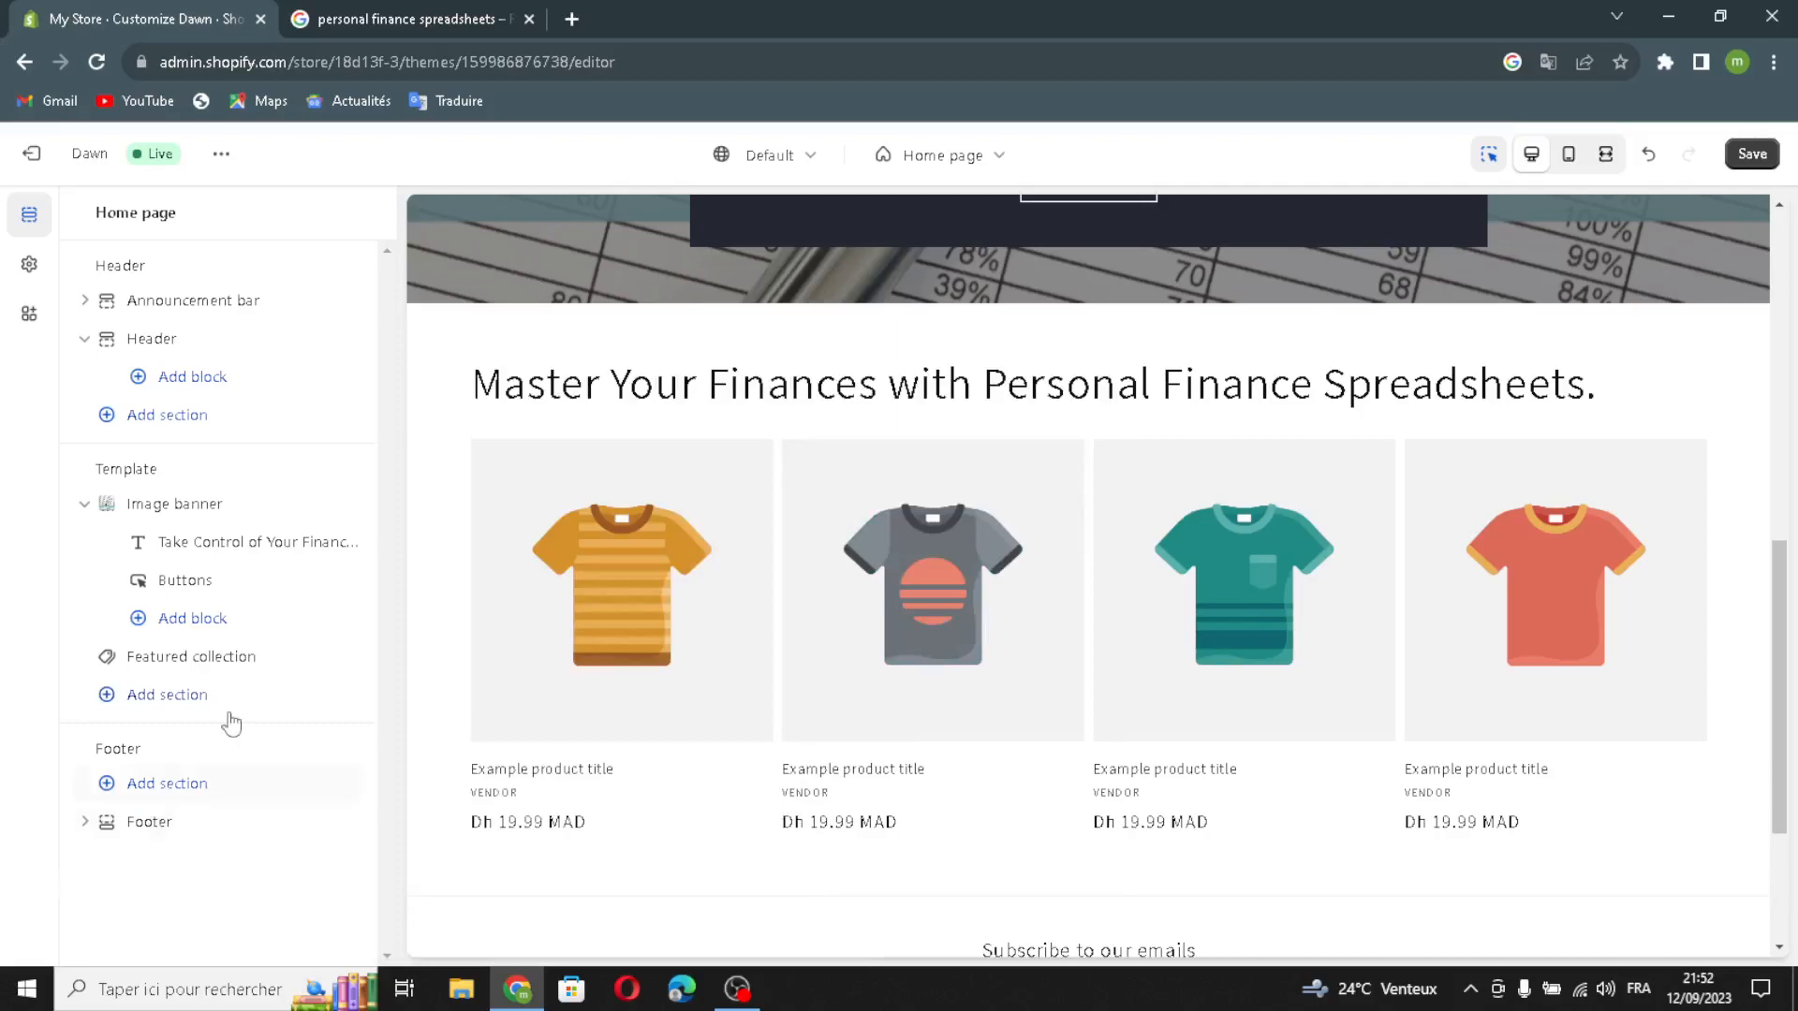
Step: Review the footer's color scheme choices, email signup, Follow on Shop and social media icon settings, and check the page preview
left_click(150, 825)
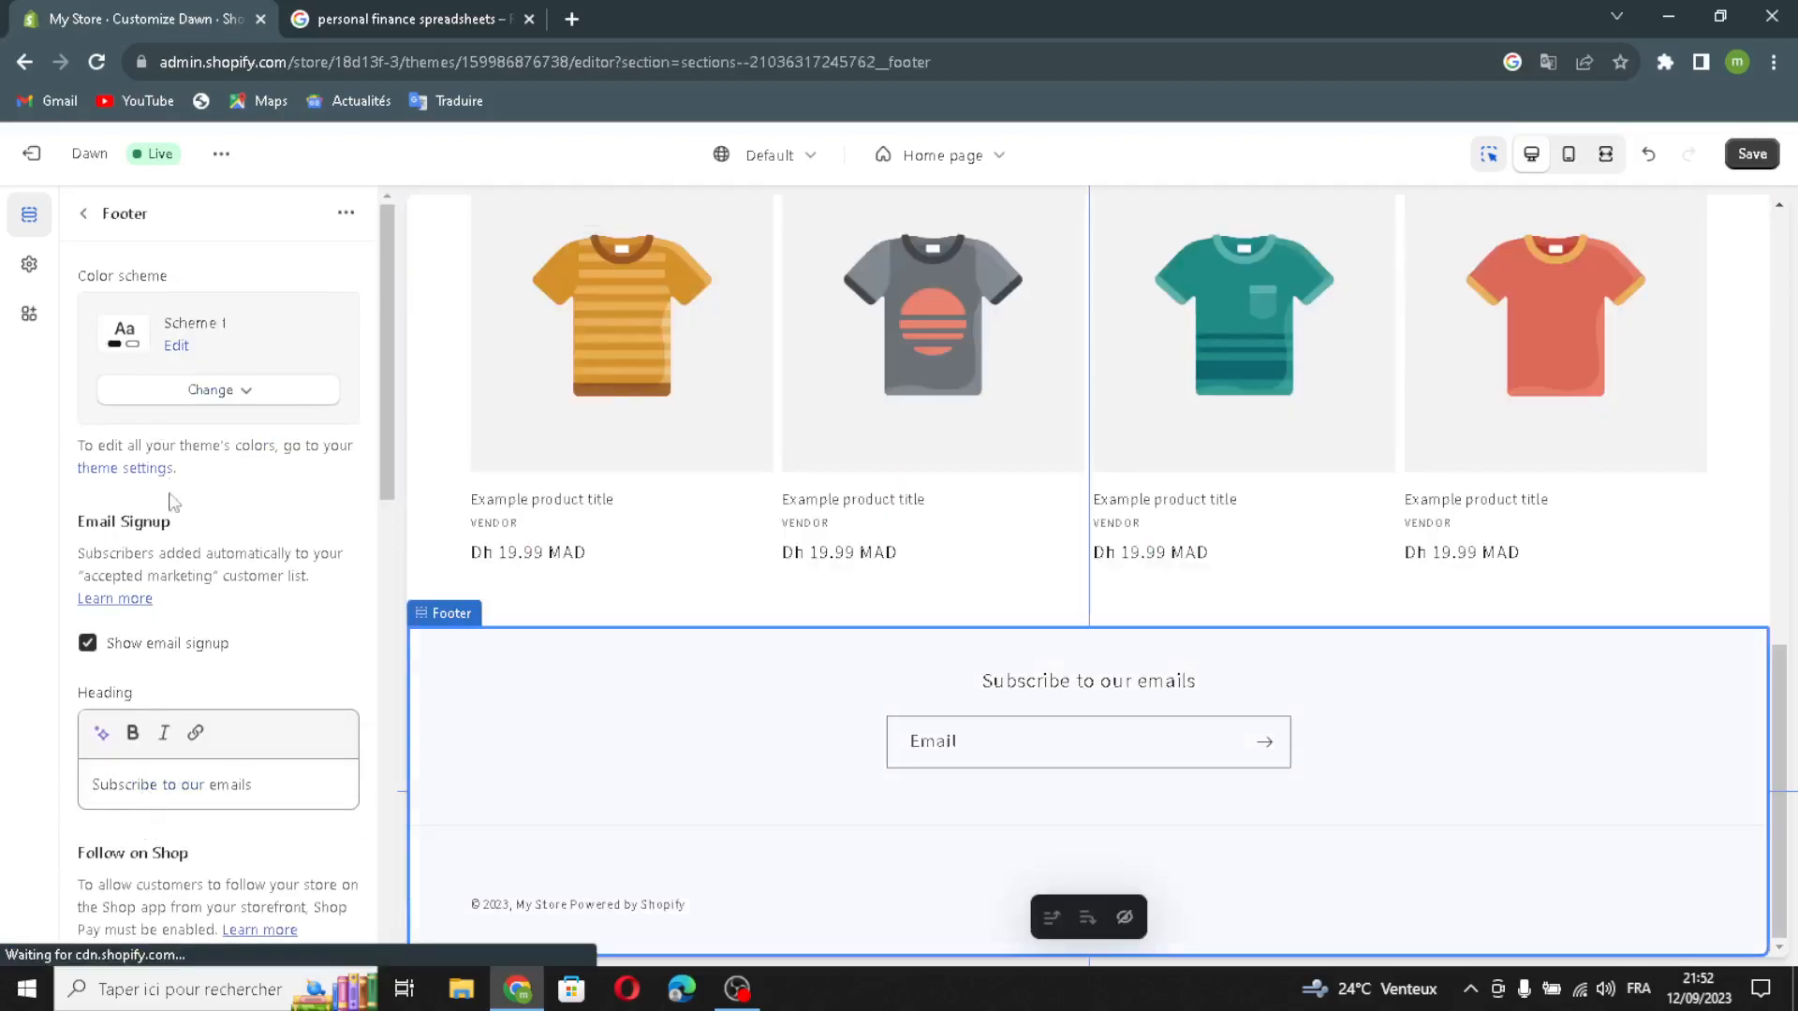
left_click(228, 400)
left_click(229, 403)
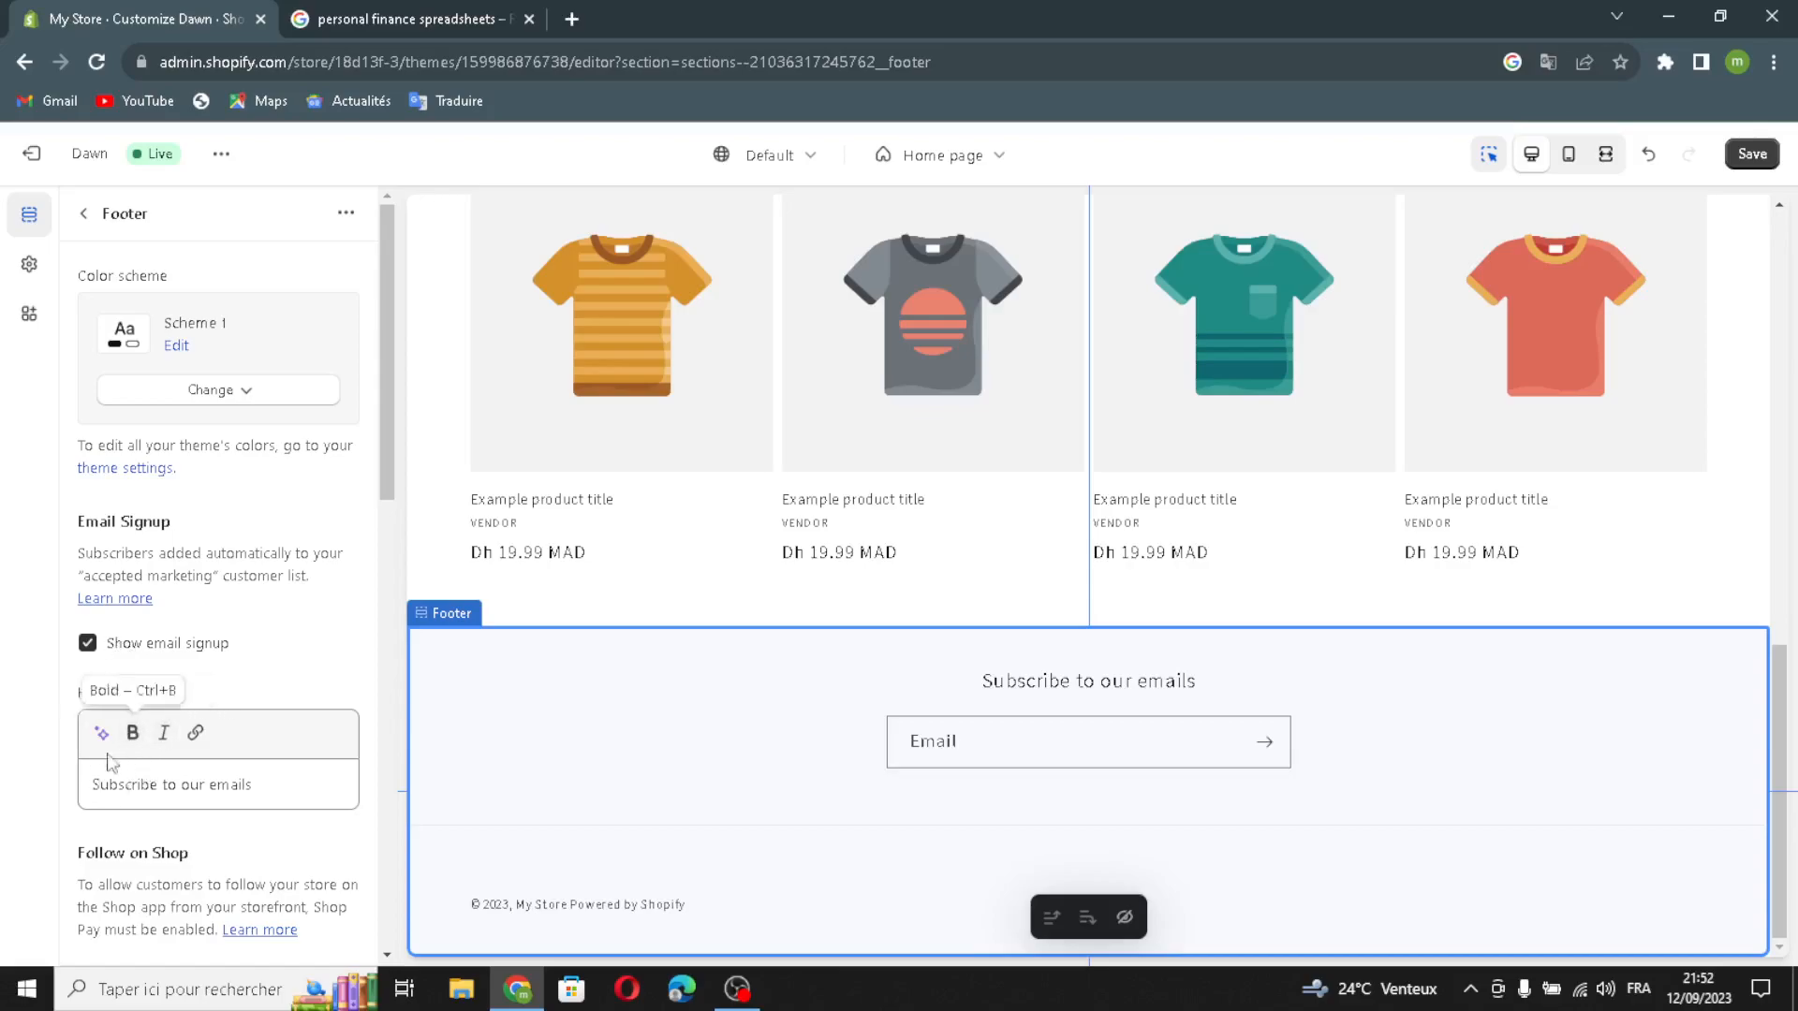
scroll(181, 824, "down", 3)
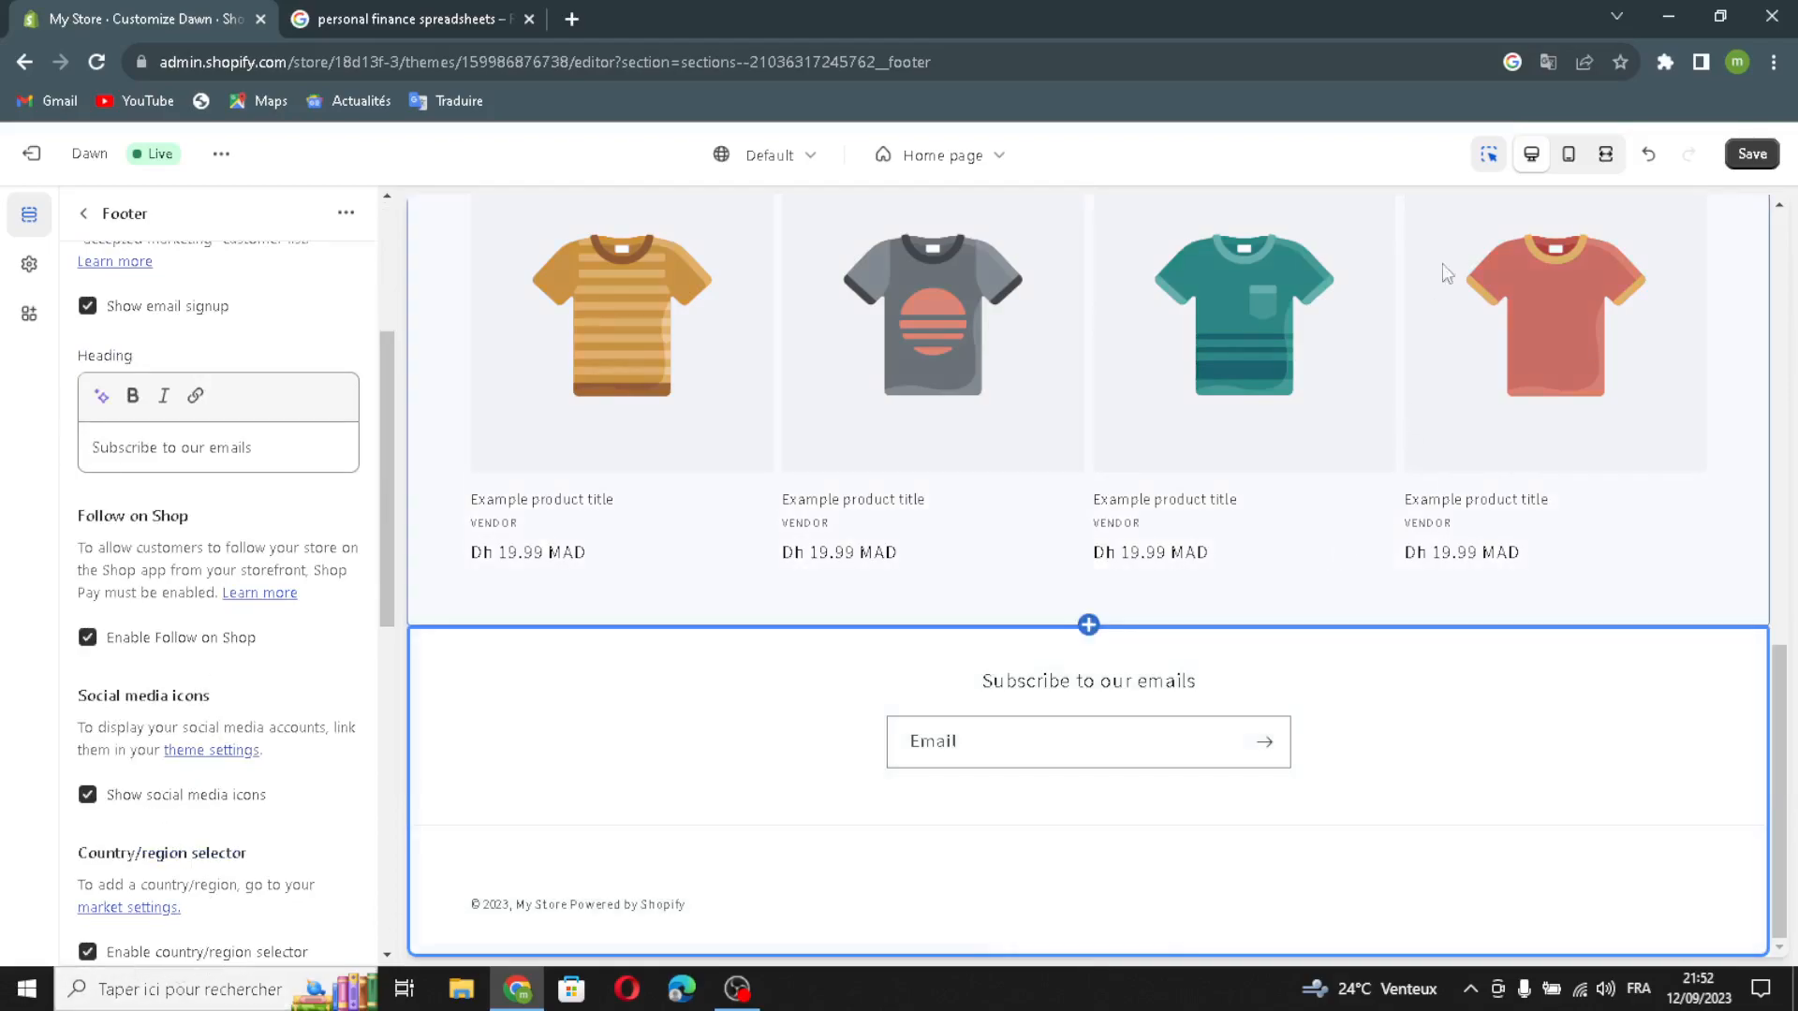
scroll(1505, 455, "up", 10)
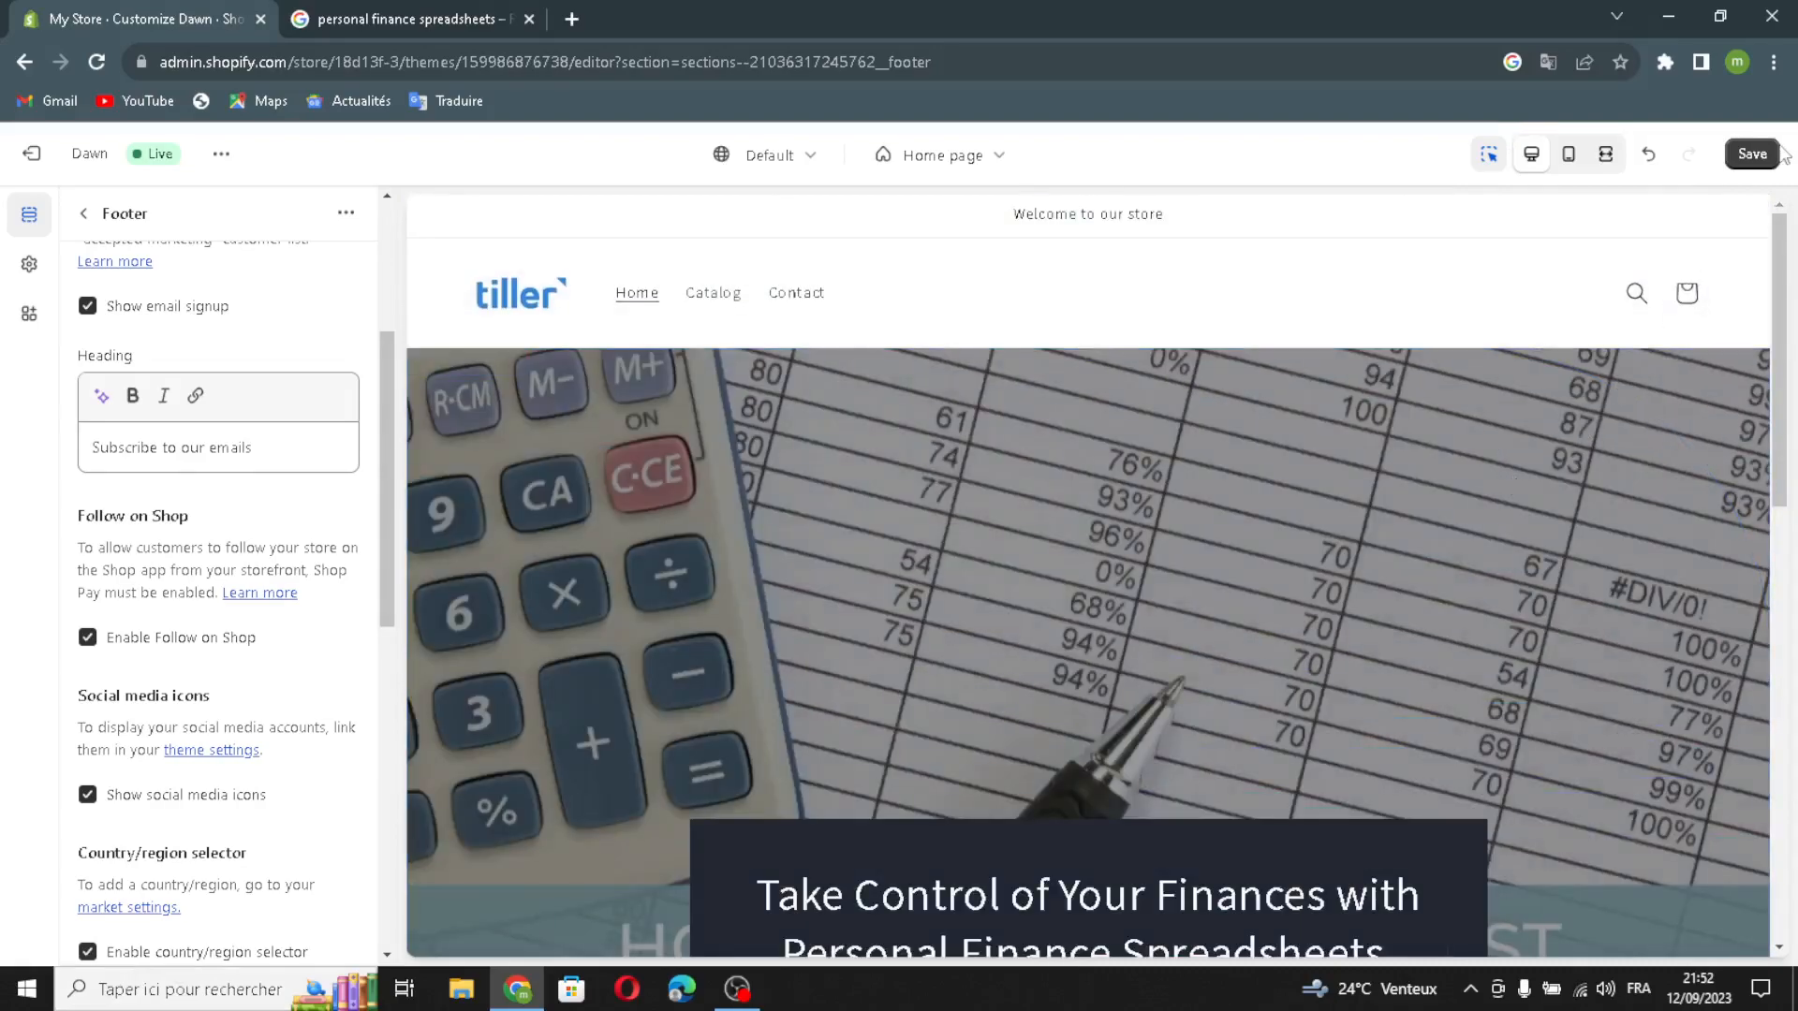
Step: Save the theme changes, return from the theme editor to the admin home and collapse the trial notice
left_click(1744, 159)
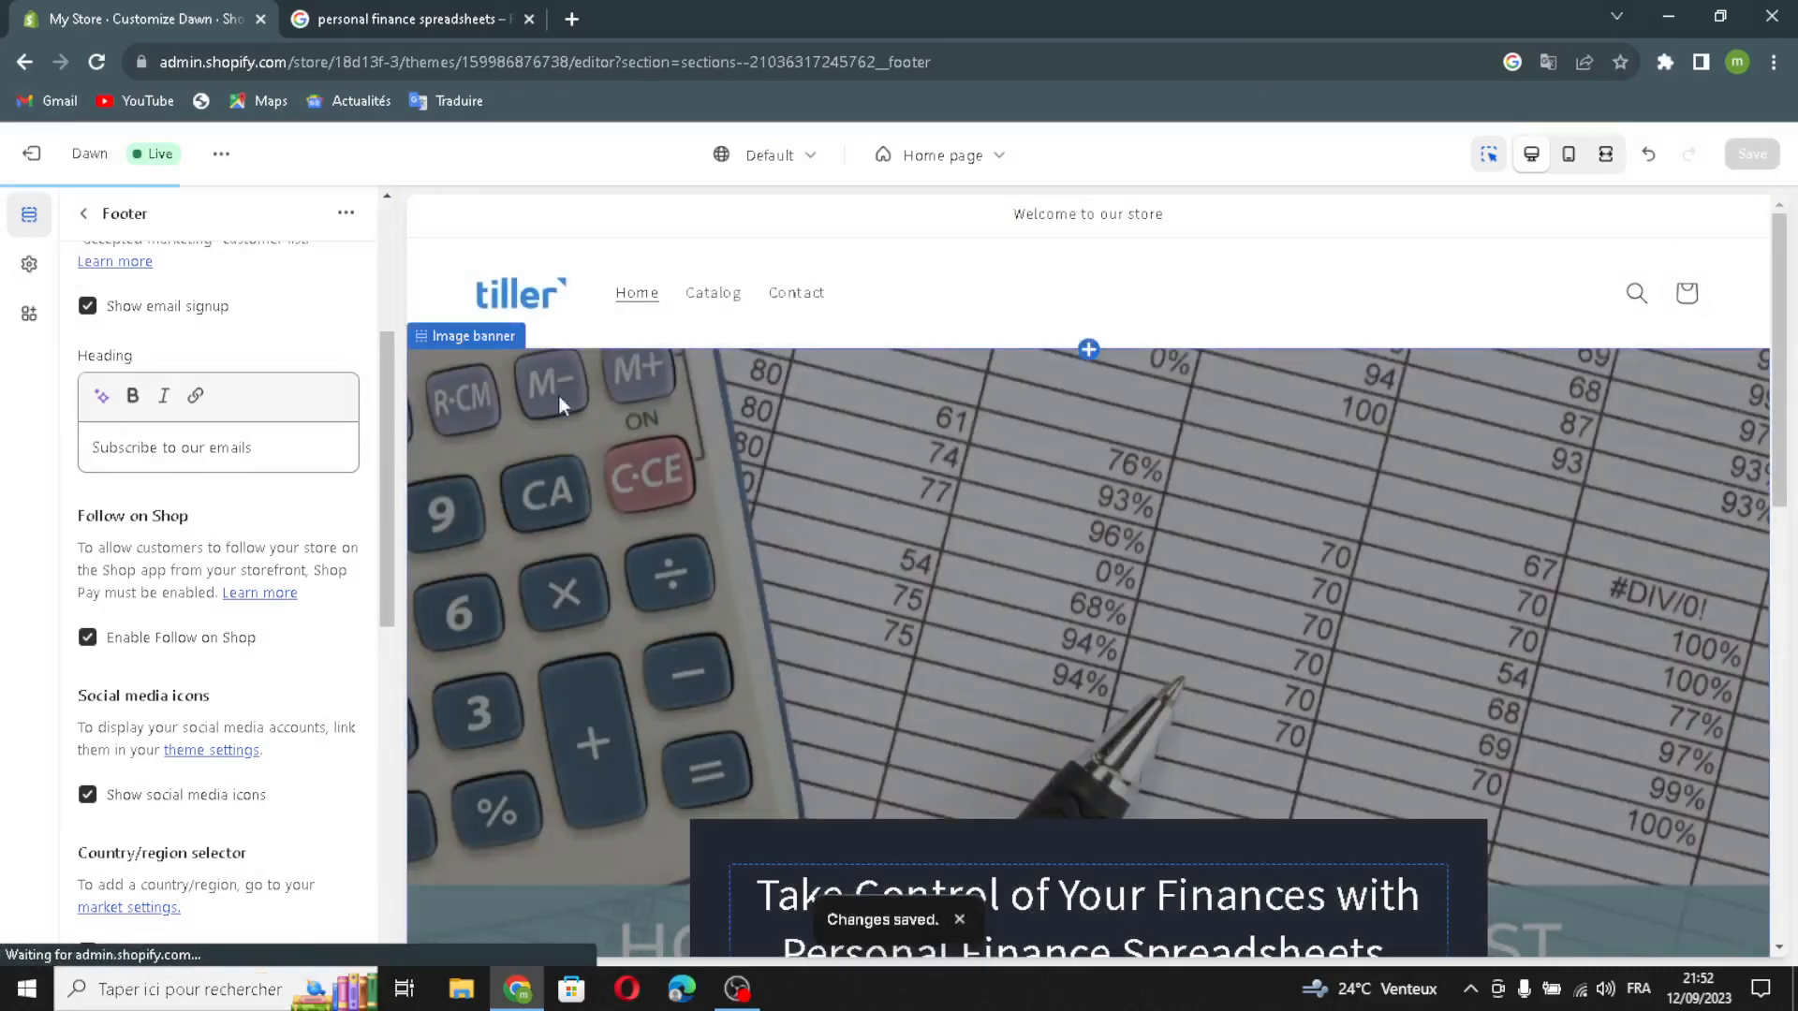
left_click(37, 158)
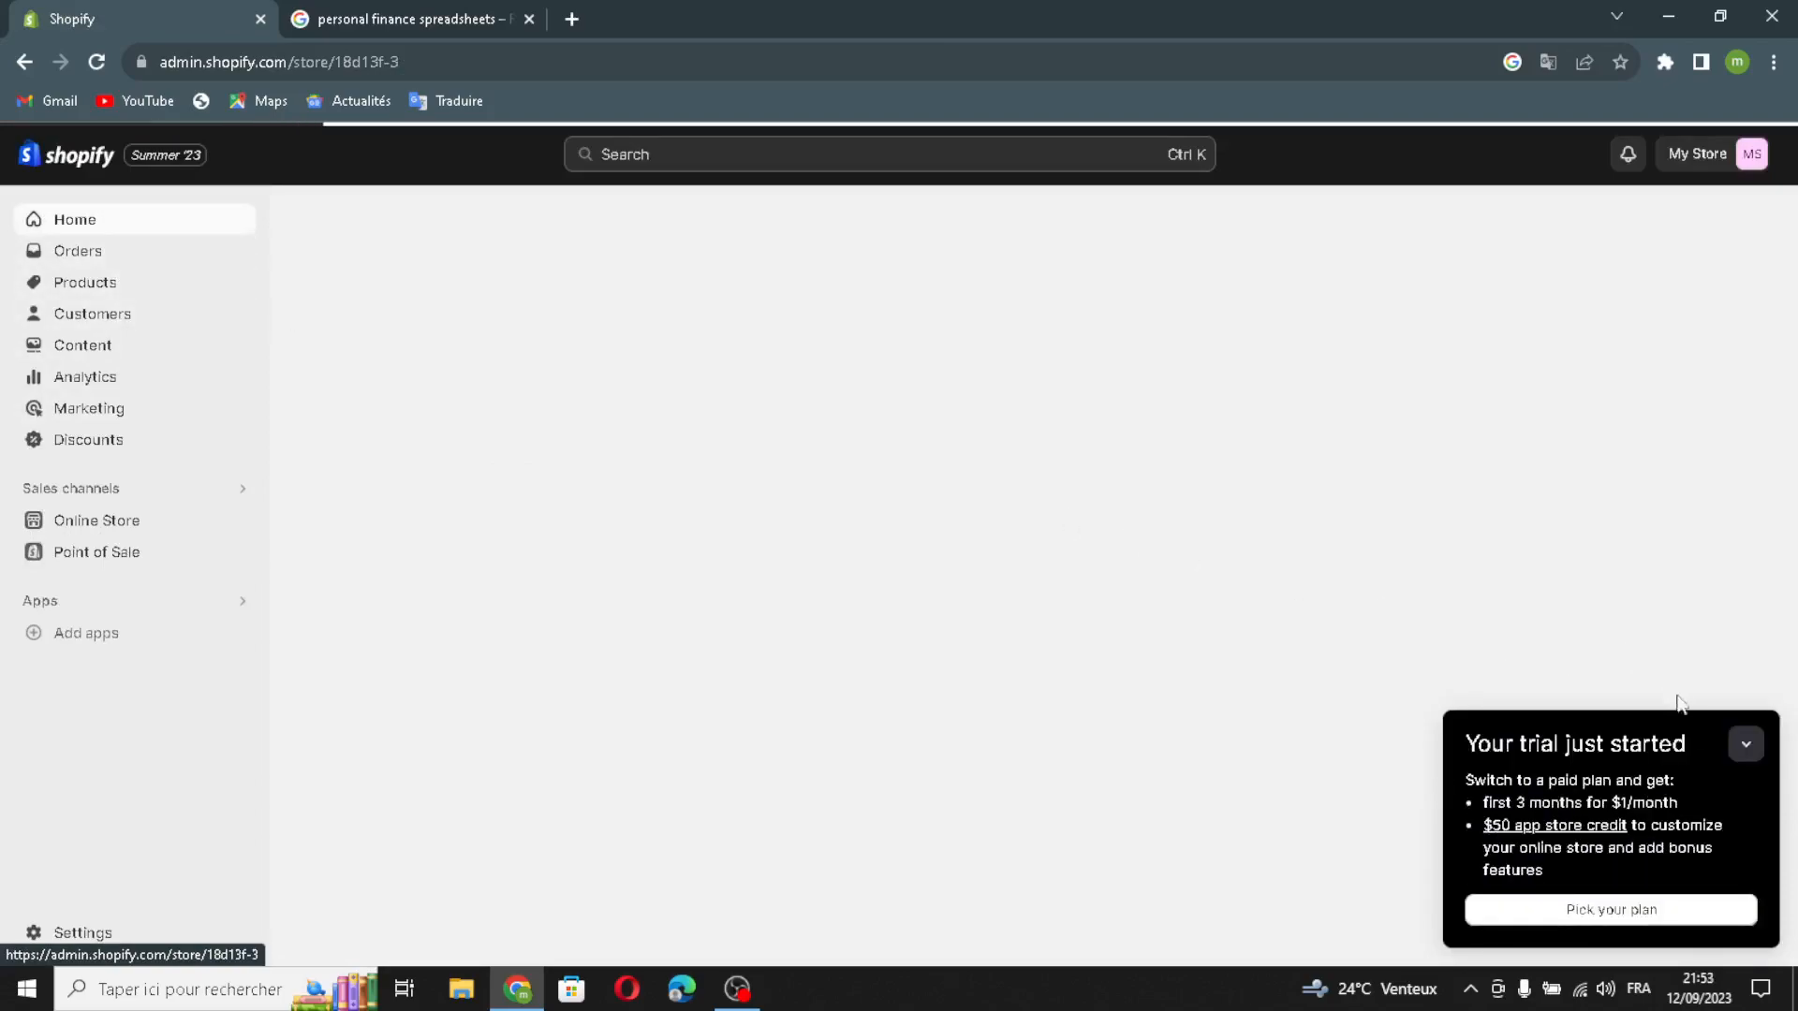
left_click(1740, 746)
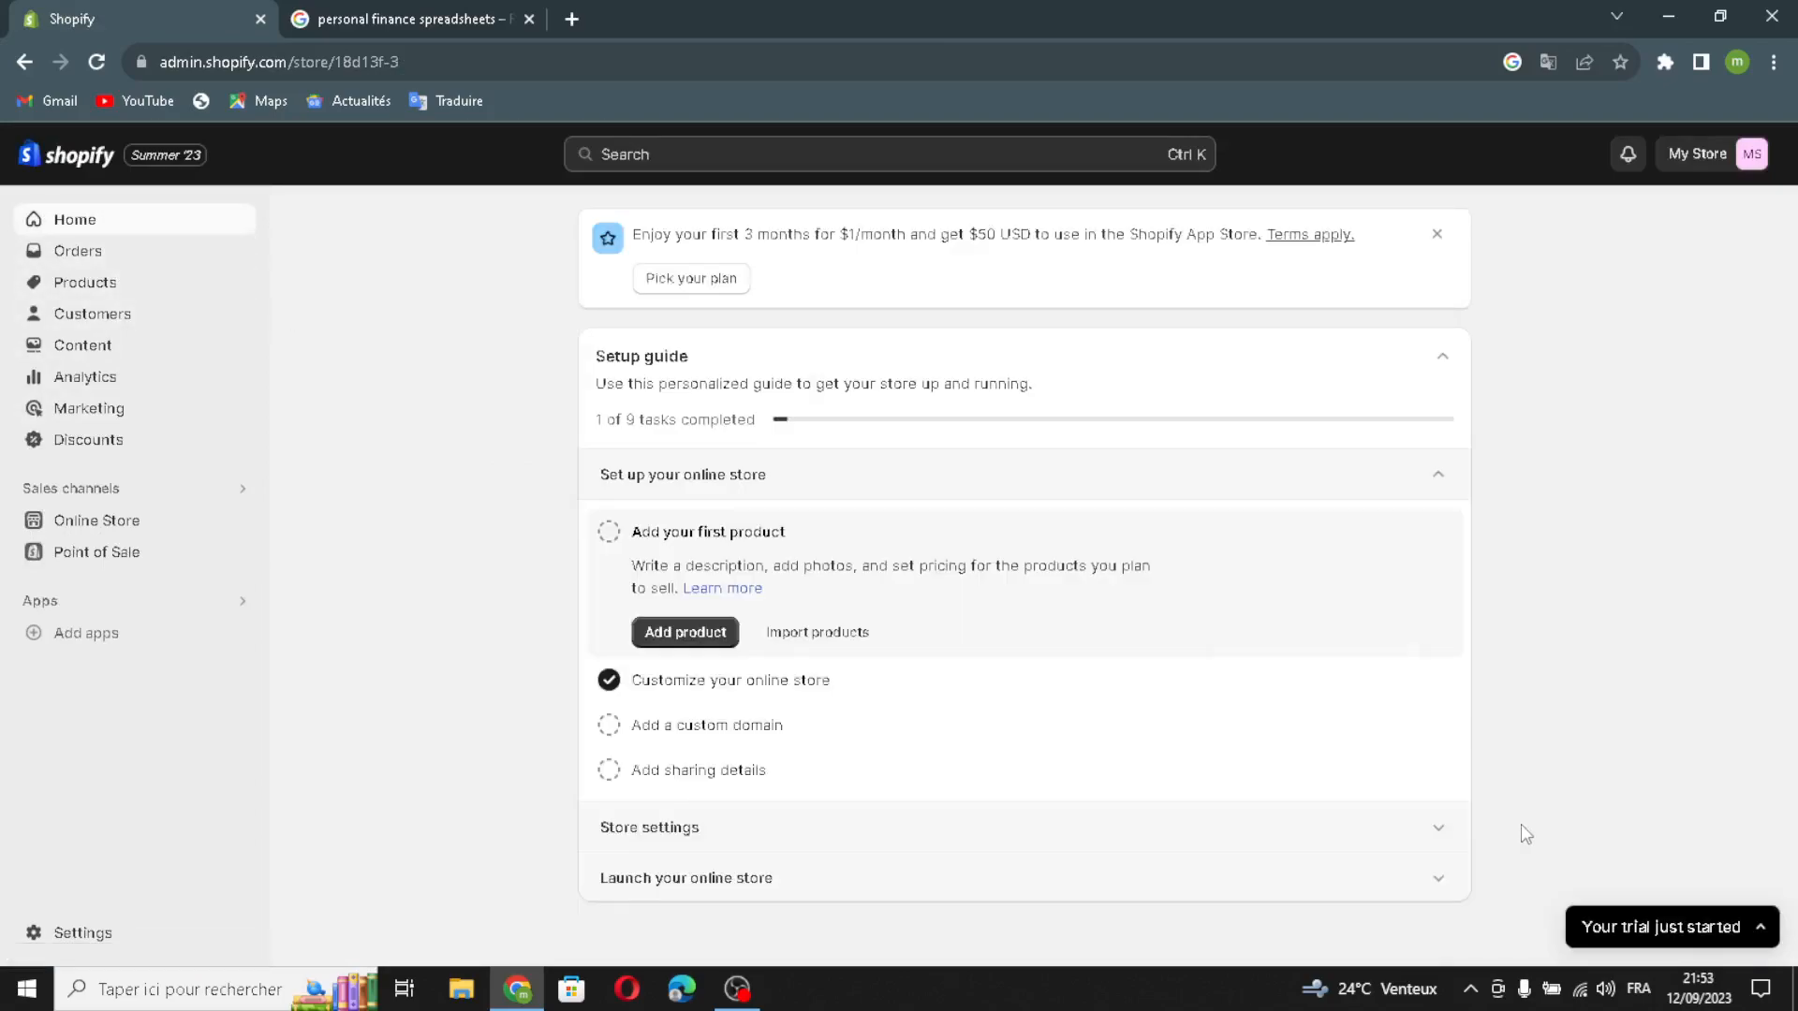
Step: Mark the setup tasks Add your first product, Add a custom domain and Add sharing details as complete
left_click(609, 532)
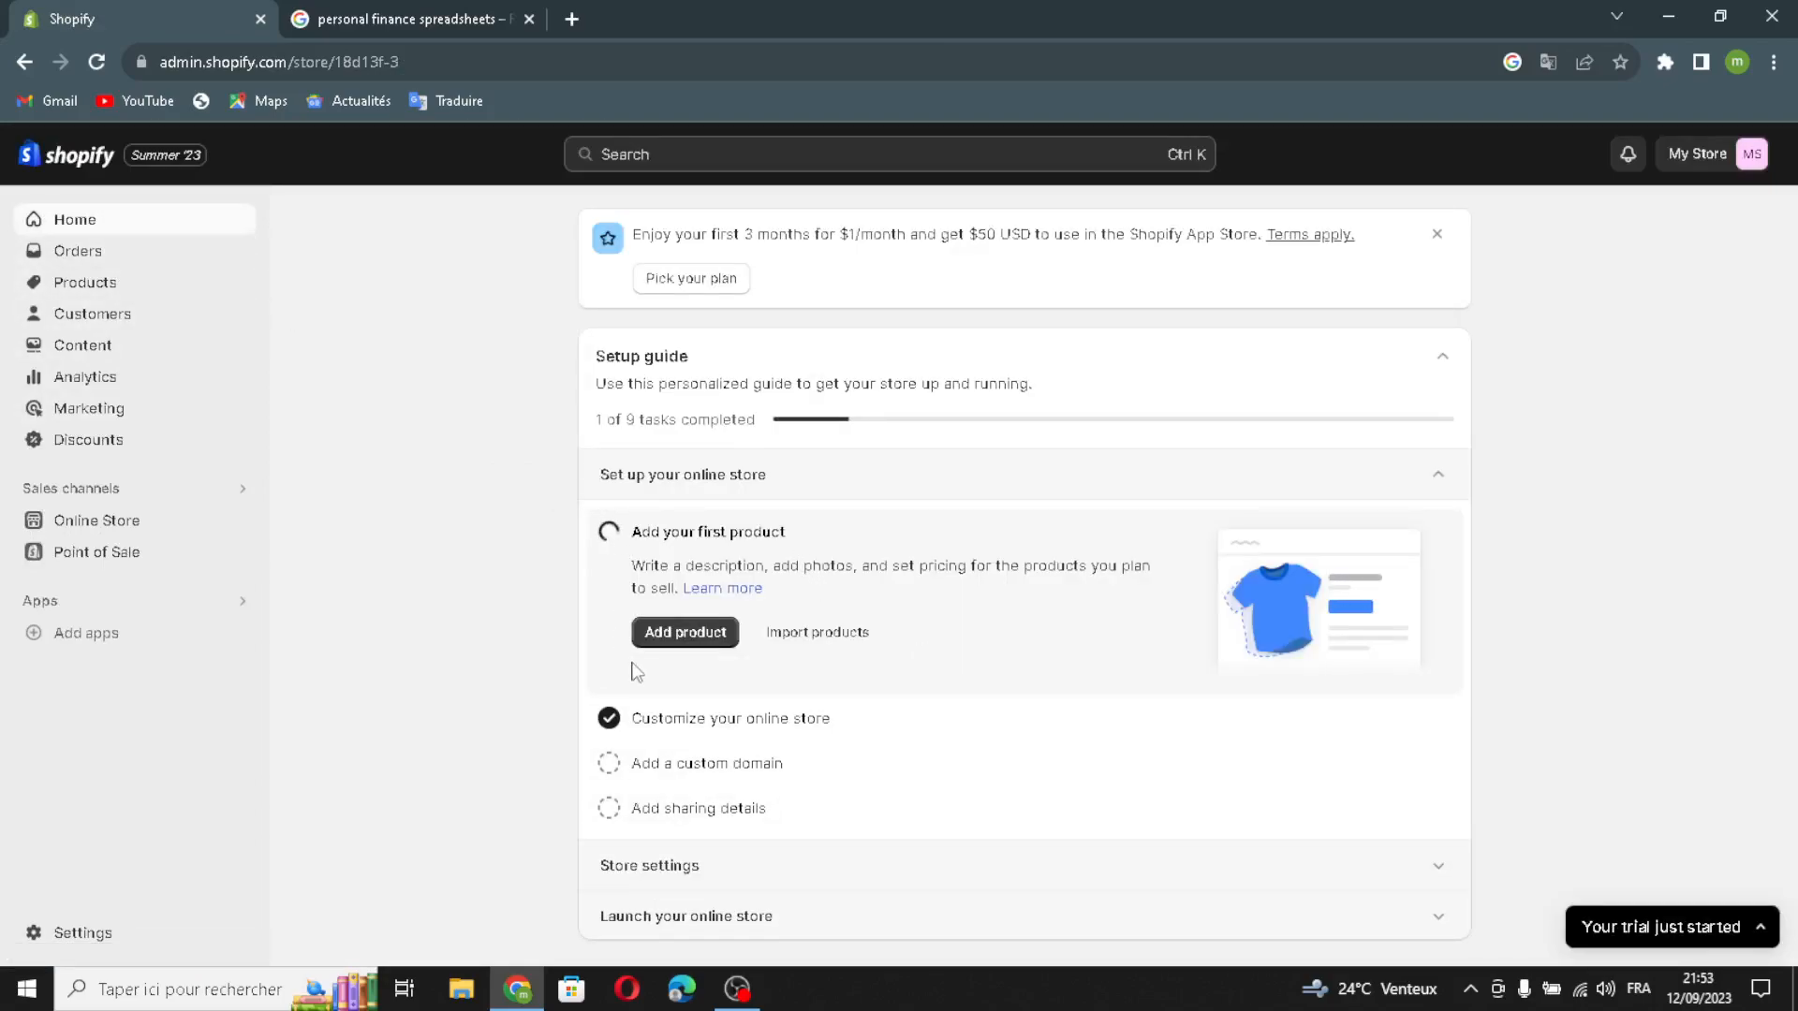
left_click(609, 763)
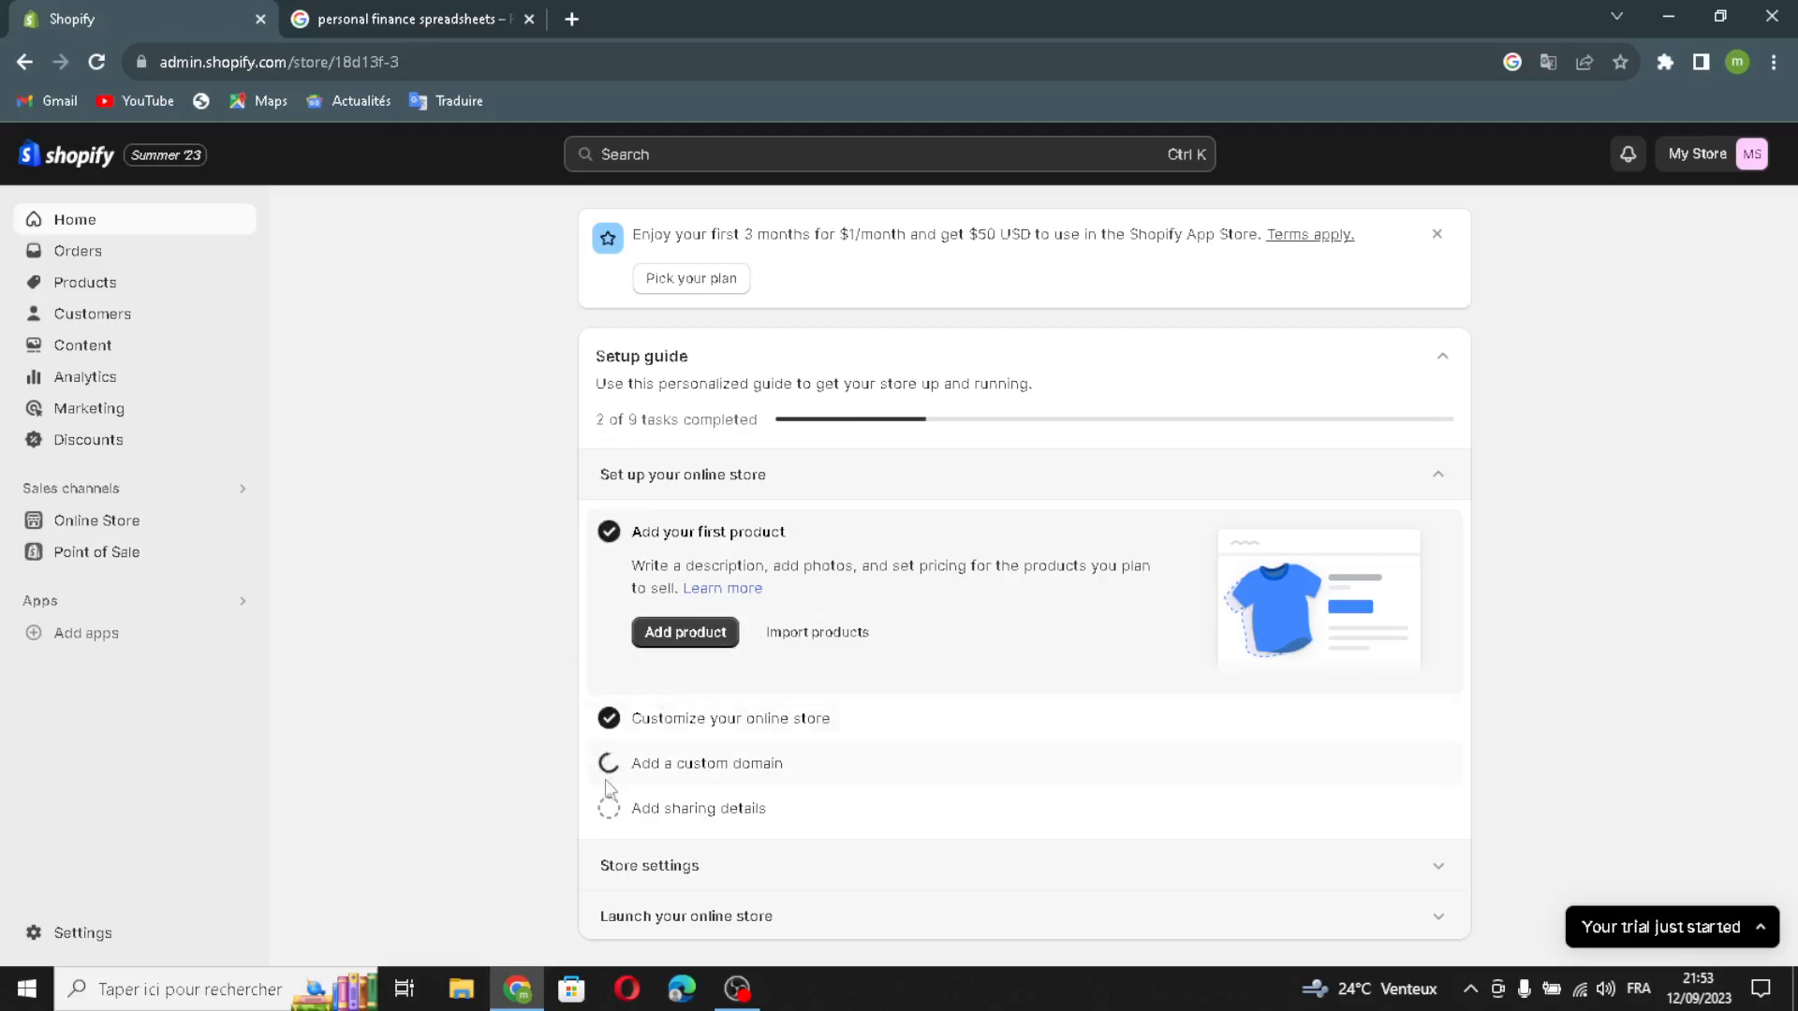
left_click(609, 808)
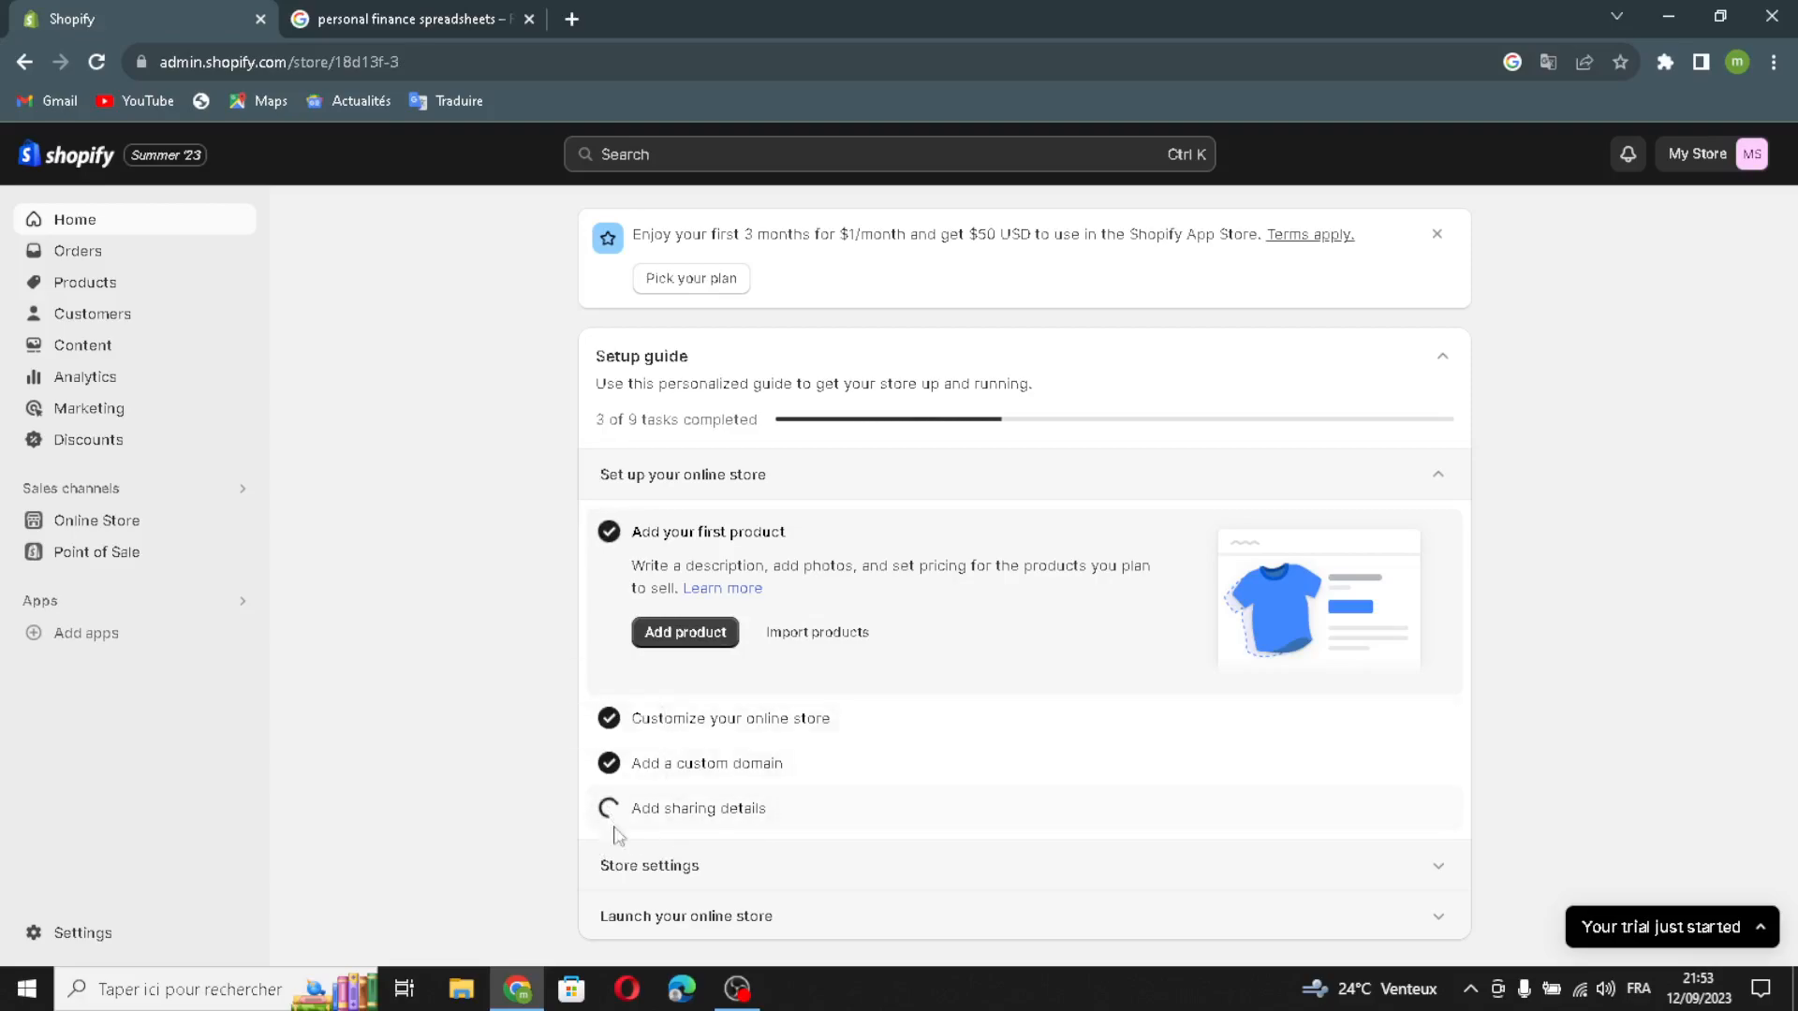
Step: Review the store name, phone and email fields in the store details through the Store settings tasks, and return to the home page
left_click(636, 871)
left_click(676, 702)
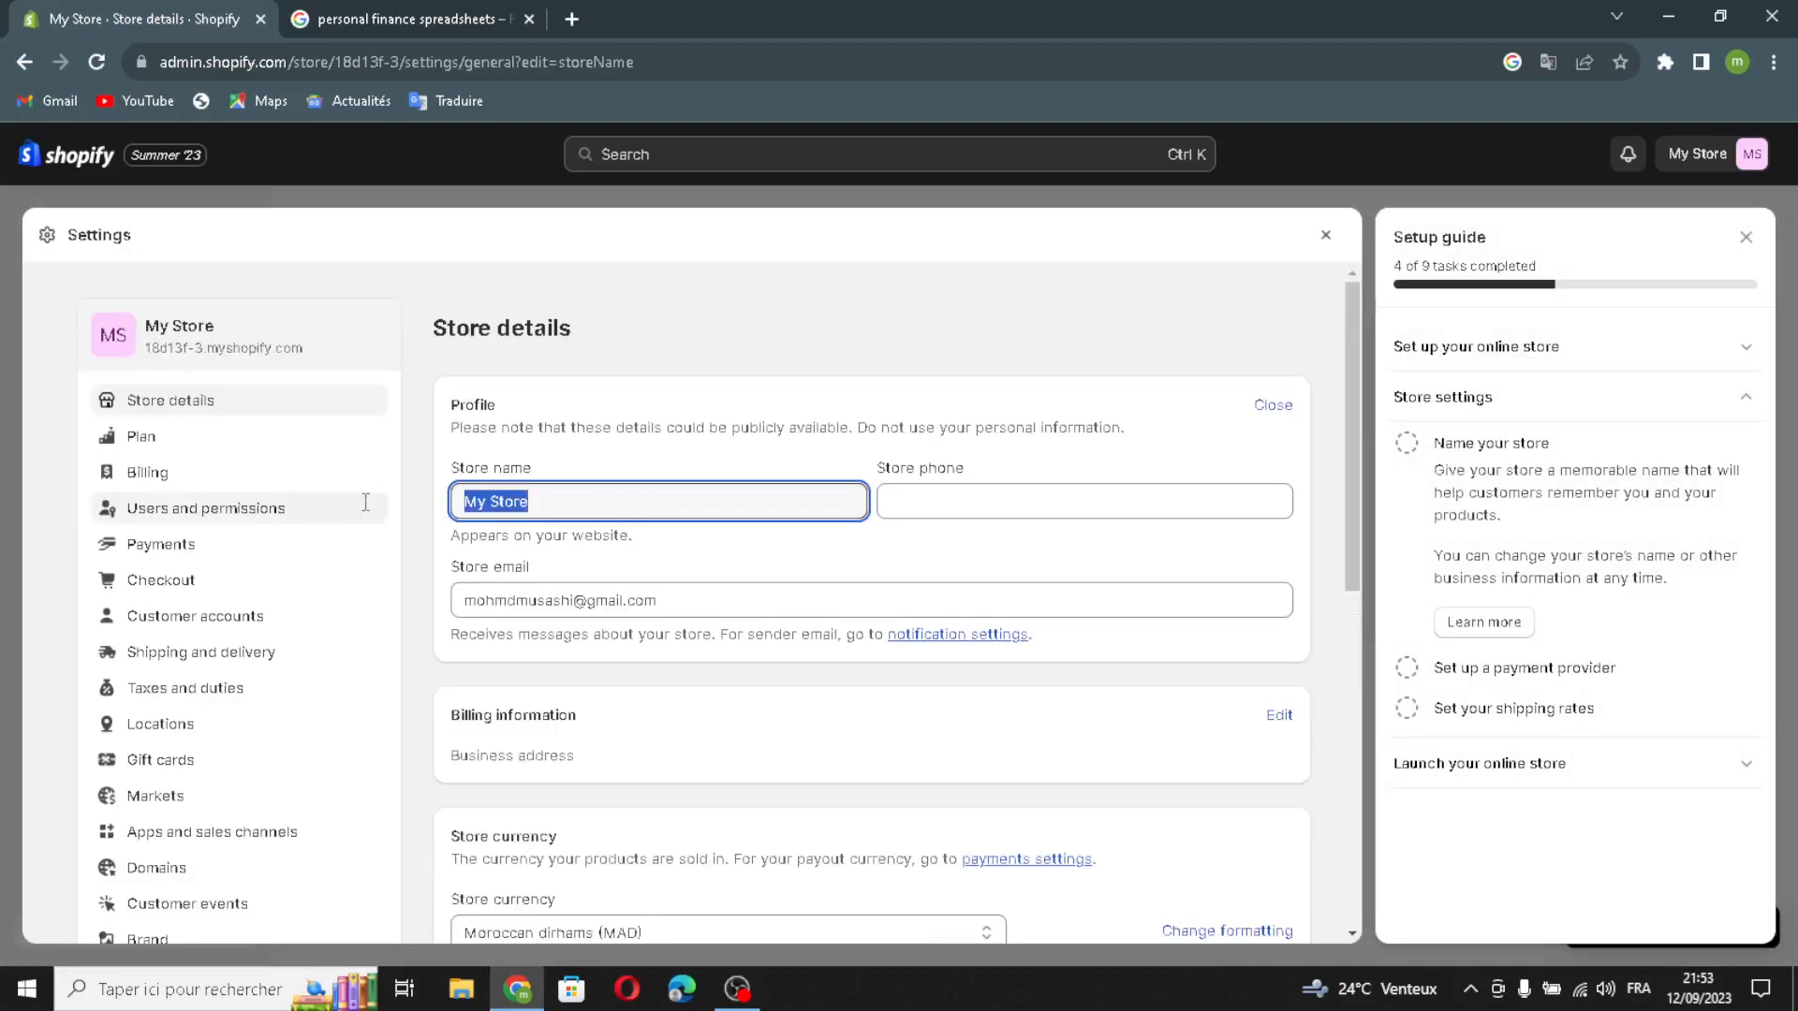
left_click(698, 510)
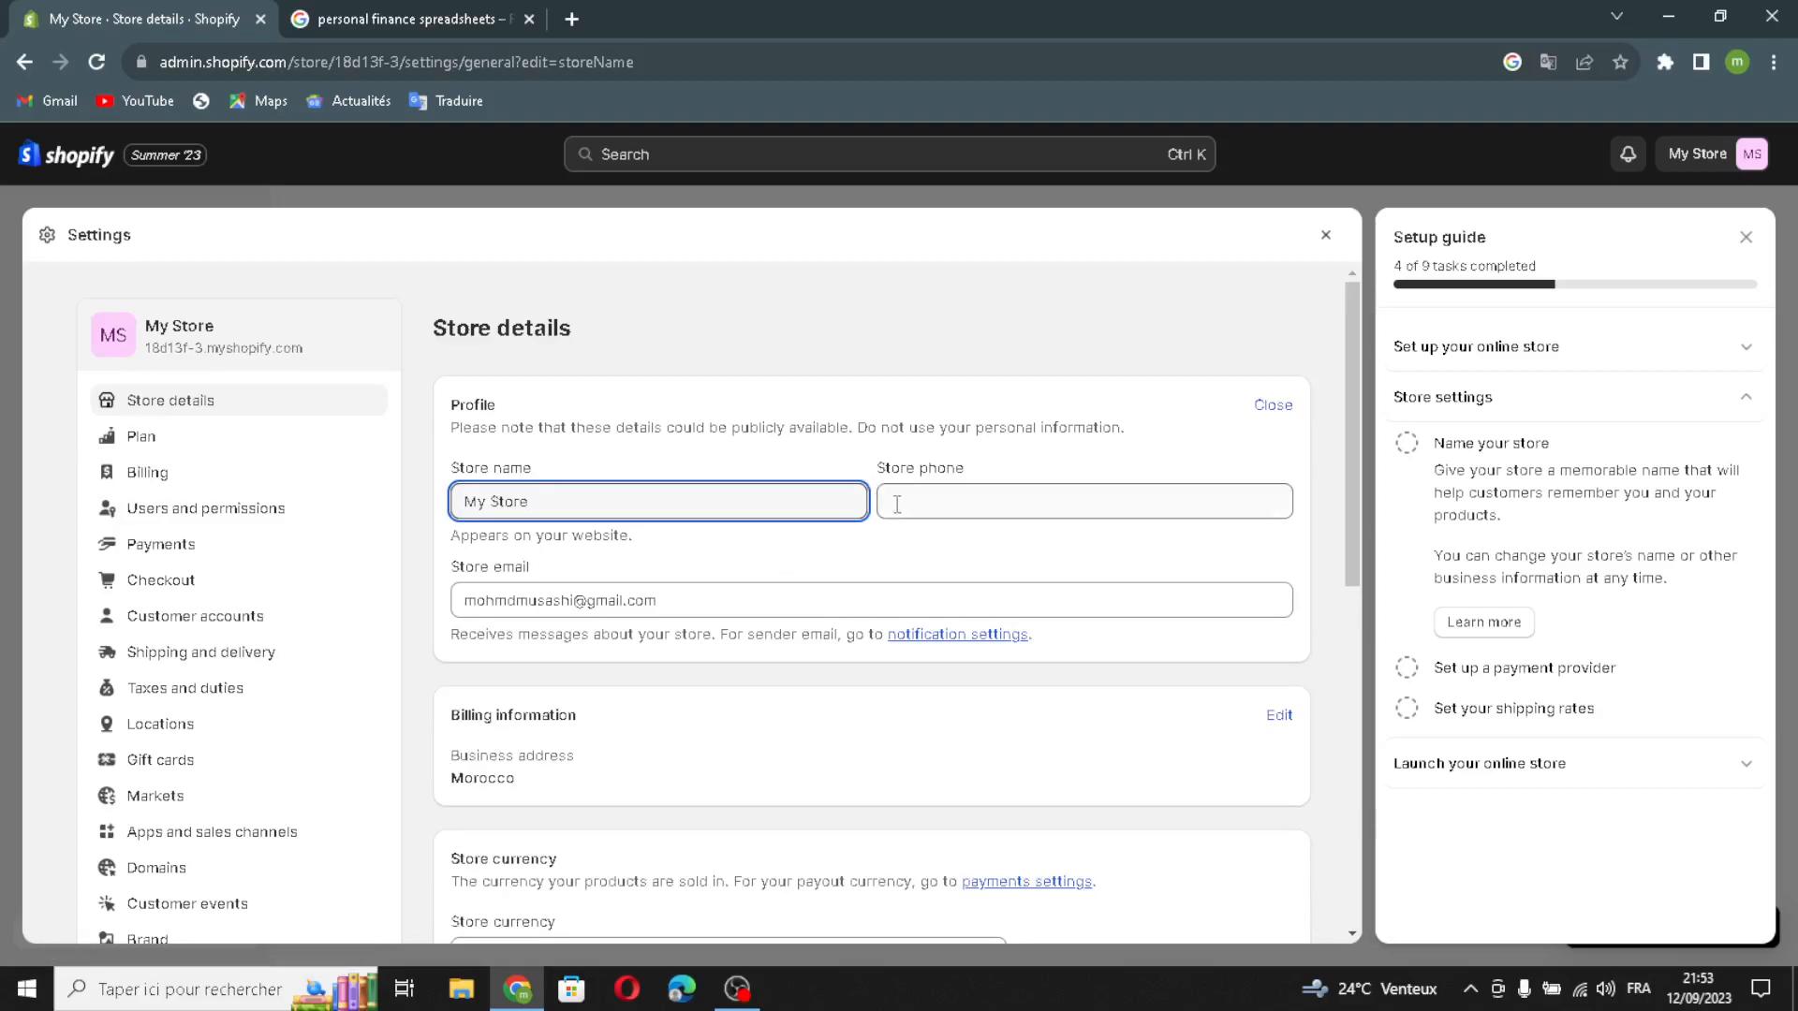
key("Tab")
left_click(676, 609)
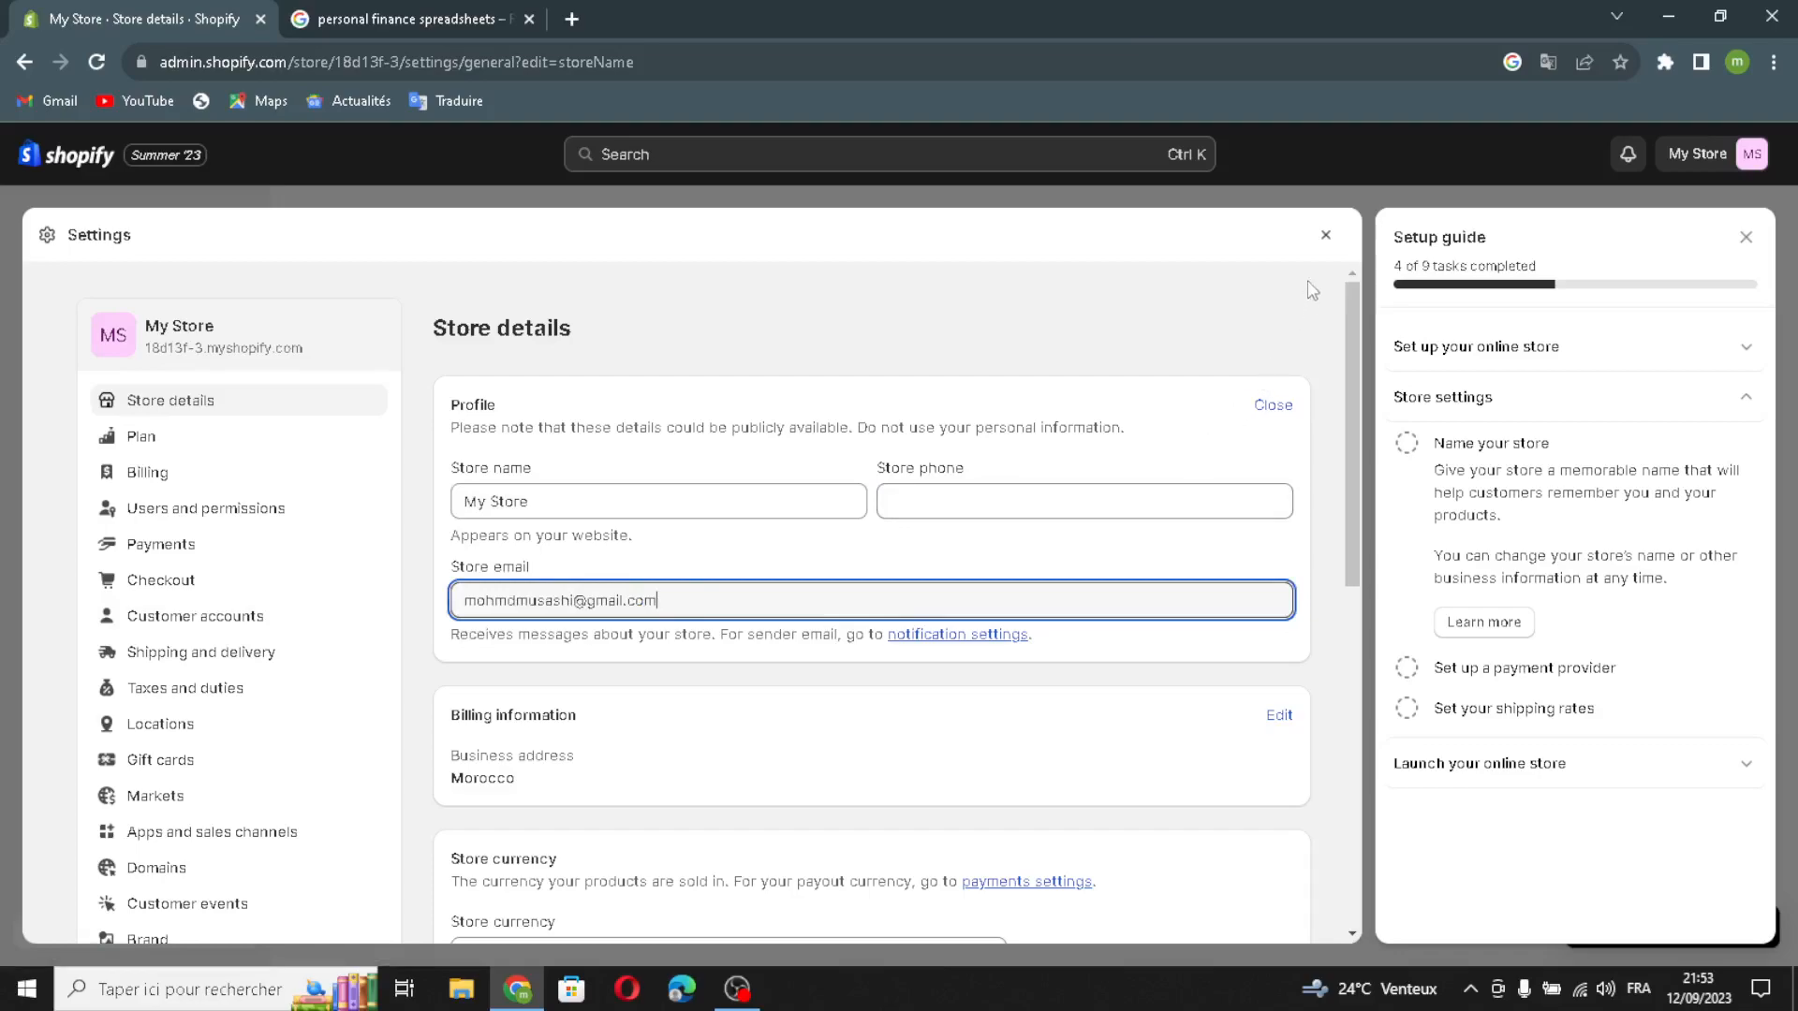
left_click(1326, 240)
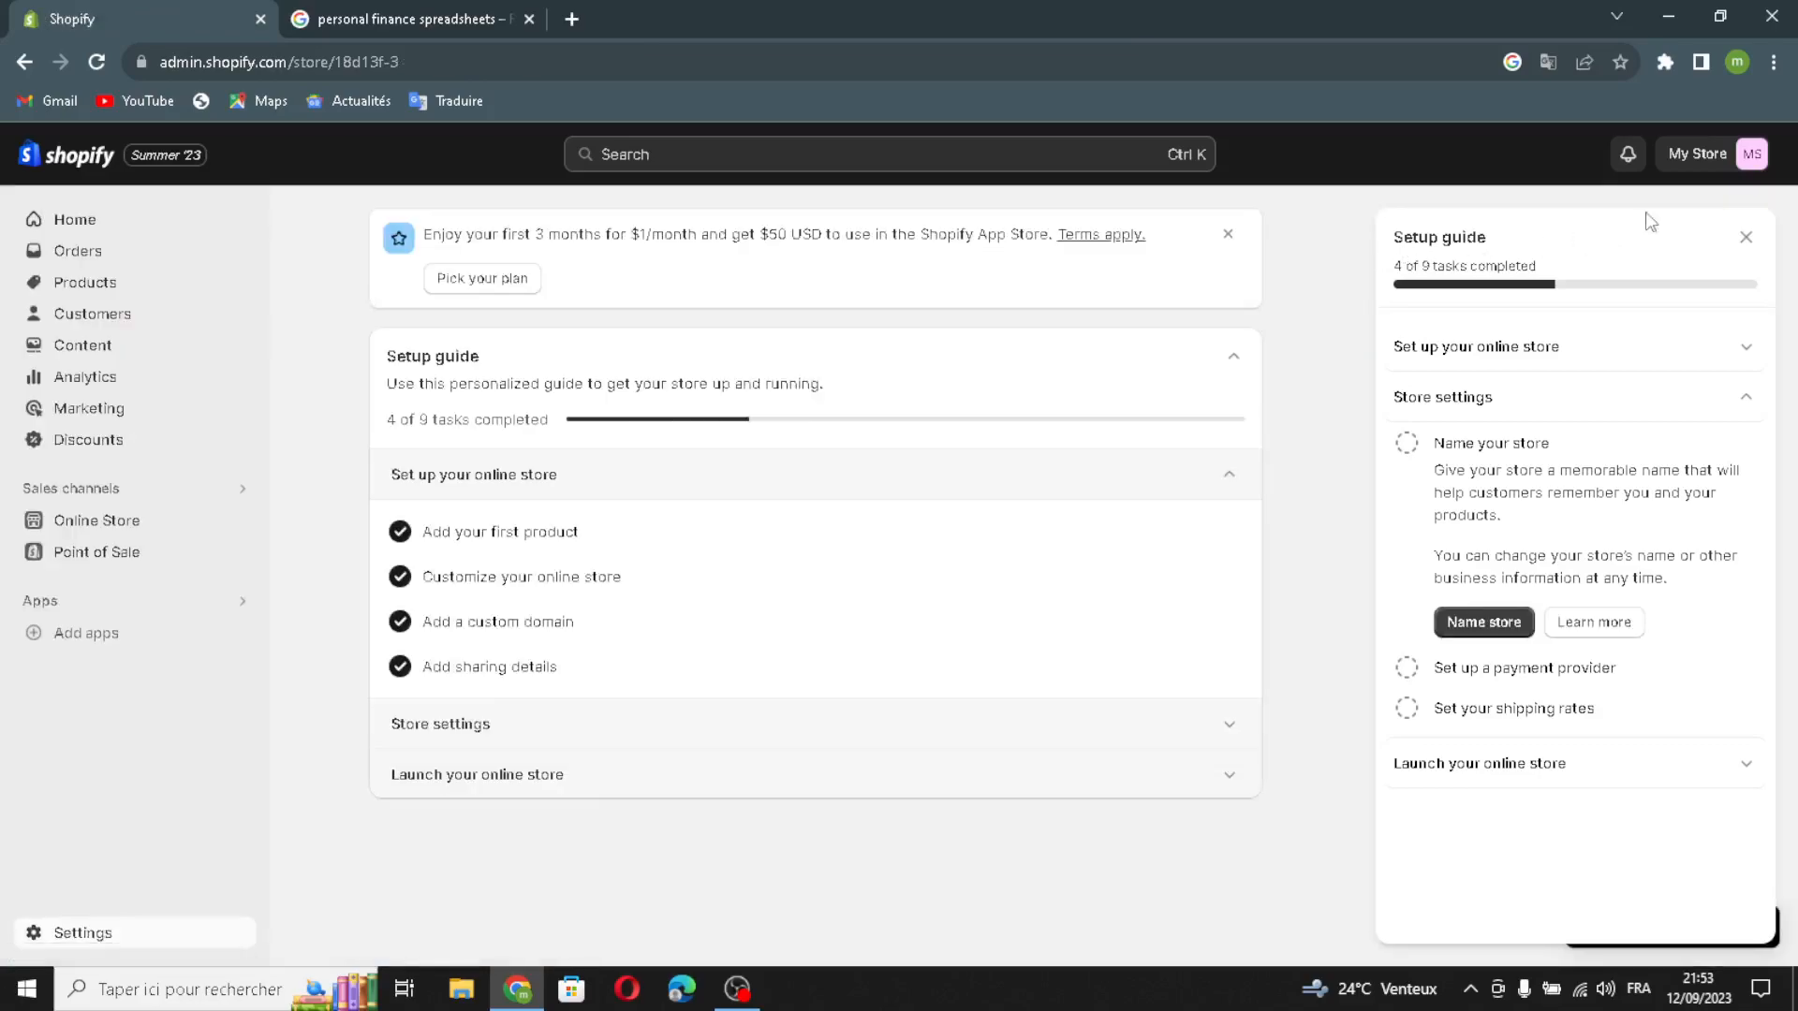
left_click(1746, 237)
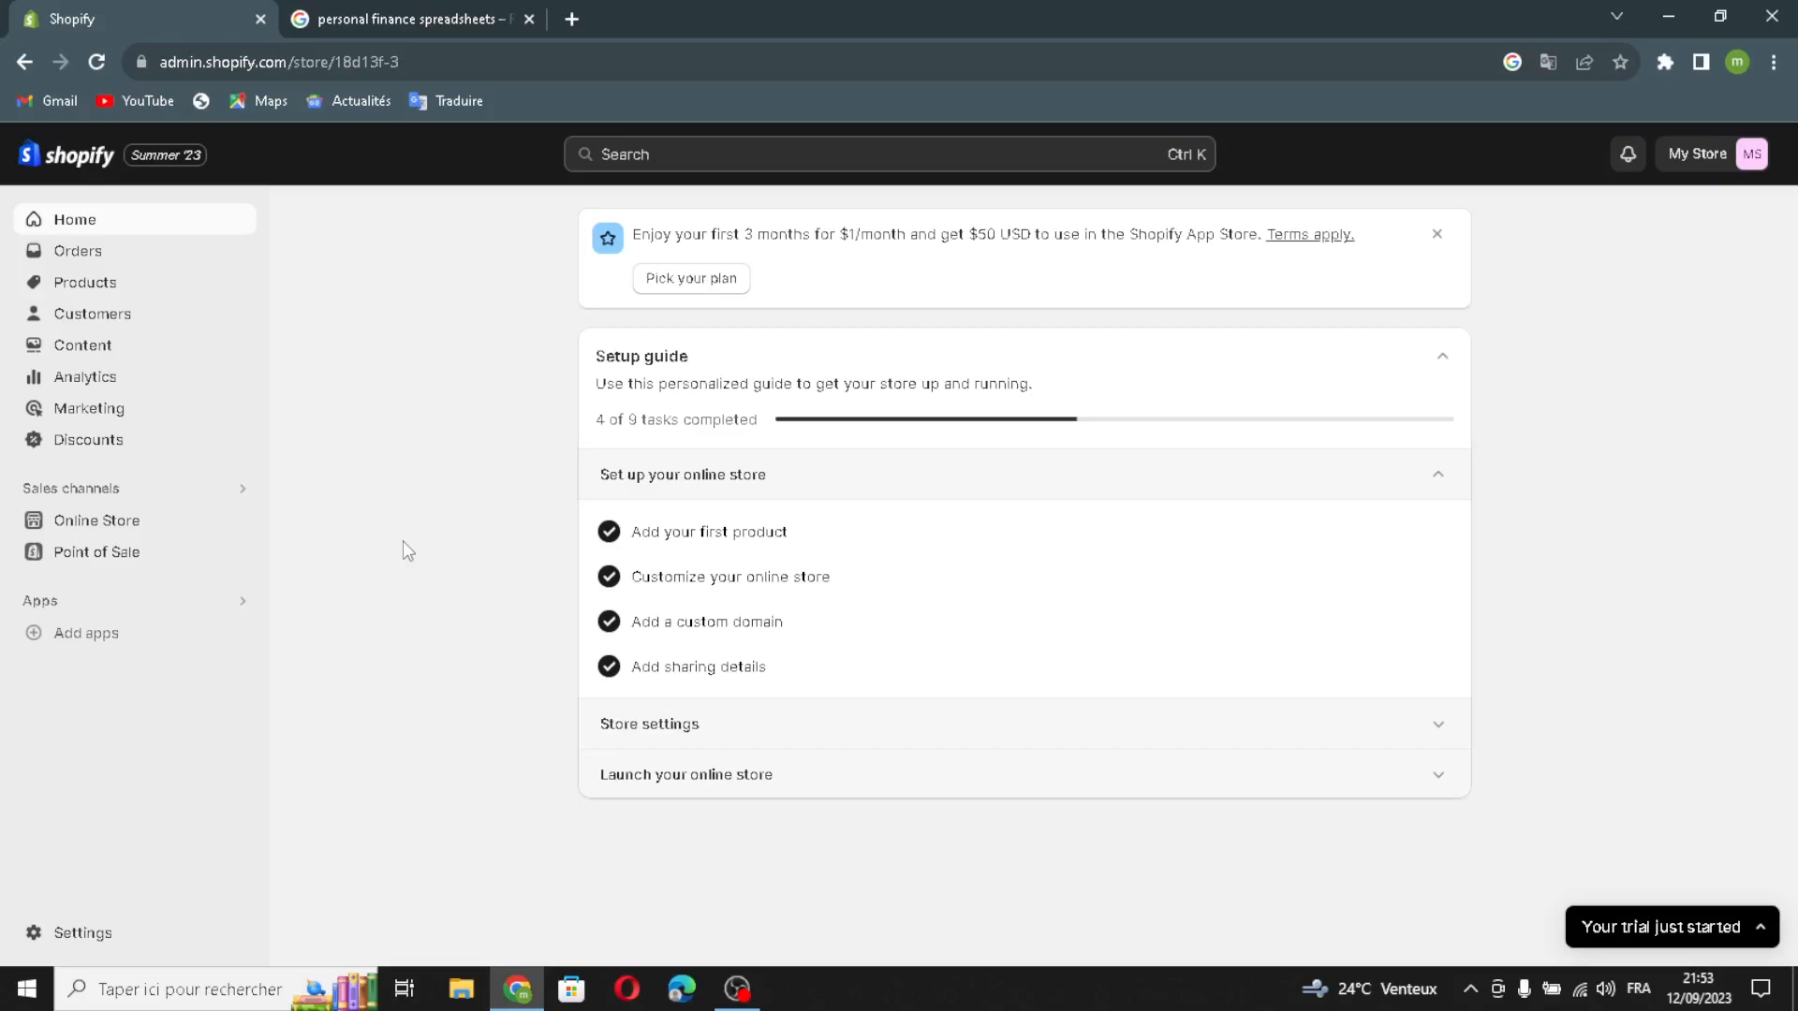
Step: Open the plan settings from the Pick a plan task, and mark Set up a payment provider and Set your shipping rates as complete
left_click(725, 802)
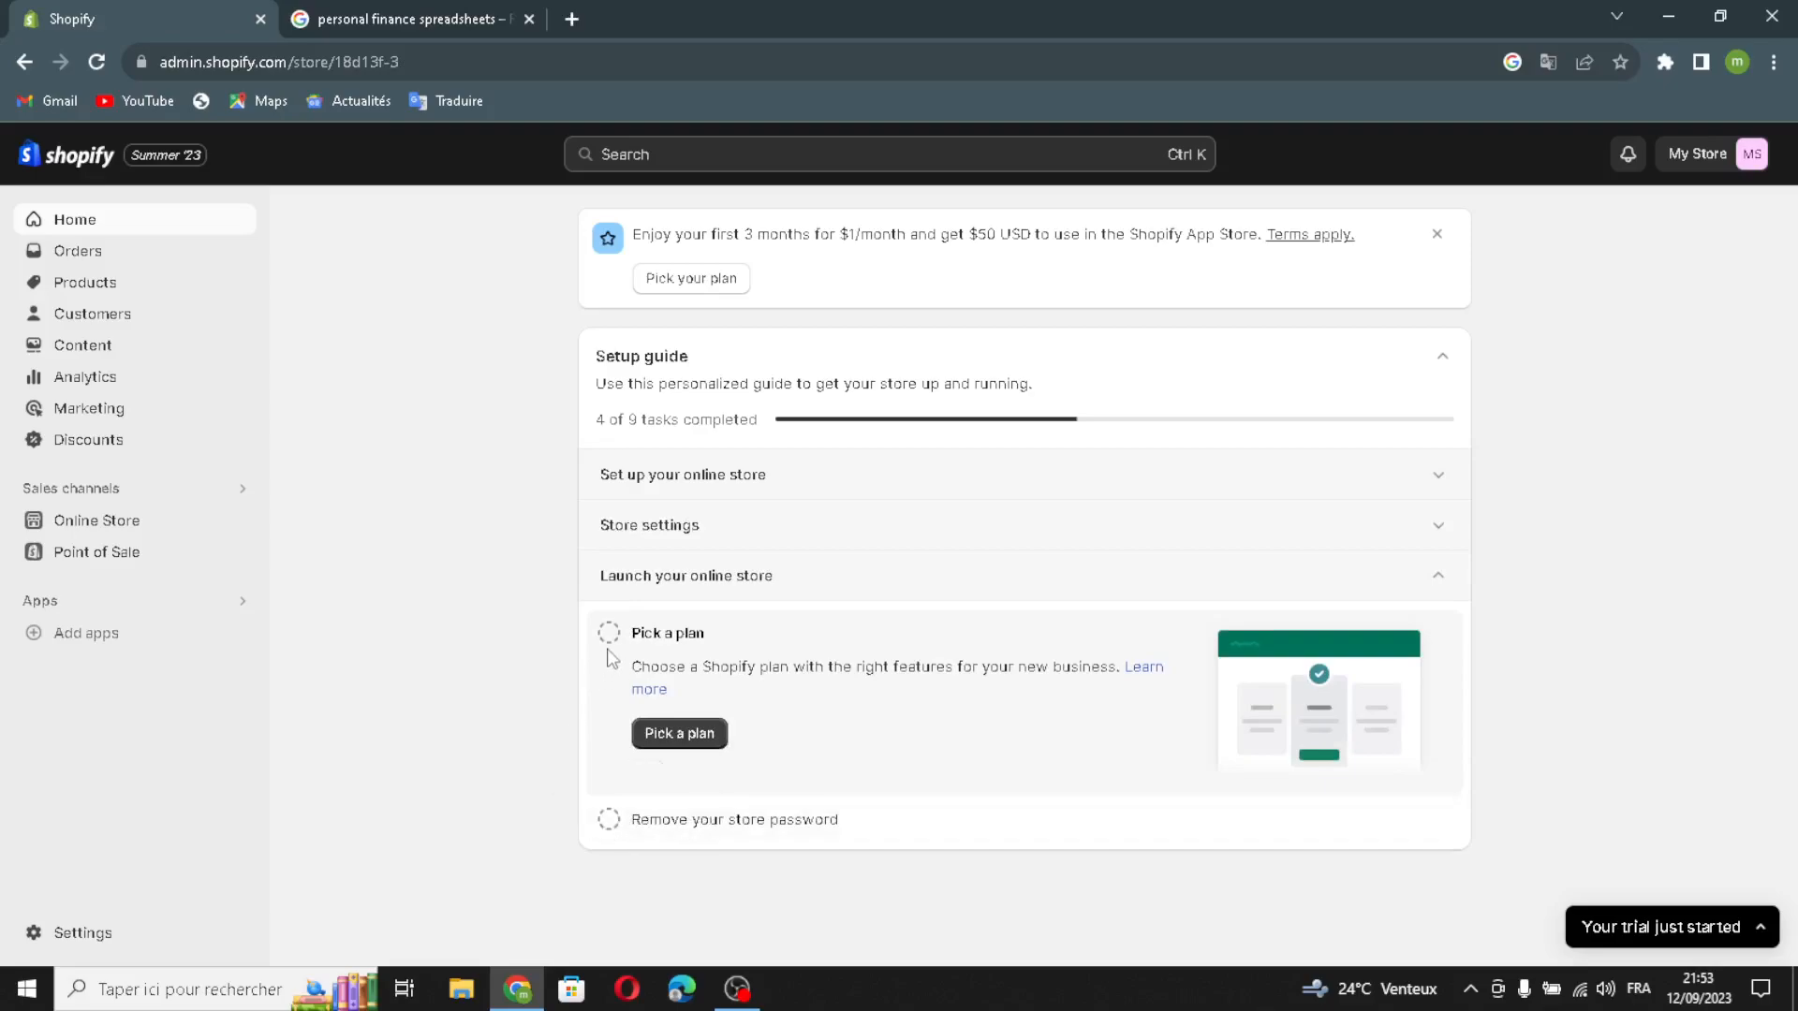
left_click(655, 735)
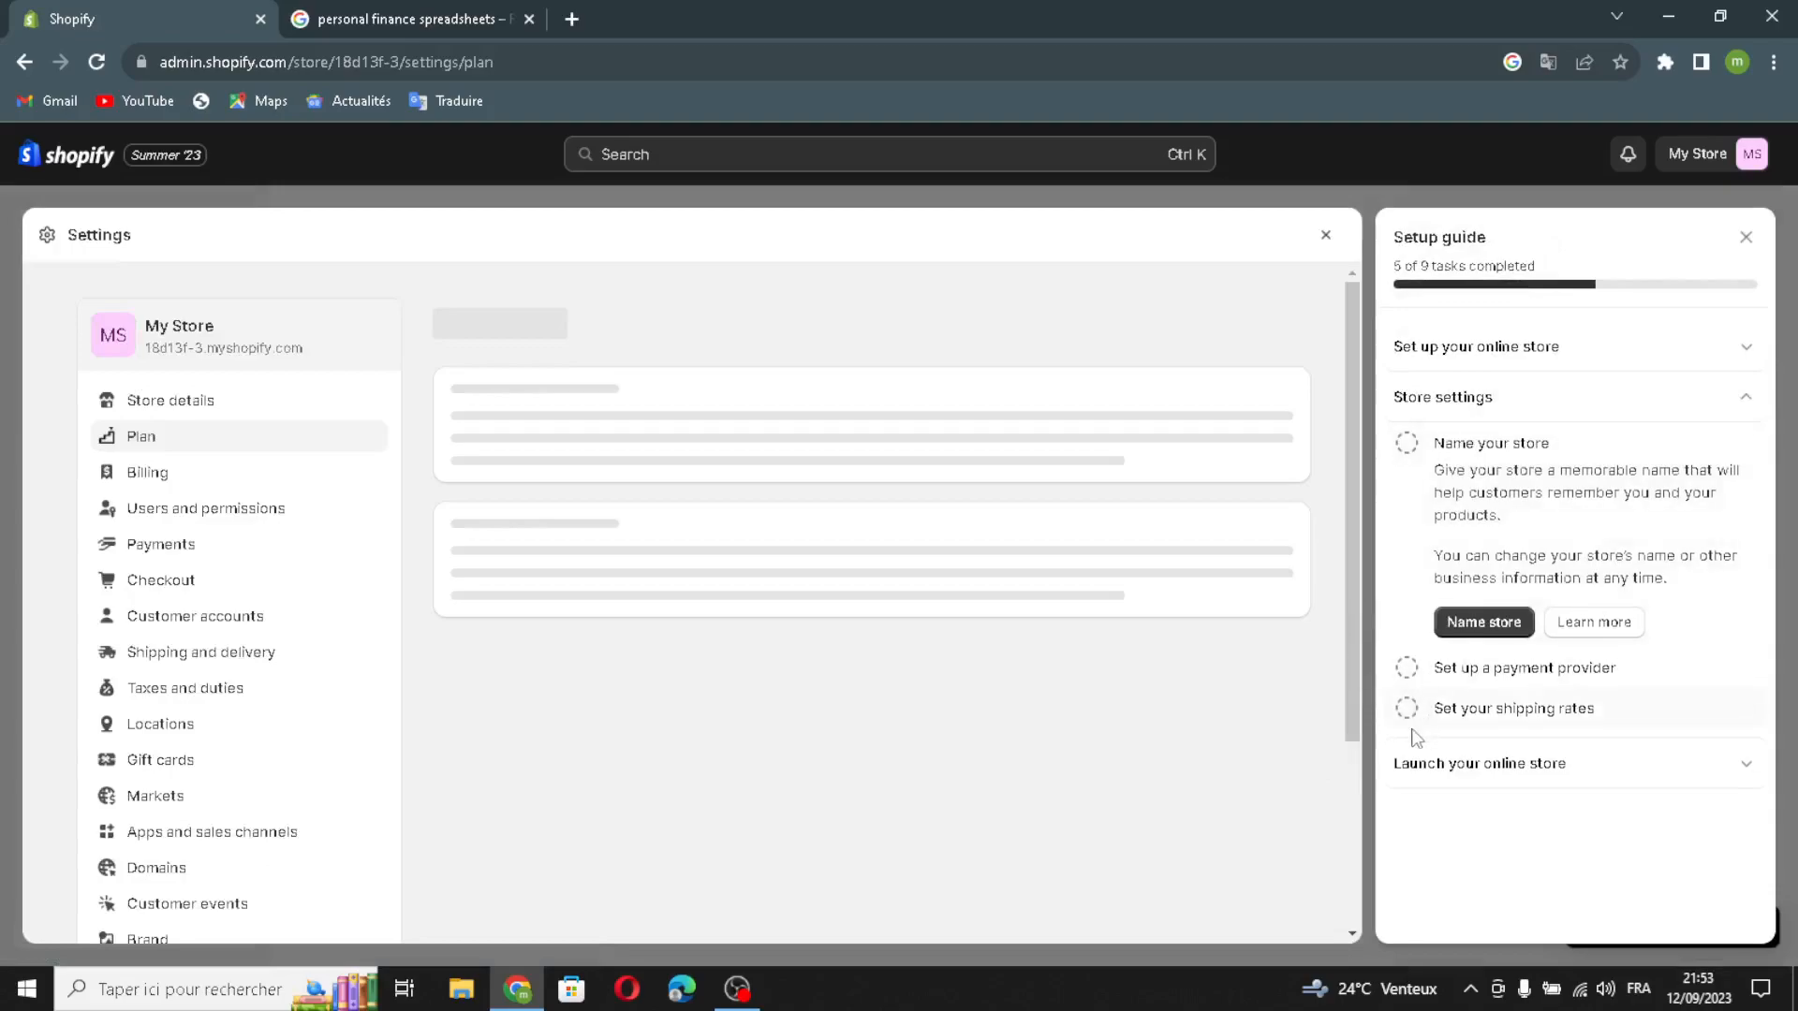
left_click(1406, 668)
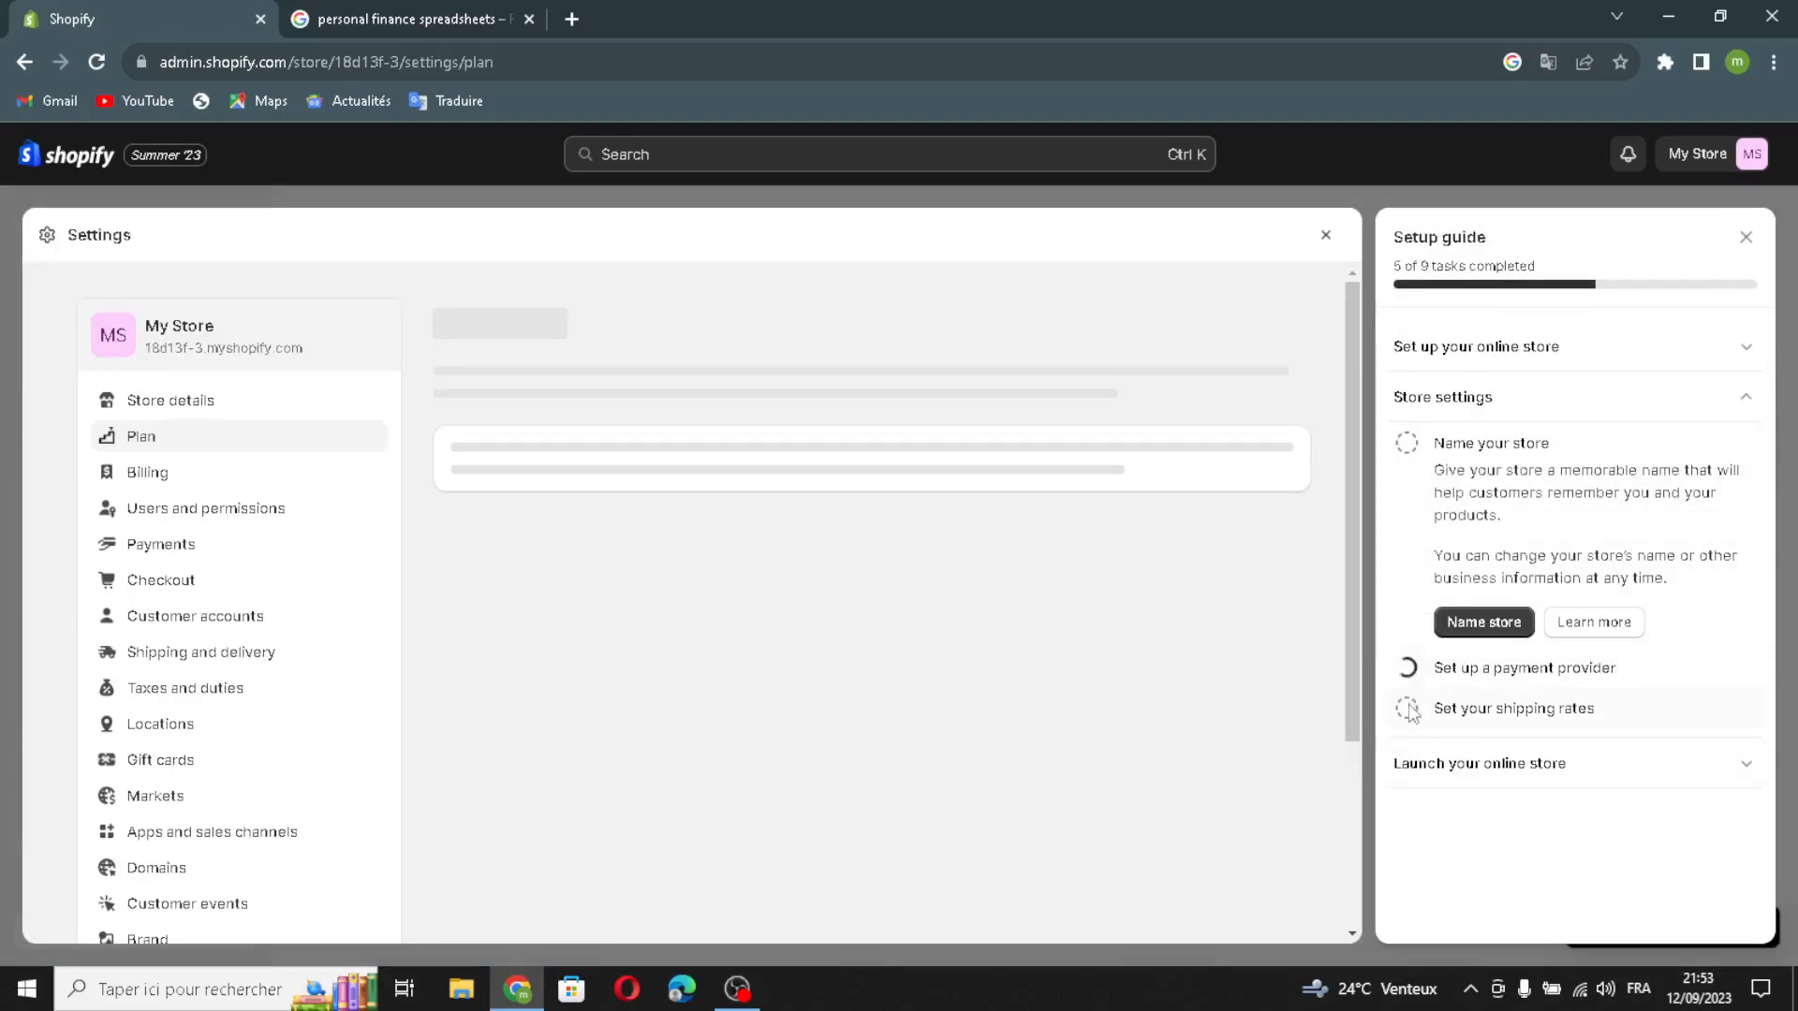
left_click(1407, 709)
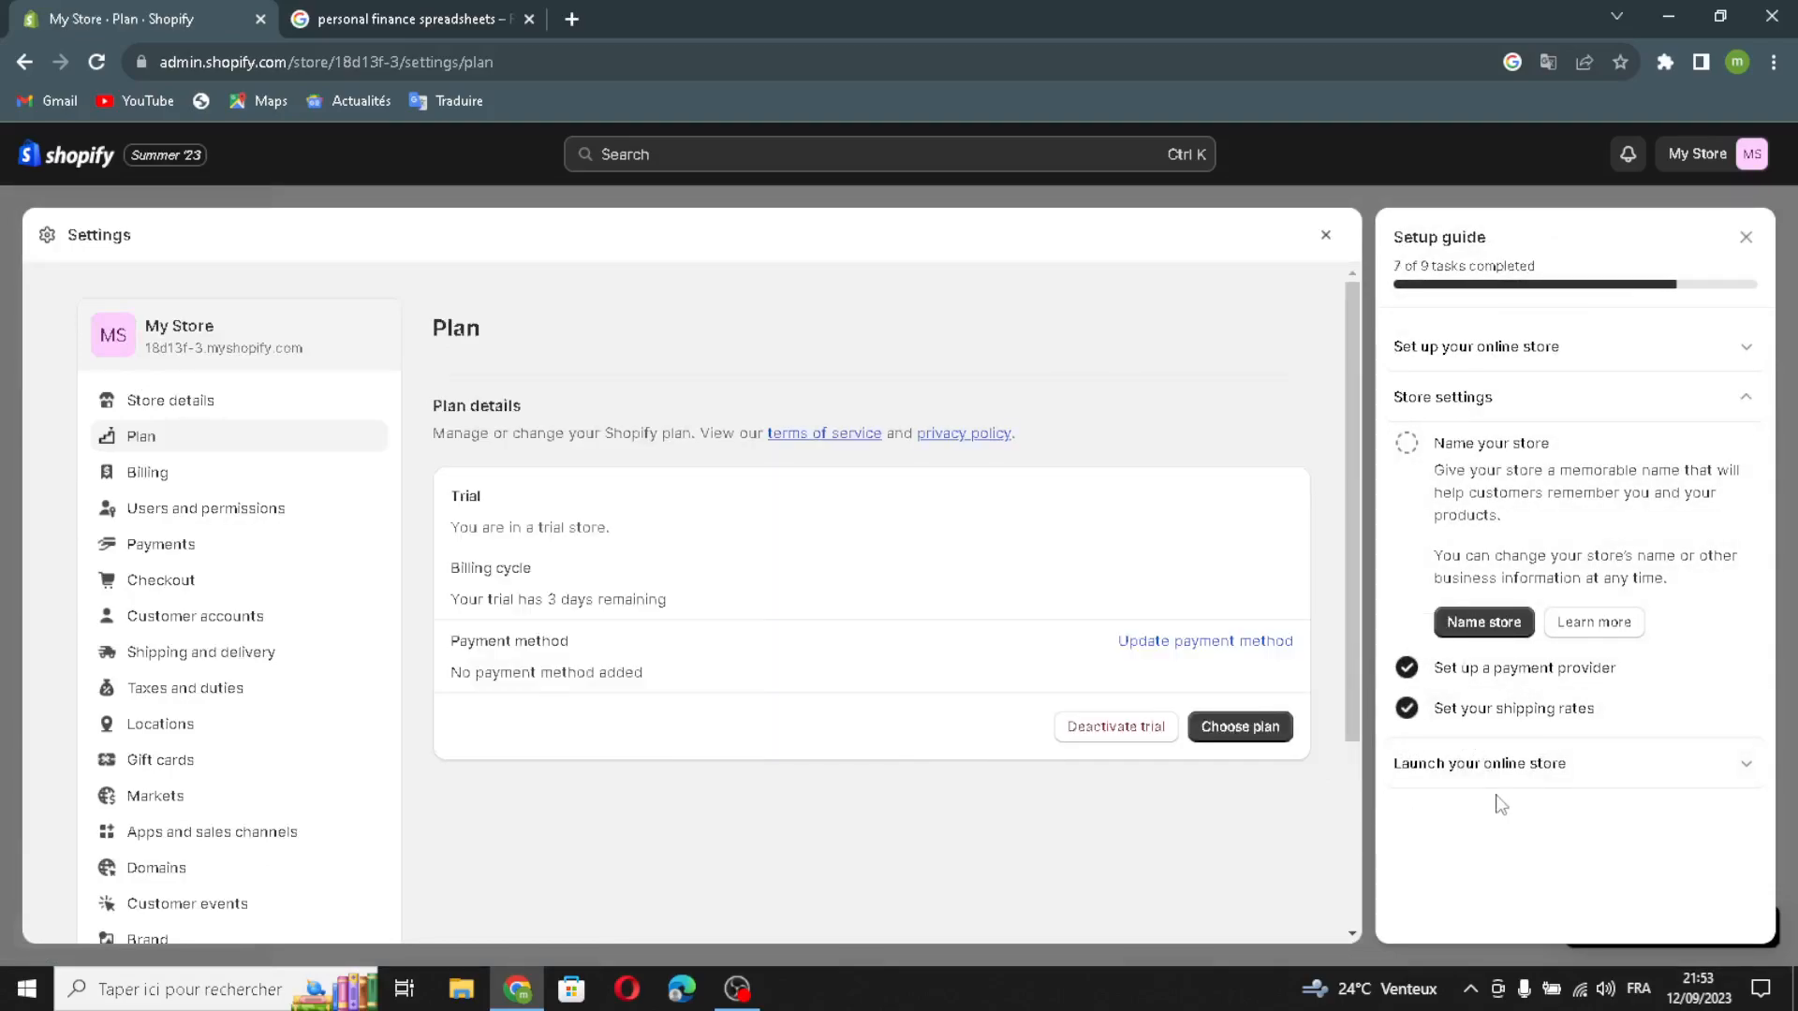
Step: Mark the remaining Launch your online store task, Remove your store password, as complete and close the settings and setup guide
left_click(1426, 777)
left_click(1407, 533)
left_click(1326, 235)
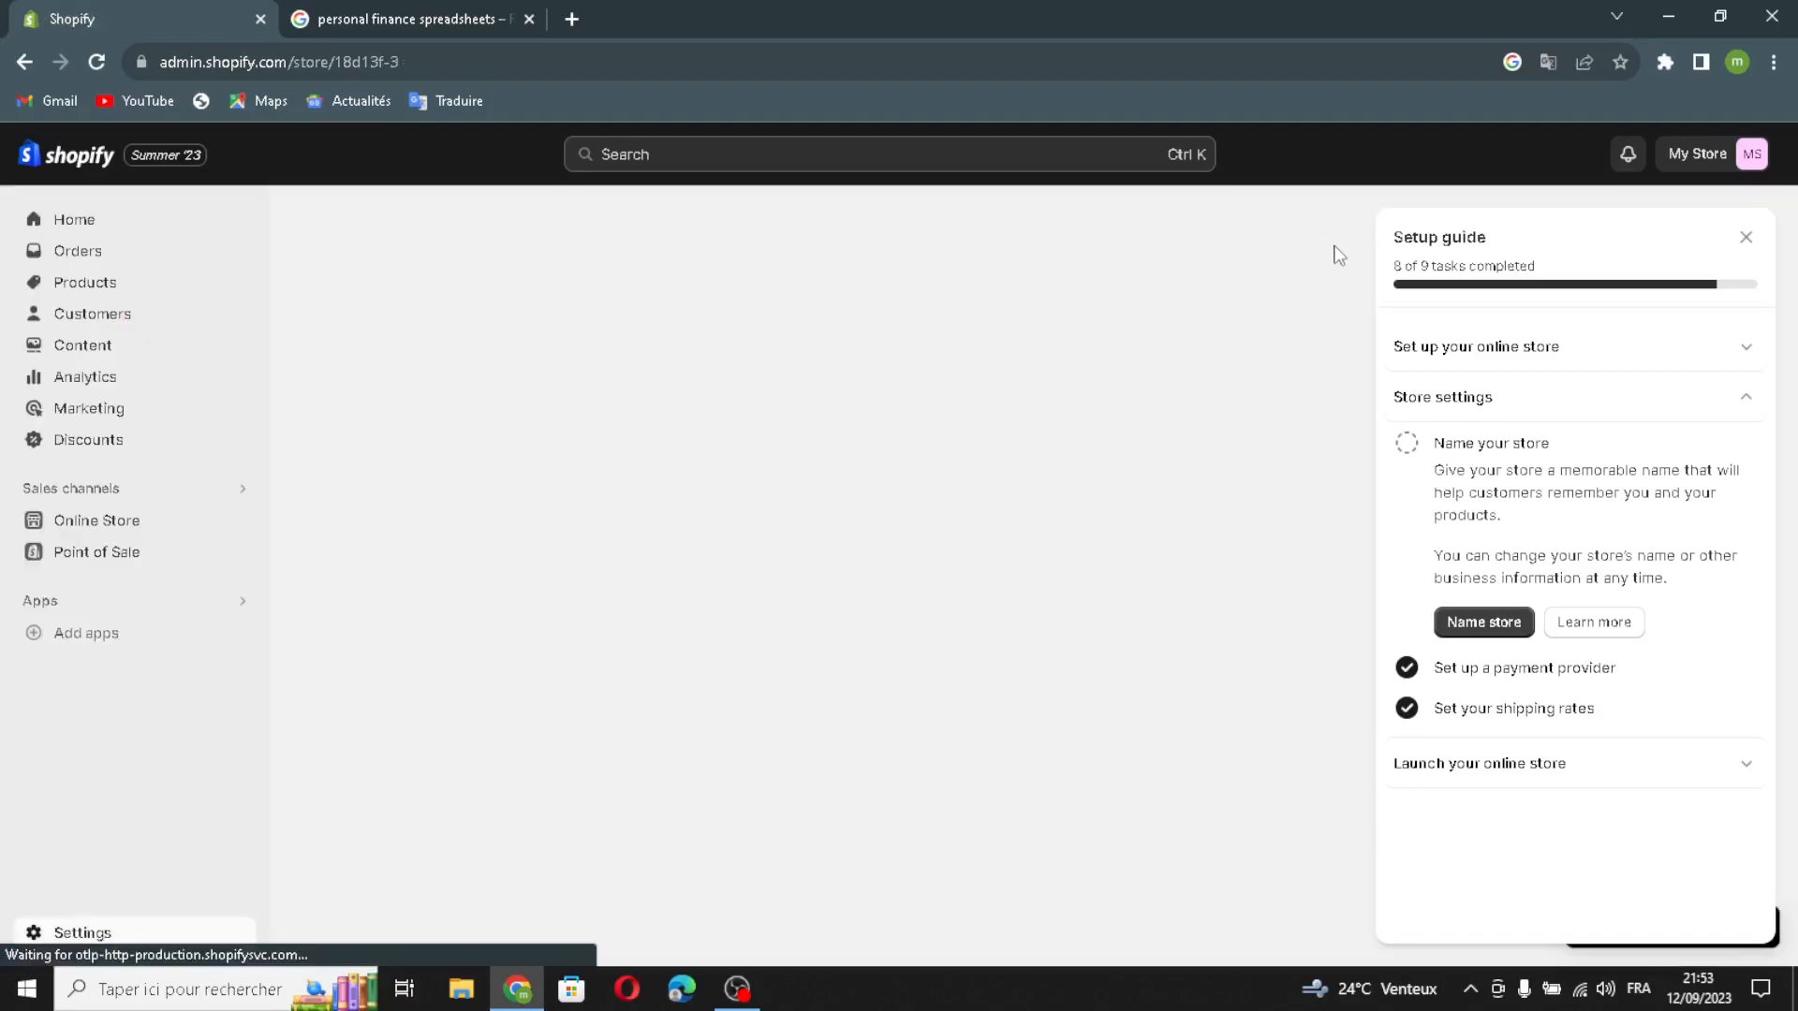
left_click(1748, 237)
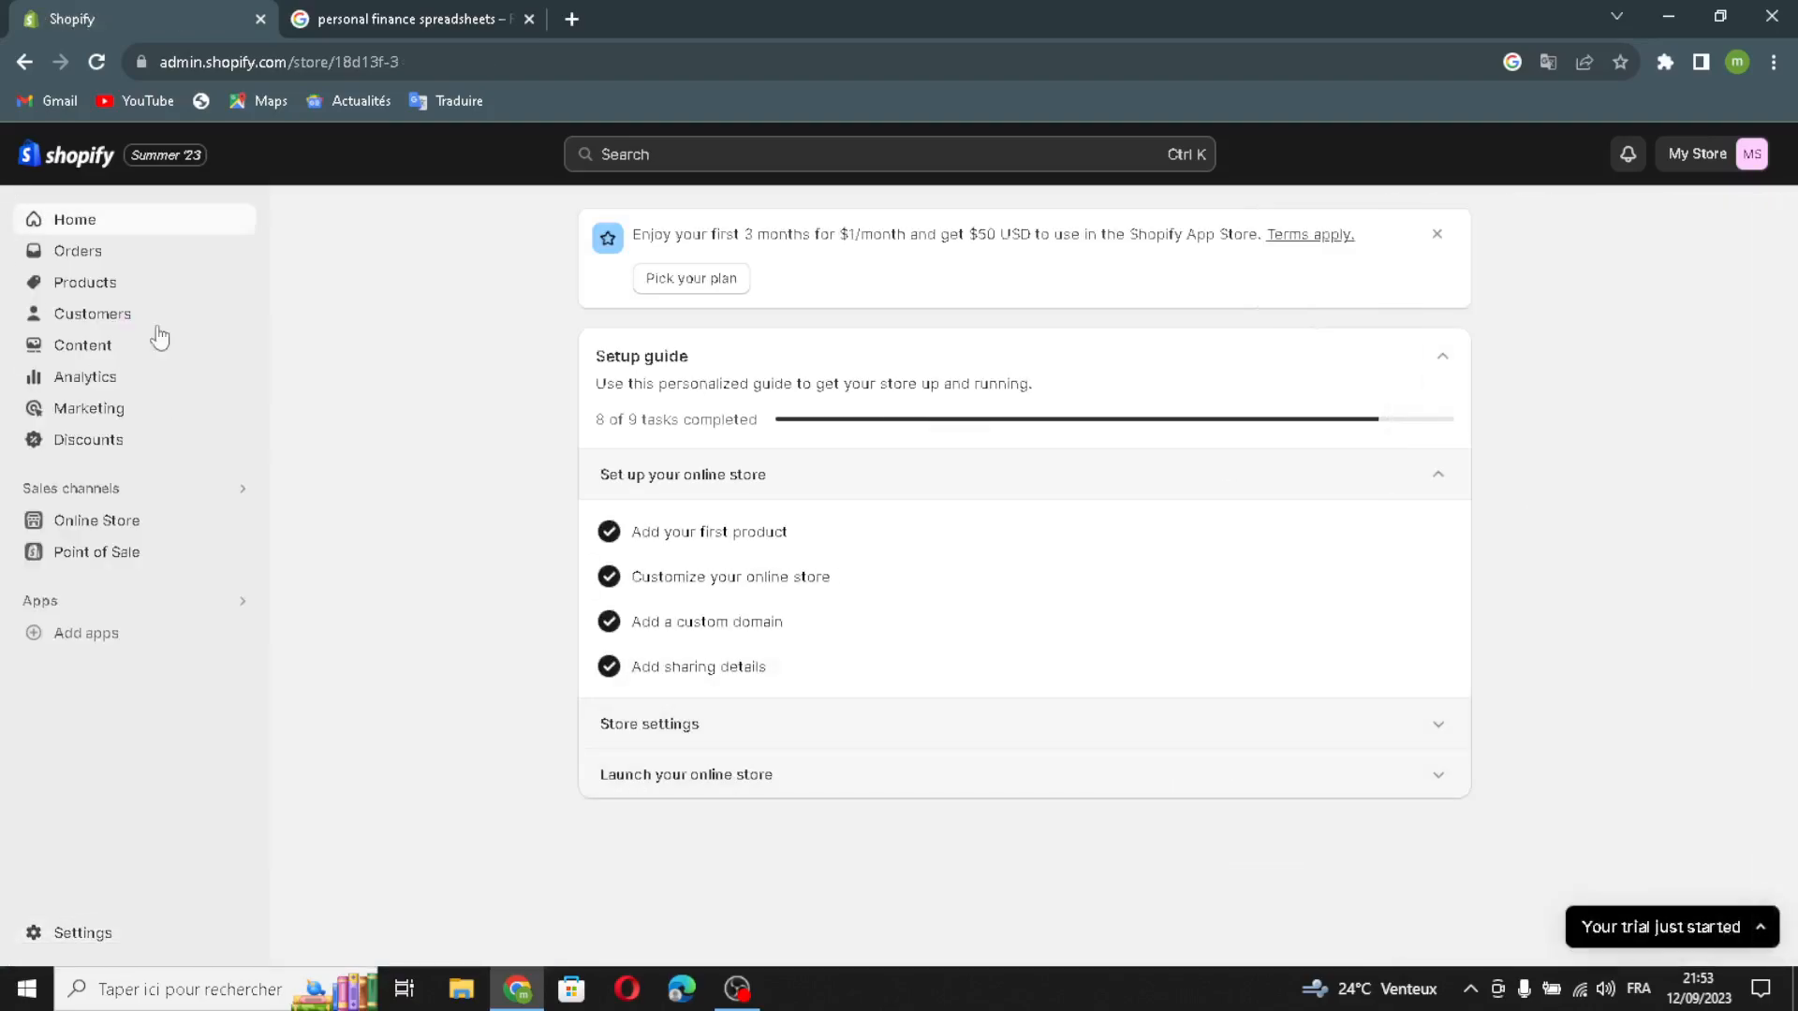